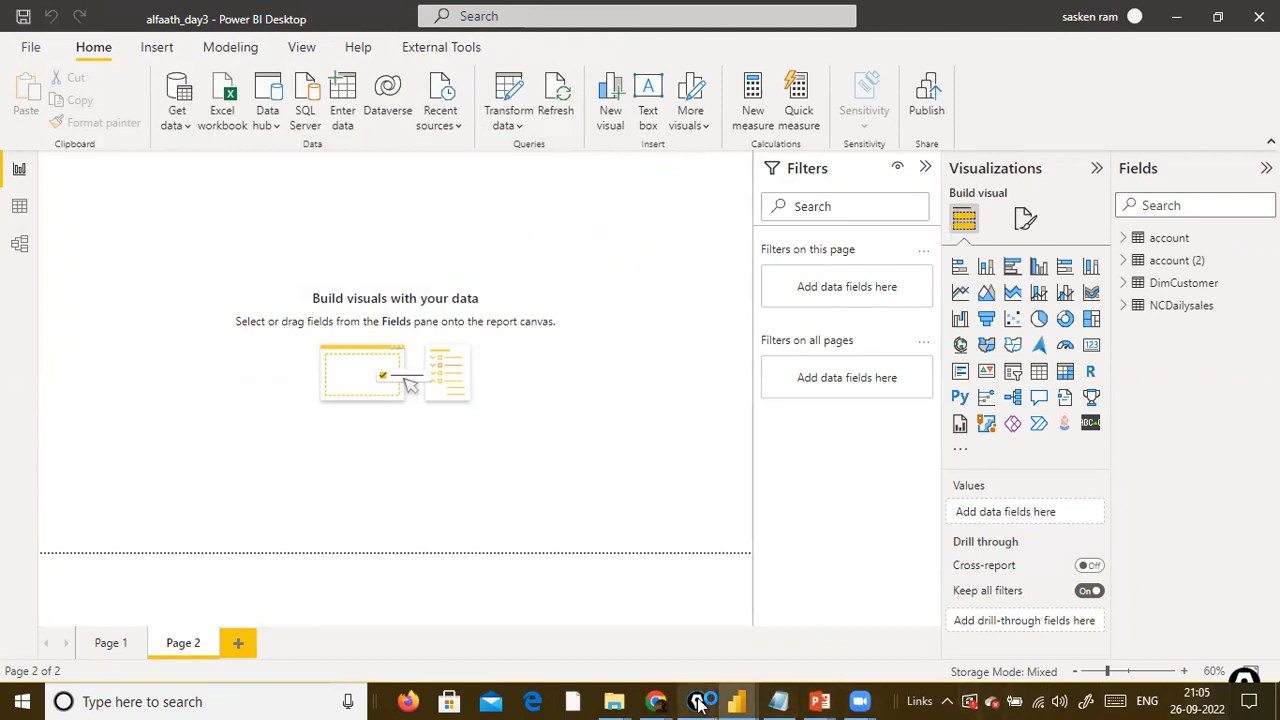
Switch to the running PowerPoint slide show on transpose, pivoting and unpivoting.
mouse_move(741, 697)
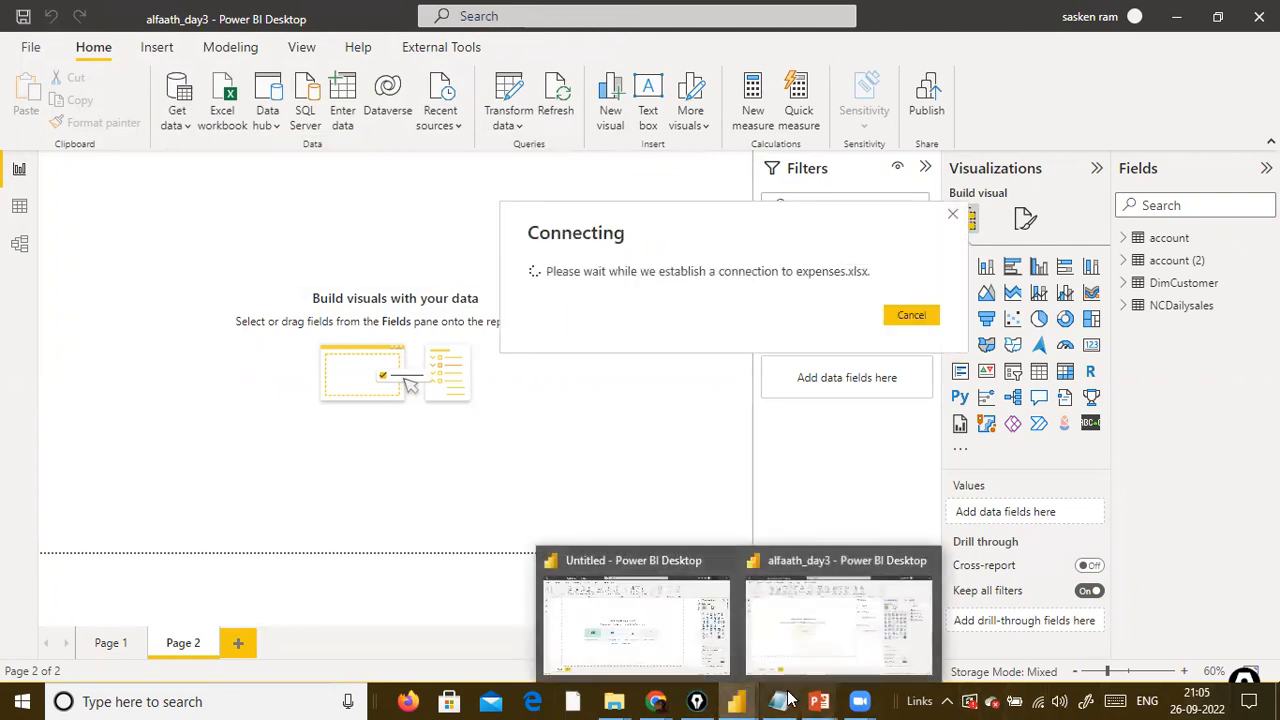
mouse_move(819, 700)
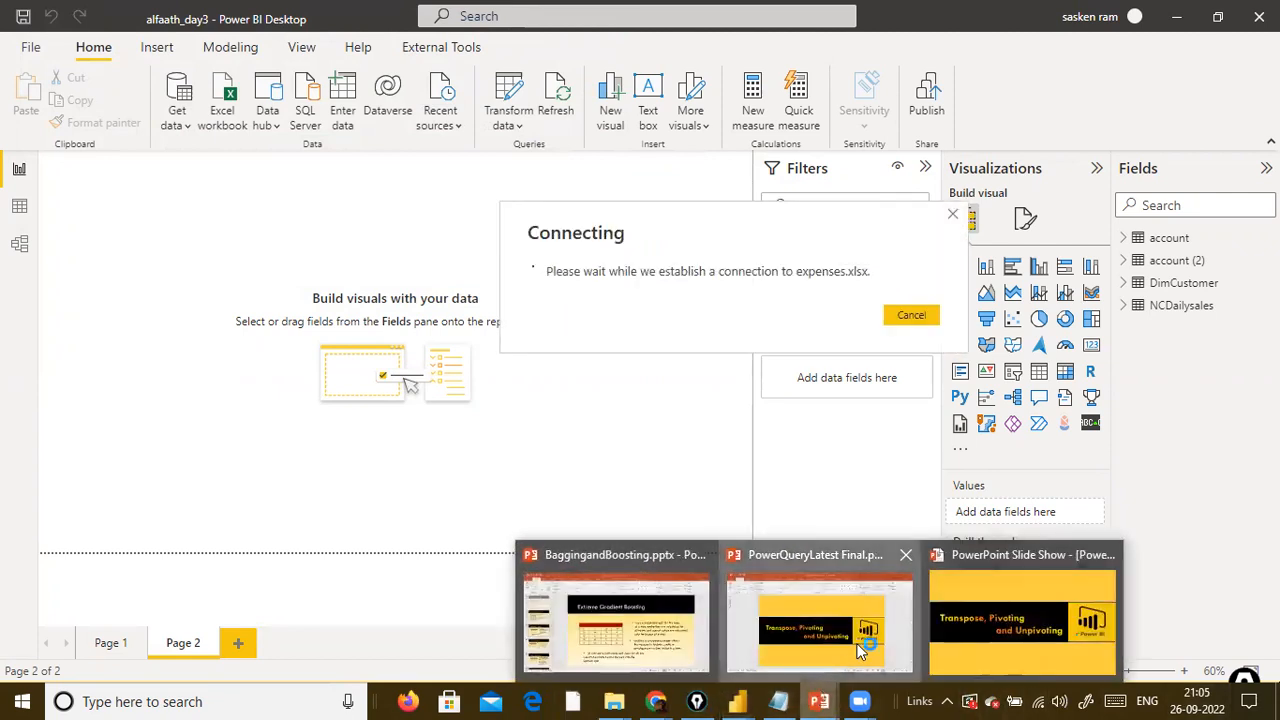
left_click(862, 648)
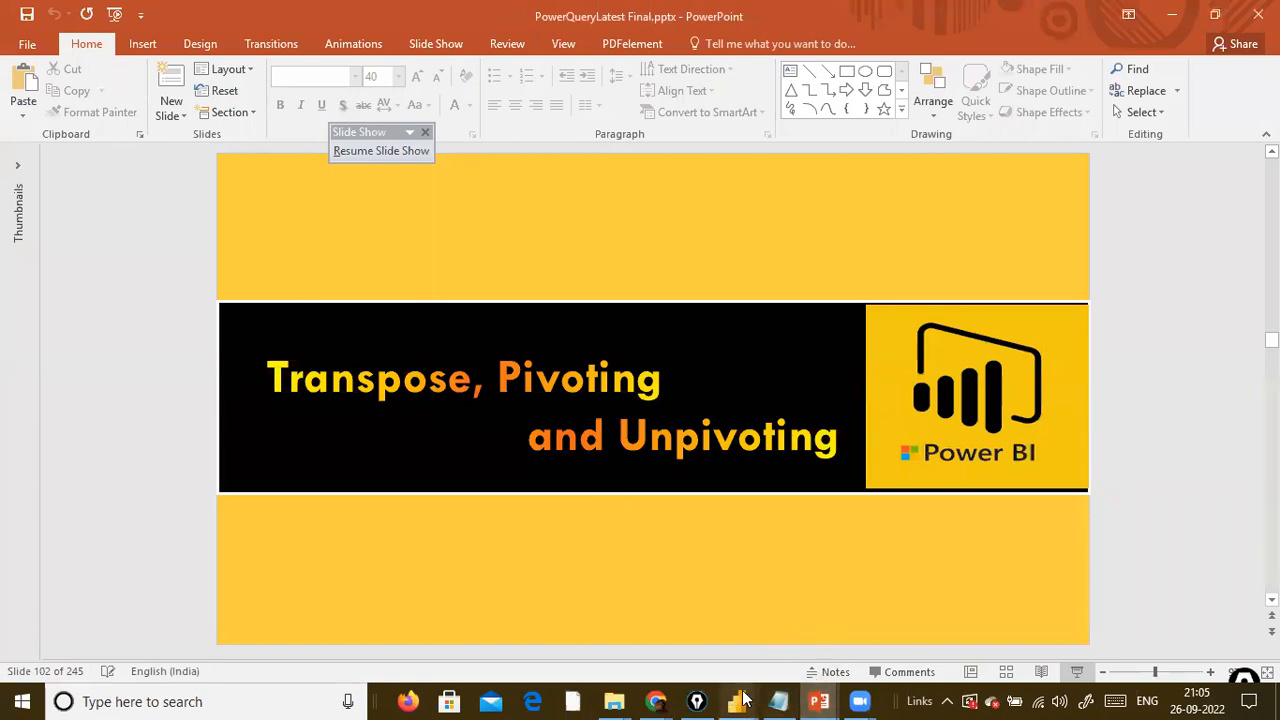
mouse_move(819, 700)
left_click(1000, 620)
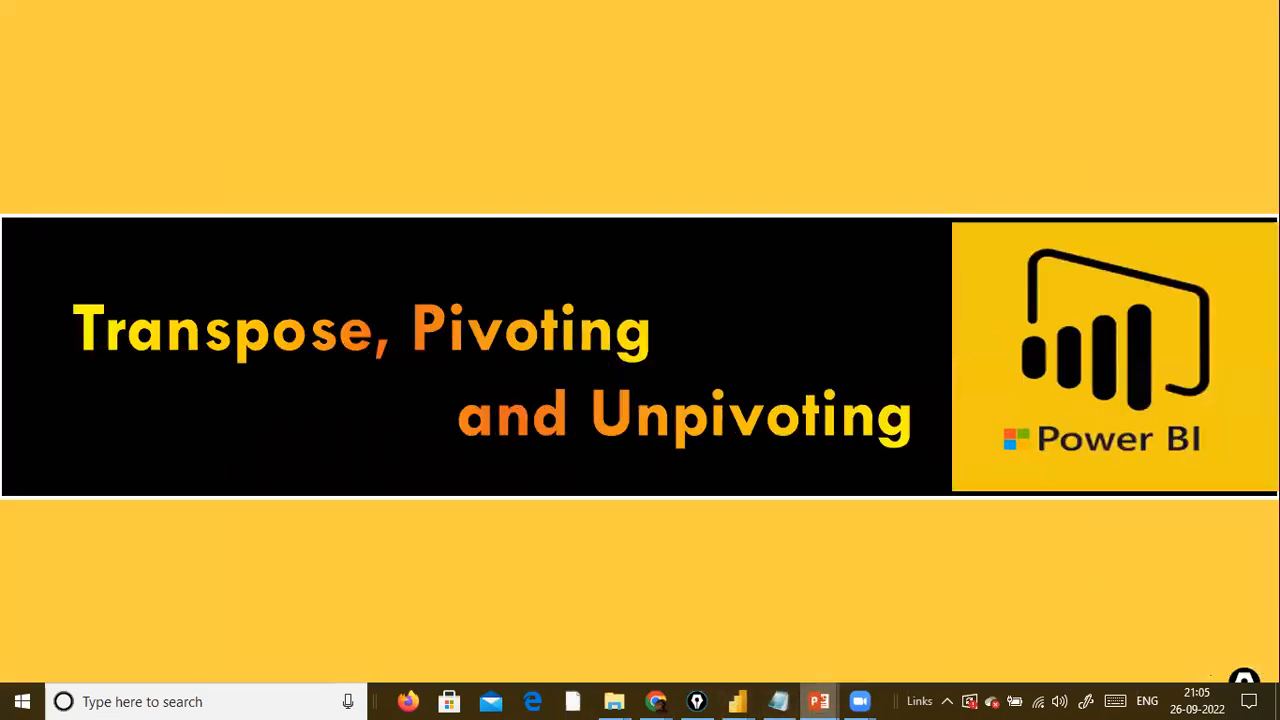
Advance to the What is Transpose slide and reveal its source table and both example result tables.
left_click(855, 583)
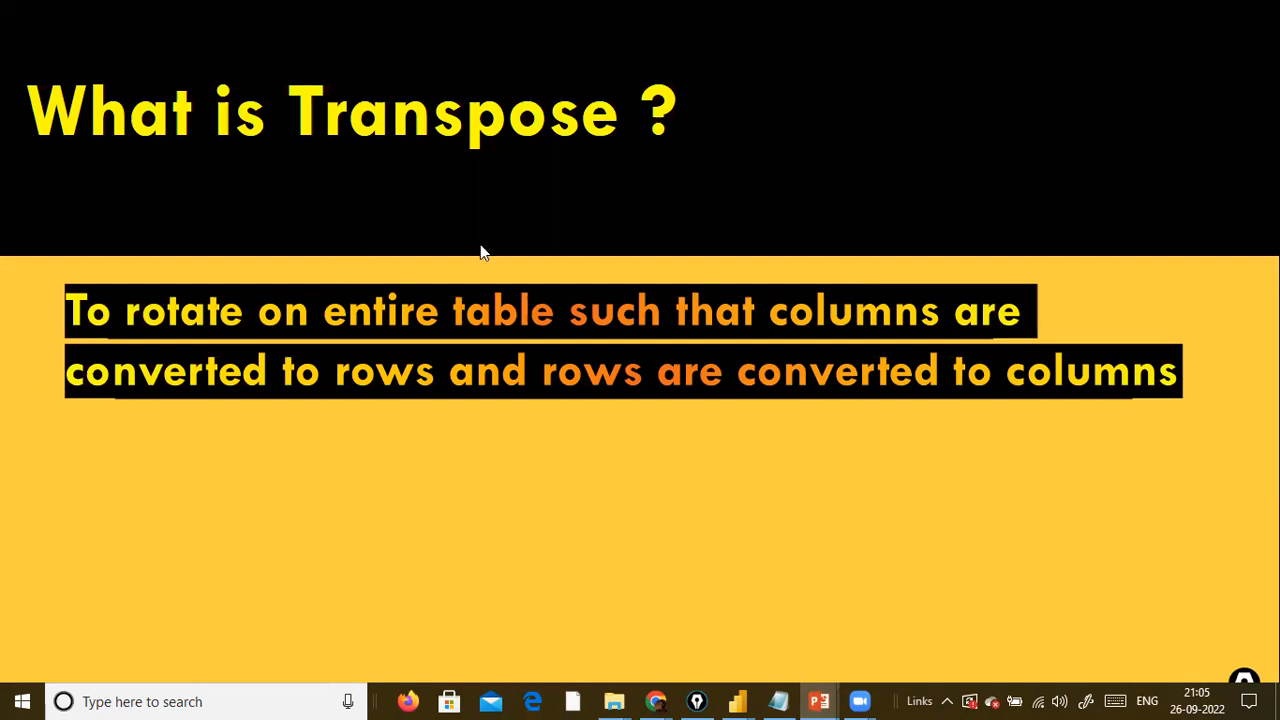
left_click(657, 457)
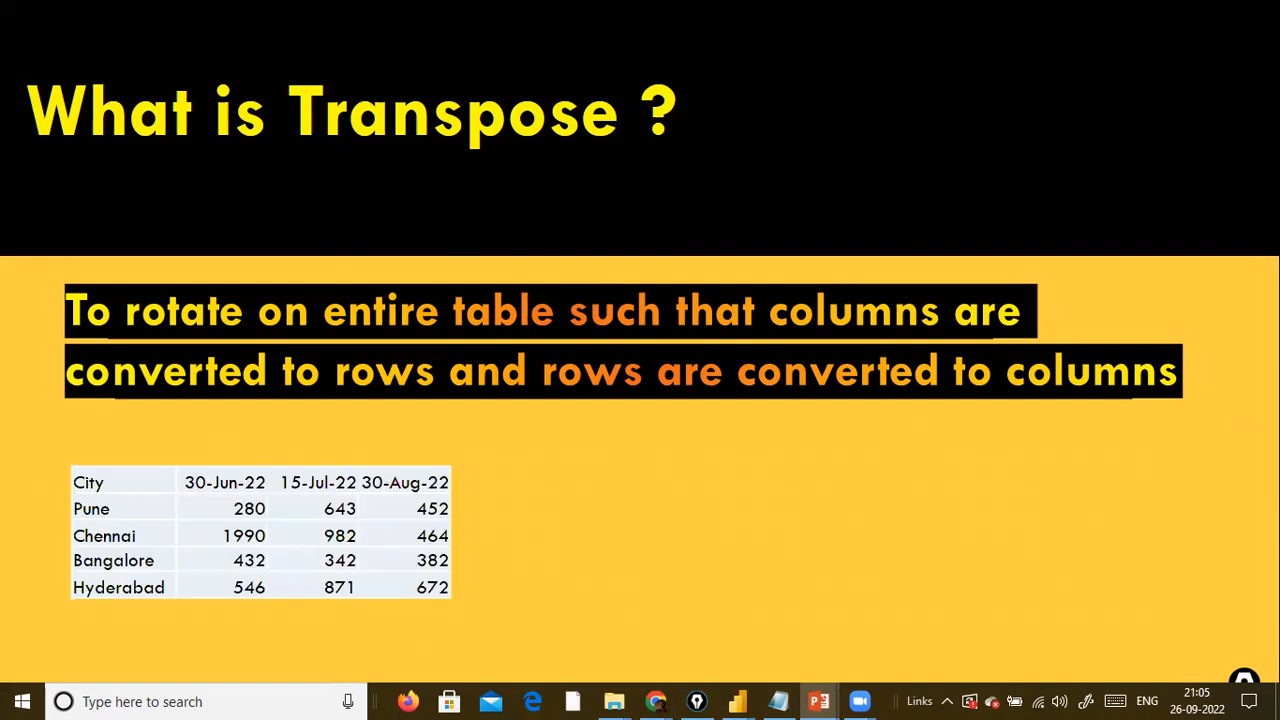
key("Right")
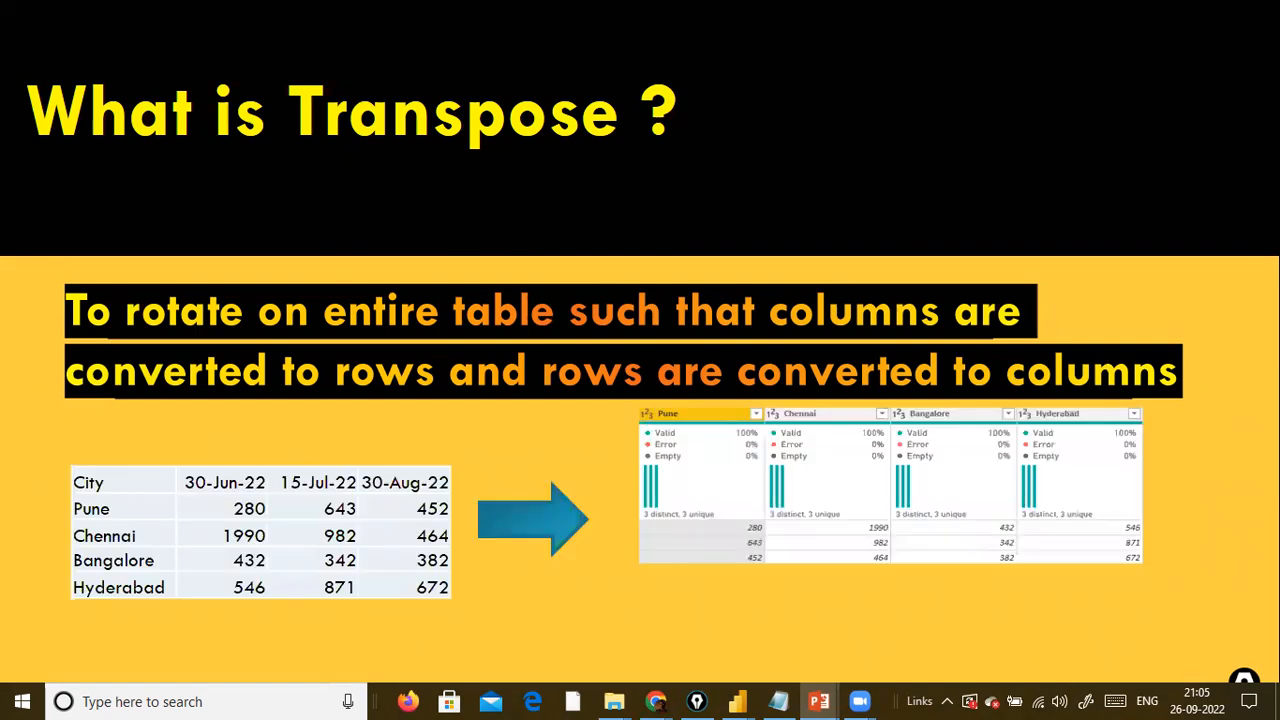
key("Right")
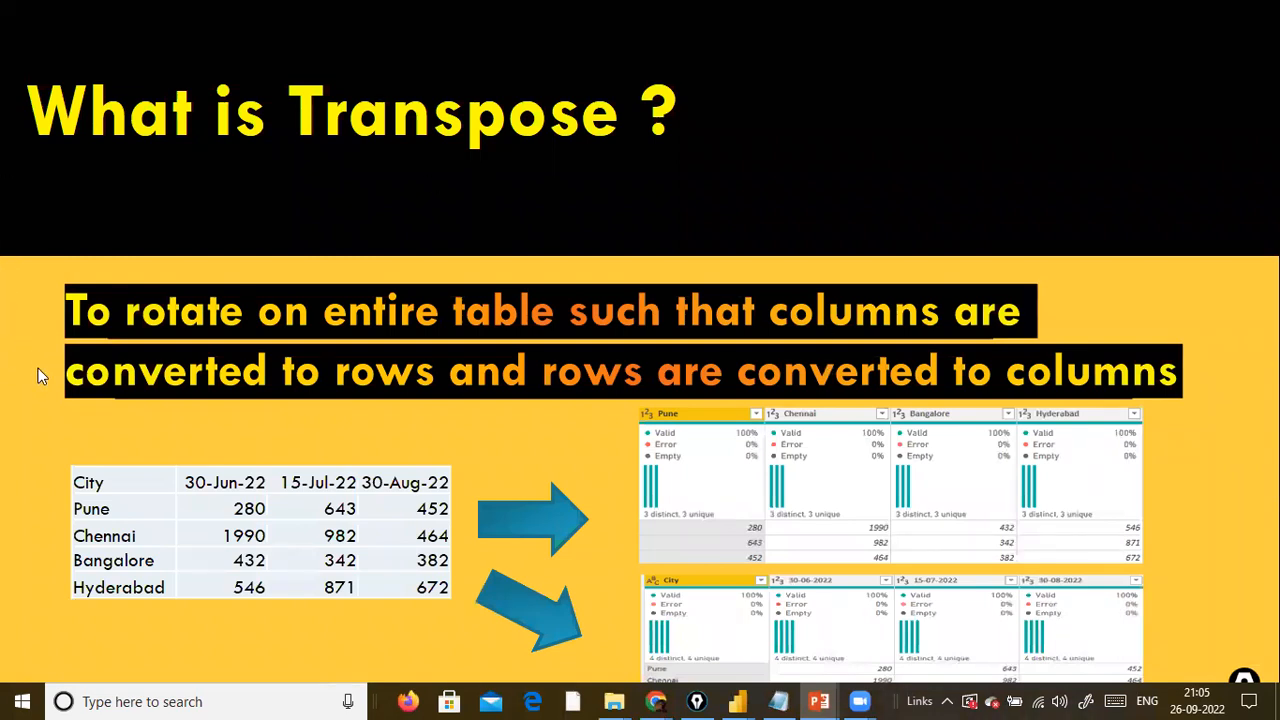
Draw red arrows on the slide at the City header, the Pune and Chennai result columns, the Chennai row and the second result table.
left_click_drag(28, 382, 95, 450)
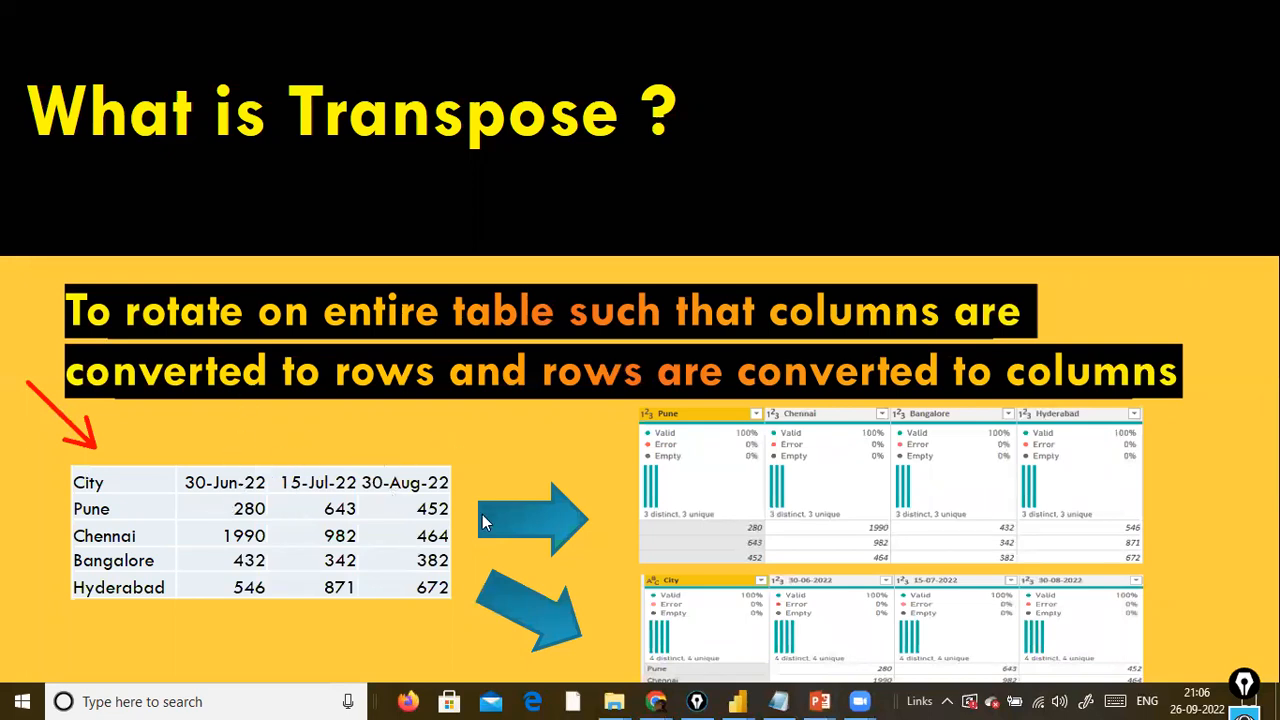
left_click_drag(668, 349, 665, 392)
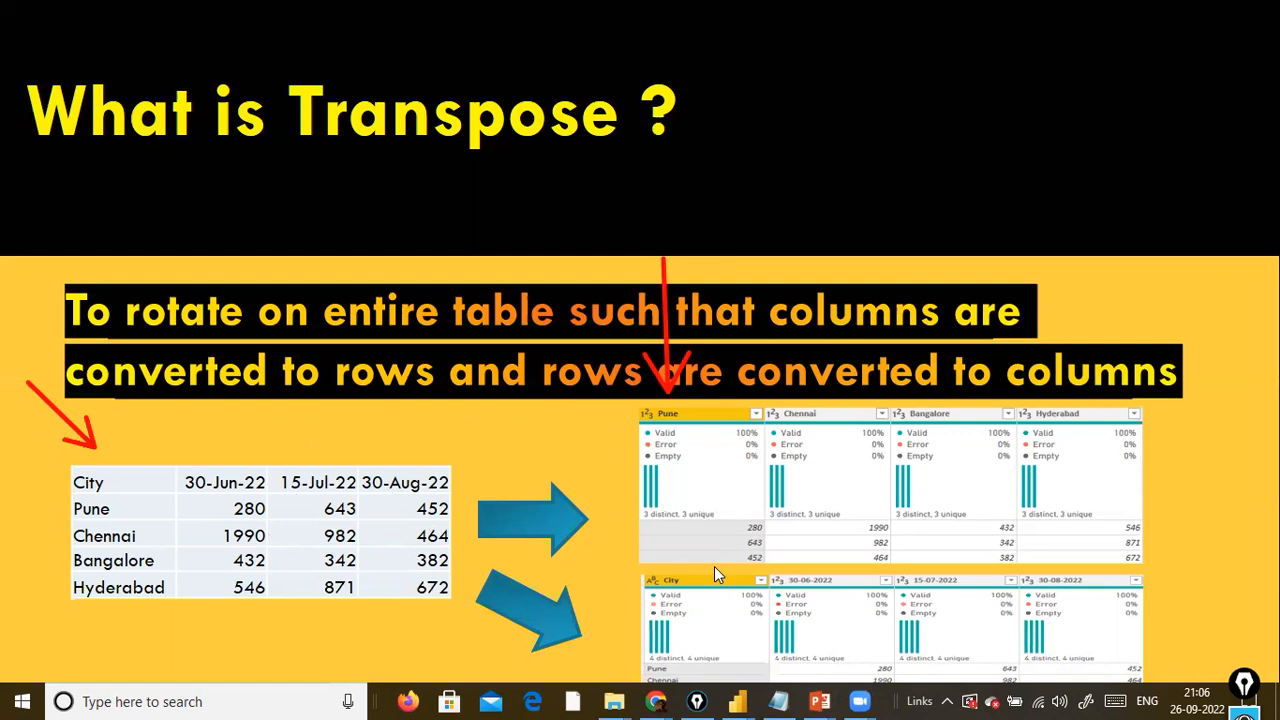
left_click_drag(838, 347, 846, 395)
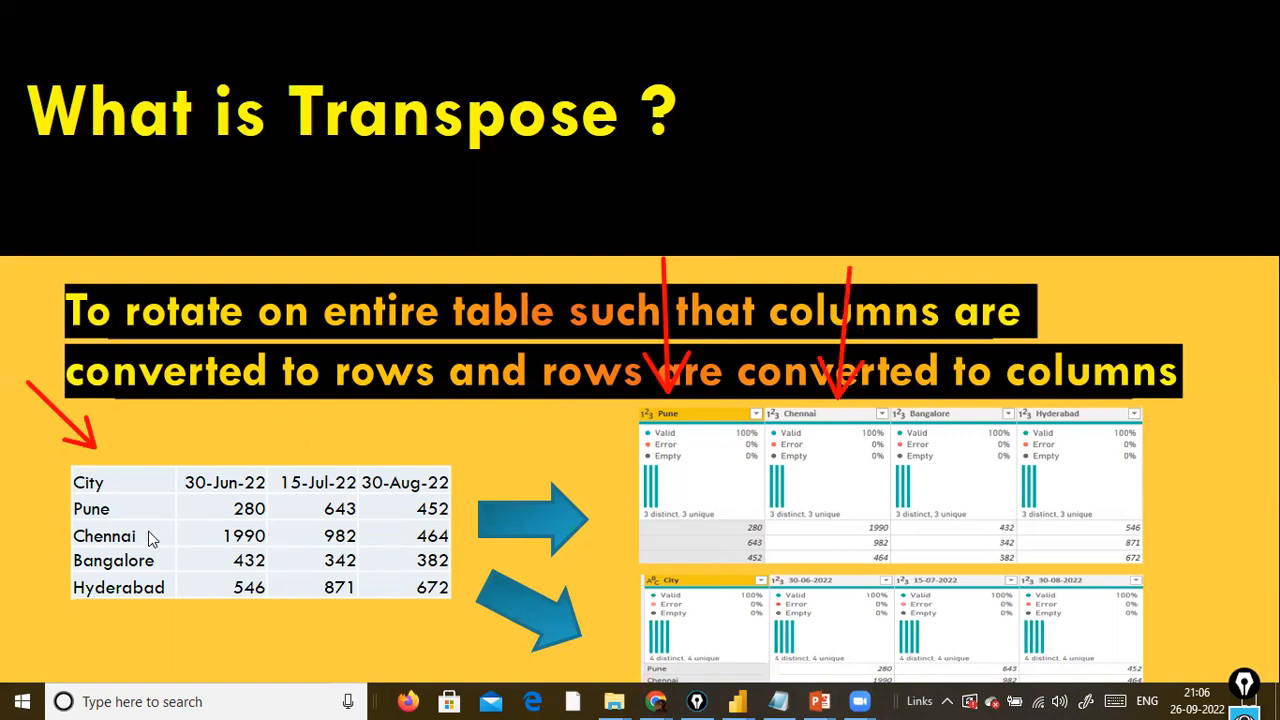
left_click_drag(2, 541, 80, 540)
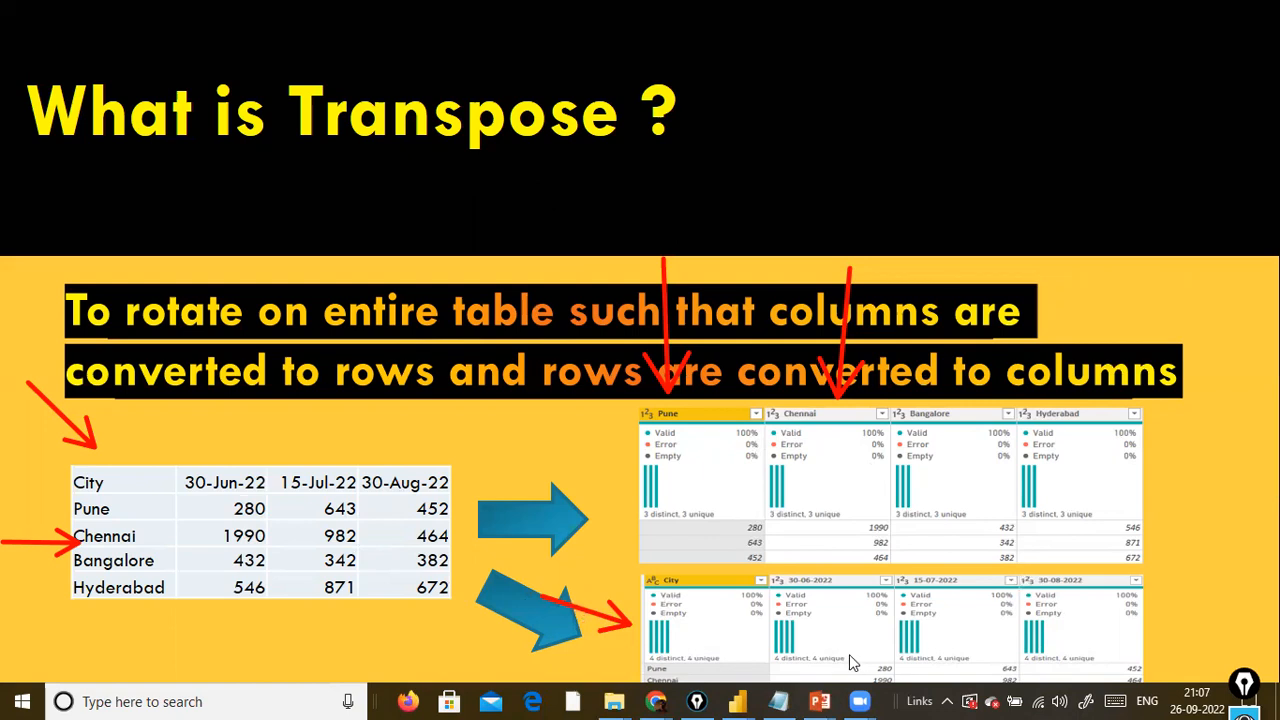
Clear the red arrow annotations on the pivoting slide and go back to the What is Transpose slide.
left_click(1210, 569)
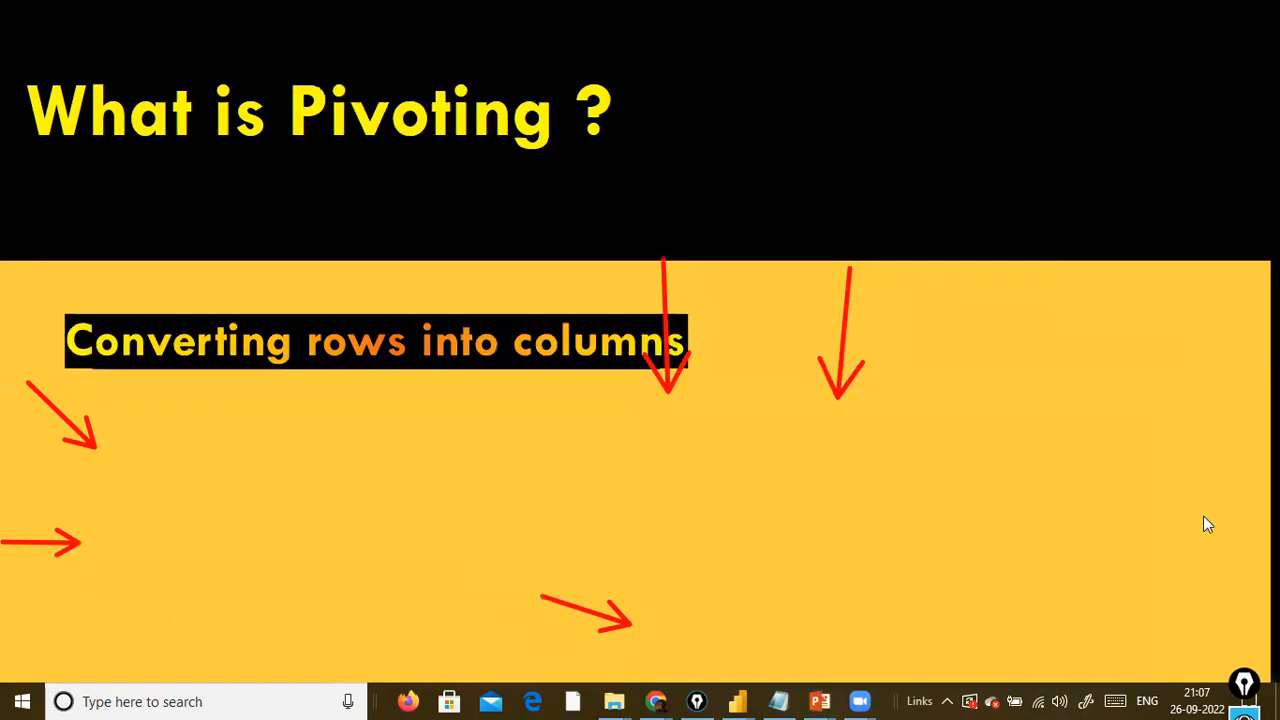
key("ctrl+shift+7")
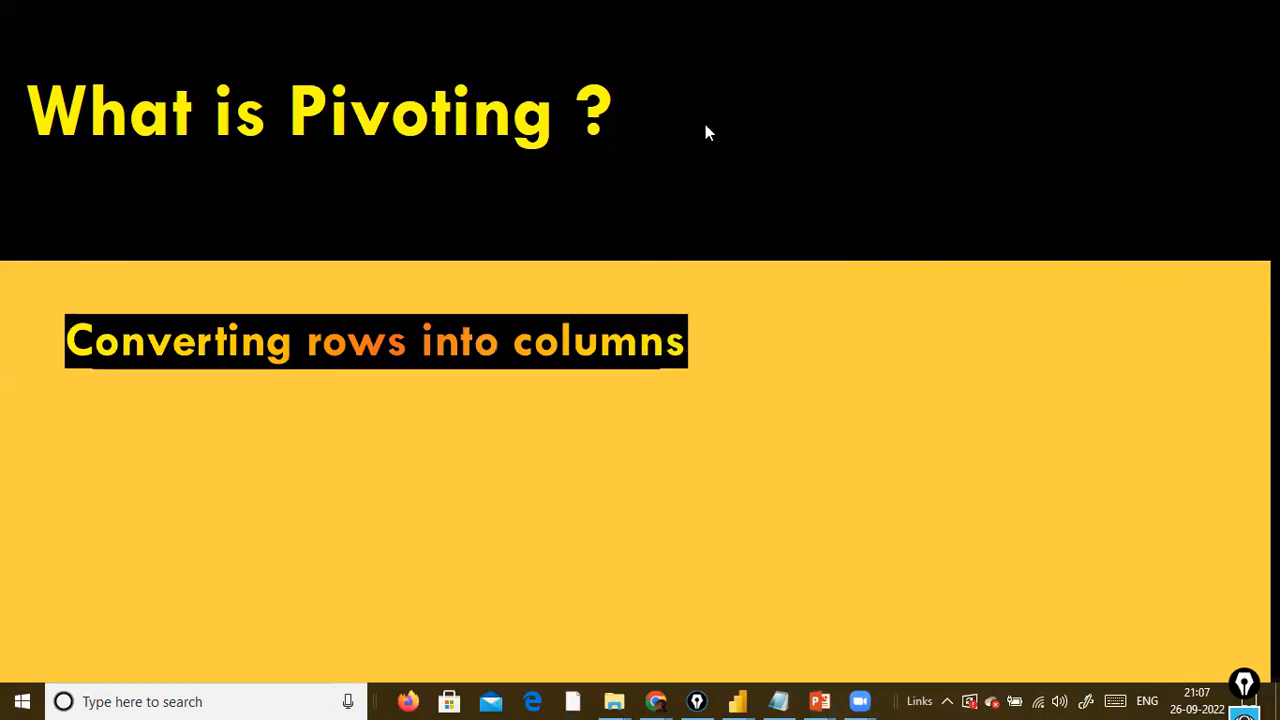
left_click(617, 227)
key("Left")
left_click(75, 489)
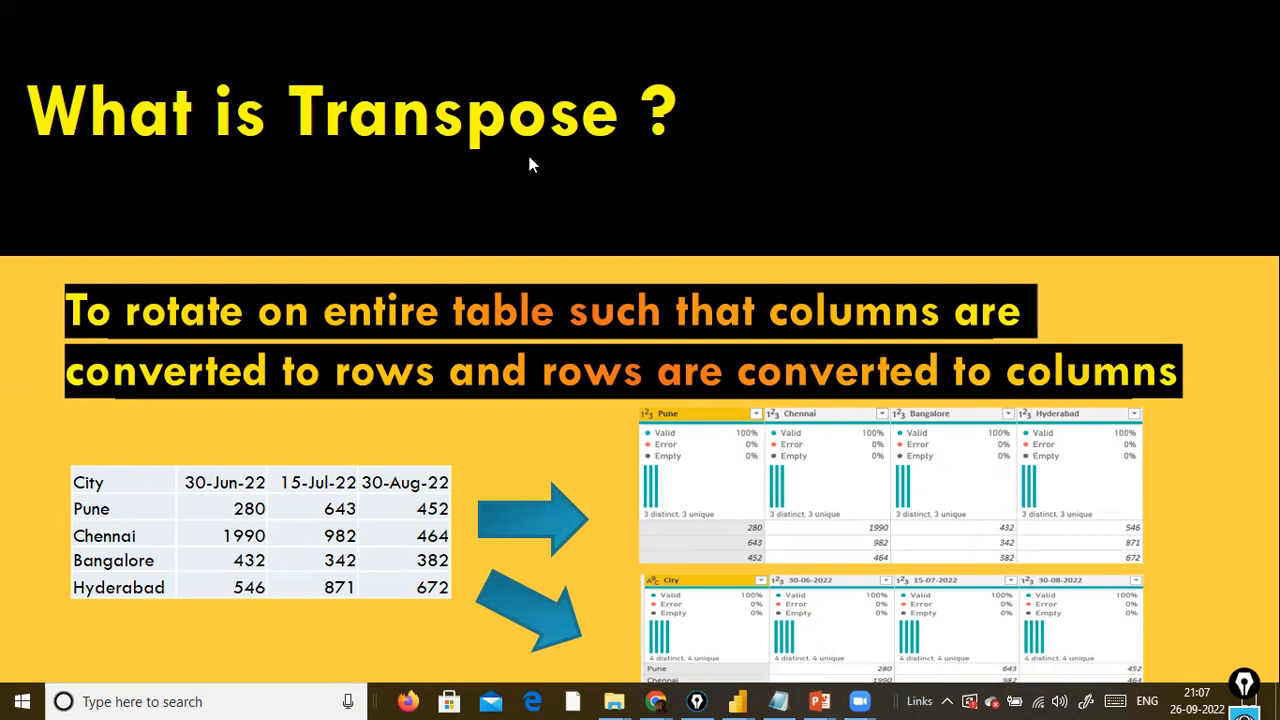
Switch to Power BI Desktop, load the Expenses table from expenses.xlsx and apply the pending query changes.
key("alt+Tab")
key("alt+Tab")
key("alt+Tab")
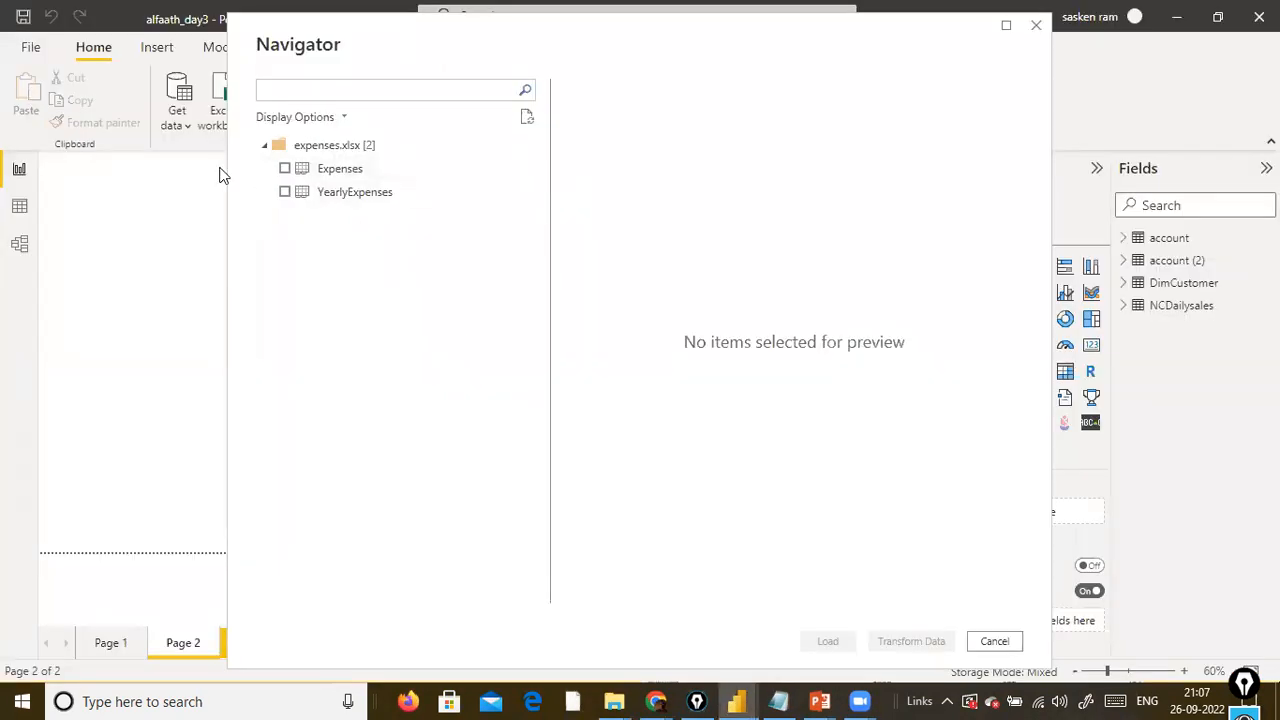
left_click(285, 169)
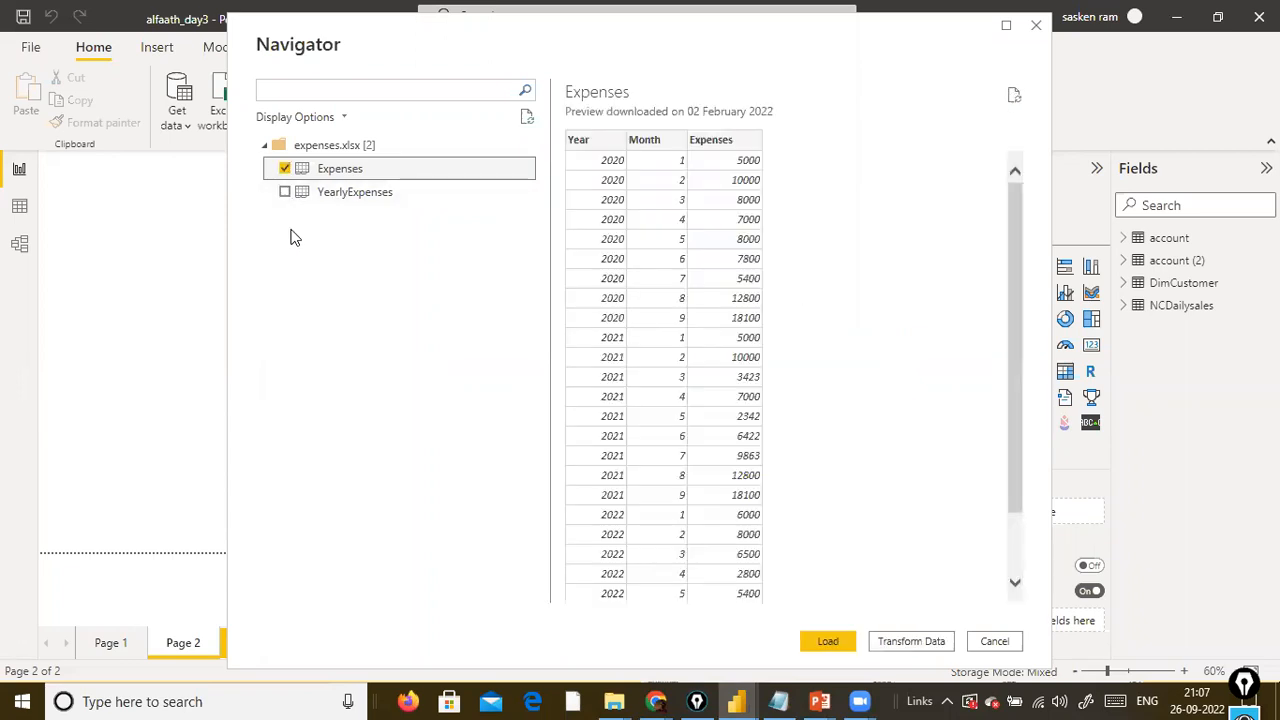
left_click(825, 640)
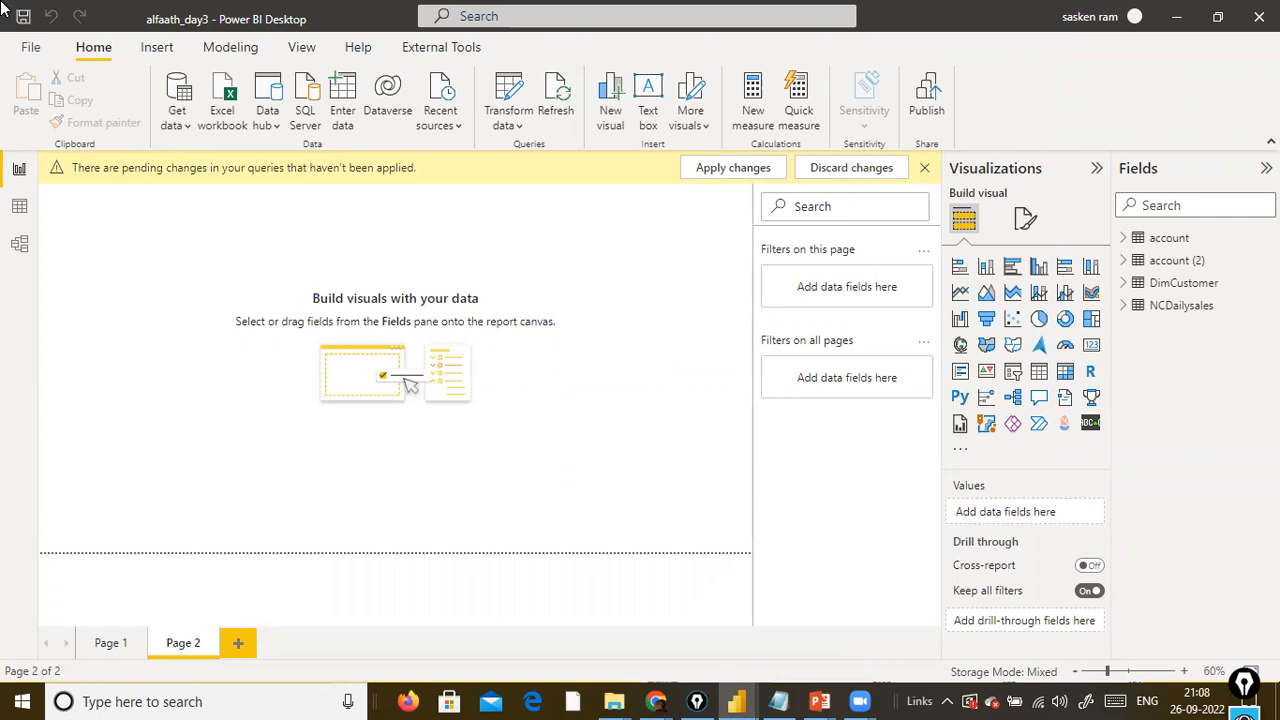
left_click(768, 169)
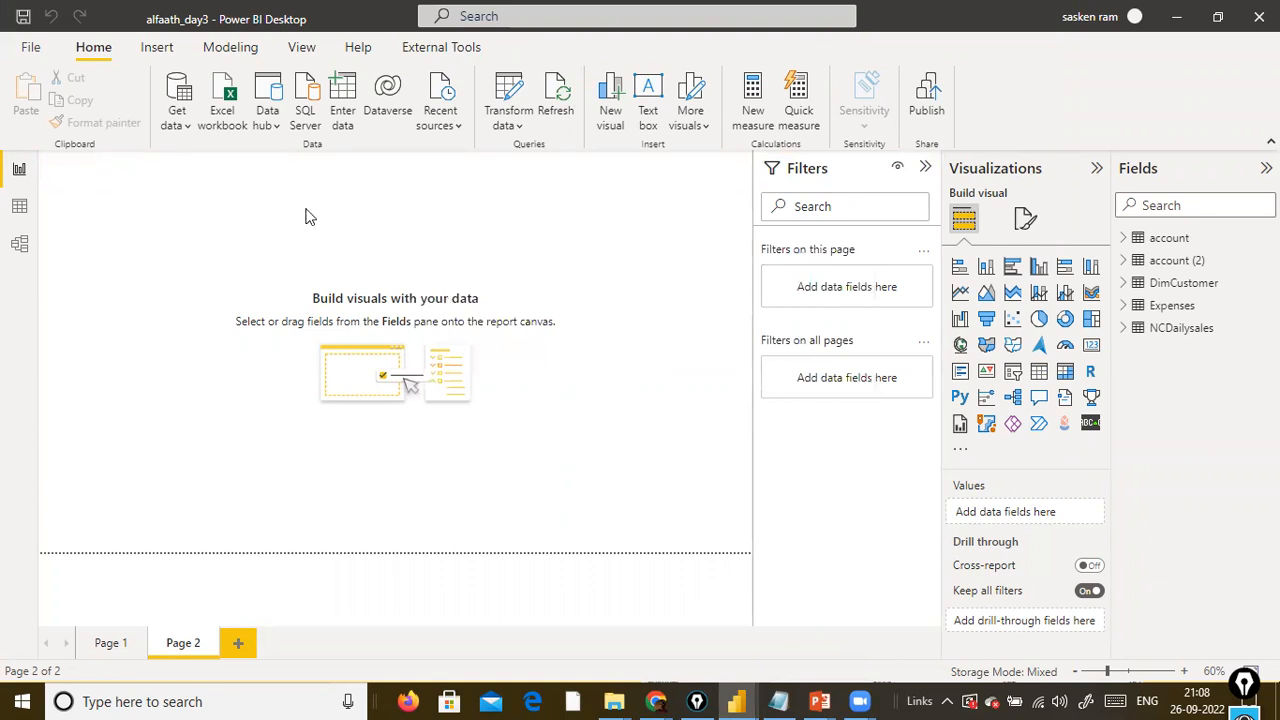
Open the Expenses query in Power Query Editor and refresh its data preview.
left_click(517, 126)
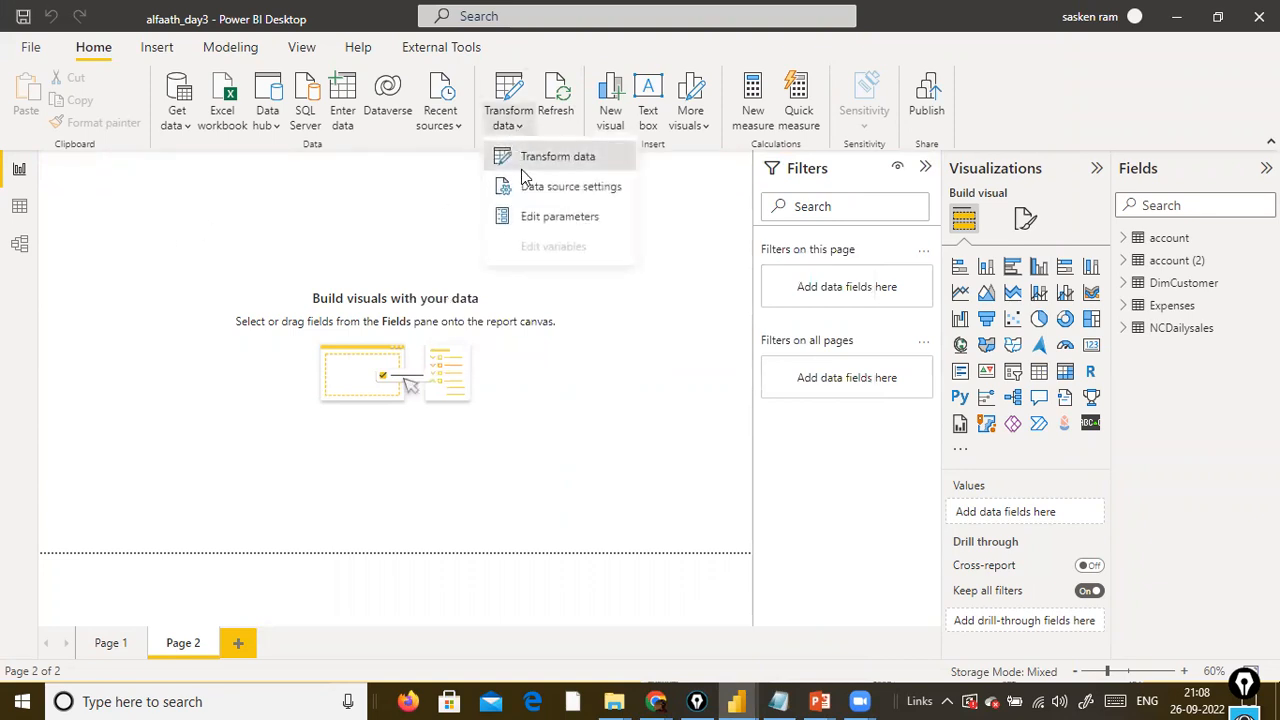
left_click(521, 168)
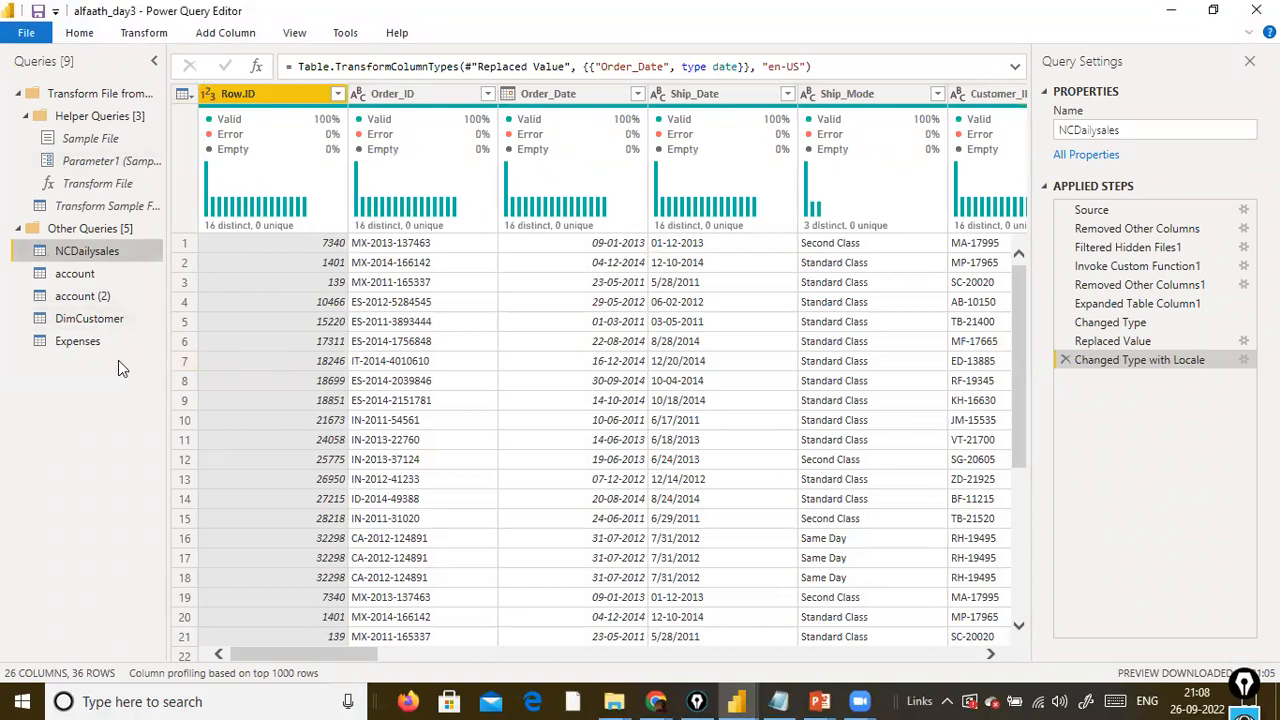
left_click(78, 347)
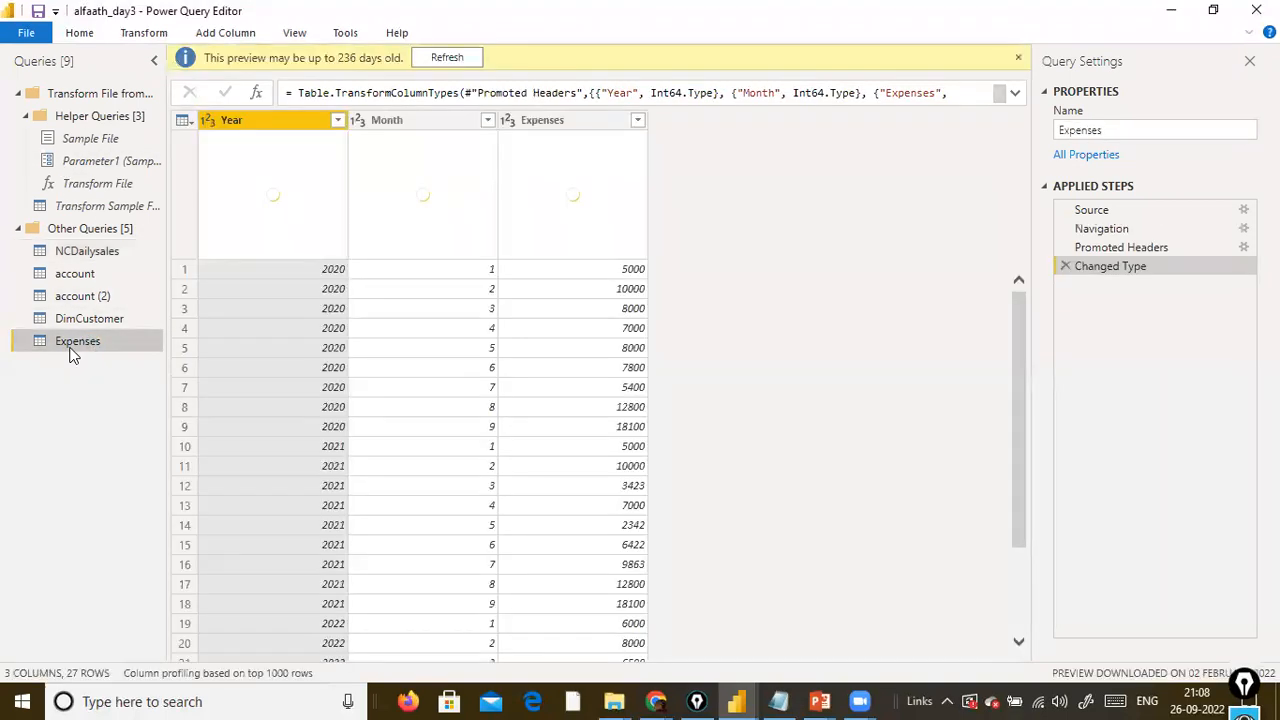
left_click(465, 61)
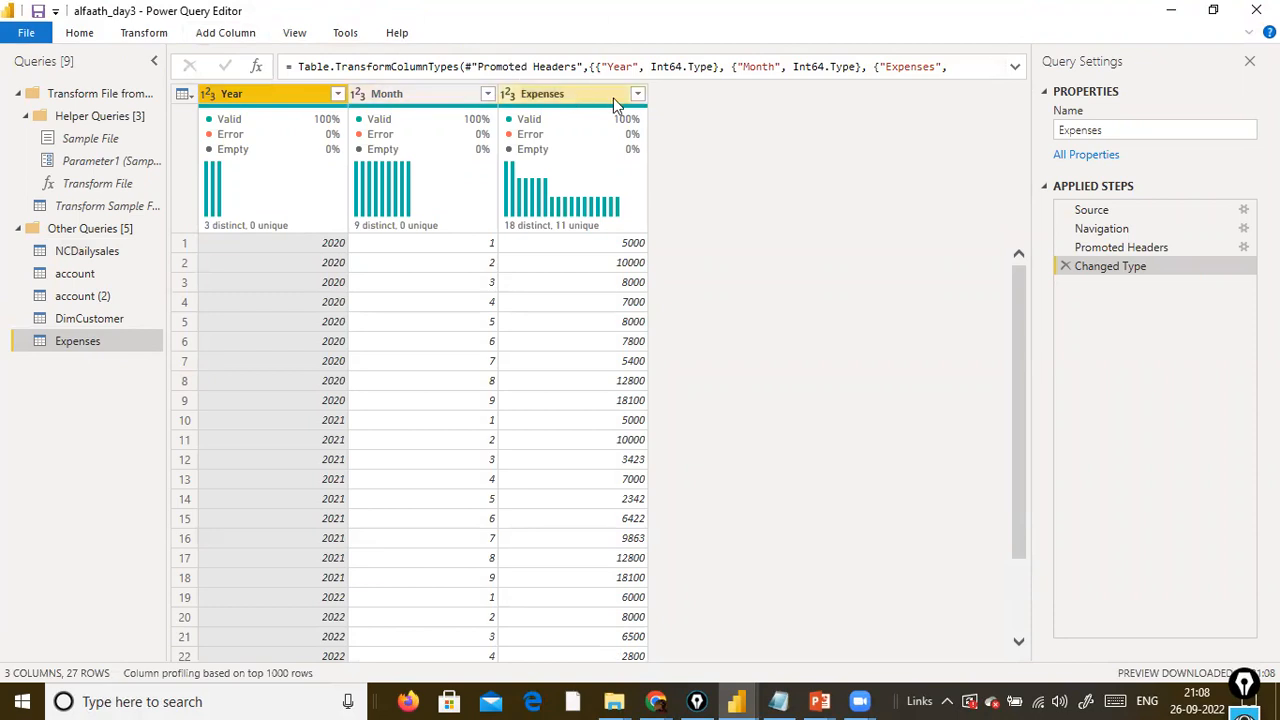
Review the rows of the Expenses table and transpose the table.
mouse_move(567, 172)
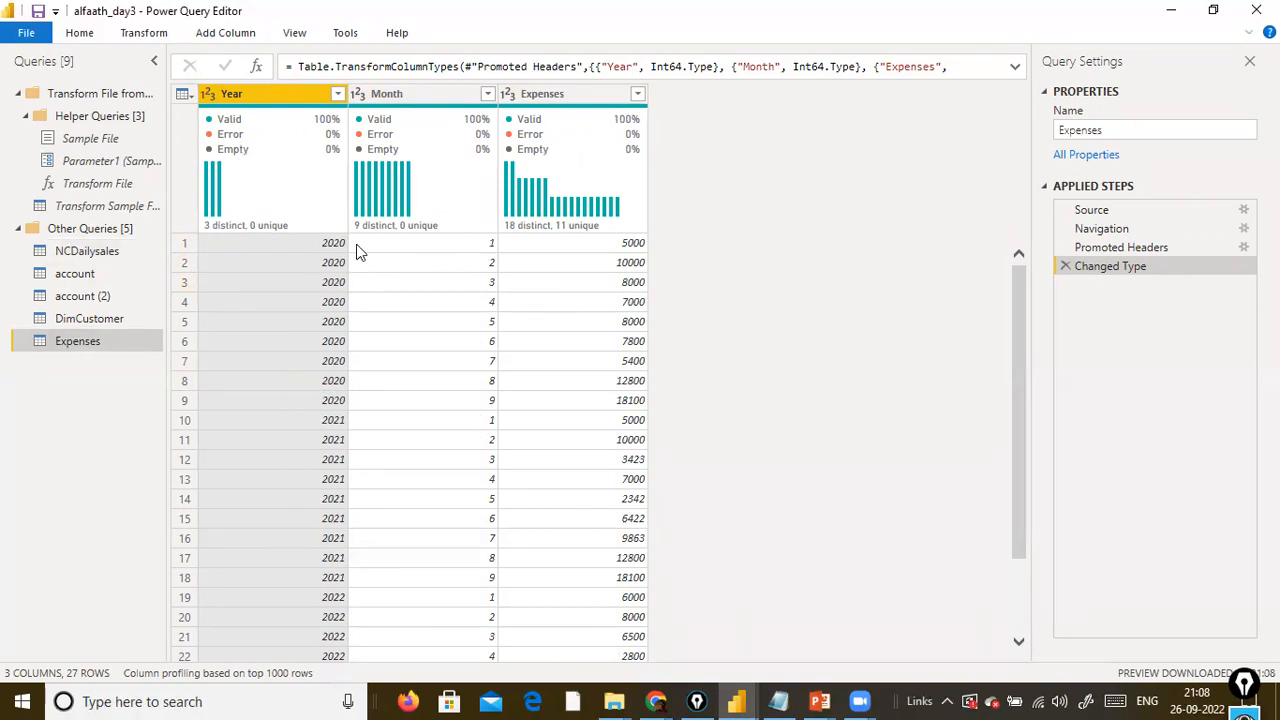
scroll(311, 400, "down", 2)
scroll(314, 372, "up", 2)
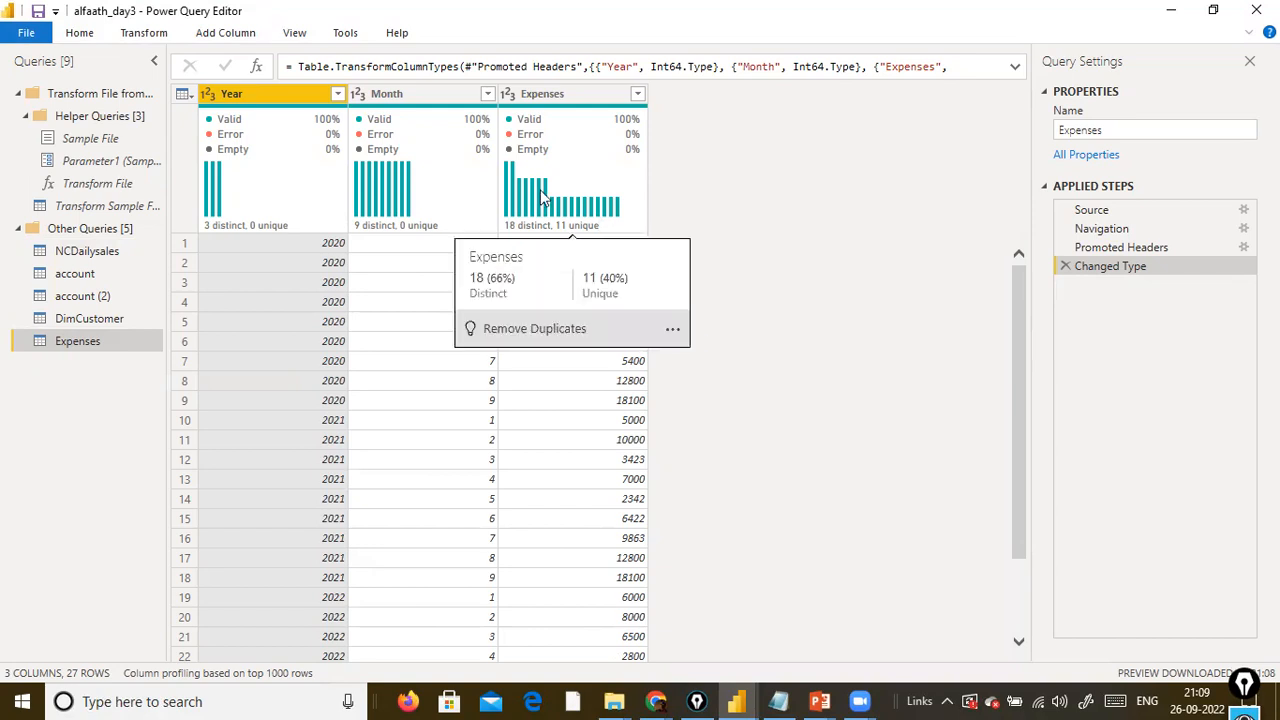
left_click(140, 34)
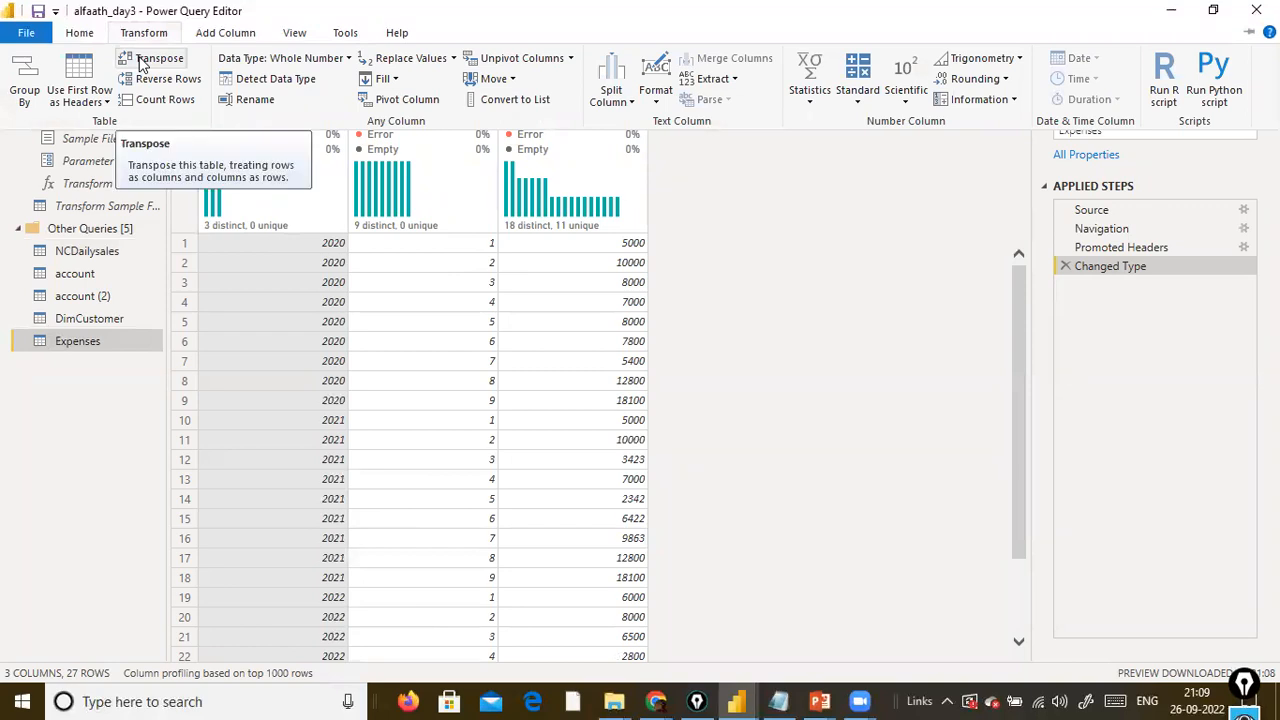
left_click(763, 271)
left_click(124, 38)
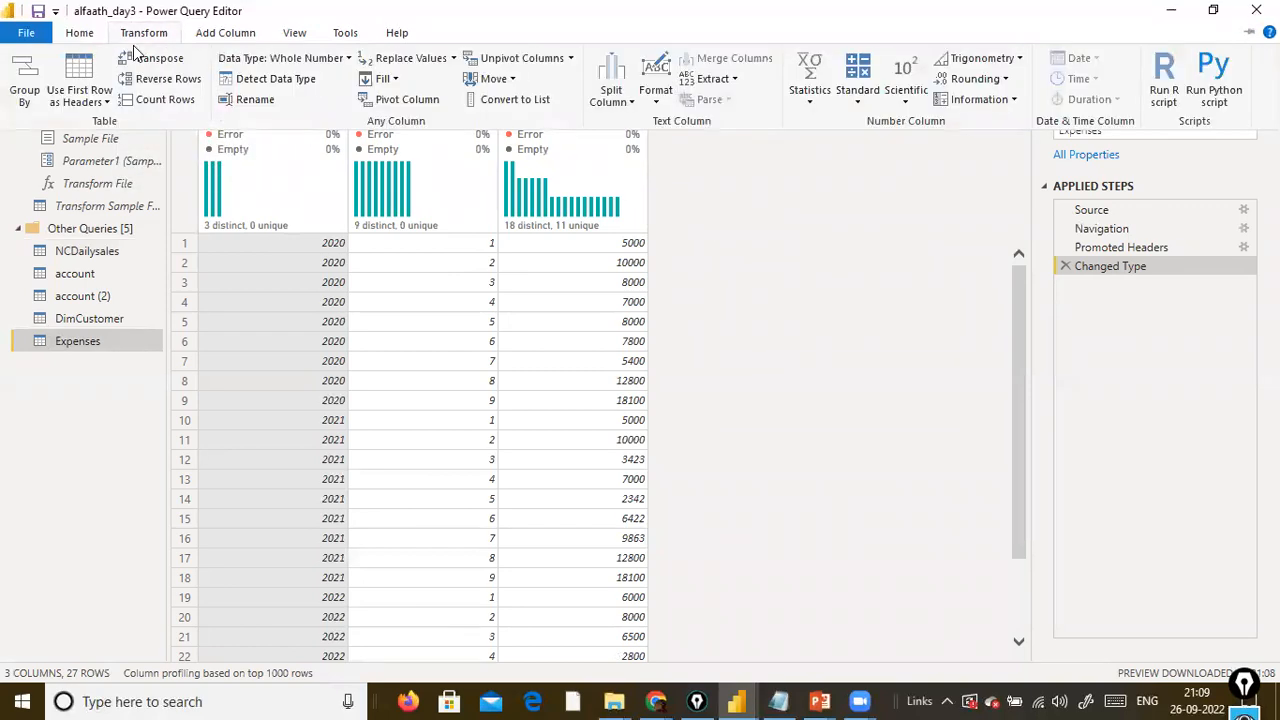
left_click(145, 58)
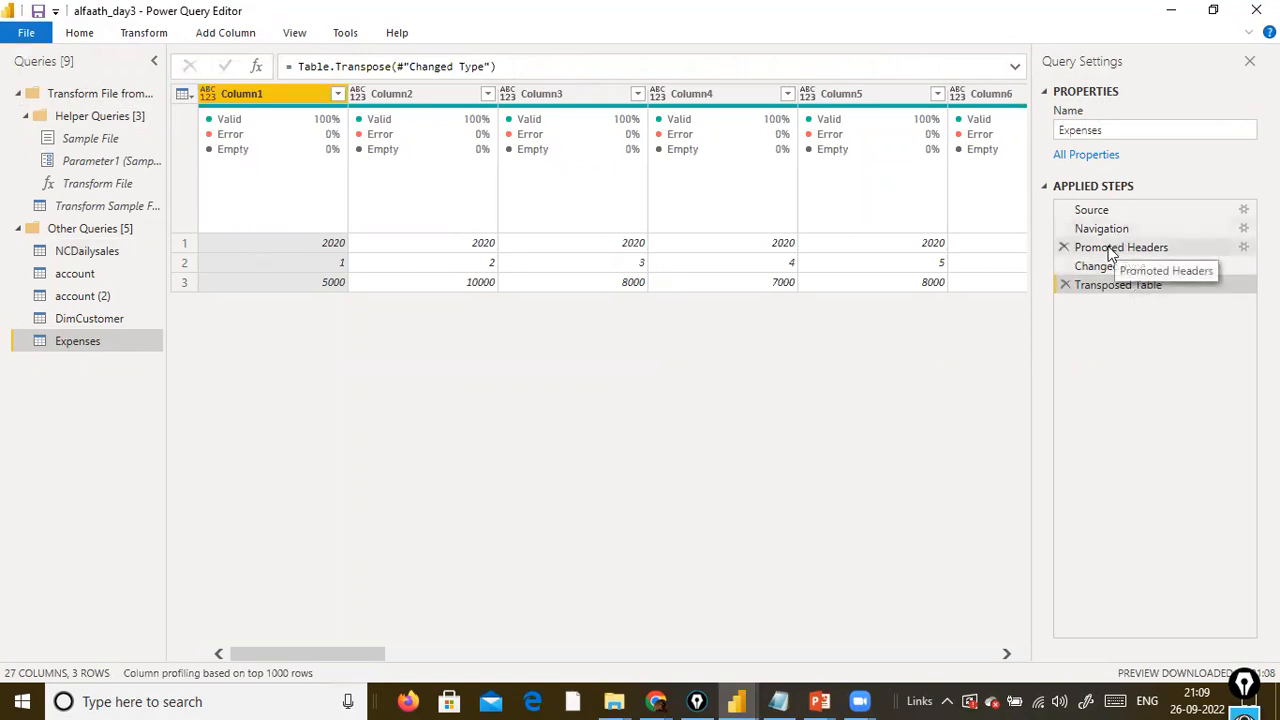
Compare the Expenses data at the Changed Type step with the data at the Transposed Table step.
left_click(1106, 268)
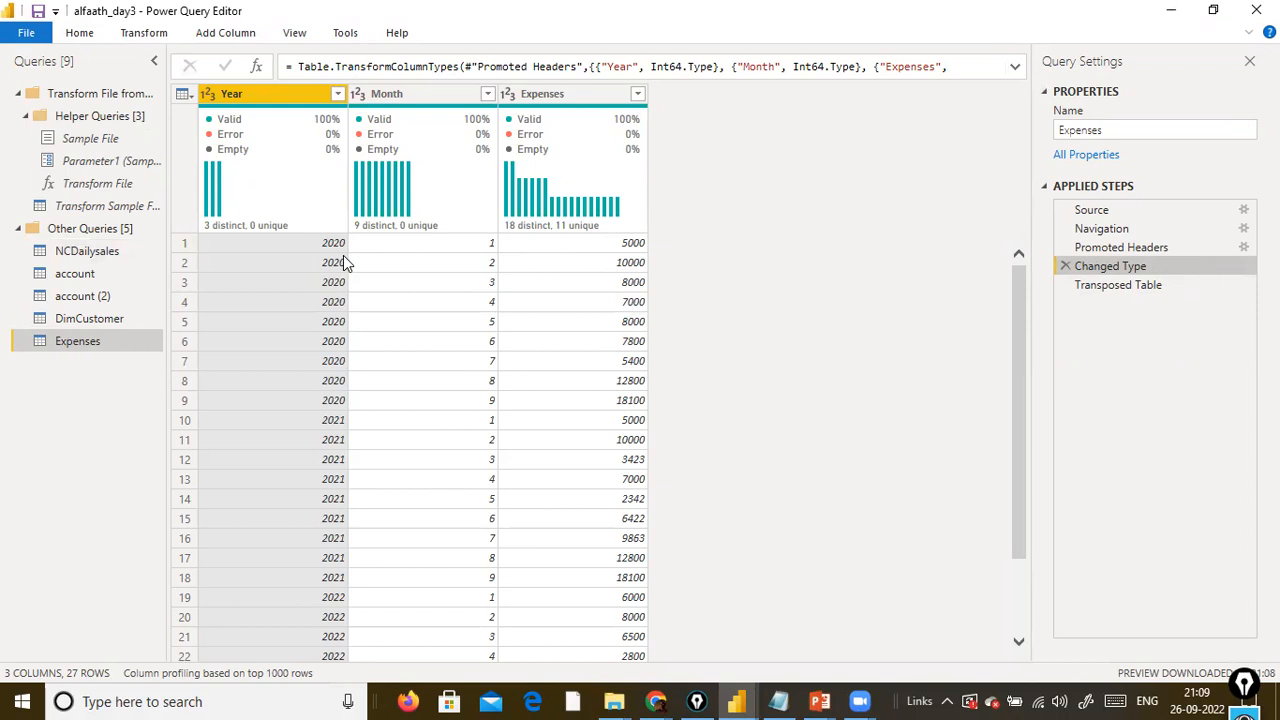
left_click(1134, 285)
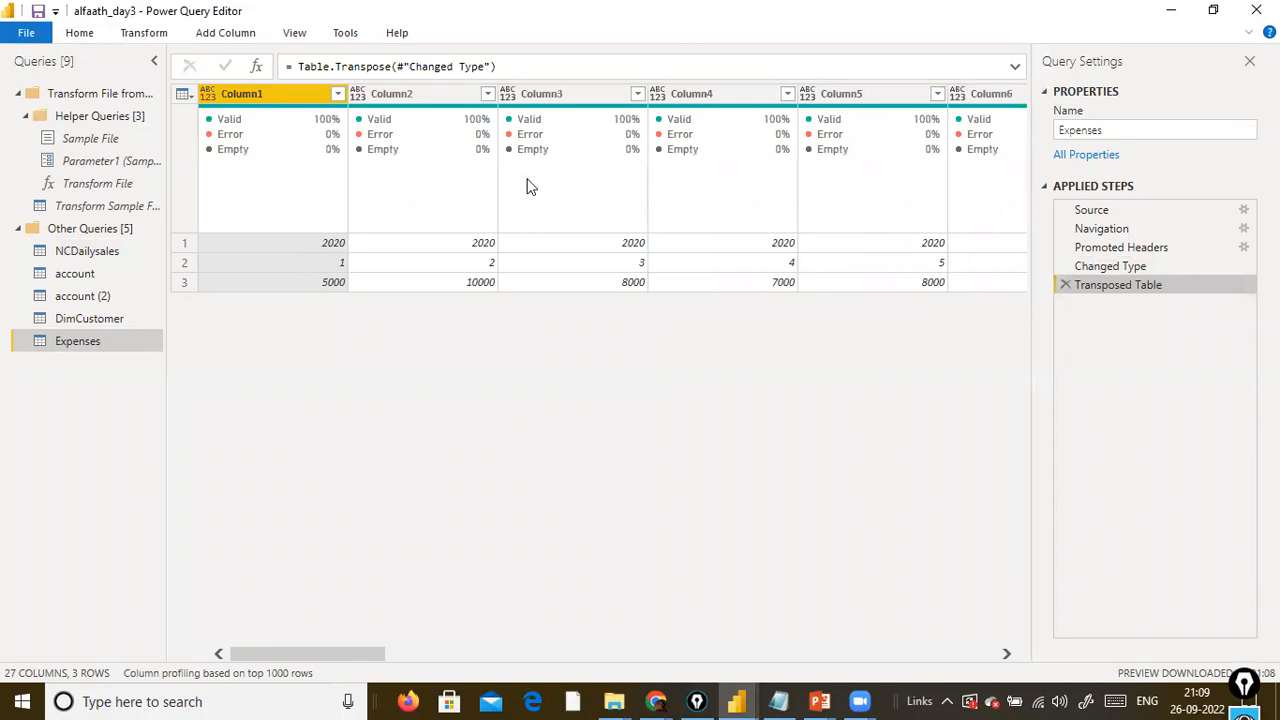
left_click_drag(266, 654, 183, 646)
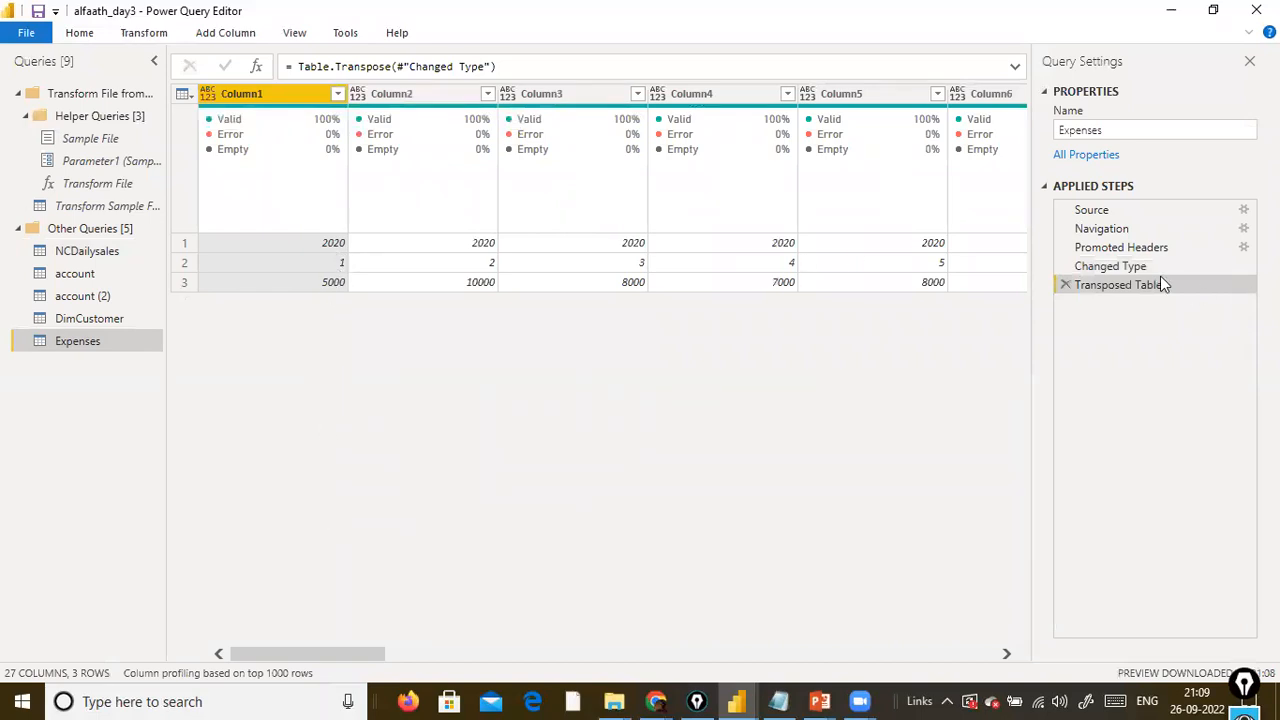
left_click(1108, 266)
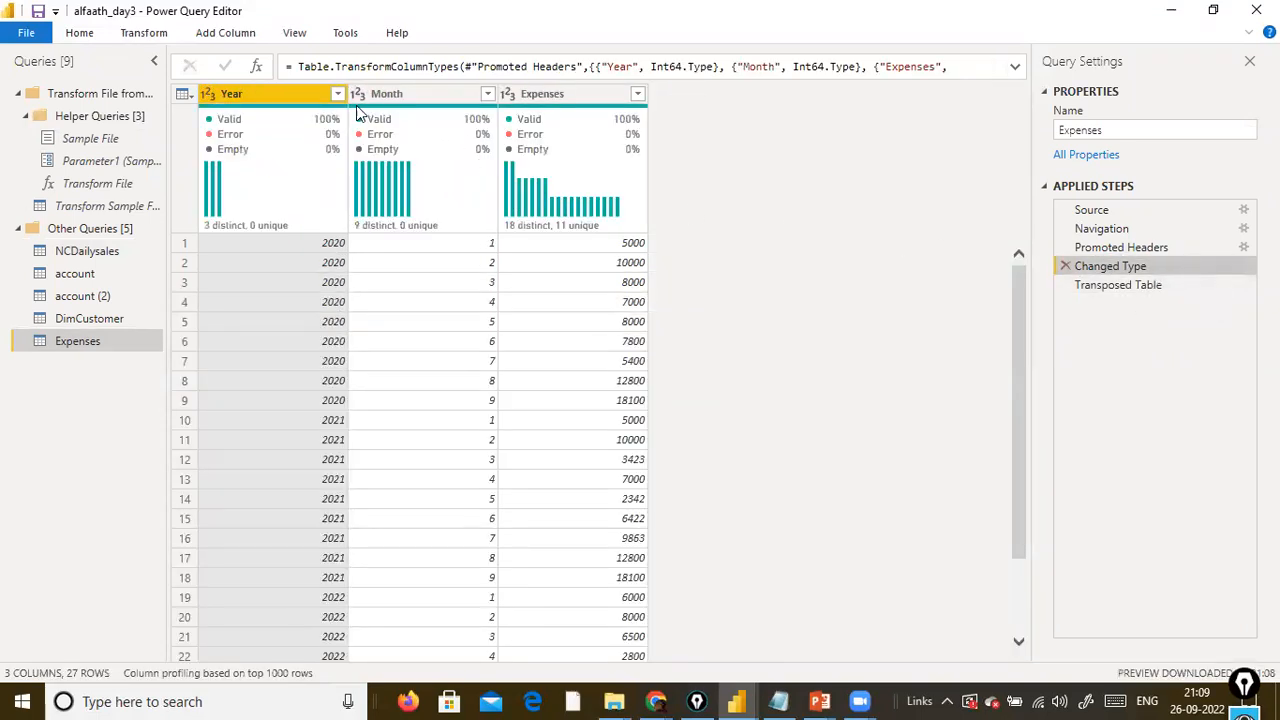
left_click(92, 701)
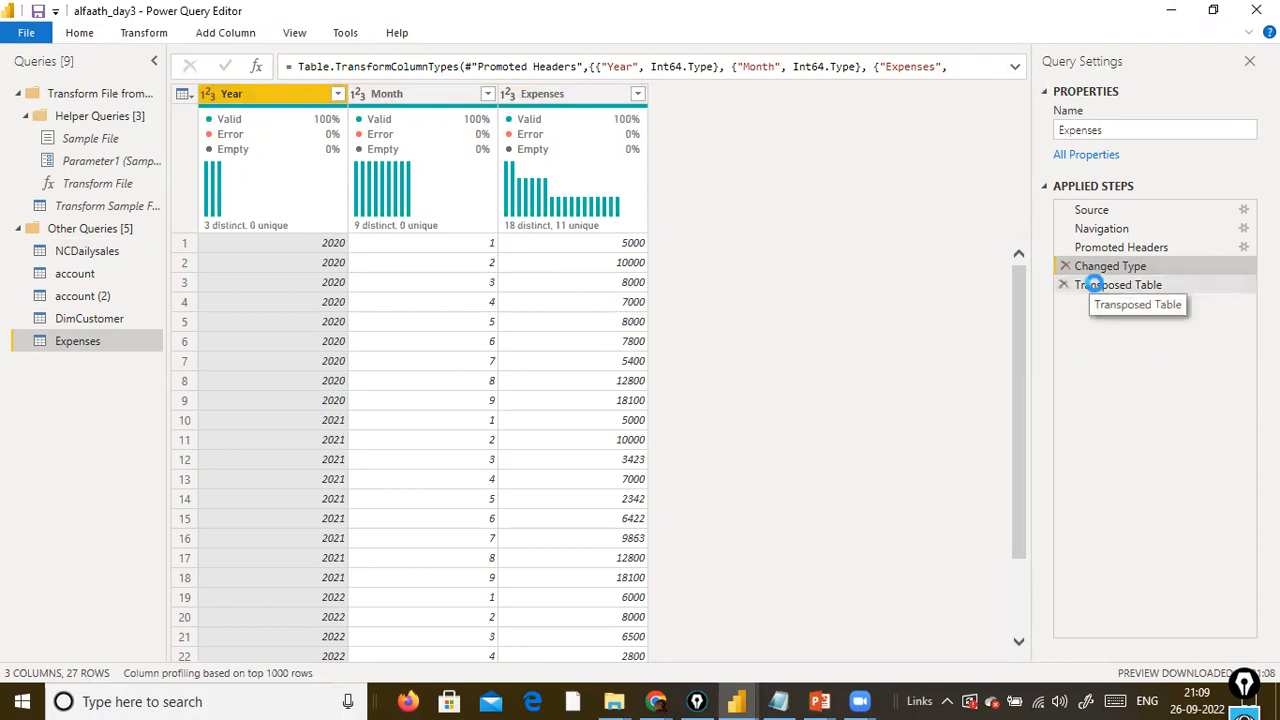
left_click(1090, 287)
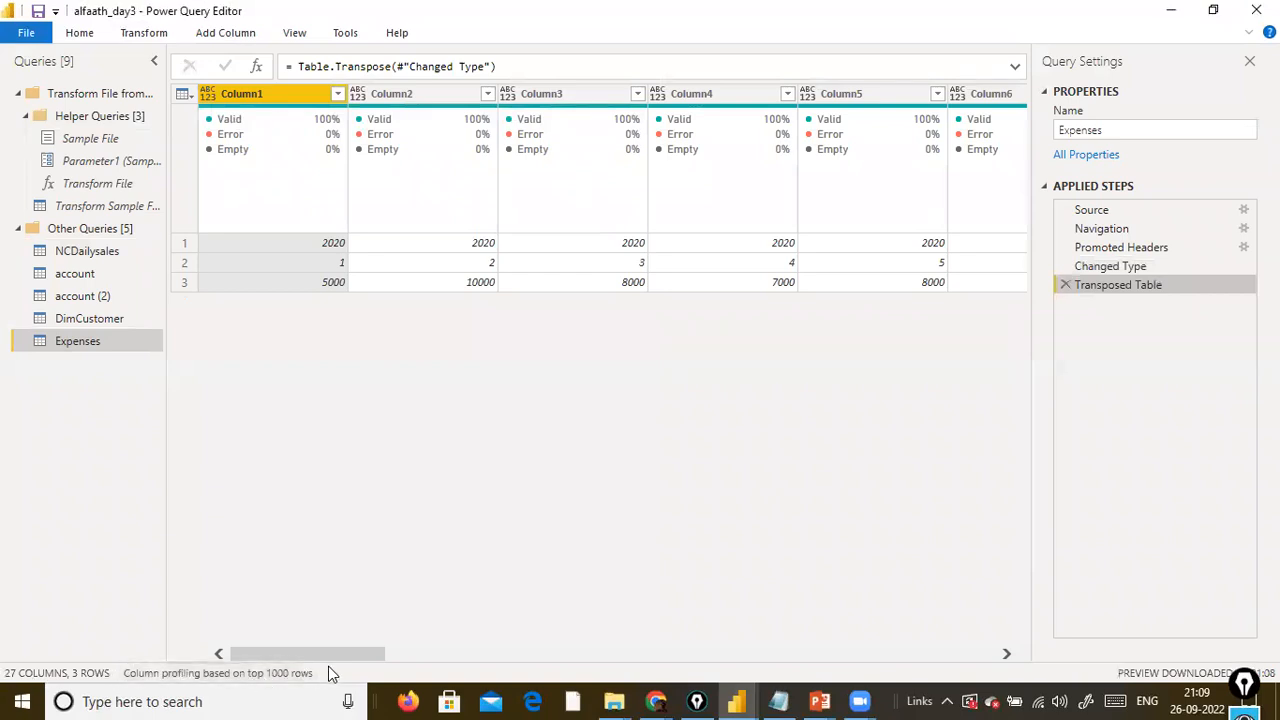
left_click_drag(357, 654, 4, 610)
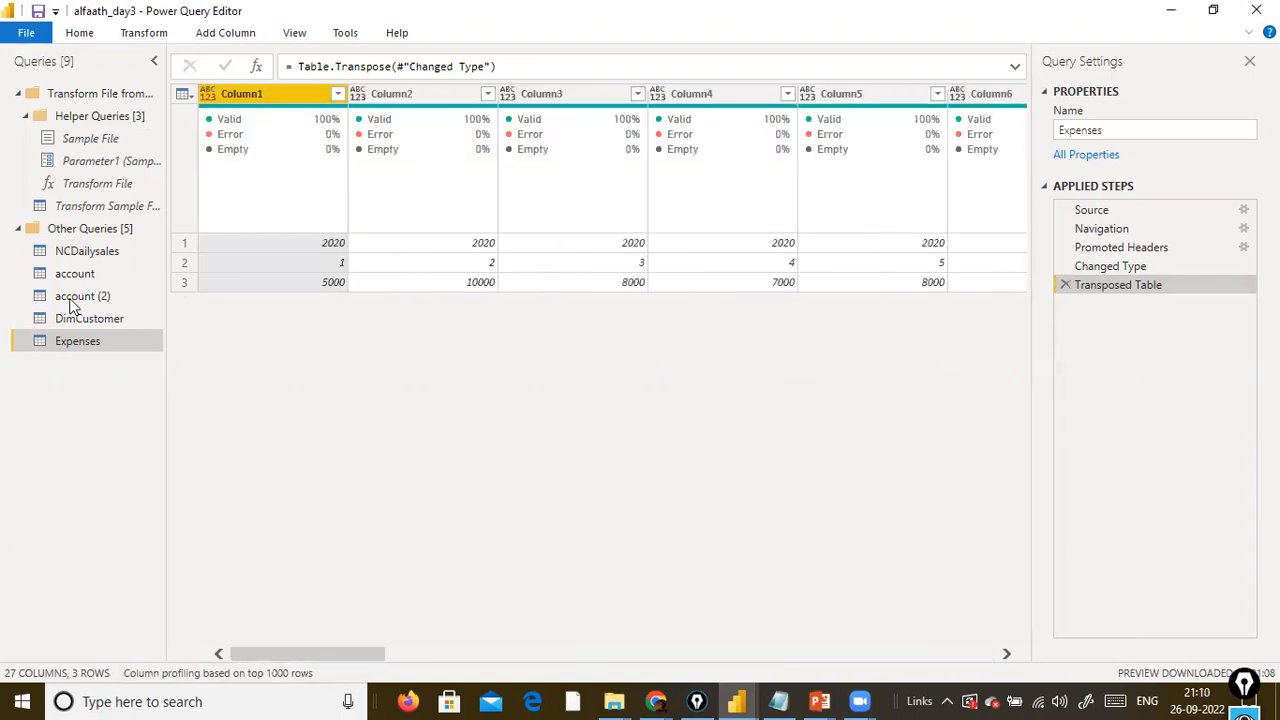
Transpose the Expenses table a second time and review the data at the first Transposed Table step.
left_click(143, 33)
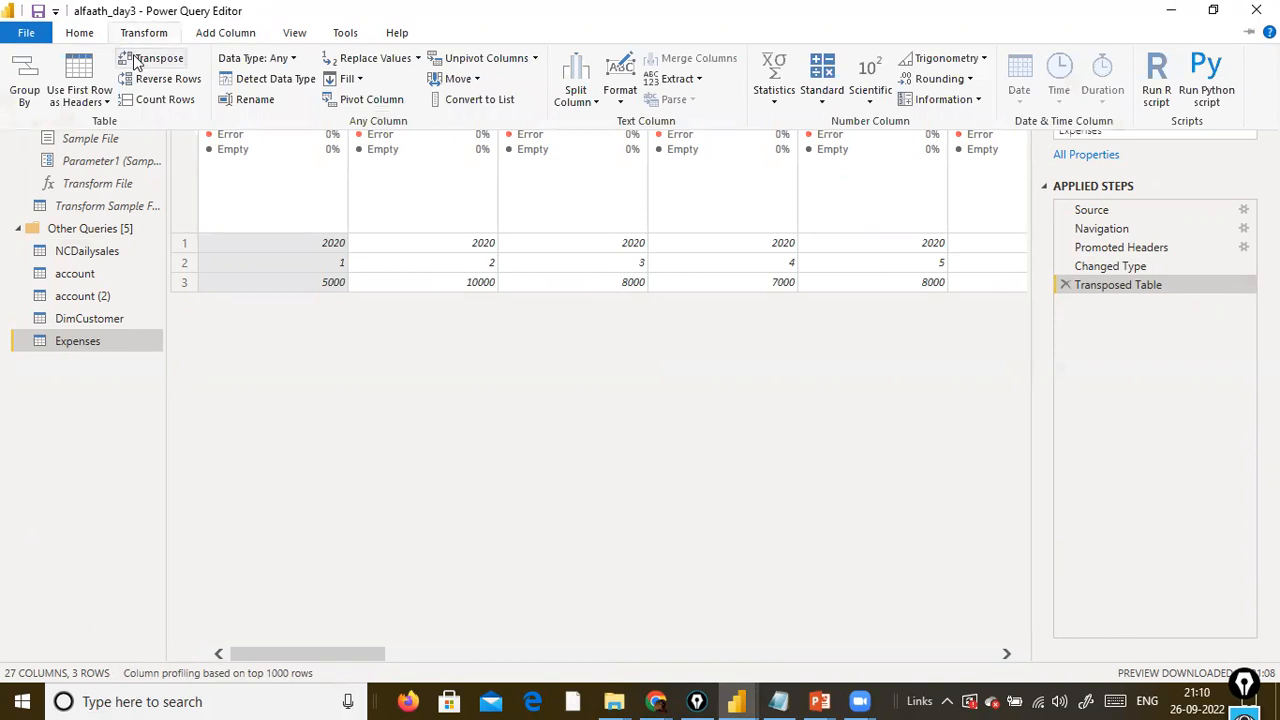
left_click(146, 59)
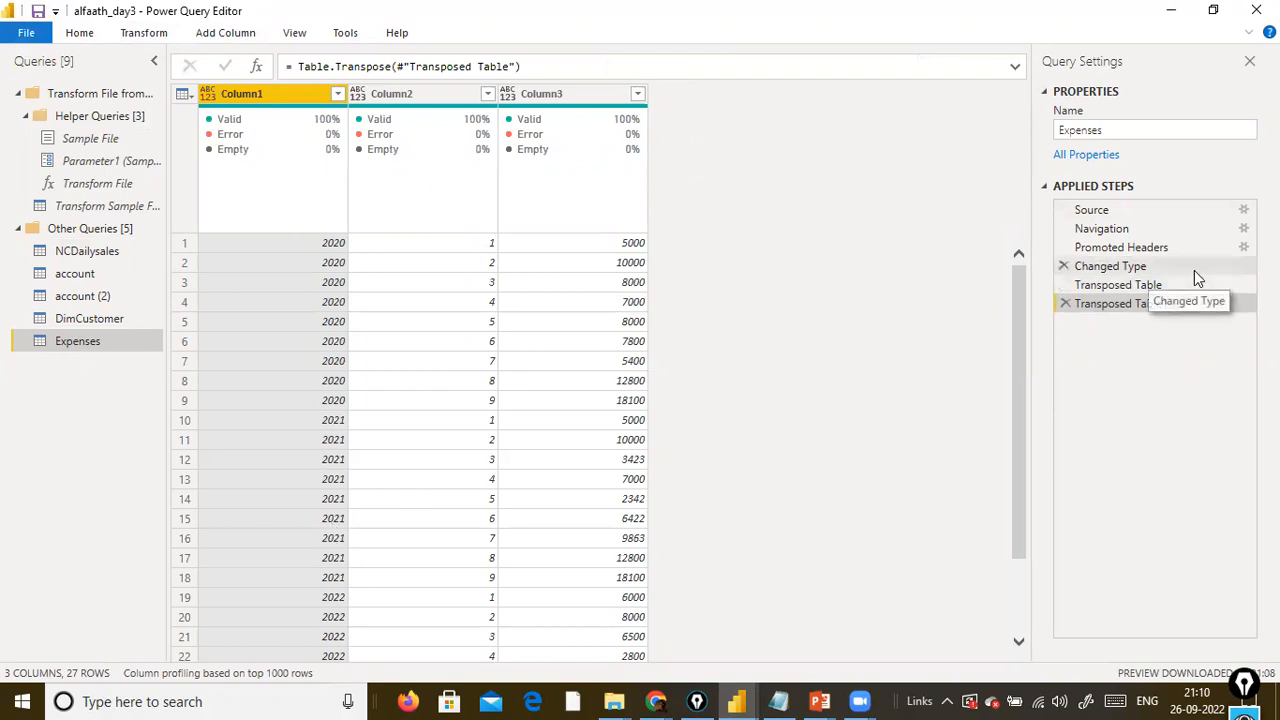
left_click(1065, 286)
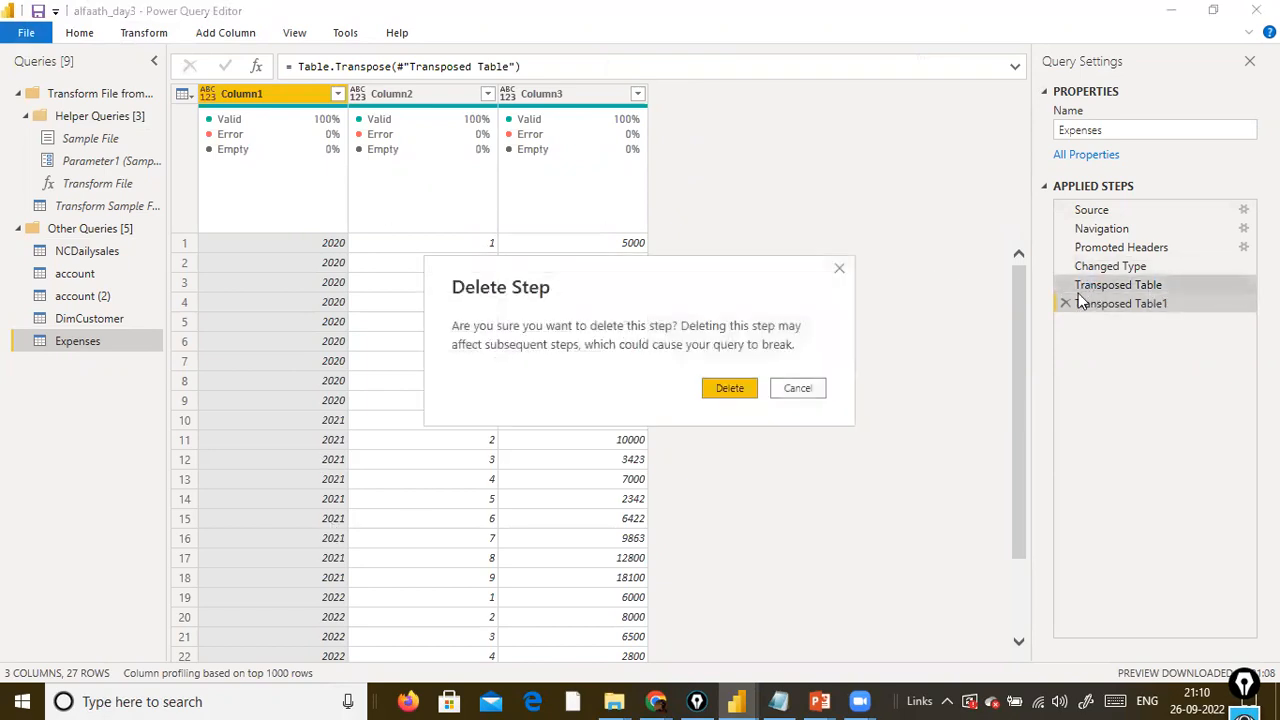
left_click(812, 392)
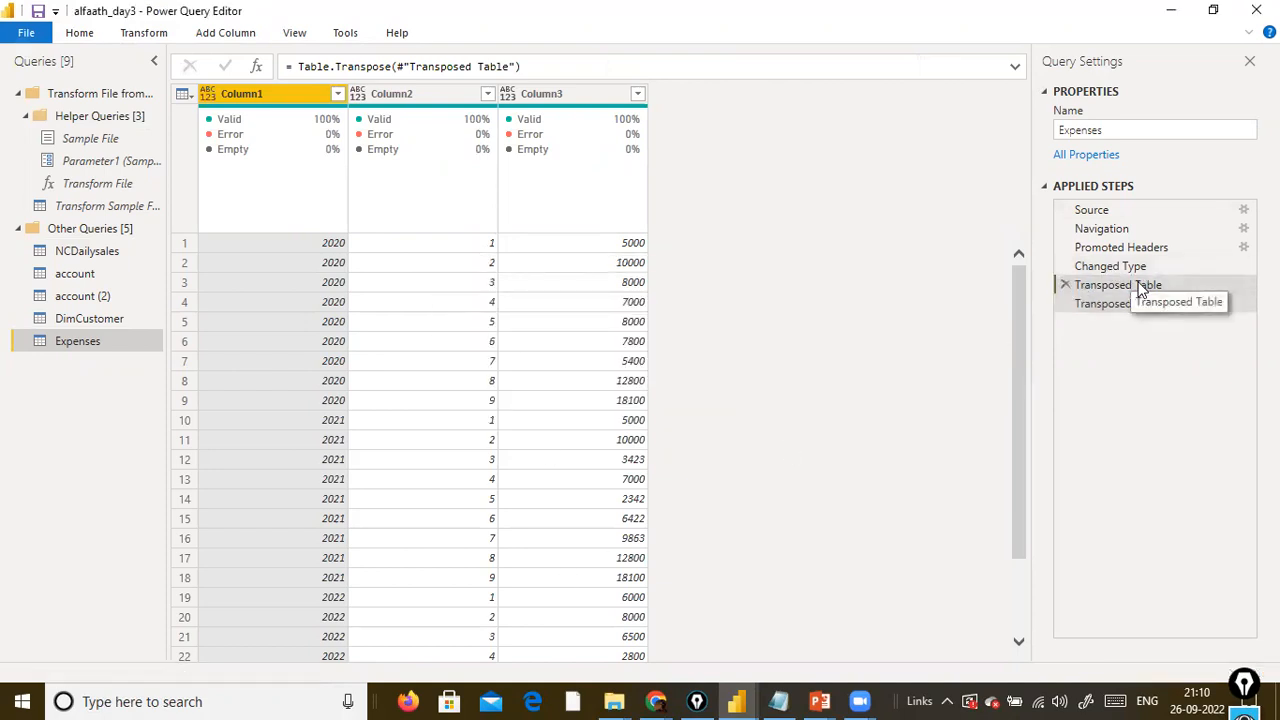
left_click(1140, 287)
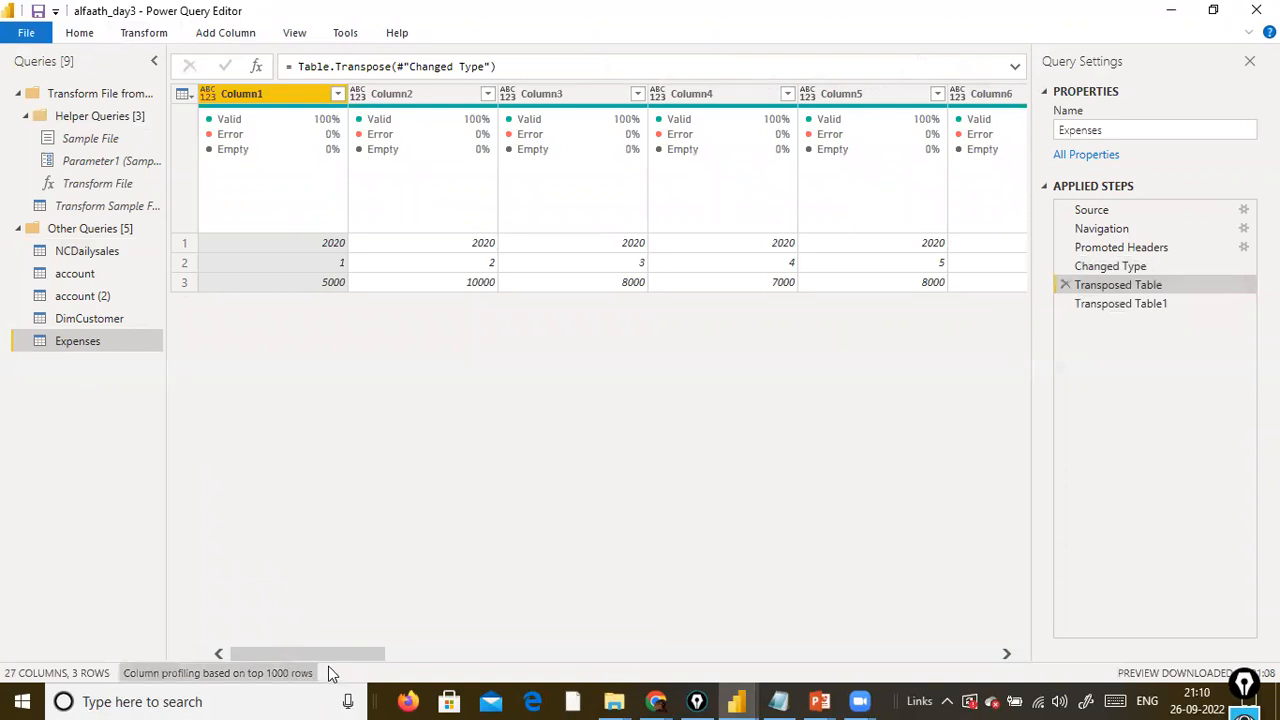
left_click_drag(649, 647, 208, 648)
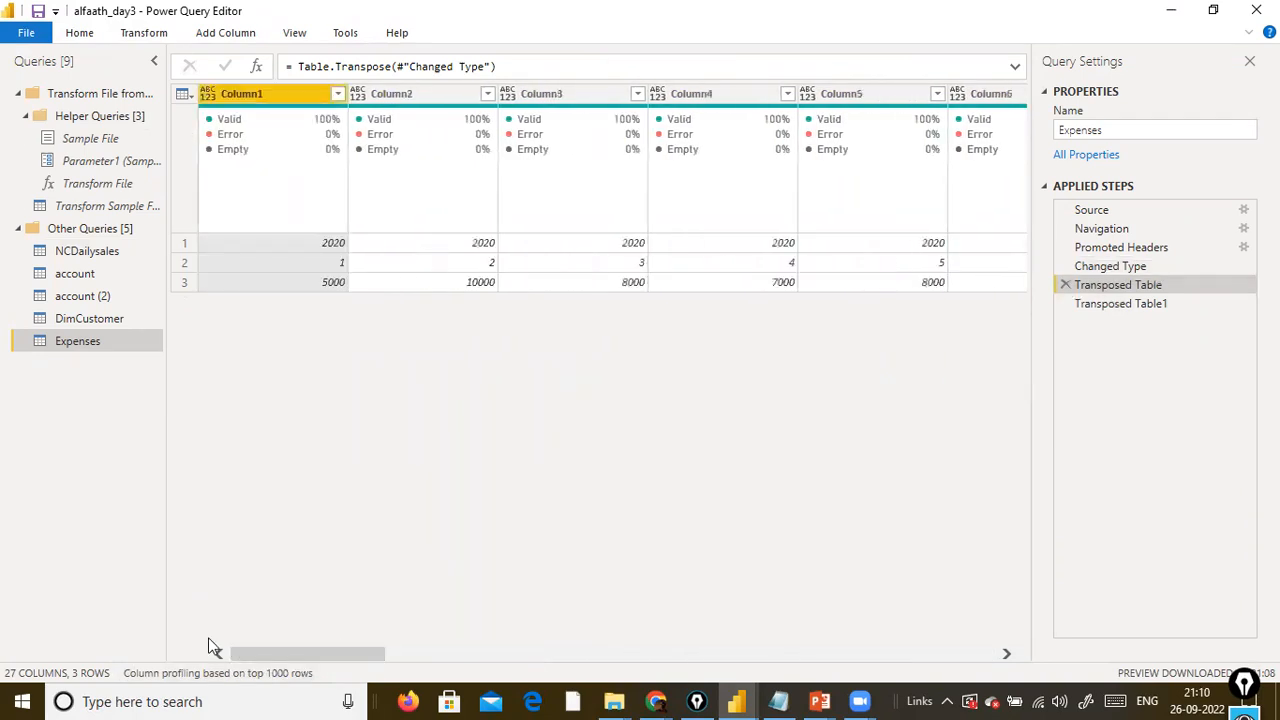
Delete the Transposed Table1 and Transposed Table steps from the Expenses query.
left_click(1065, 303)
left_click(1065, 287)
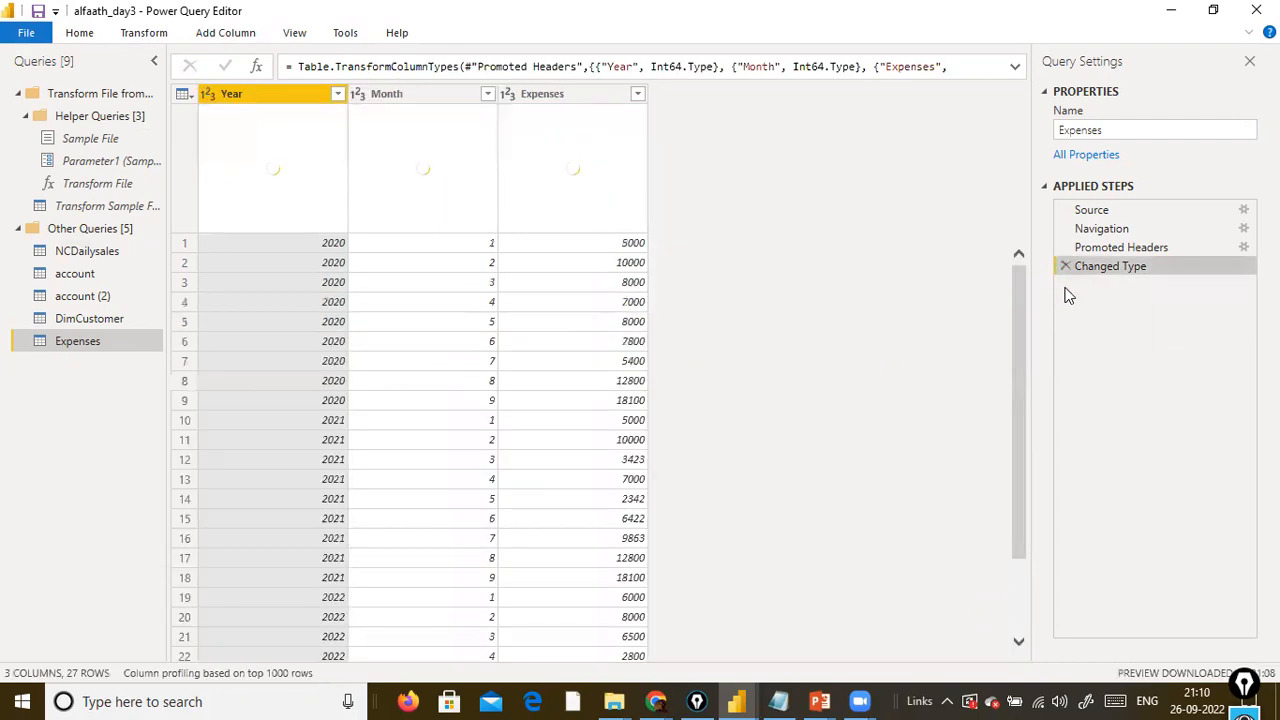
Pivot the Year column with Expenses as the values column, and delete the Pivoted Column step after reviewing the data.
left_click(140, 33)
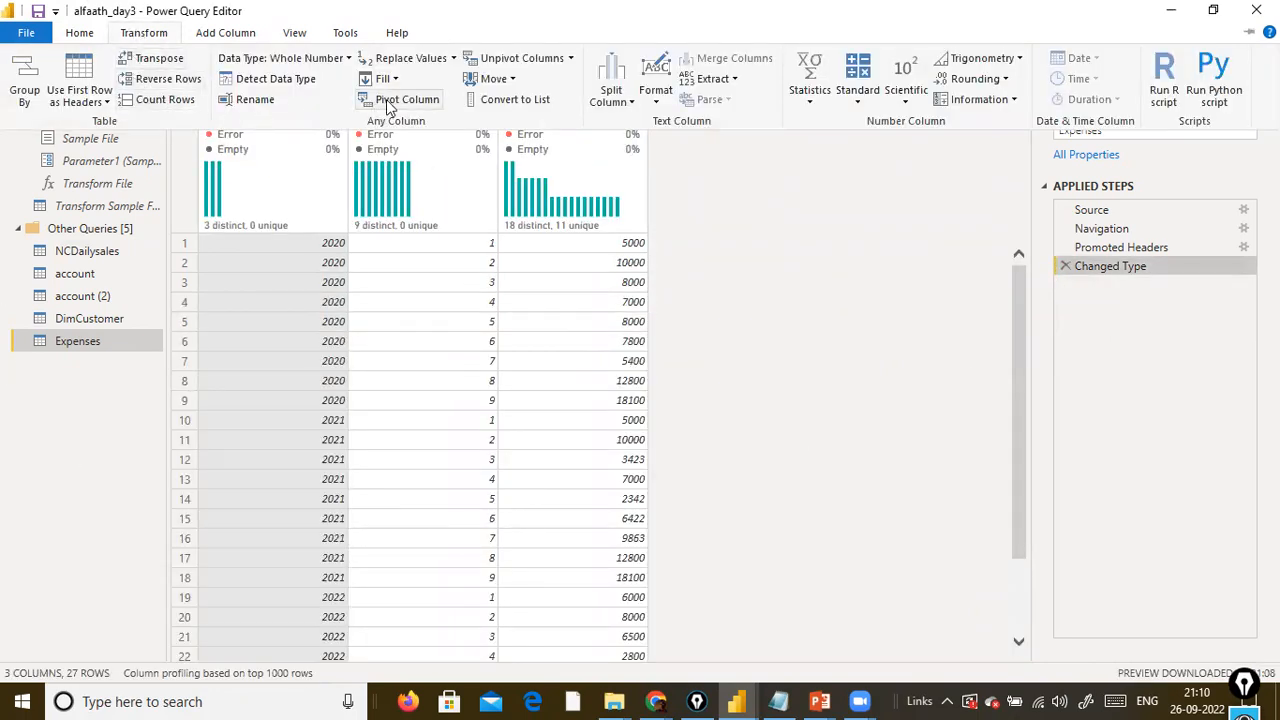
left_click(774, 240)
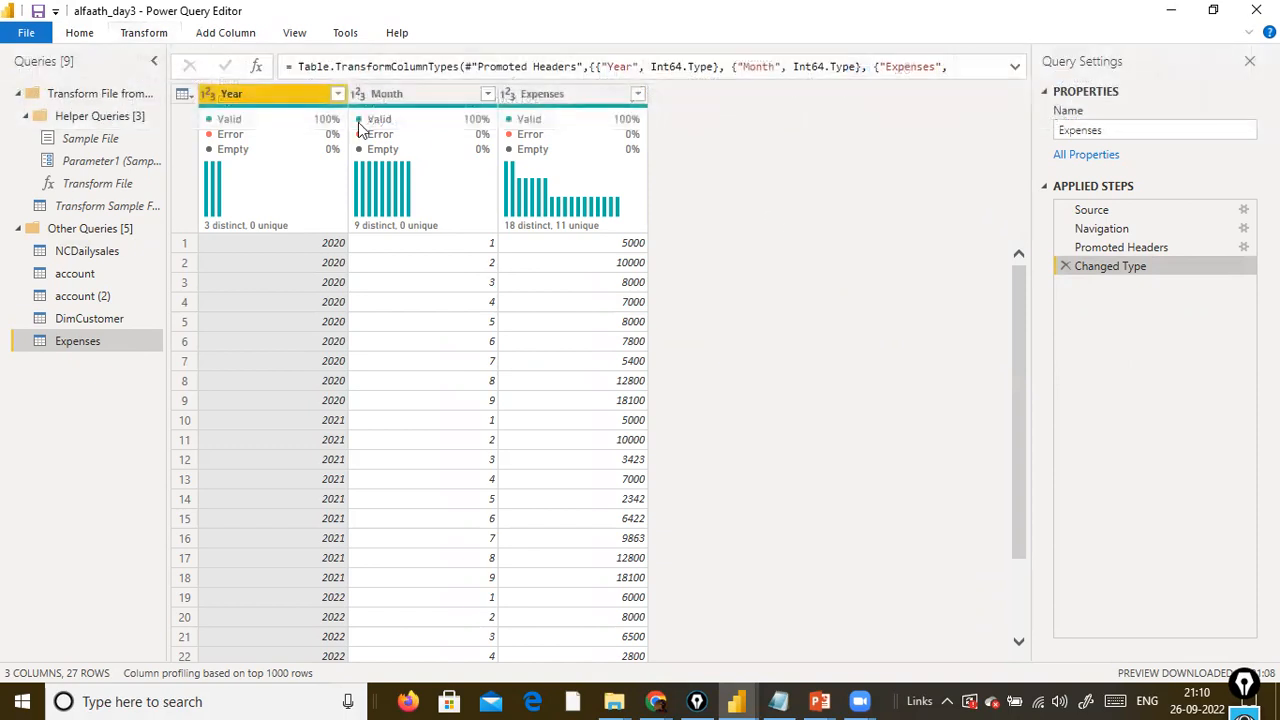
left_click(275, 110)
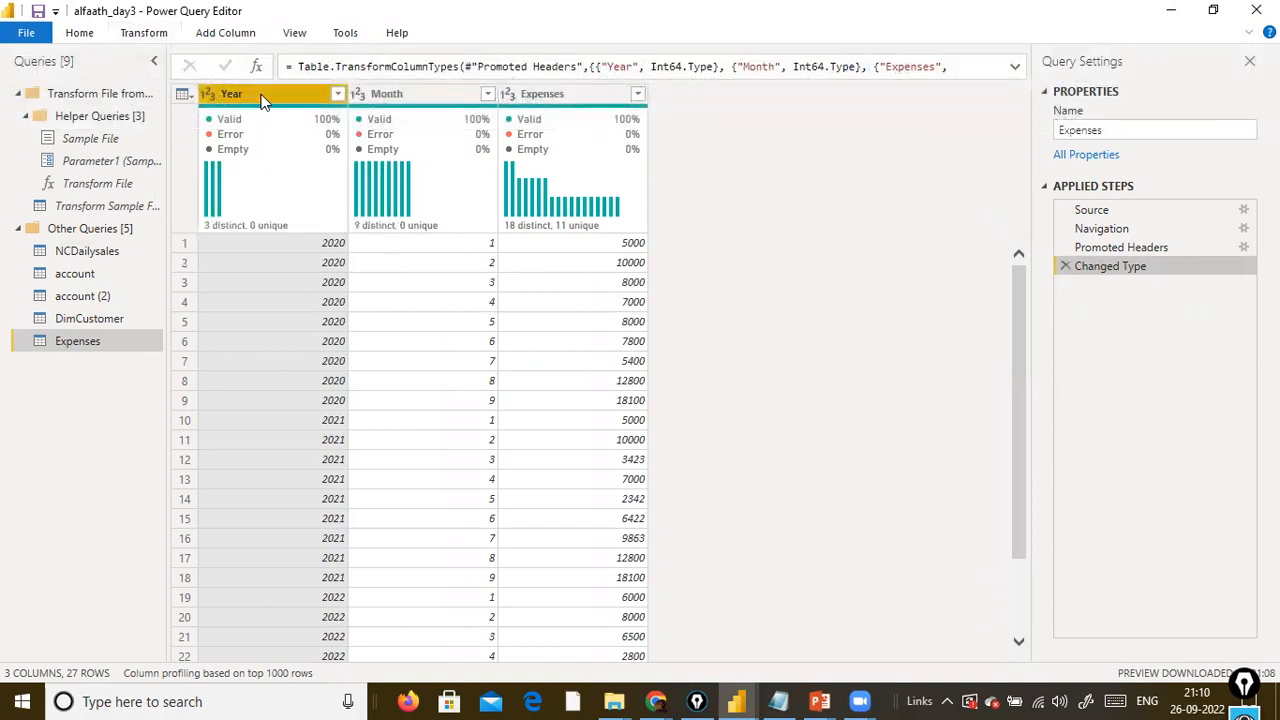
left_click(150, 33)
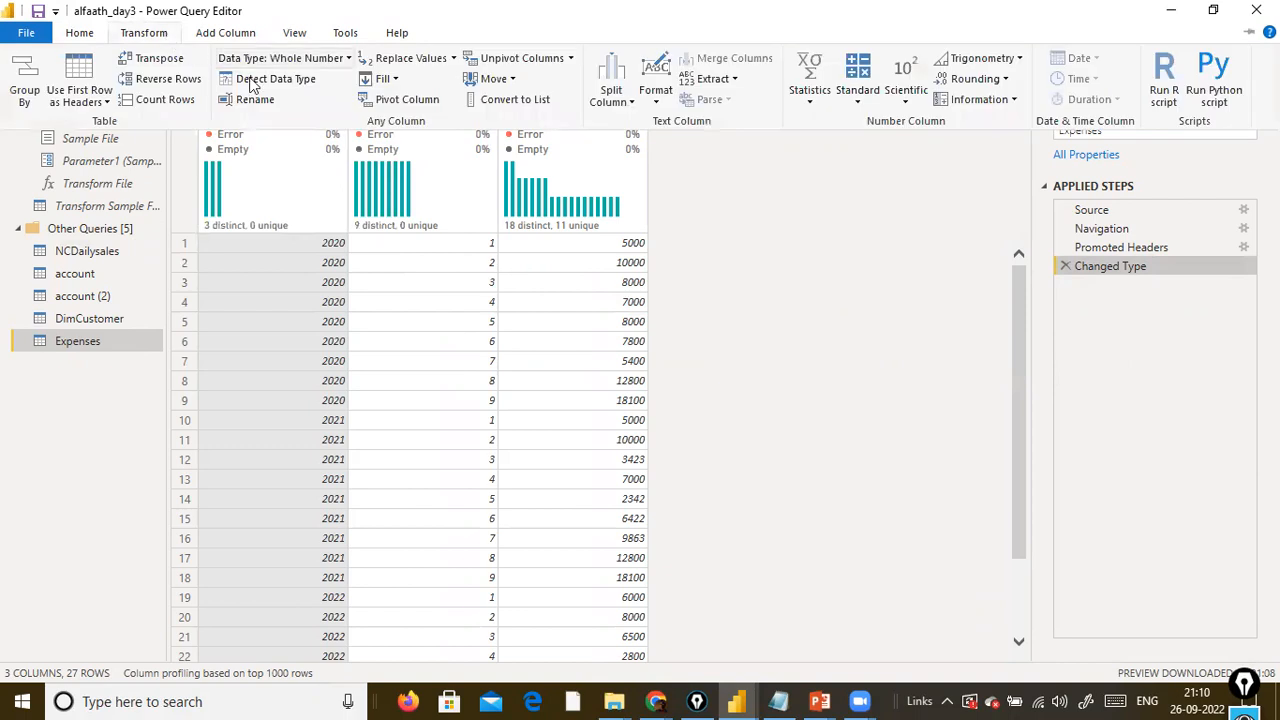
left_click(377, 106)
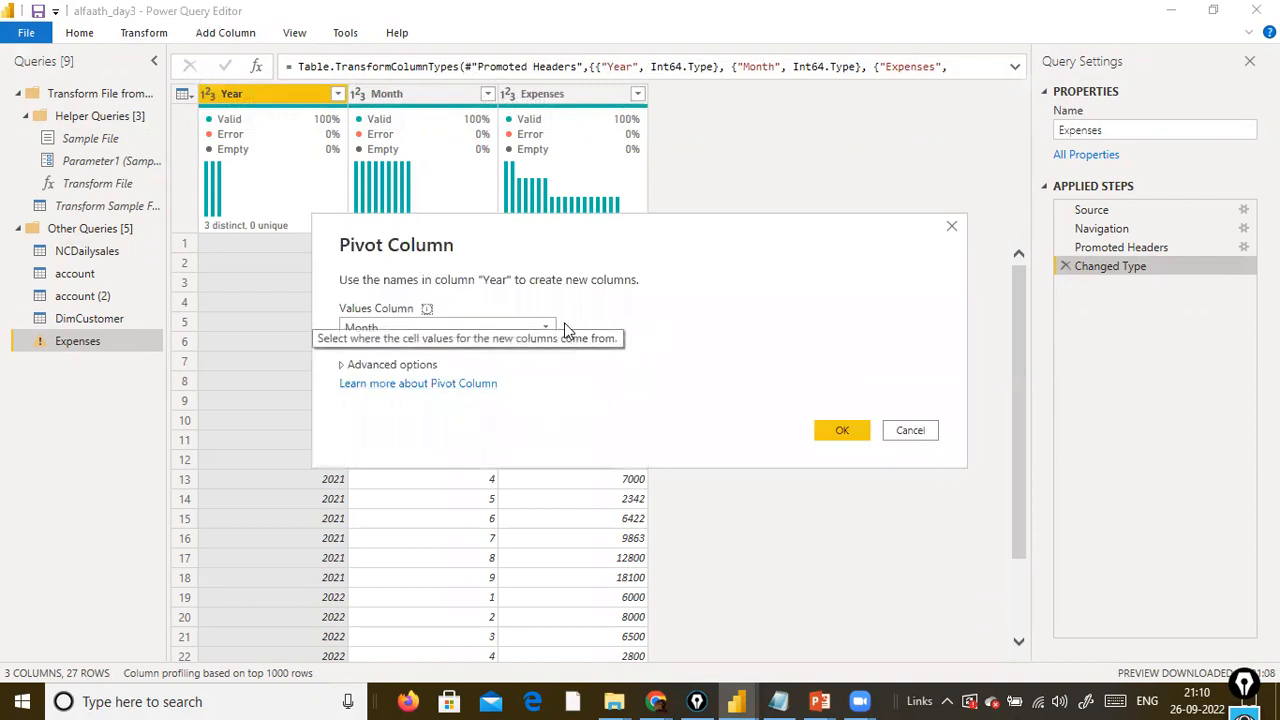
left_click(548, 329)
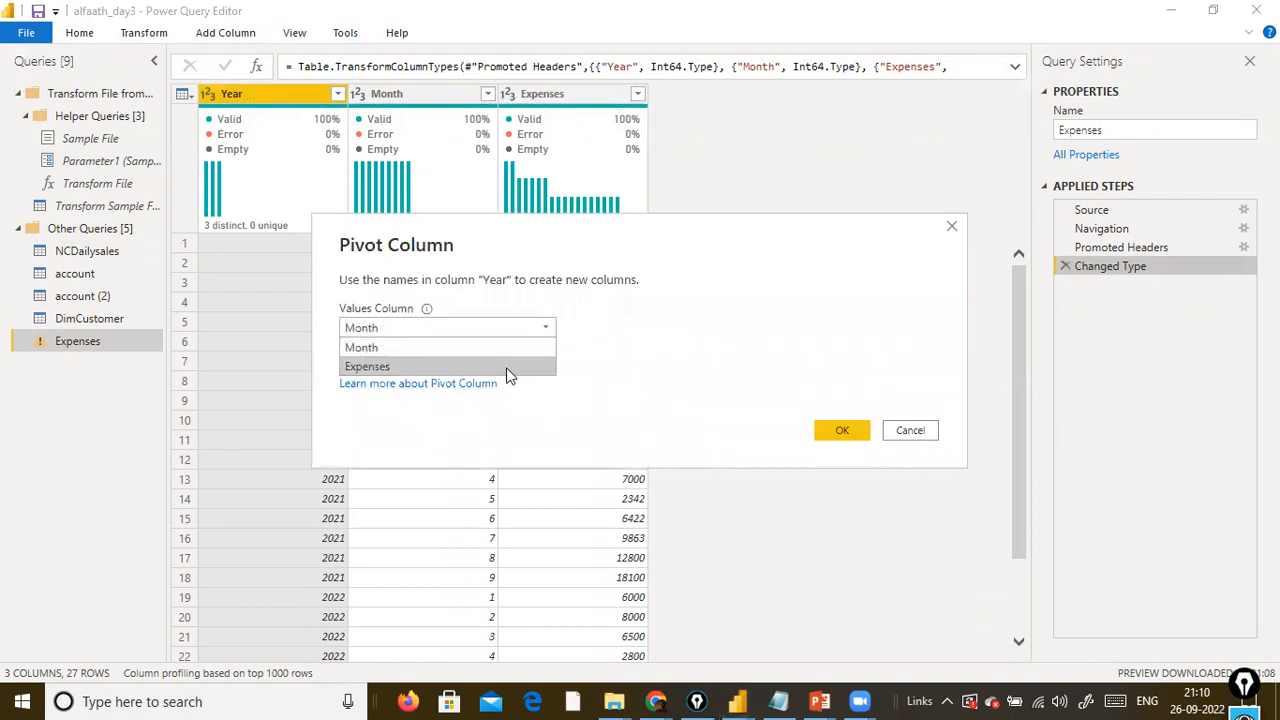
left_click(507, 367)
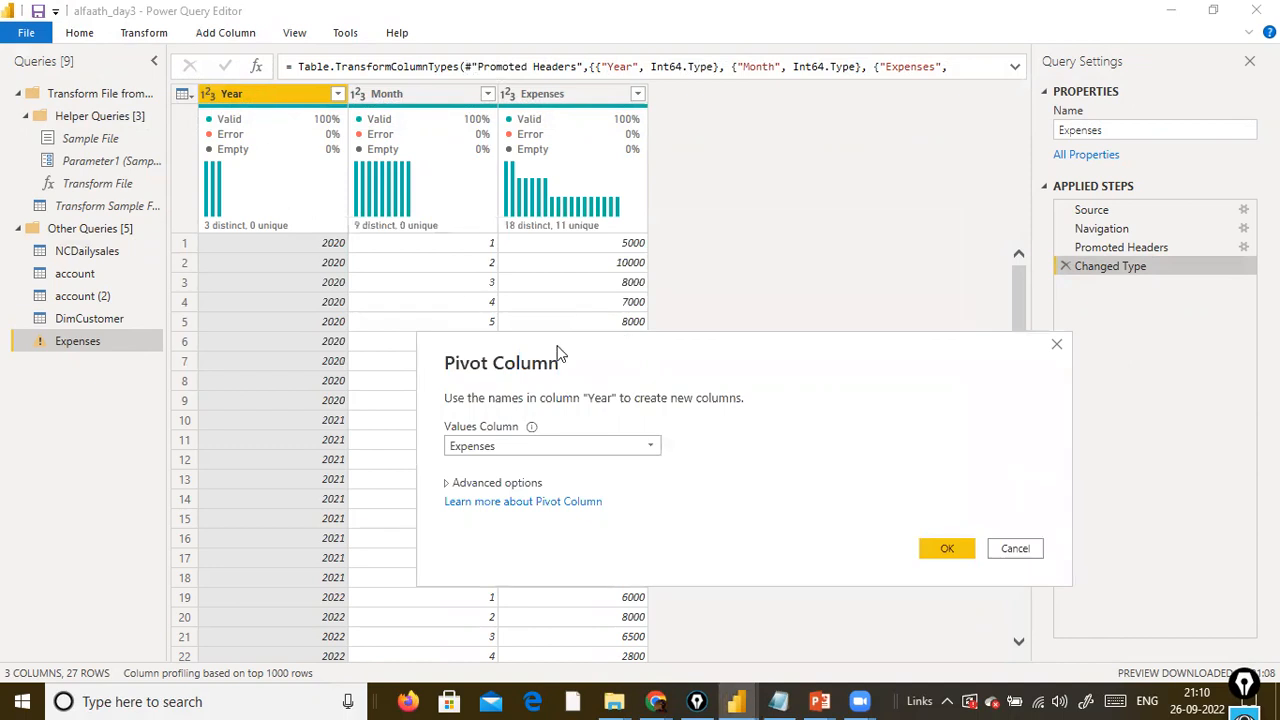
left_click_drag(557, 347, 576, 493)
left_click_drag(84, 241, 218, 244)
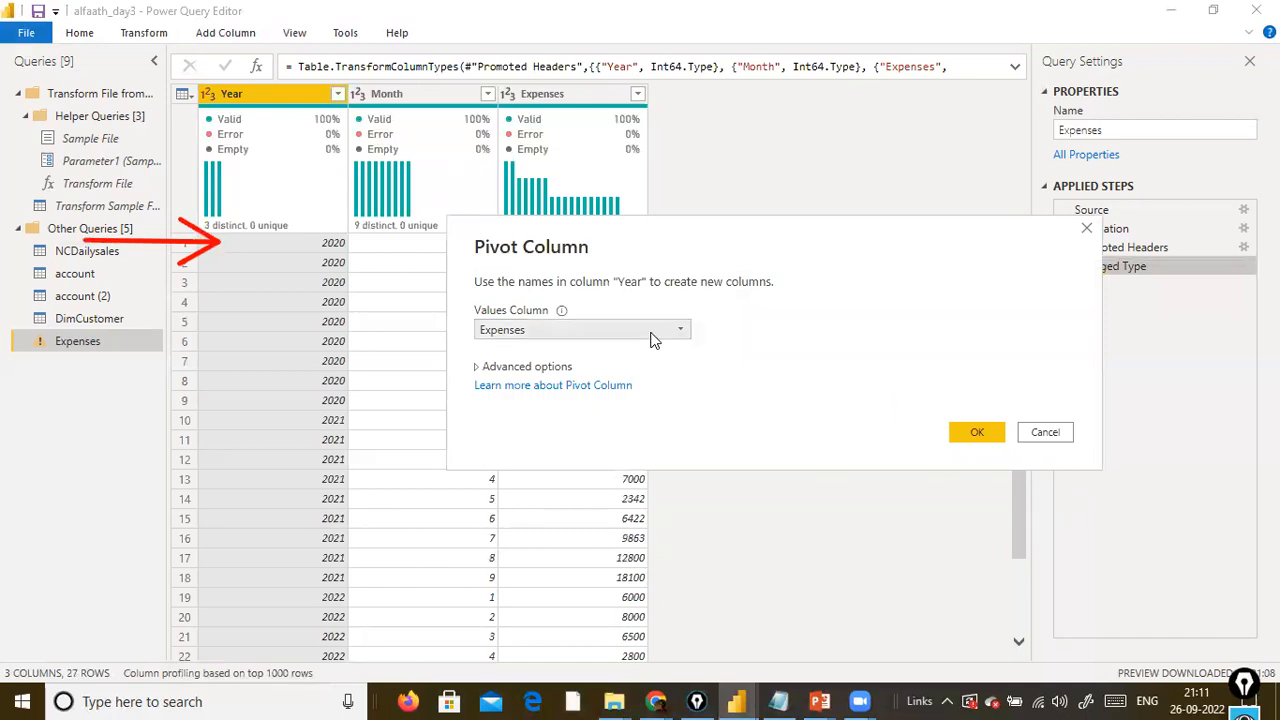
left_click(977, 433)
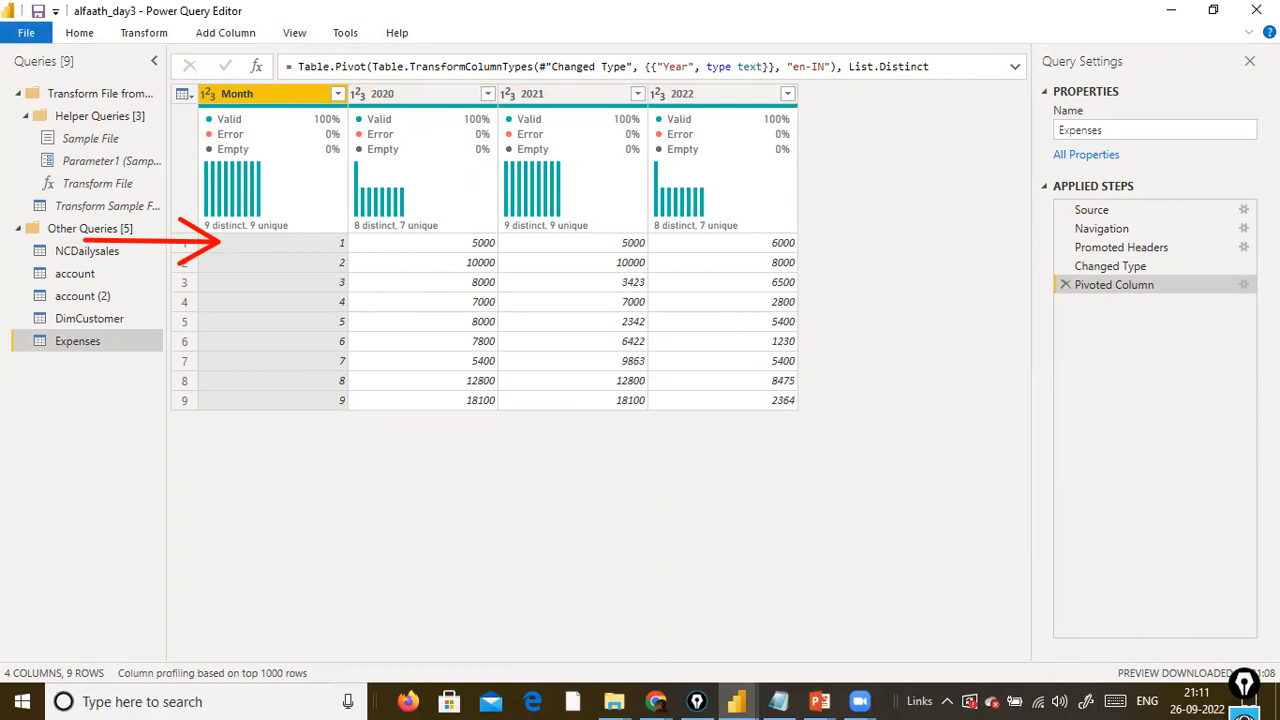
left_click(1066, 285)
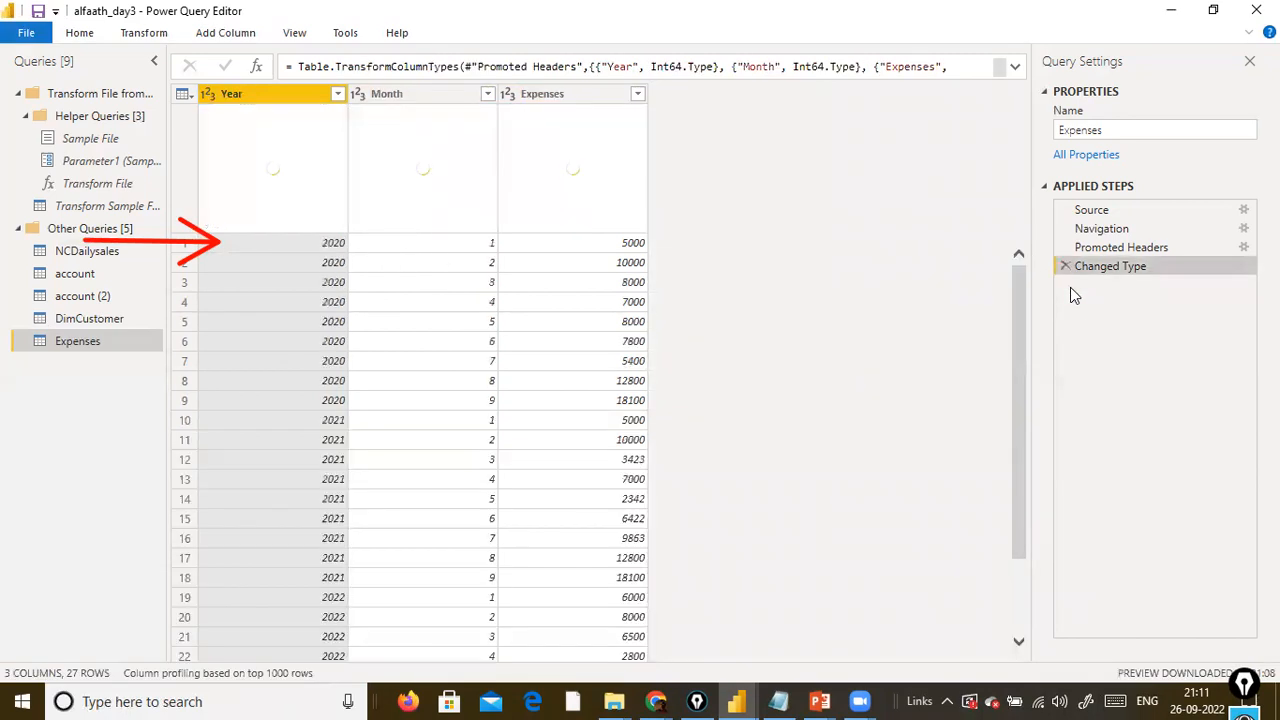
Pivot the Month column with Expenses as the values column, review the resulting columns and delete the Pivoted Column step.
left_click(397, 93)
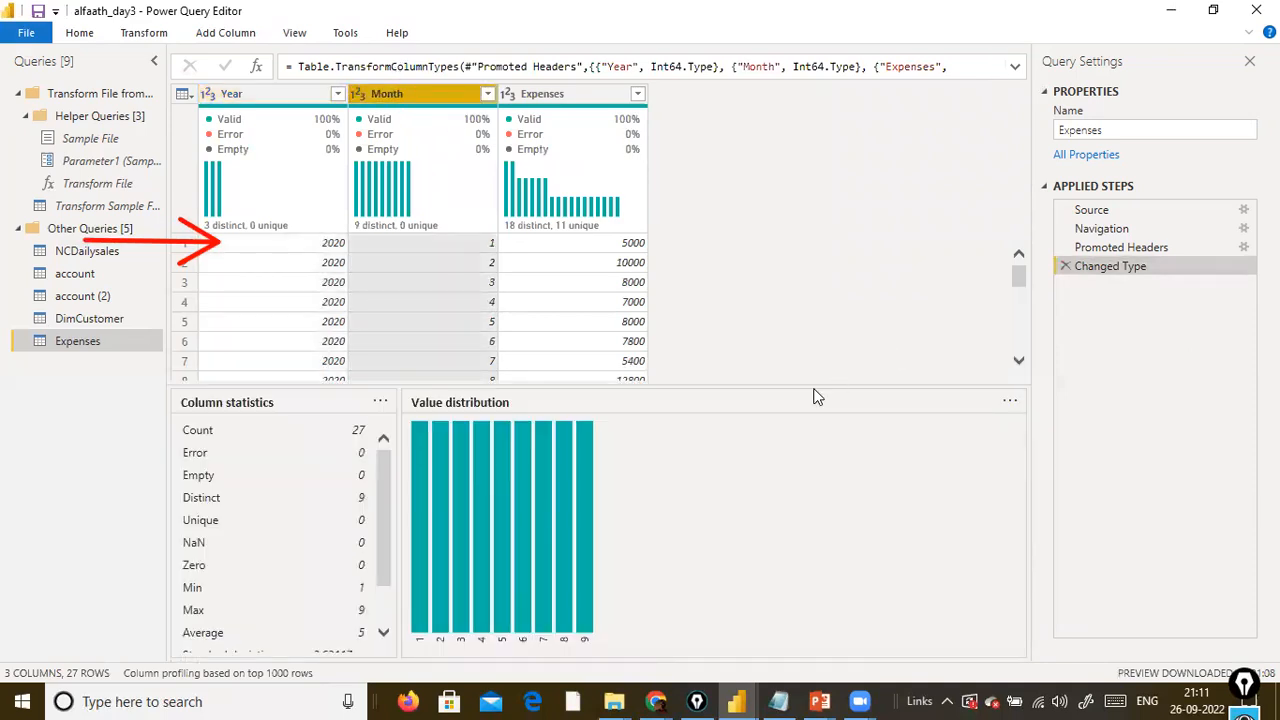
left_click_drag(785, 386, 594, 529)
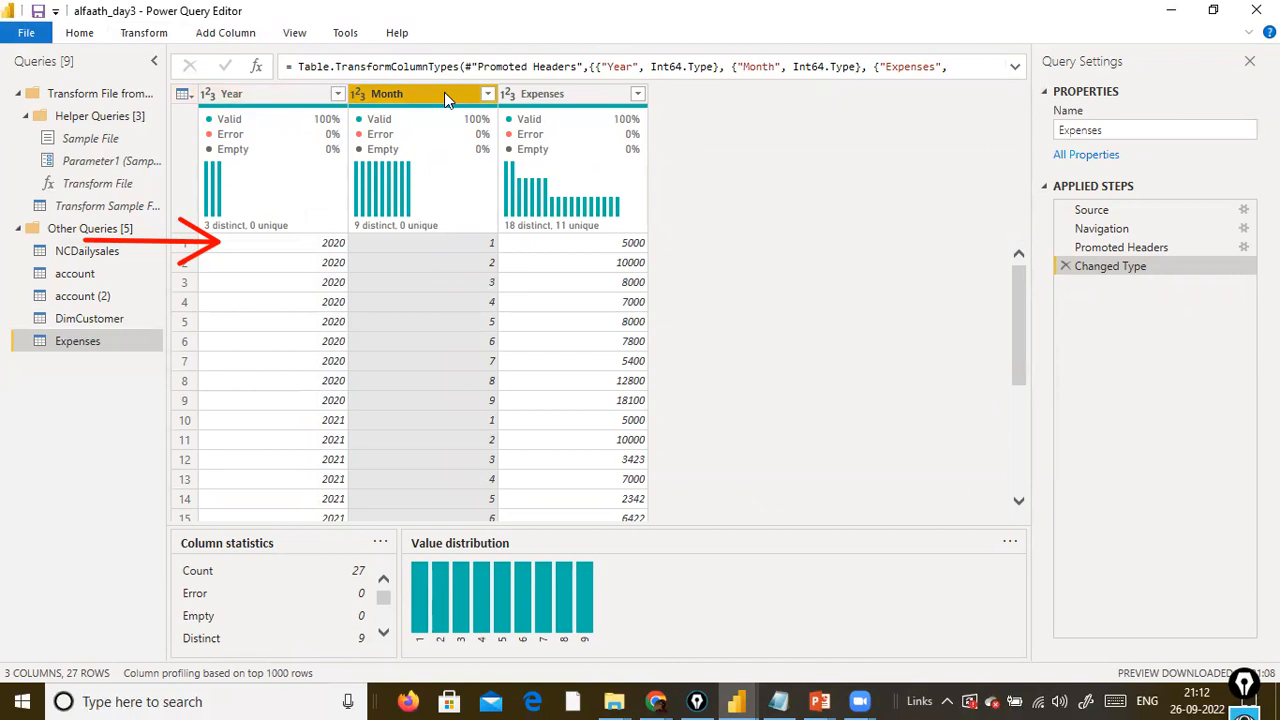
left_click(152, 38)
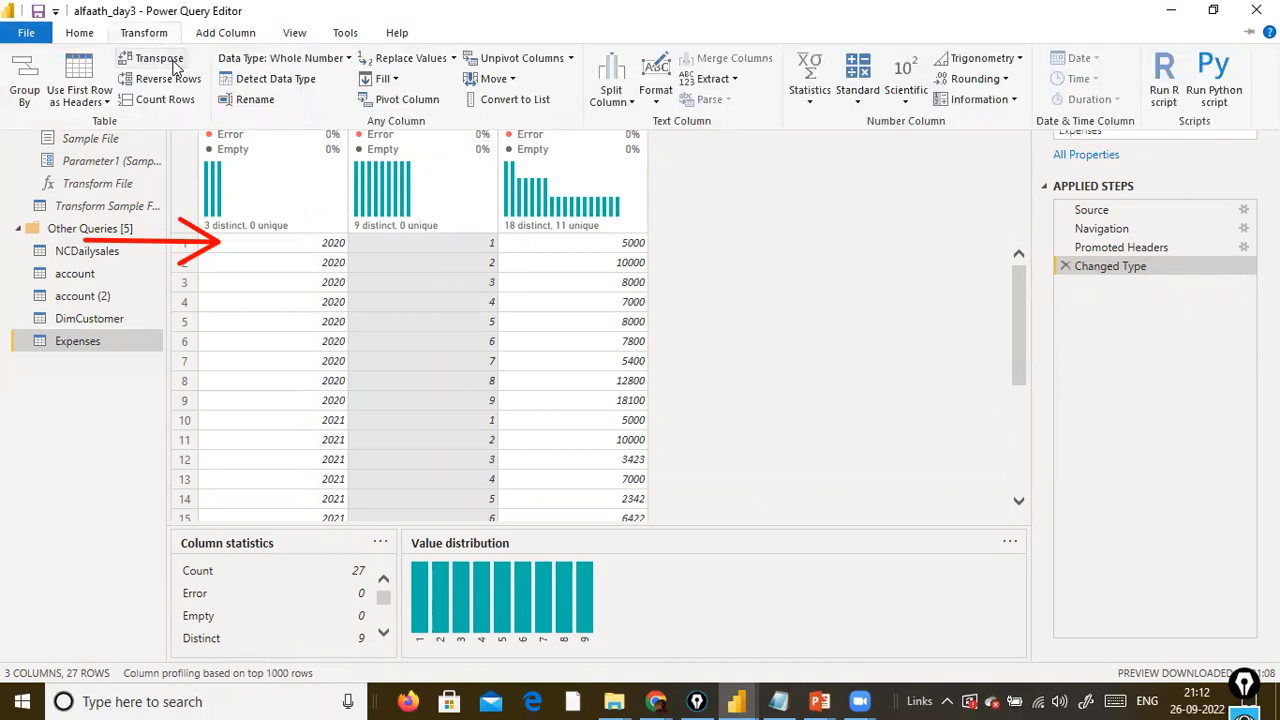
left_click(400, 106)
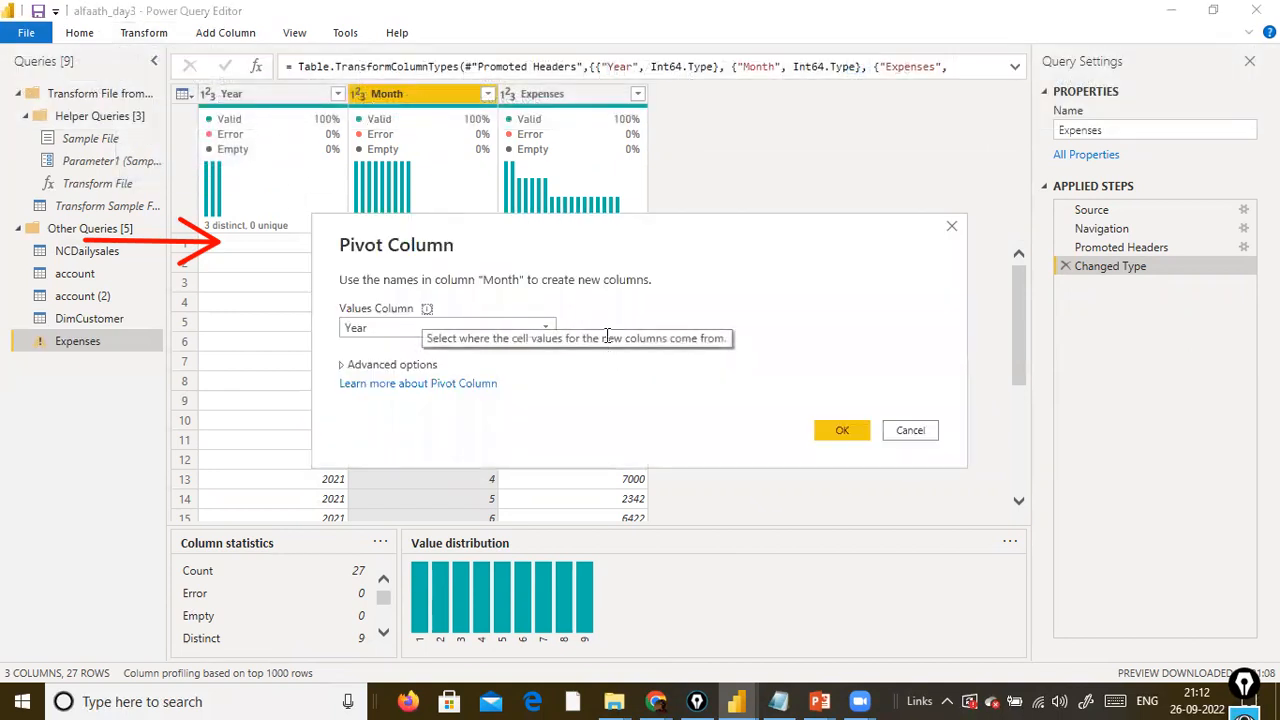
left_click(544, 328)
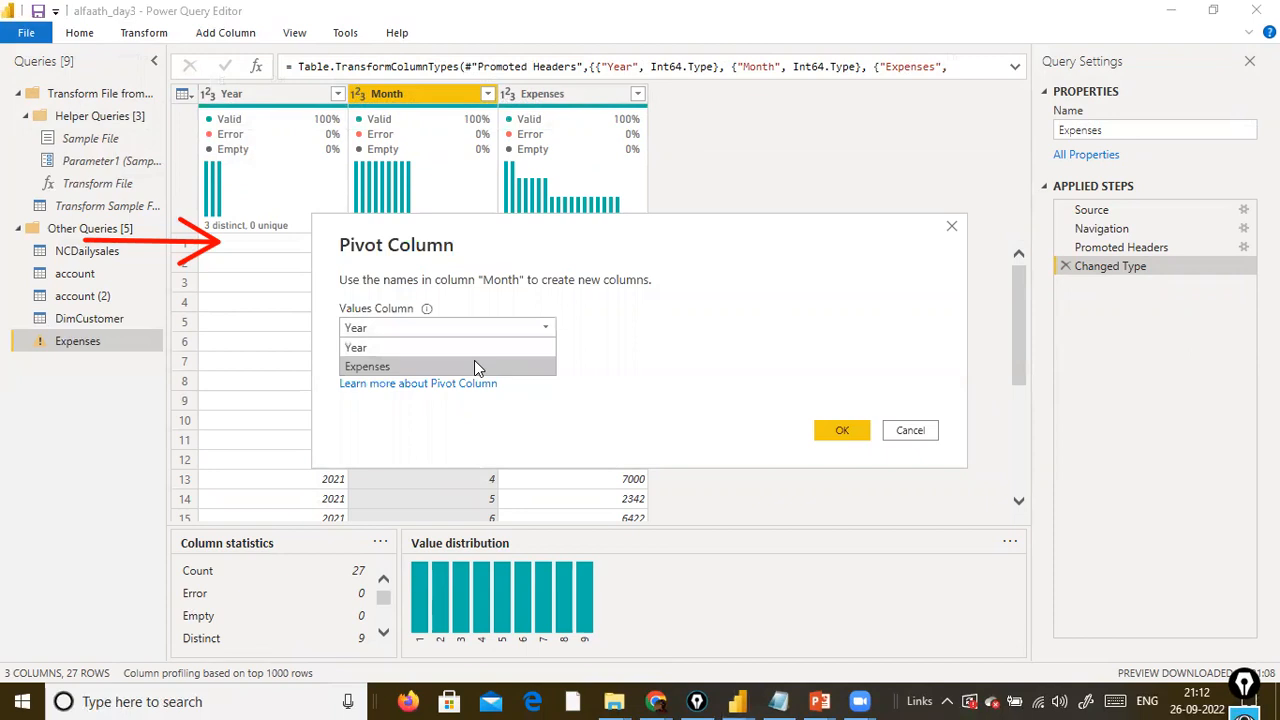
left_click(474, 362)
left_click(840, 439)
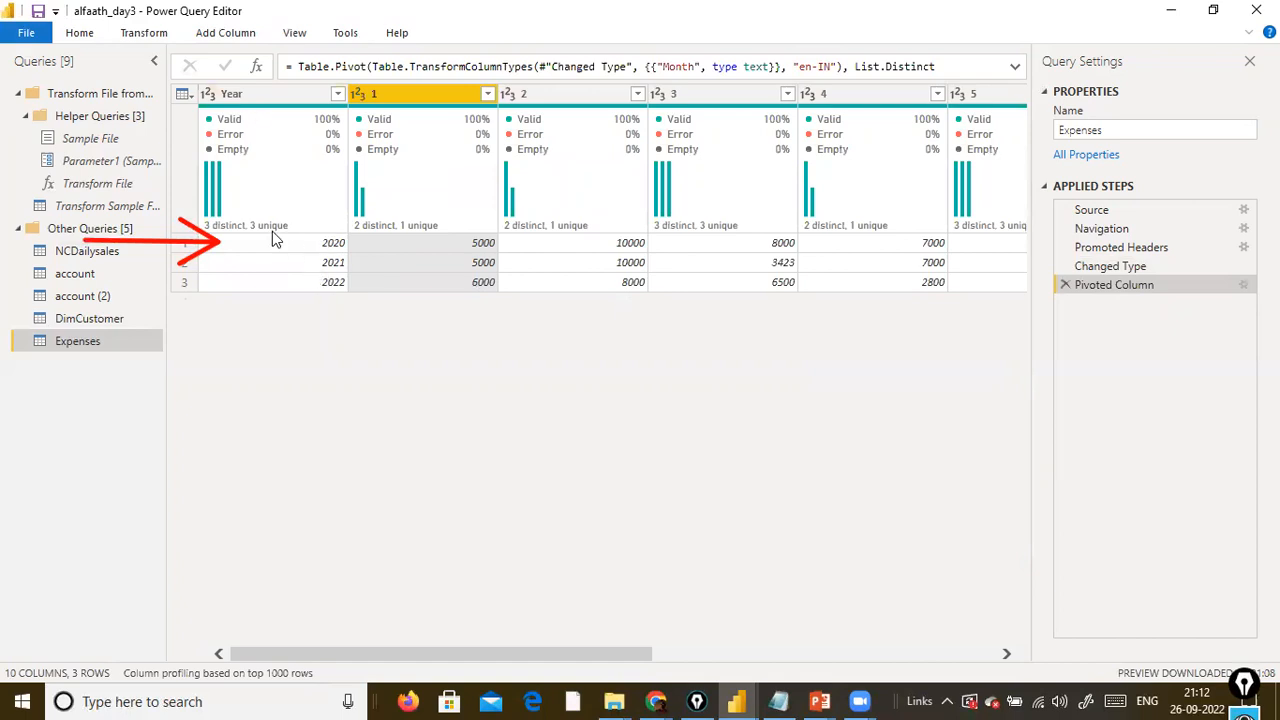
left_click_drag(282, 653, 66, 676)
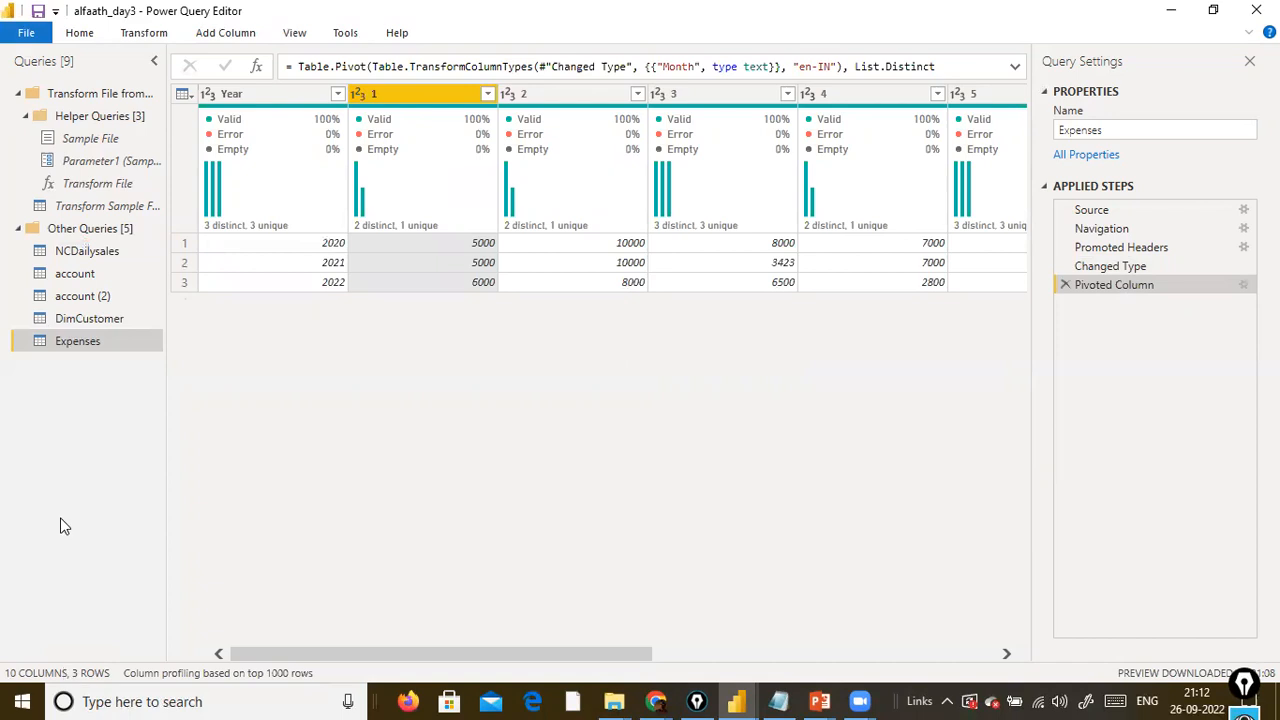
mouse_move(380, 200)
left_click(1064, 286)
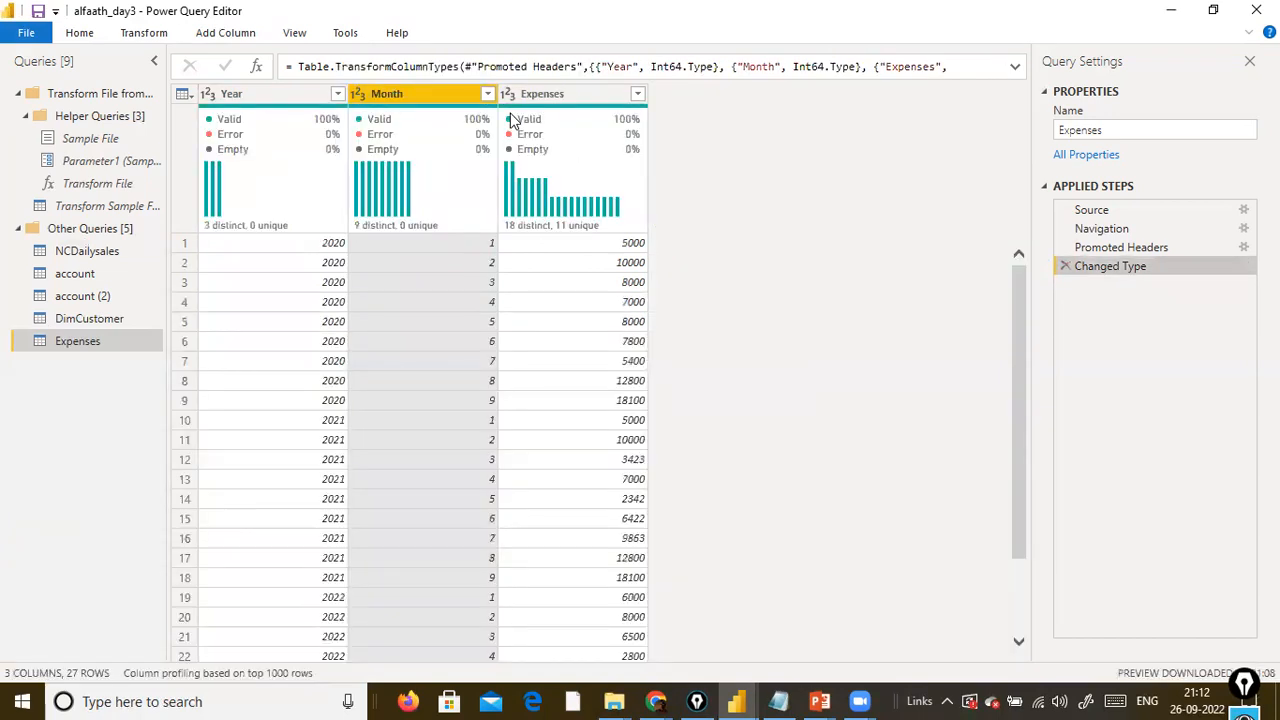
Pivot with Year and Month both selected, using Month as the values column and Sum as the aggregation, and delete the Pivoted Column step.
left_click(208, 93)
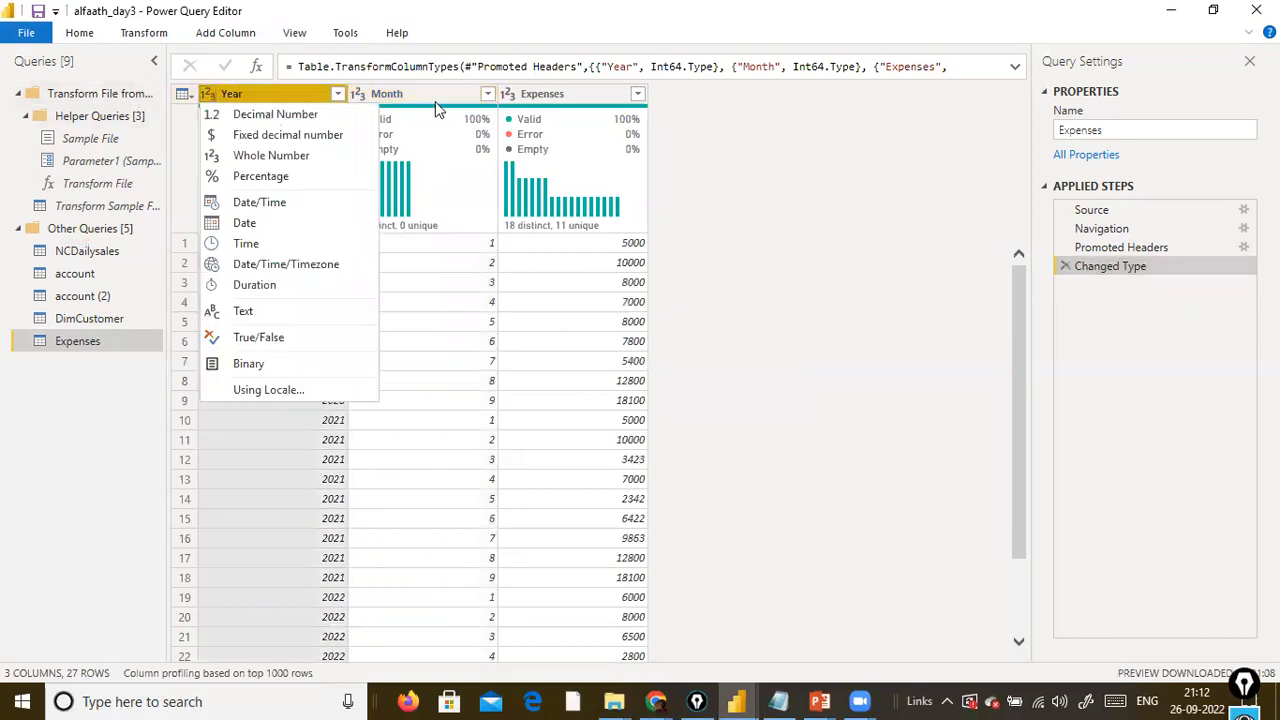
left_click(435, 108)
left_click(125, 36)
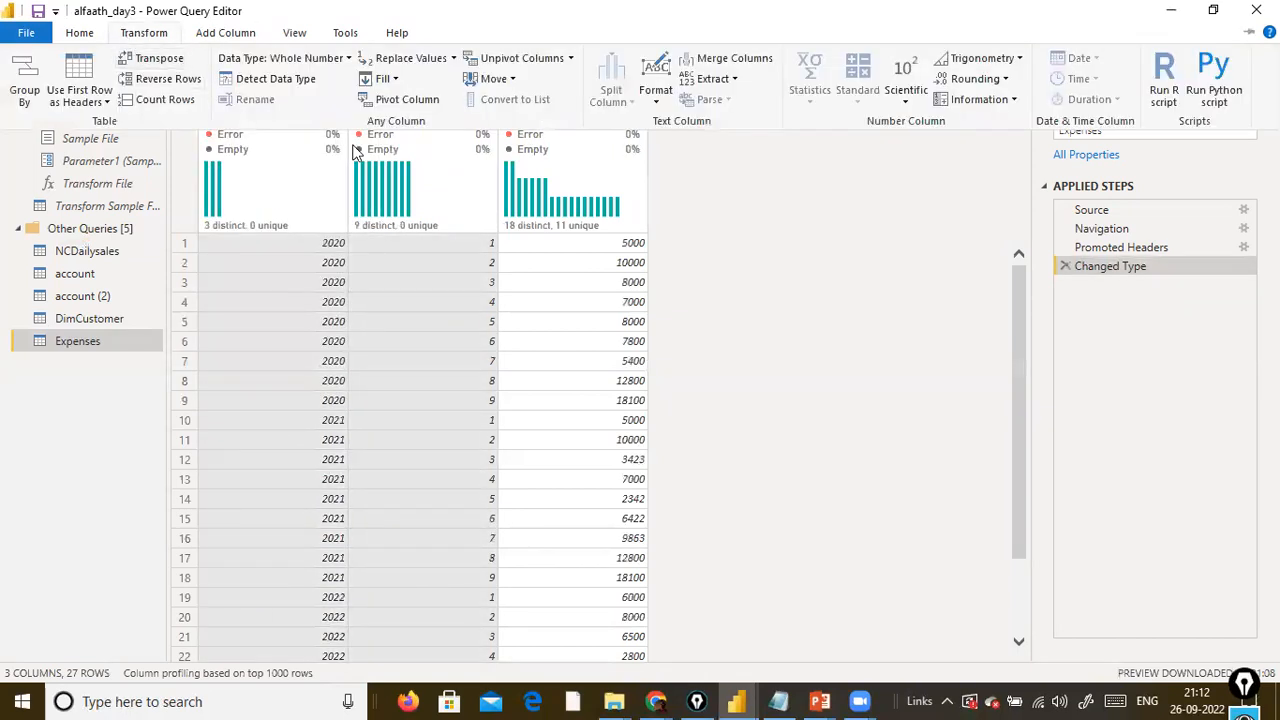
left_click(400, 99)
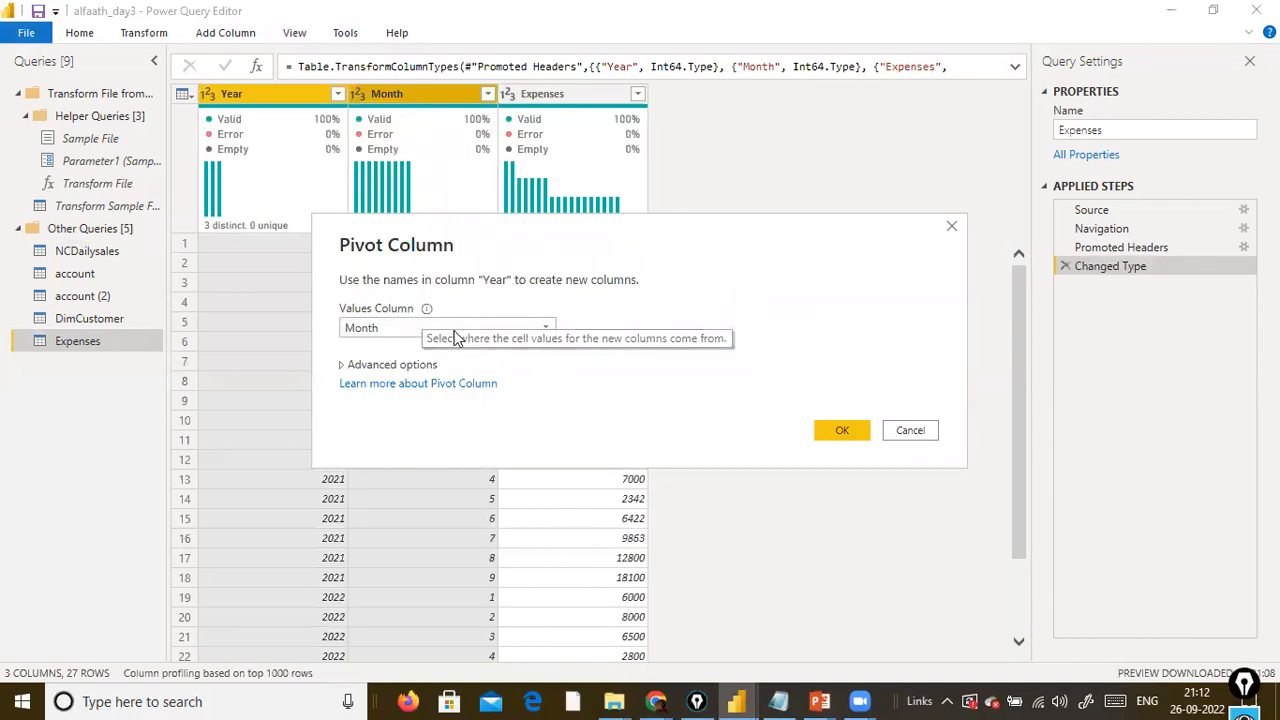
left_click(425, 365)
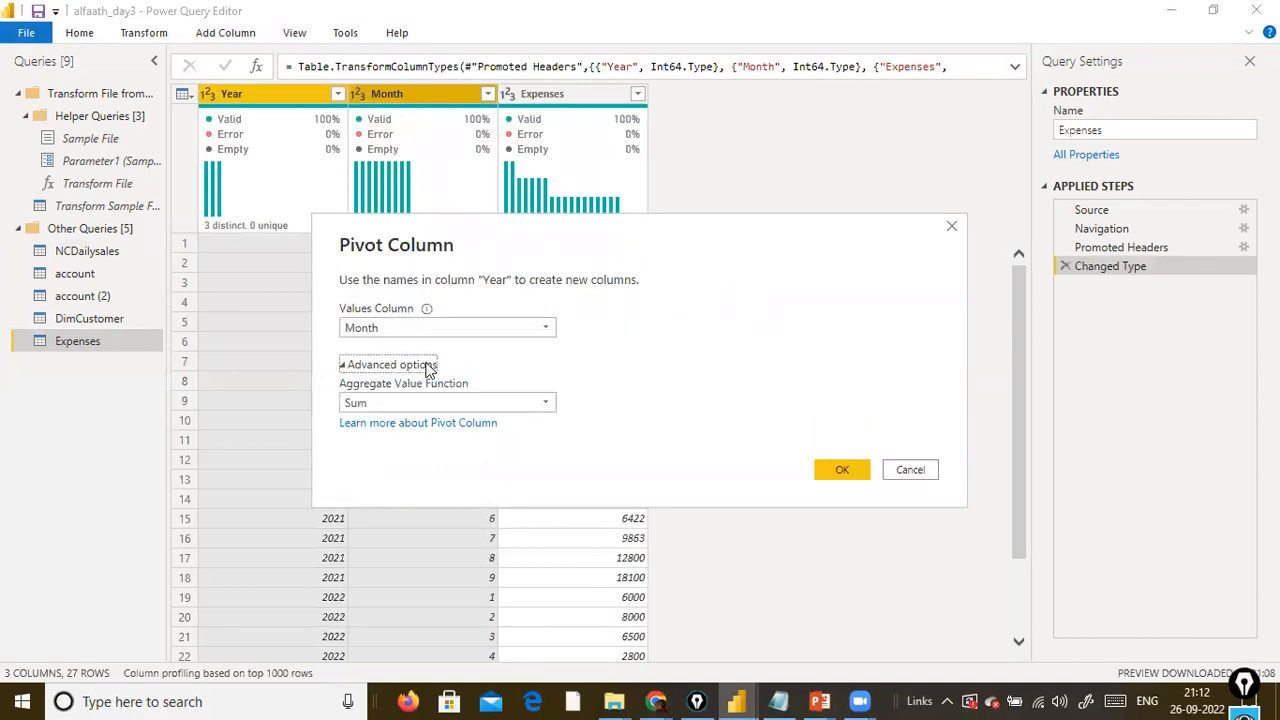
left_click(541, 404)
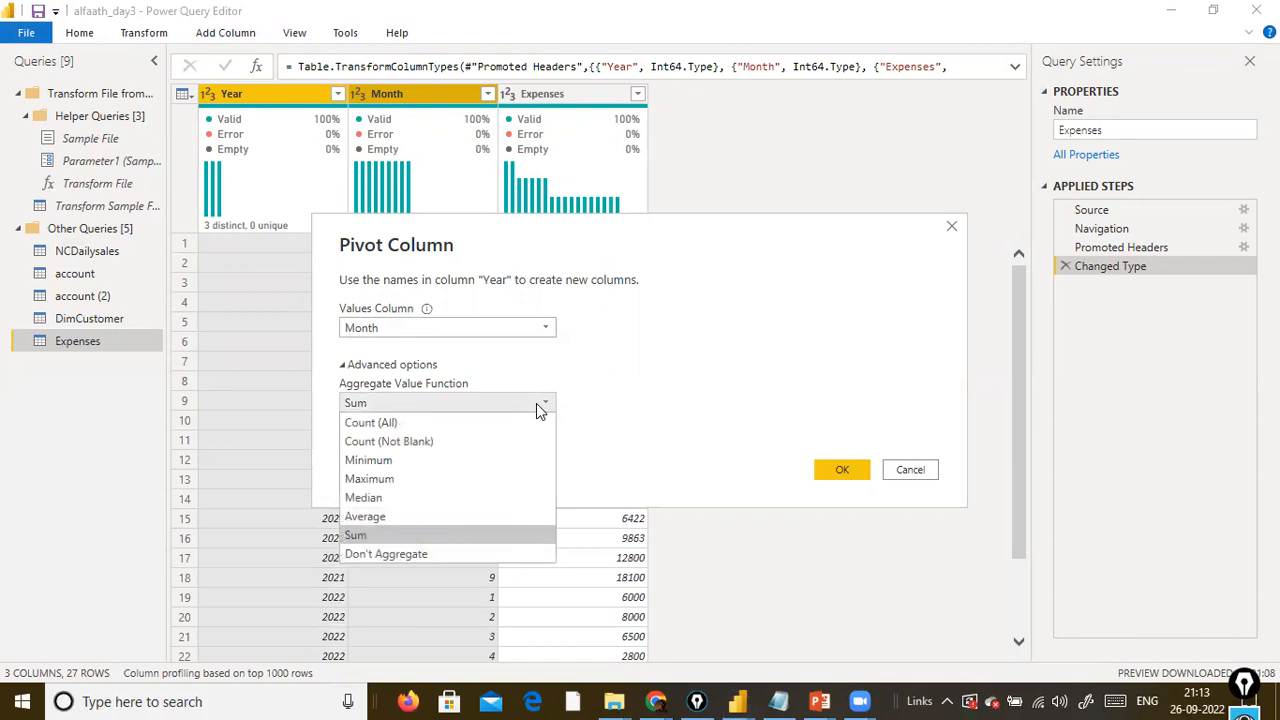
left_click(536, 403)
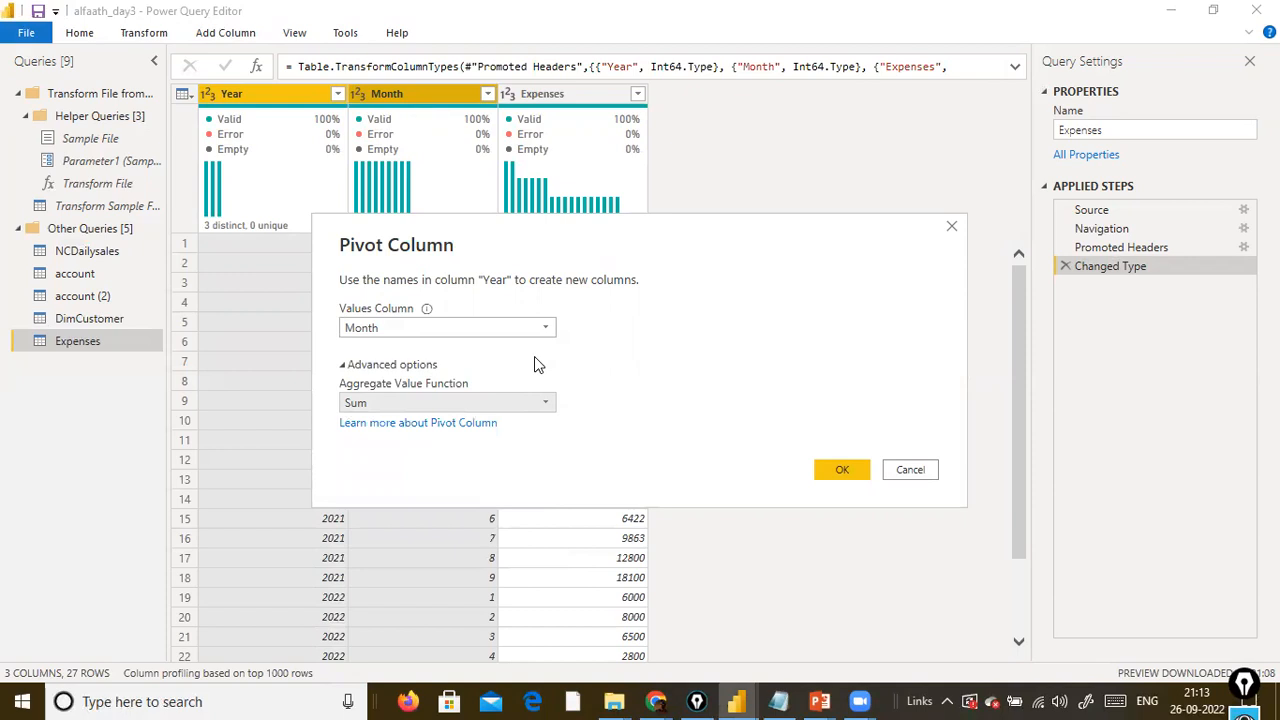
left_click(849, 470)
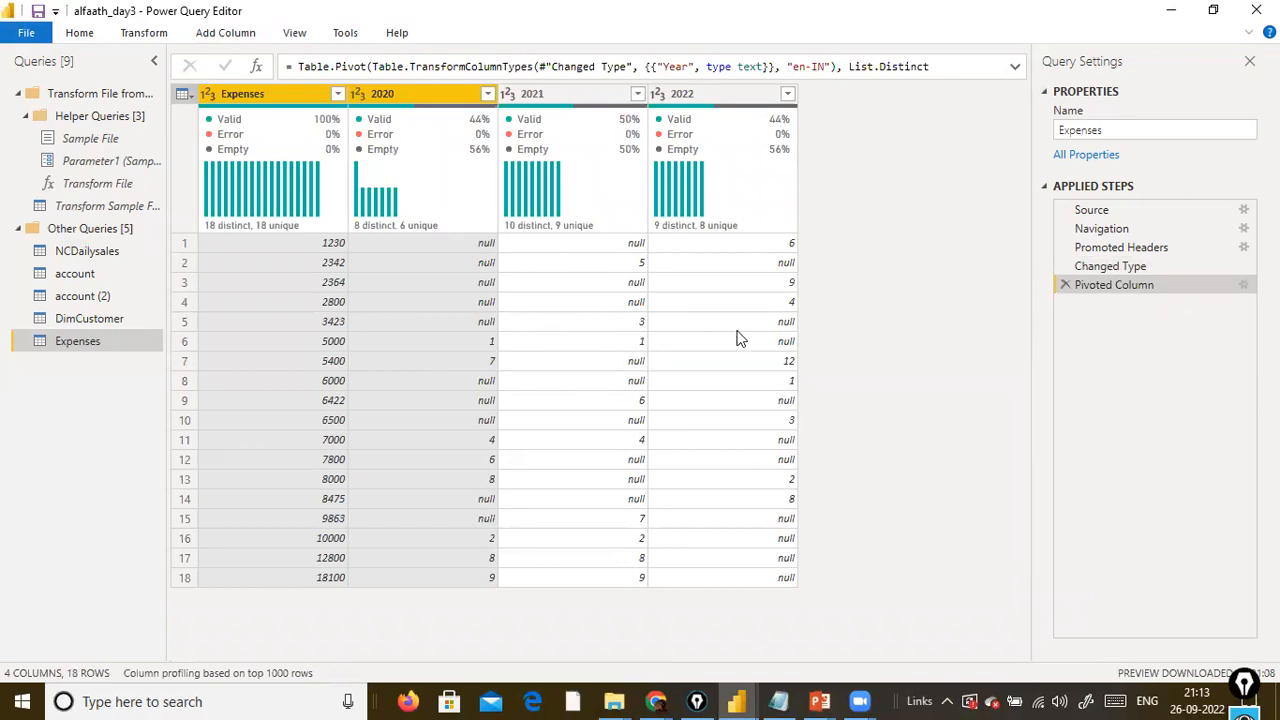
left_click(1065, 285)
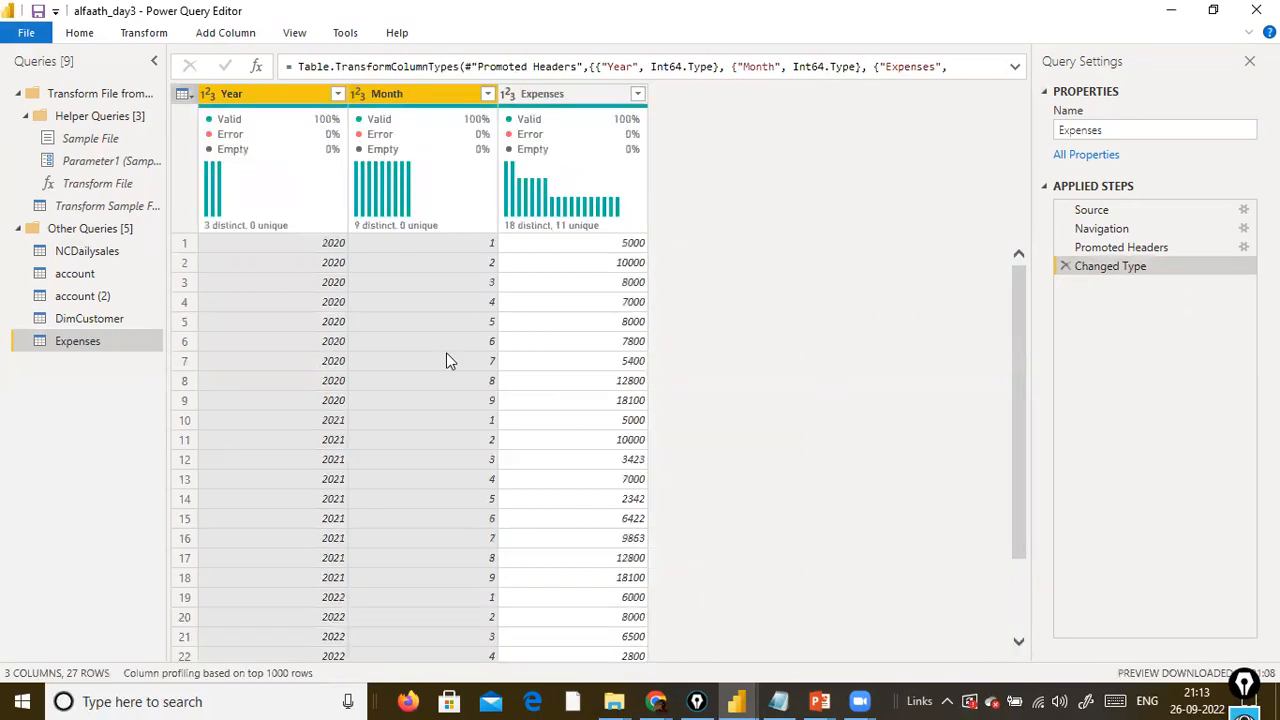
Pivot the Year column with Expenses as the values column and Average as the aggregation, and review the resulting year columns.
left_click(401, 104)
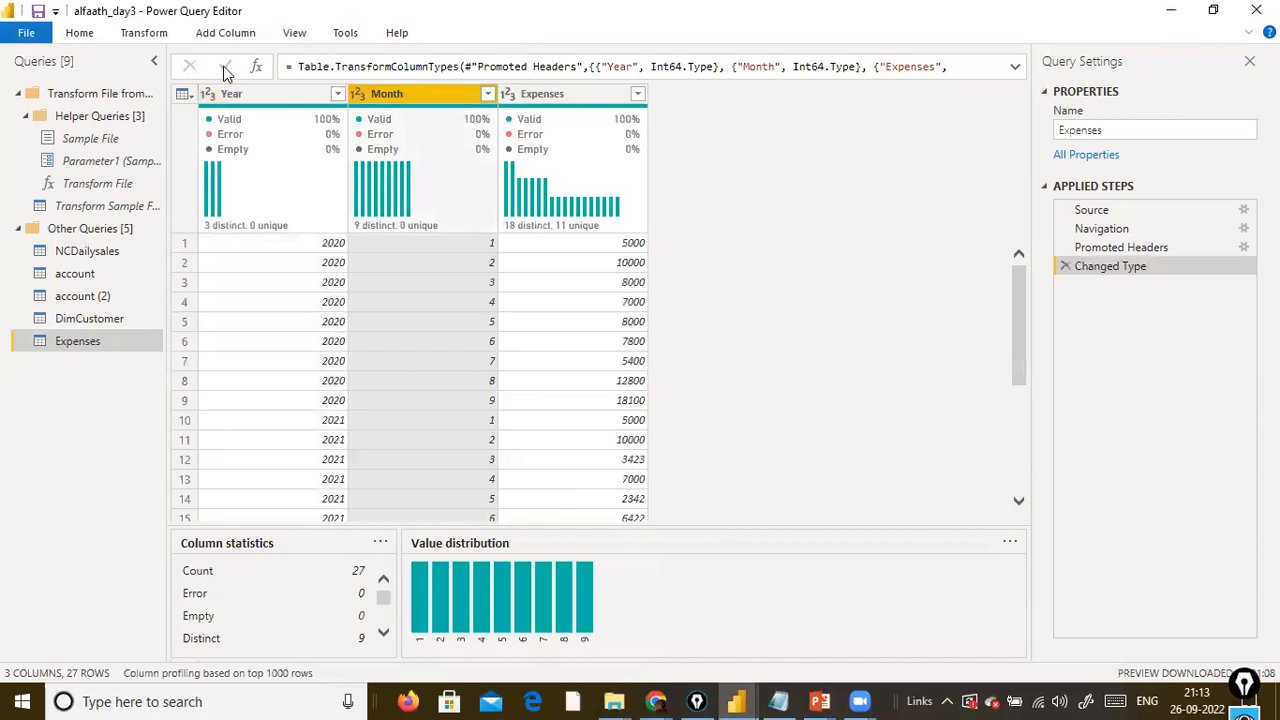
left_click(268, 93)
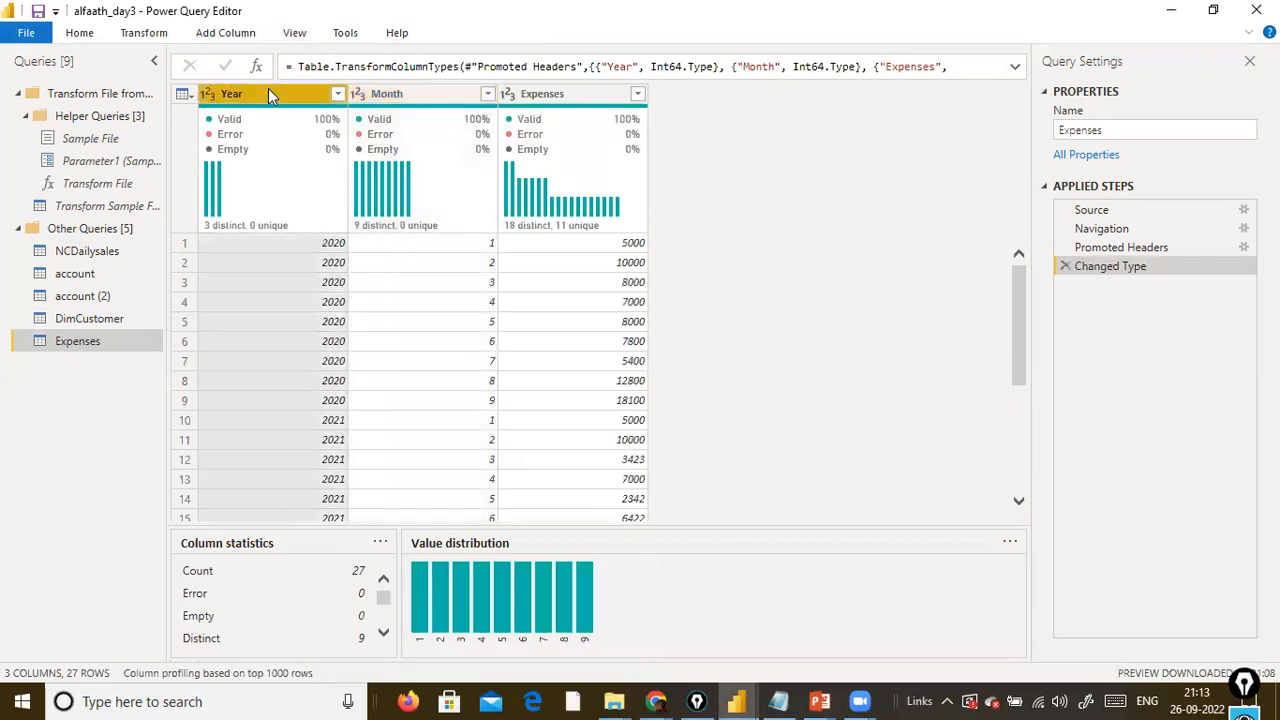
left_click(150, 38)
left_click(395, 104)
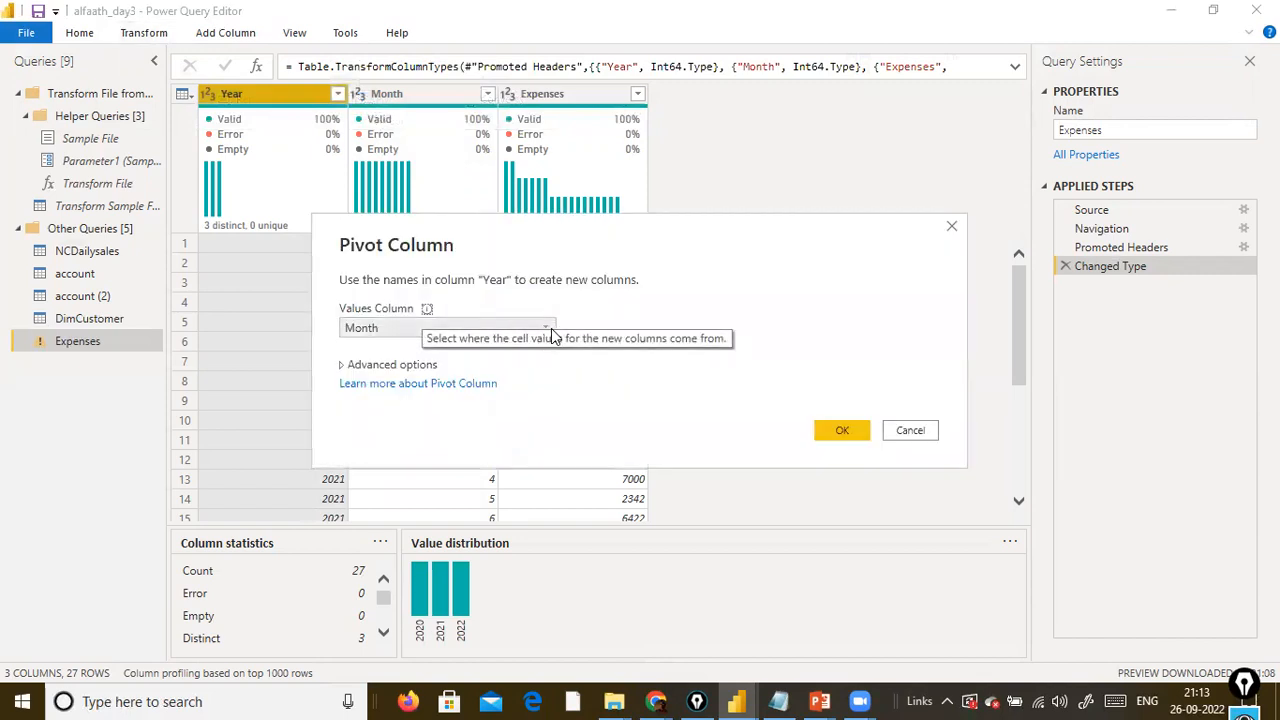
left_click(551, 328)
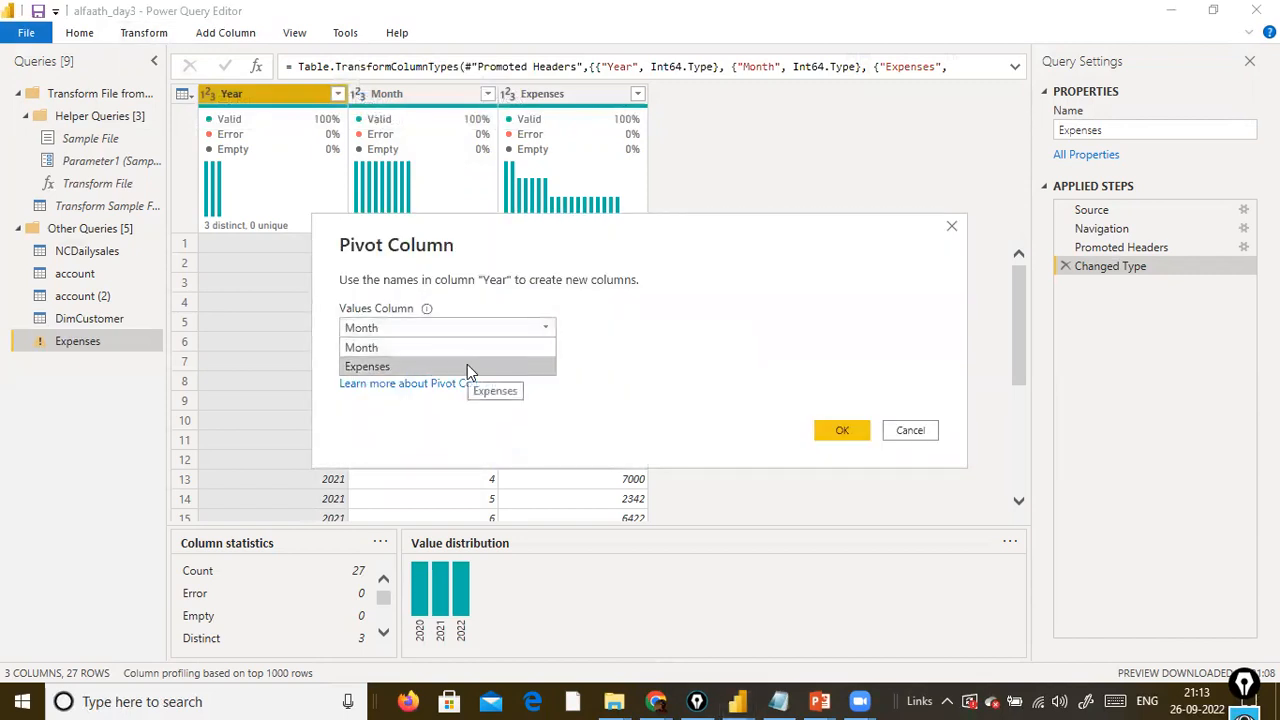
left_click(467, 366)
left_click(424, 366)
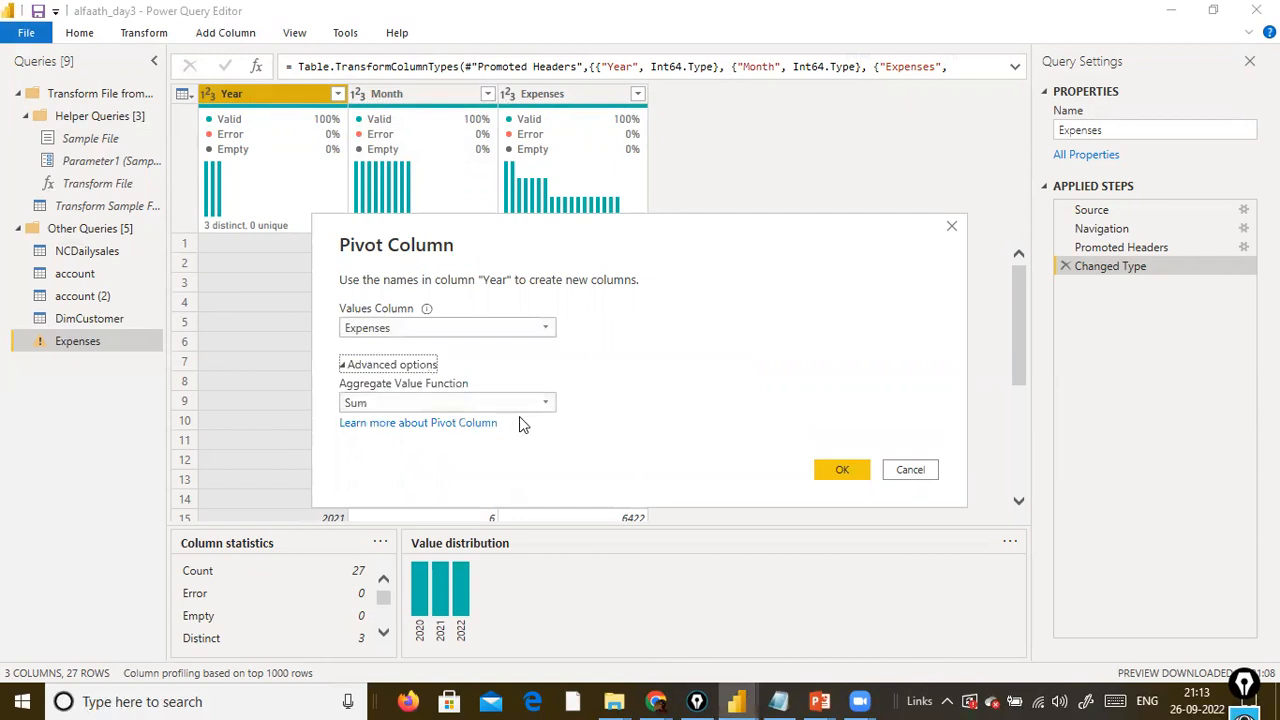
left_click(540, 406)
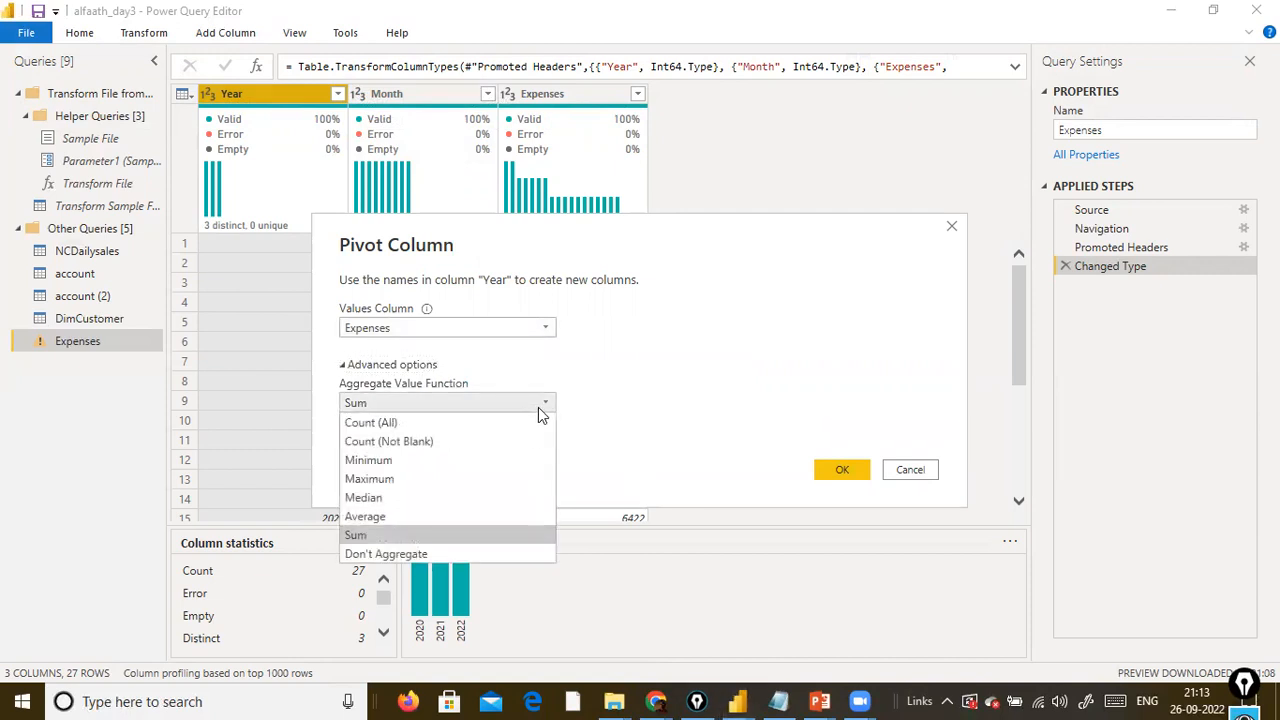
left_click(431, 517)
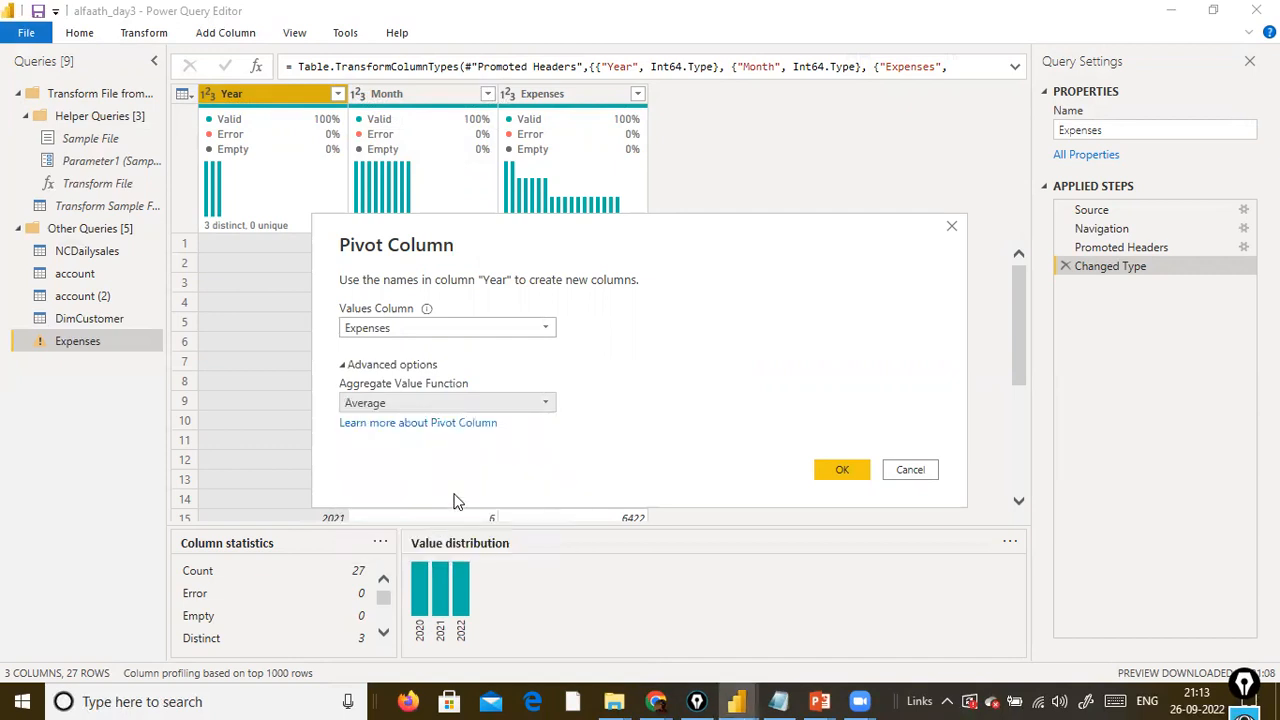
left_click(823, 474)
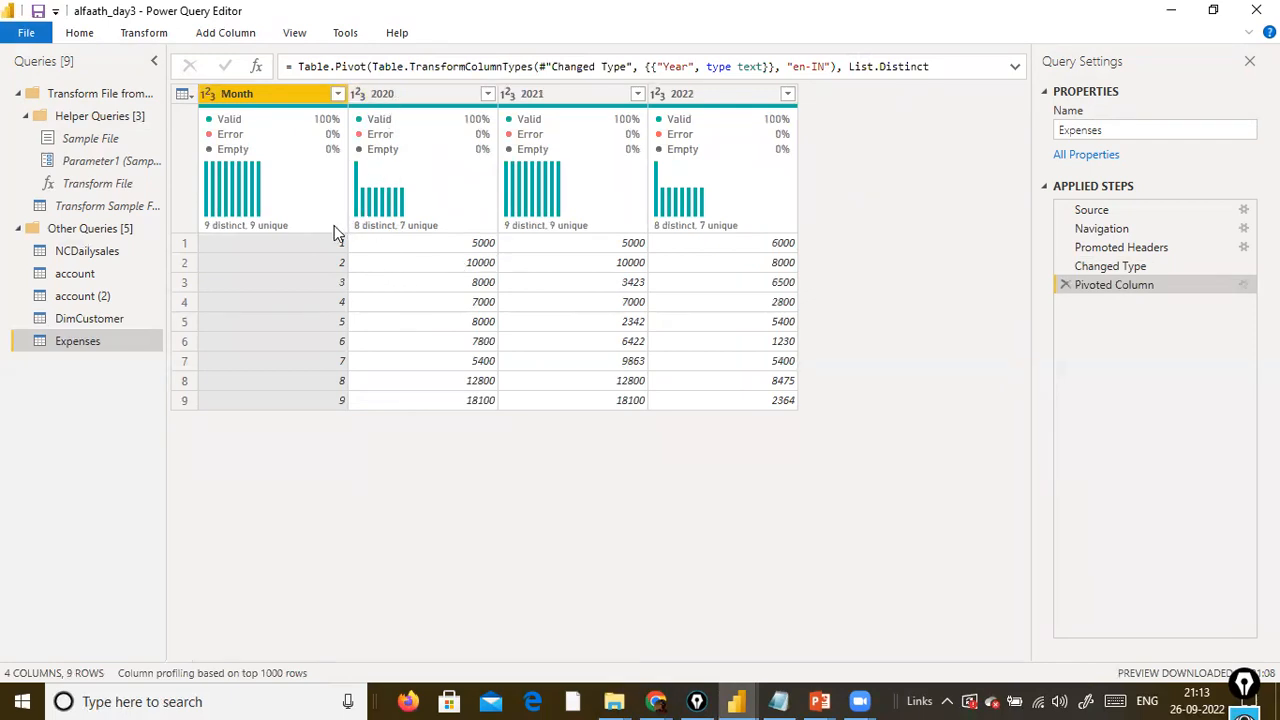
mouse_move(334, 245)
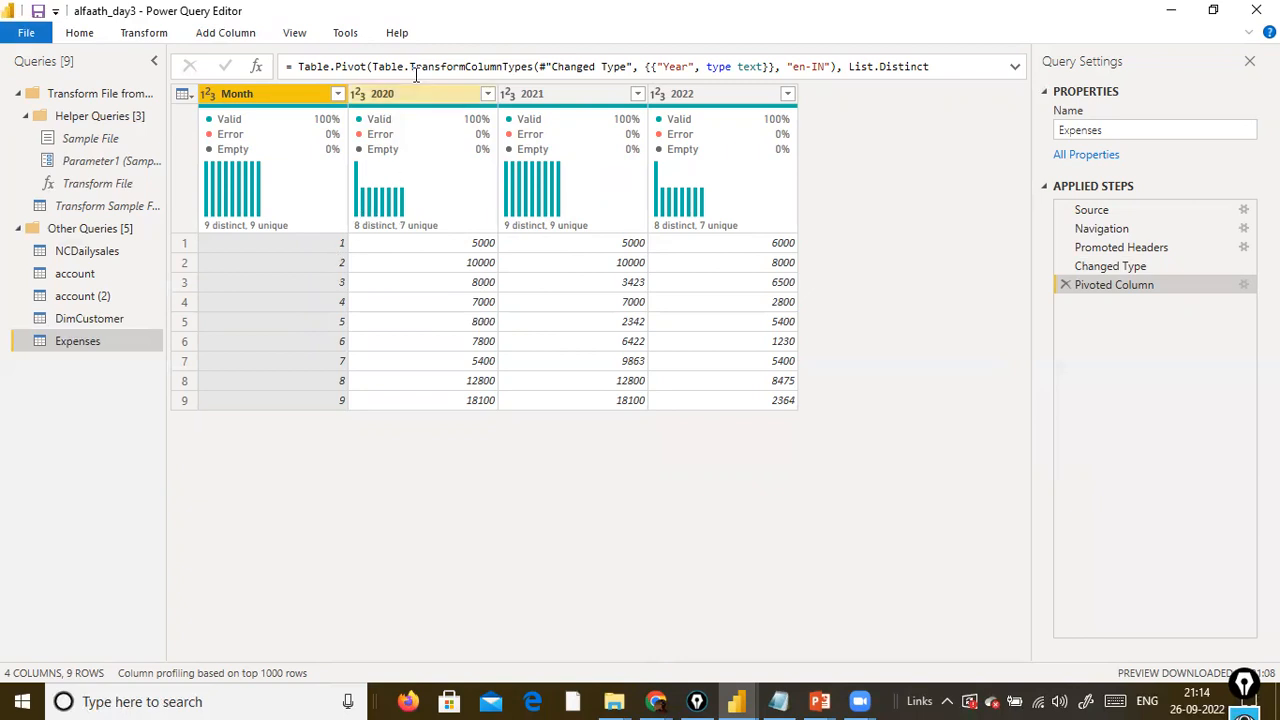
mouse_move(370, 155)
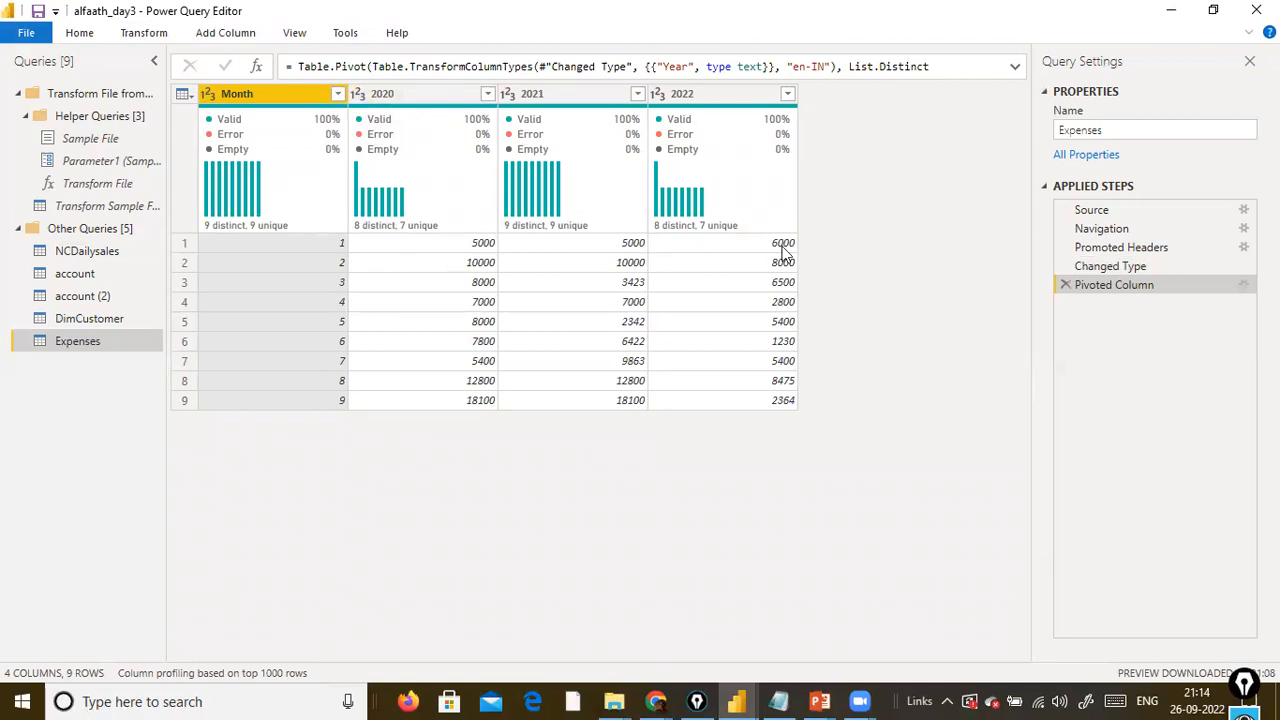
Change the pivot's aggregation to Don't Aggregate, and delete the Pivoted Column step after reviewing its settings and data.
left_click(1243, 286)
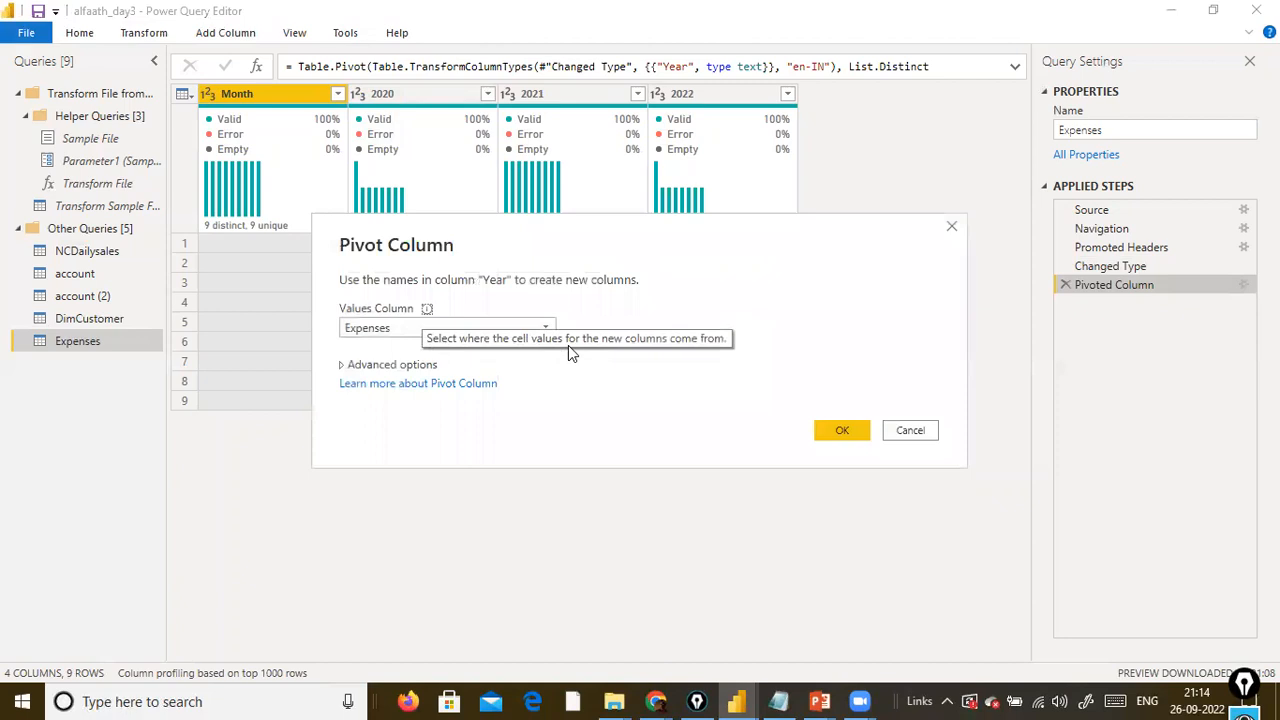
left_click(432, 366)
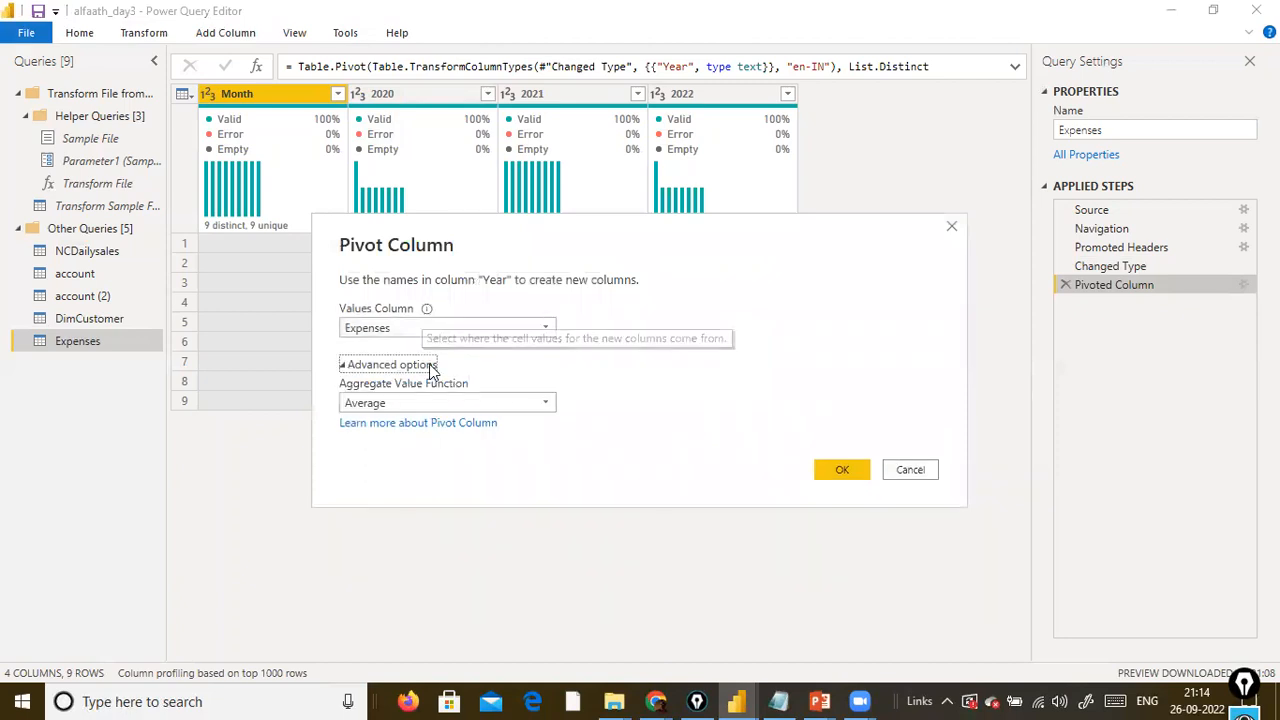
left_click(541, 404)
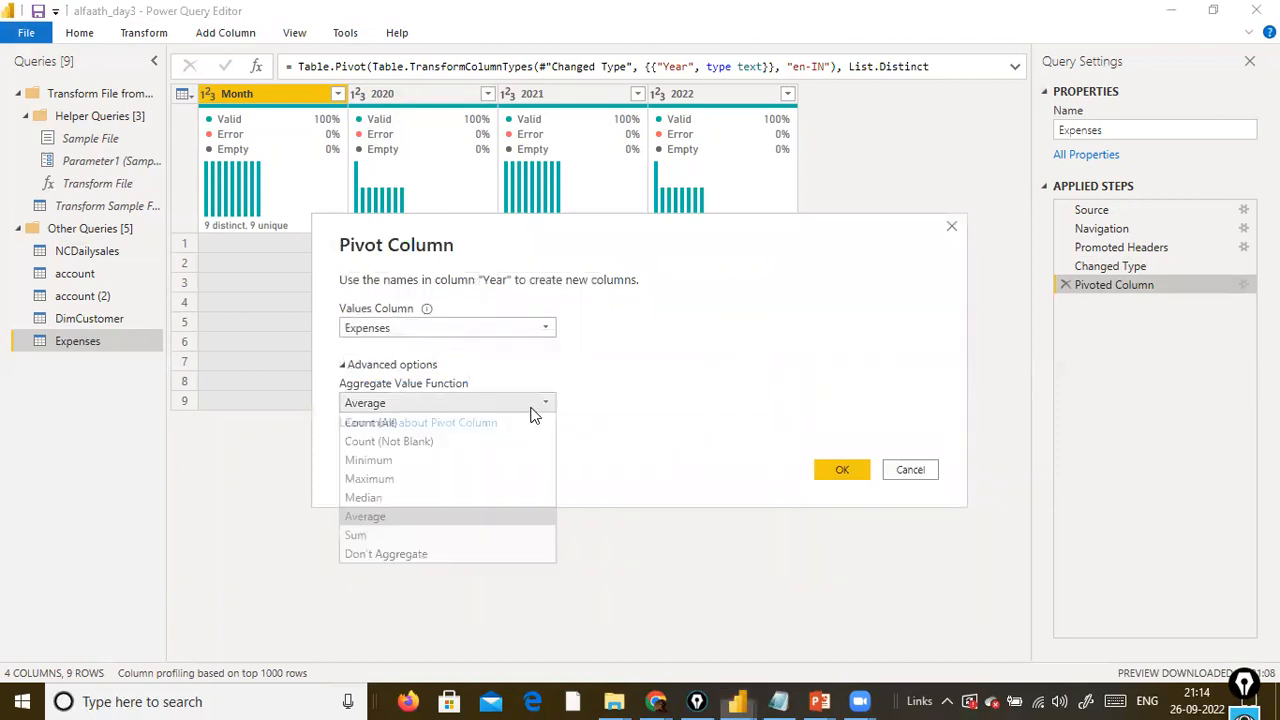
left_click(413, 555)
left_click(838, 469)
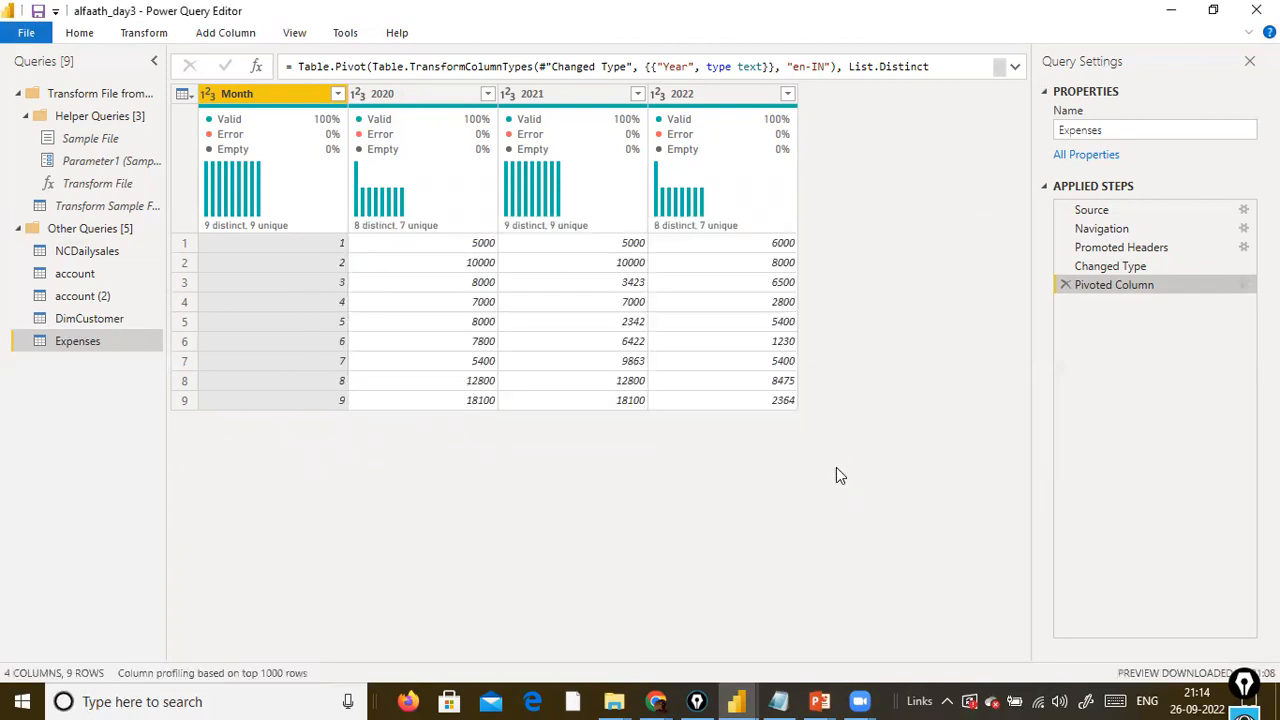
left_click(1243, 285)
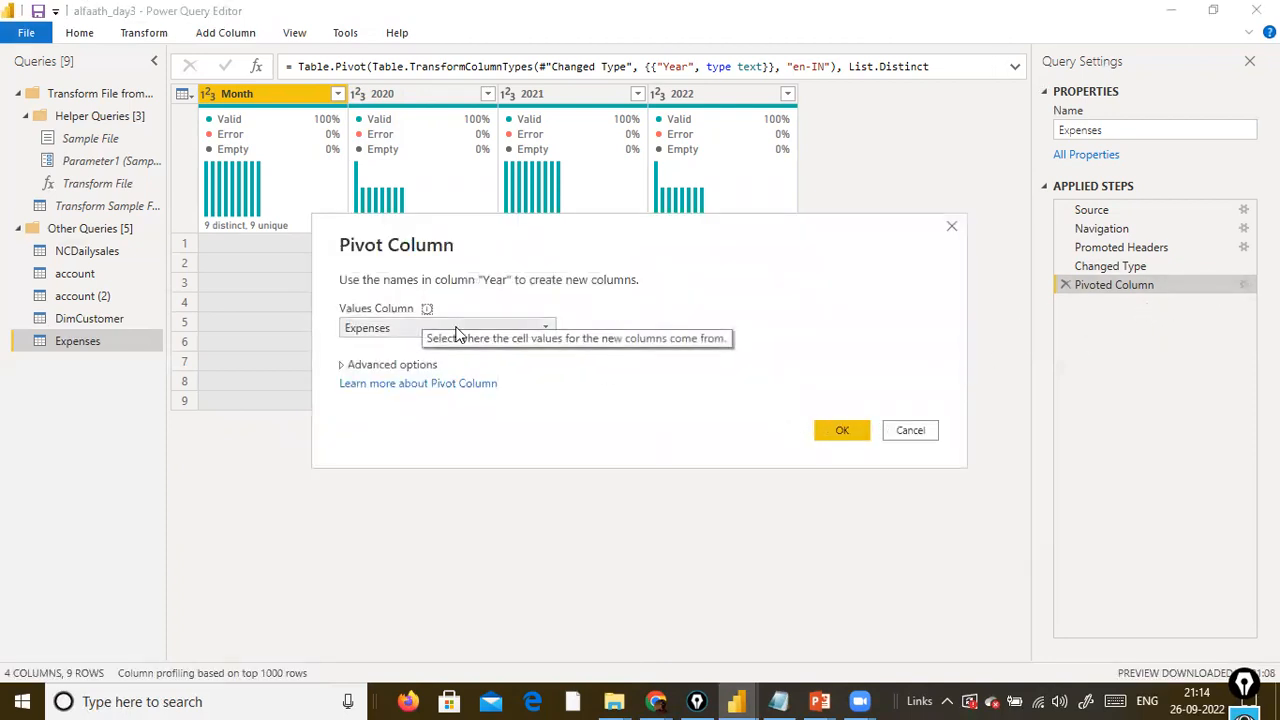
left_click(890, 436)
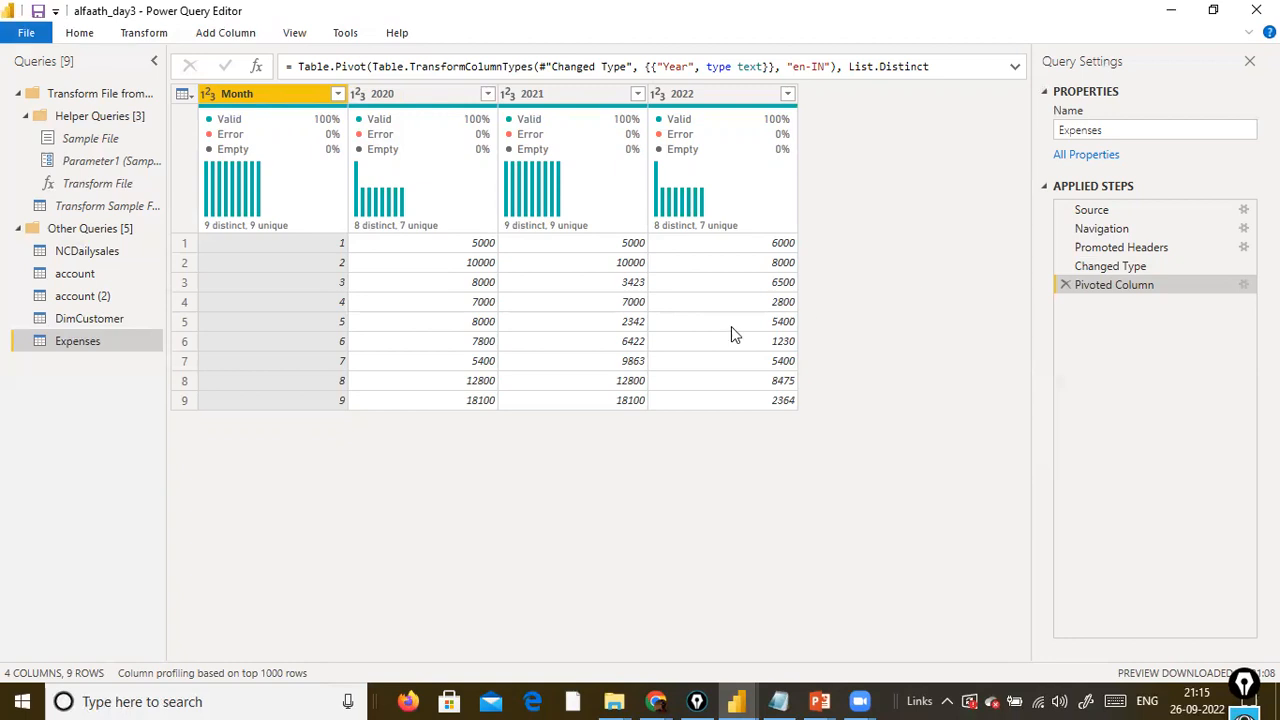
left_click(1065, 285)
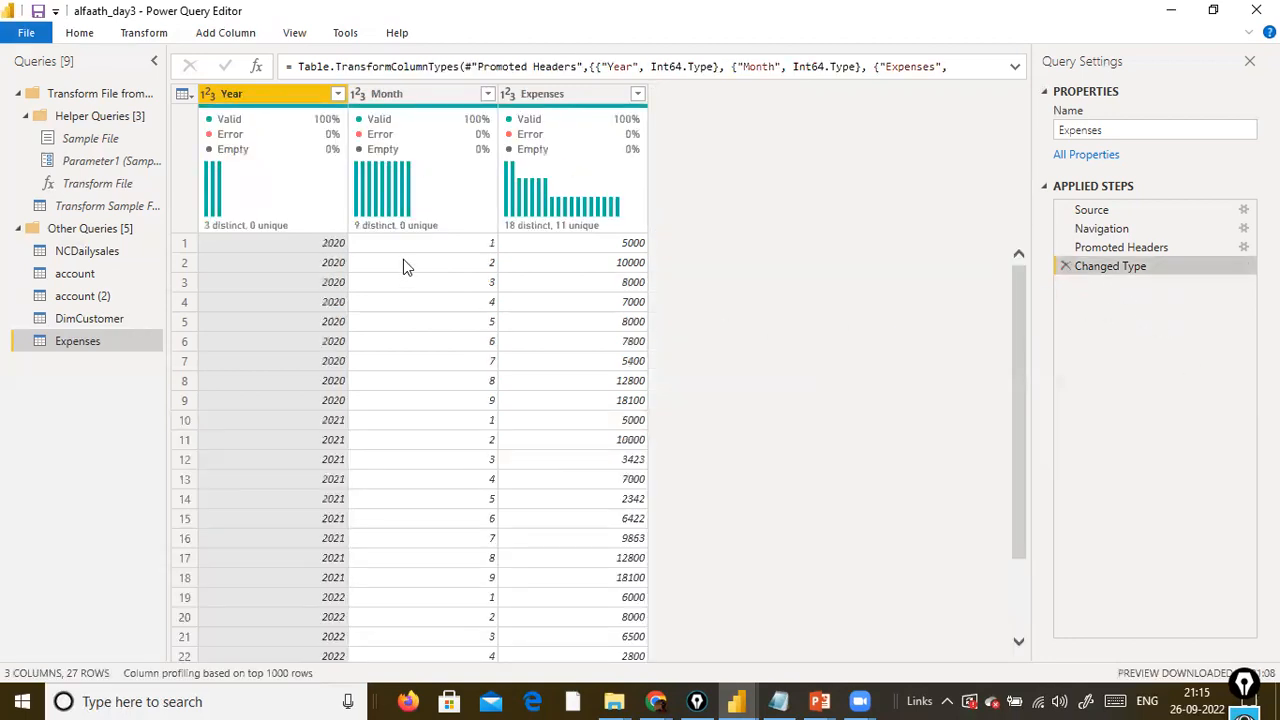
Pivot the Month column with Year as the values column, and delete the Pivoted Column step after reviewing the data.
left_click(380, 94)
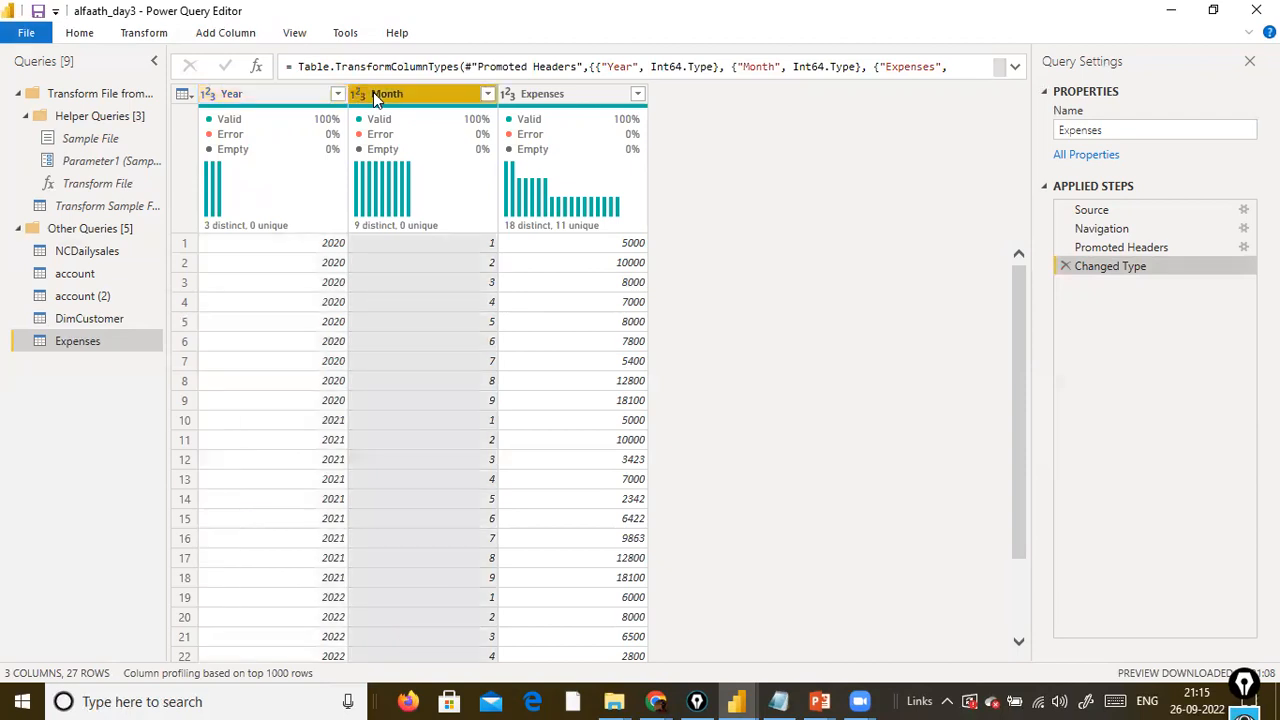
left_click(142, 34)
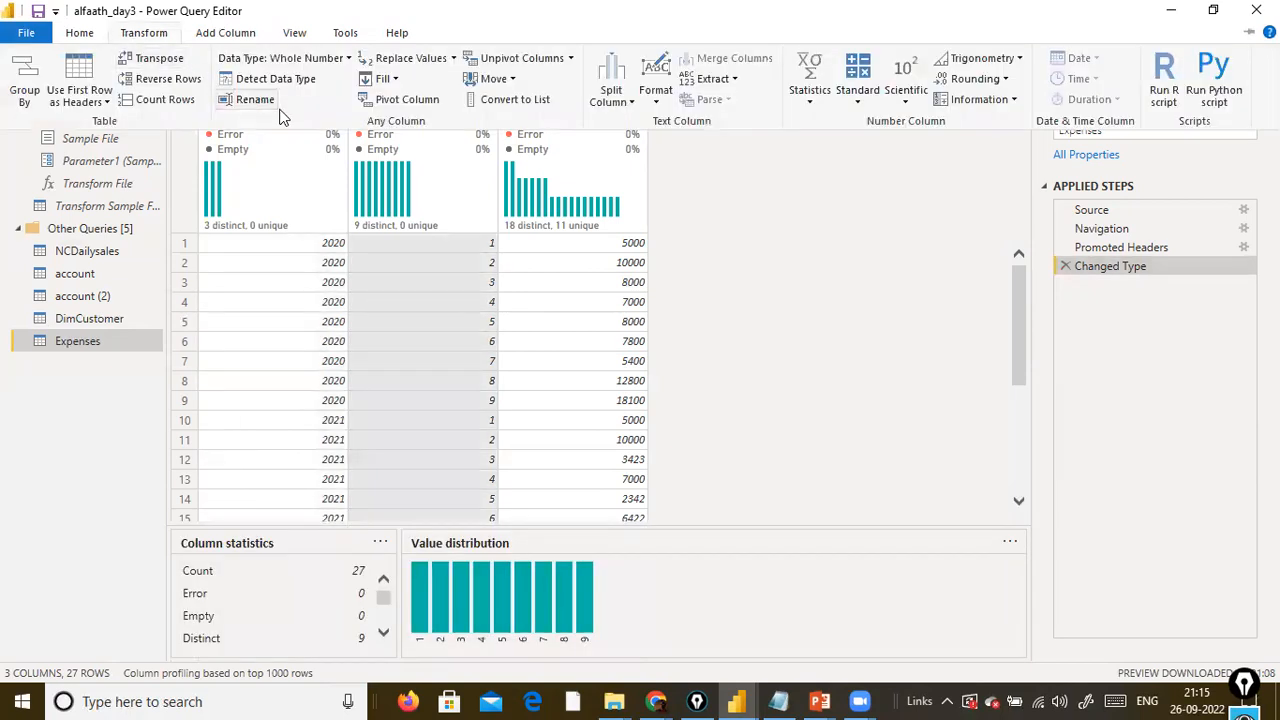
left_click(407, 100)
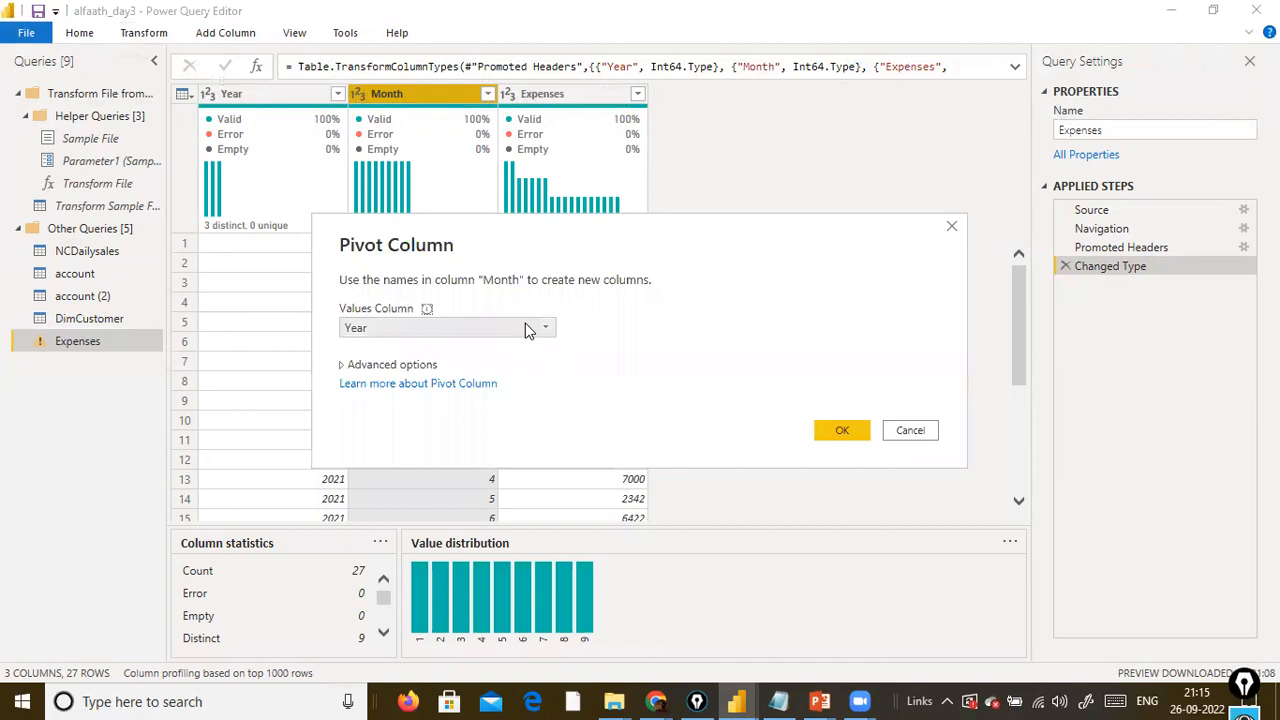
left_click(527, 329)
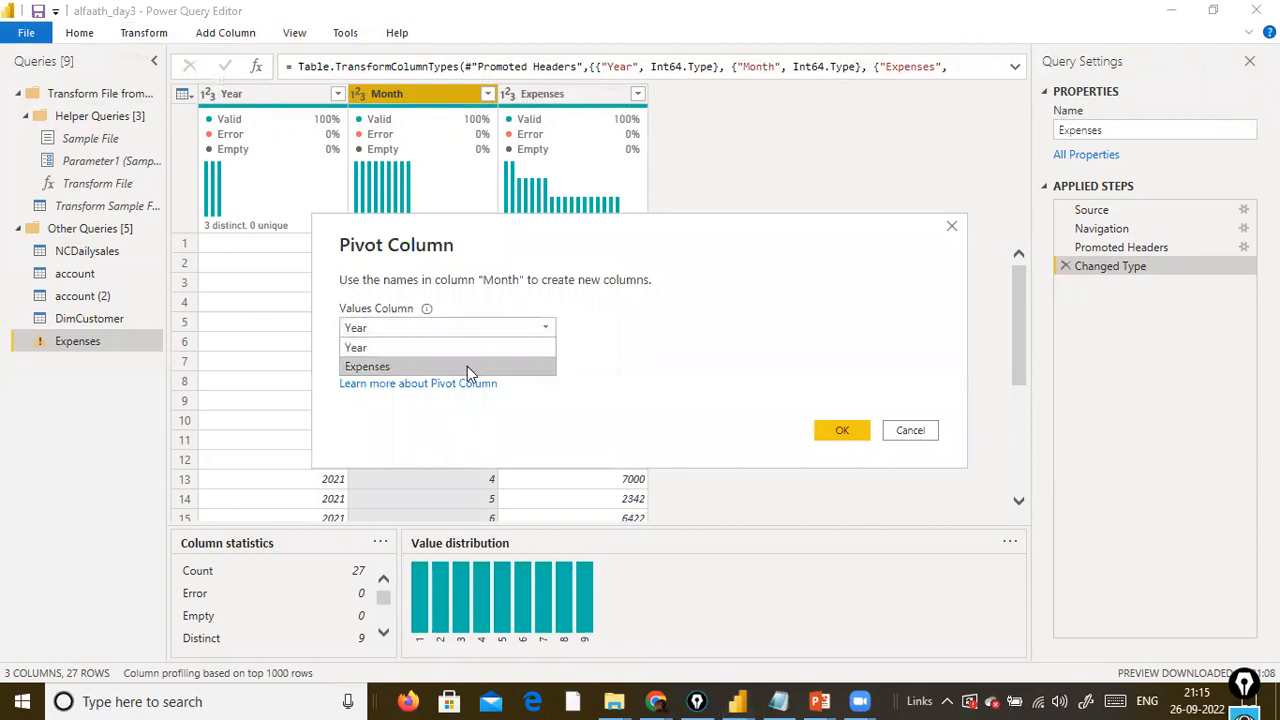
left_click(476, 348)
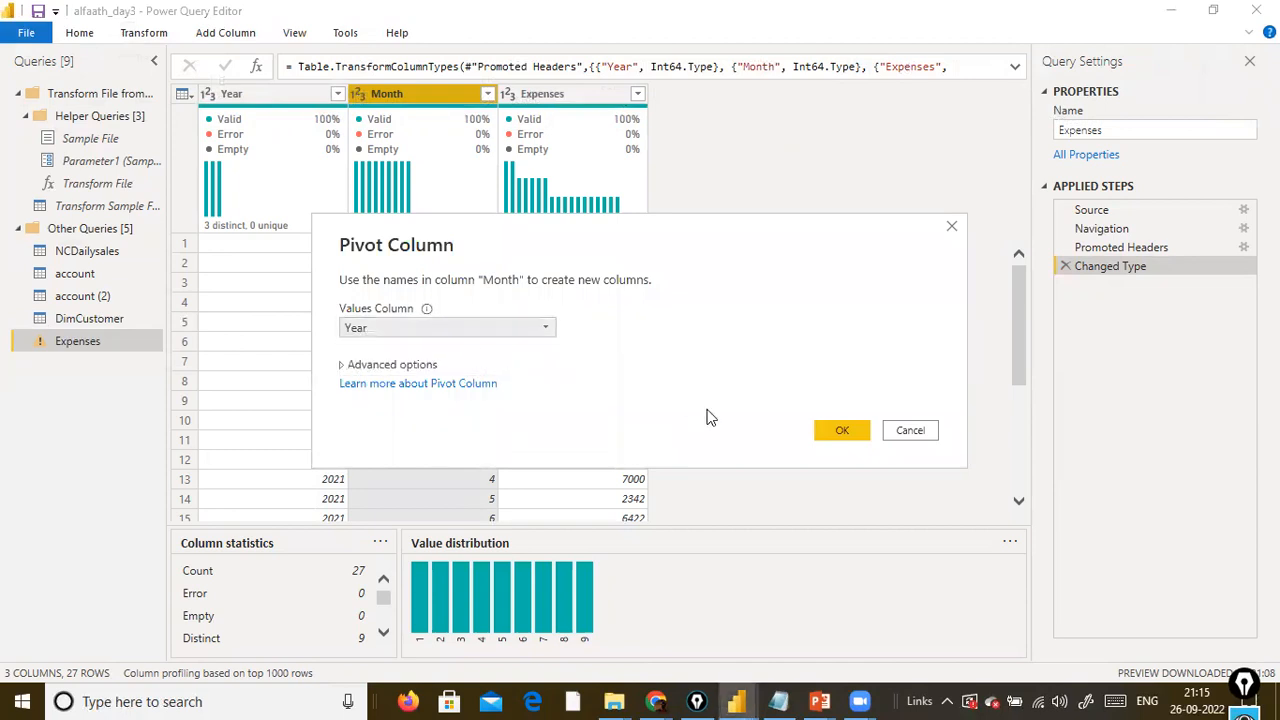
left_click(847, 431)
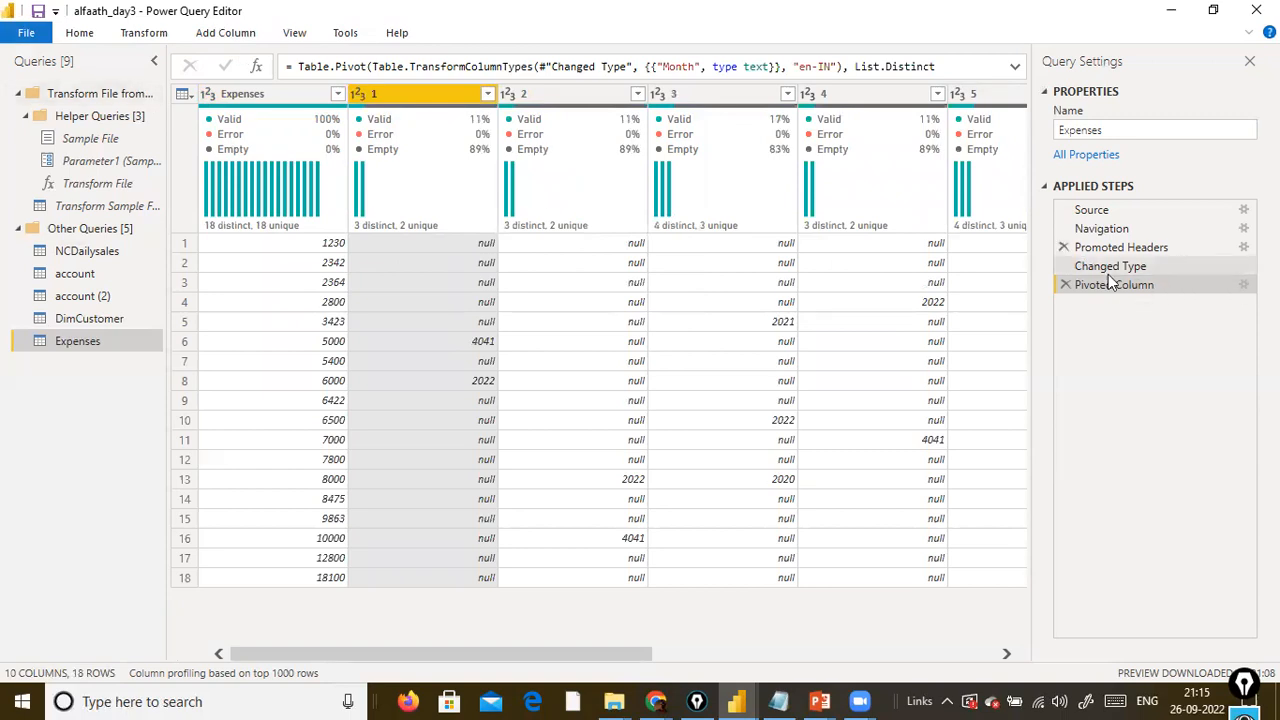
left_click(1062, 287)
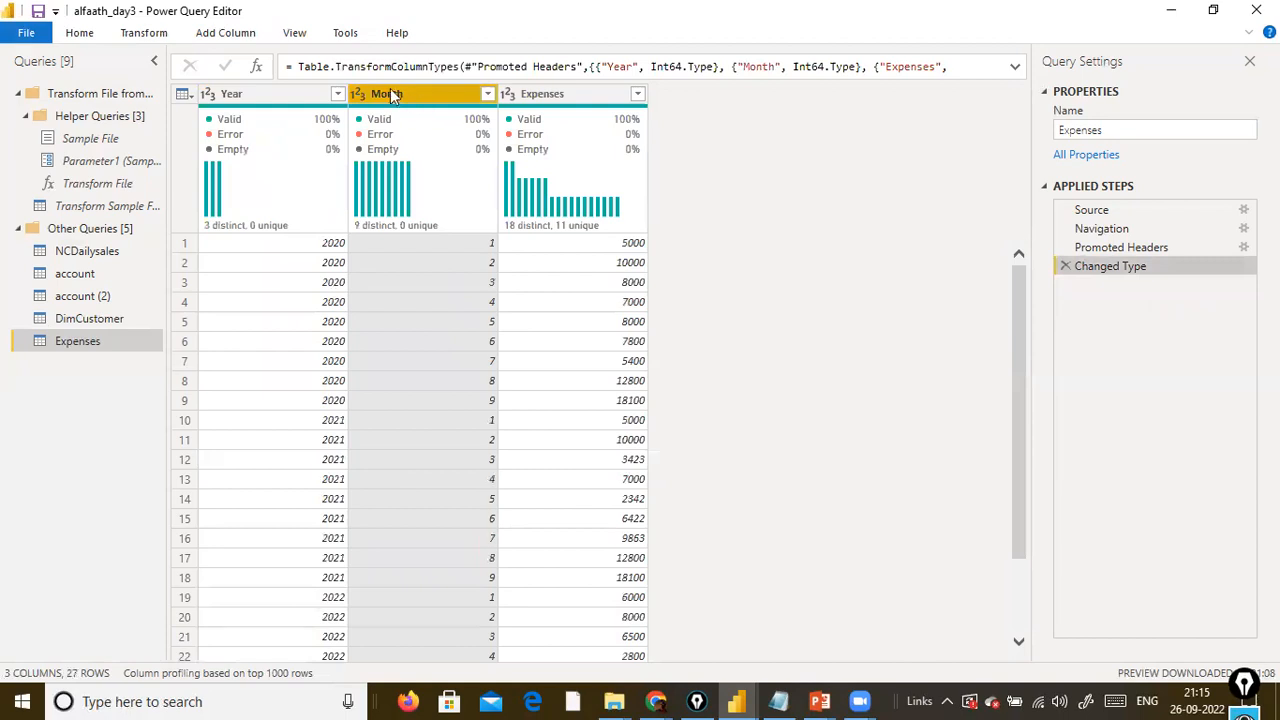
Pivot the Month column of the Expenses query with Expenses as the values column.
left_click(164, 35)
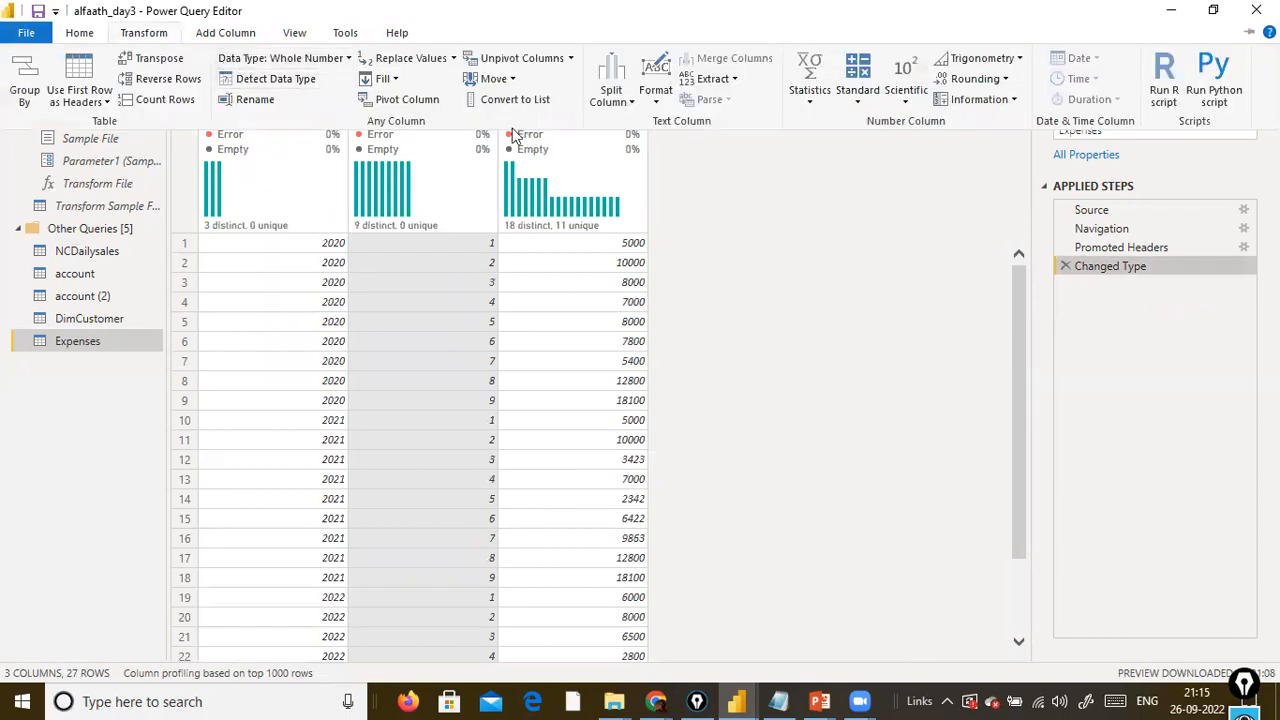
left_click(407, 104)
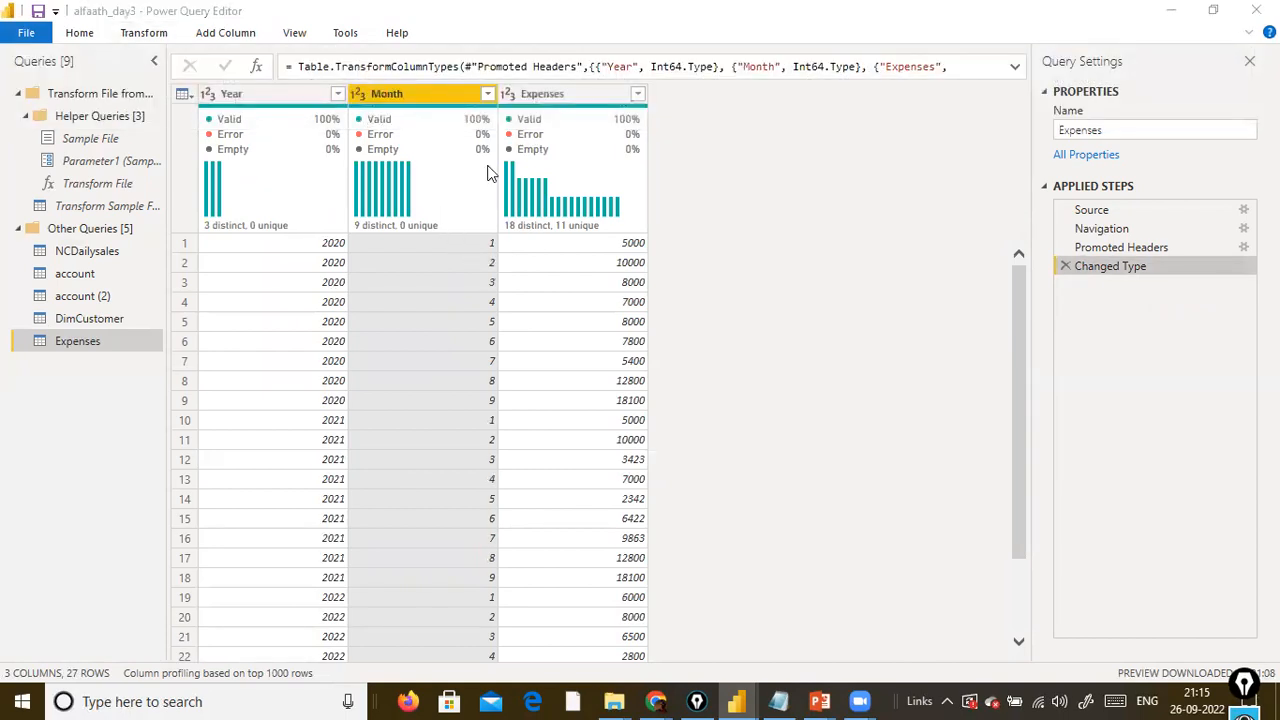
left_click(528, 329)
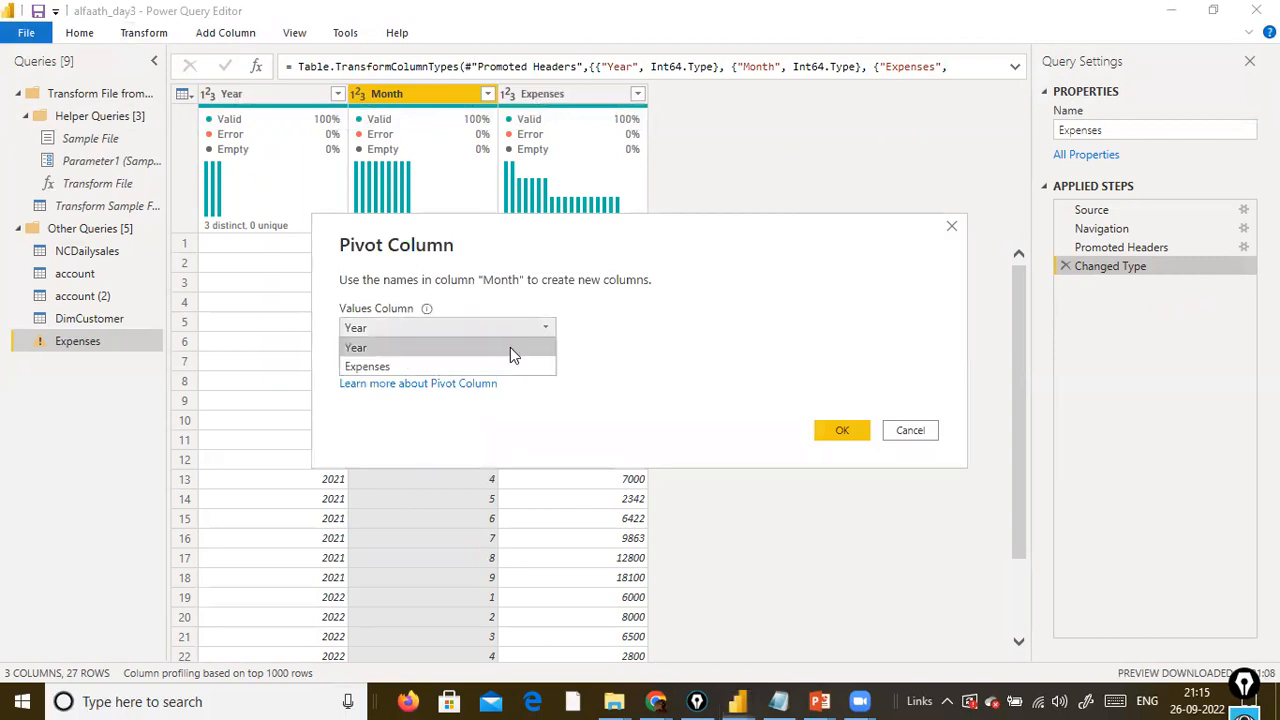
left_click(480, 366)
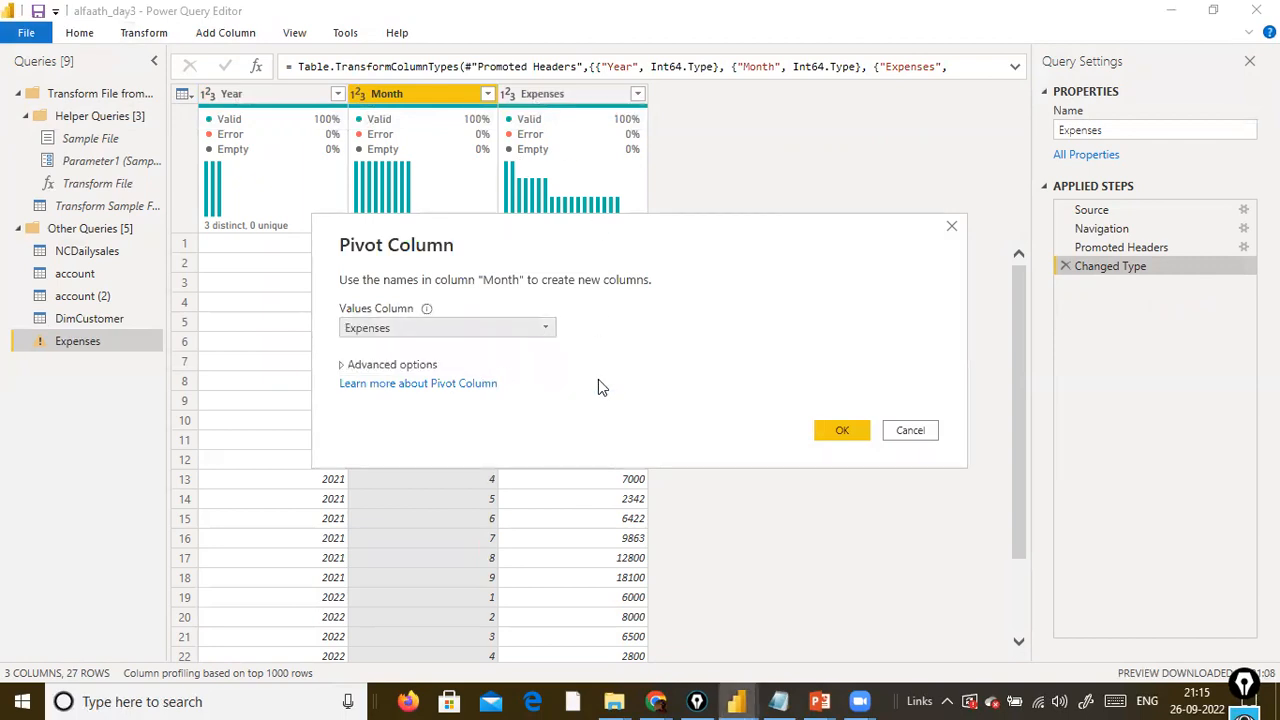
left_click(838, 429)
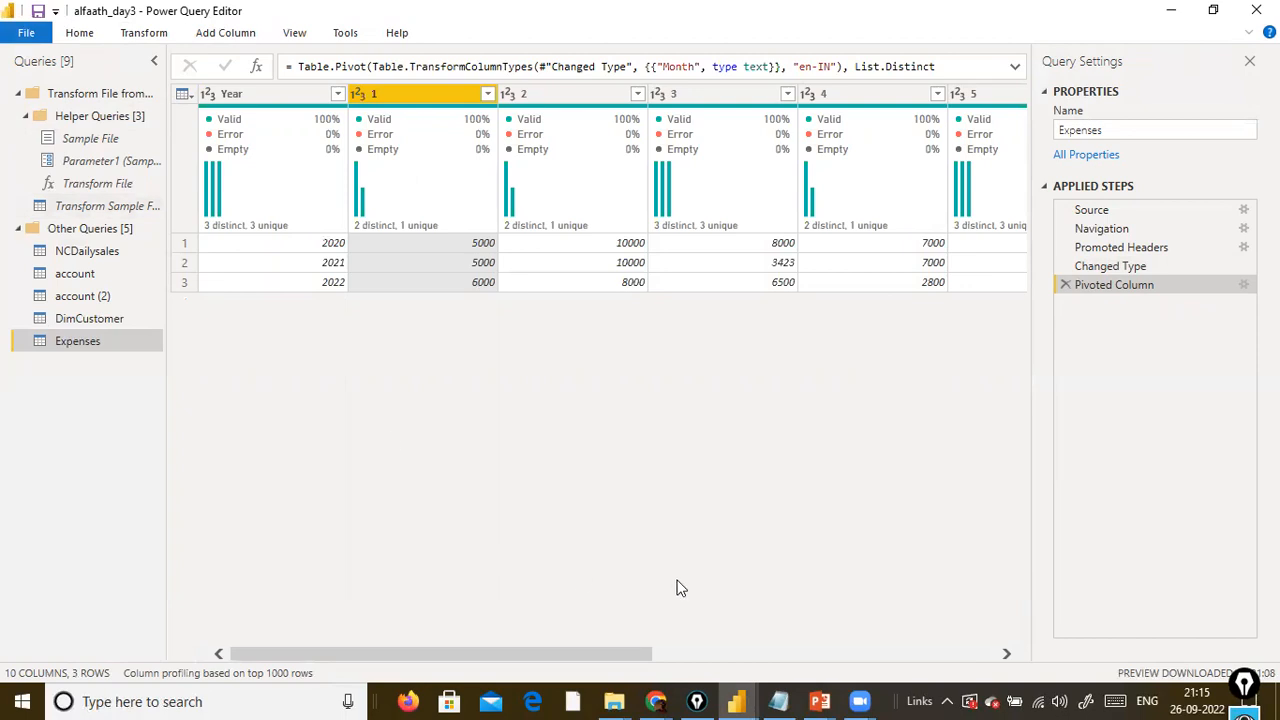
left_click(143, 33)
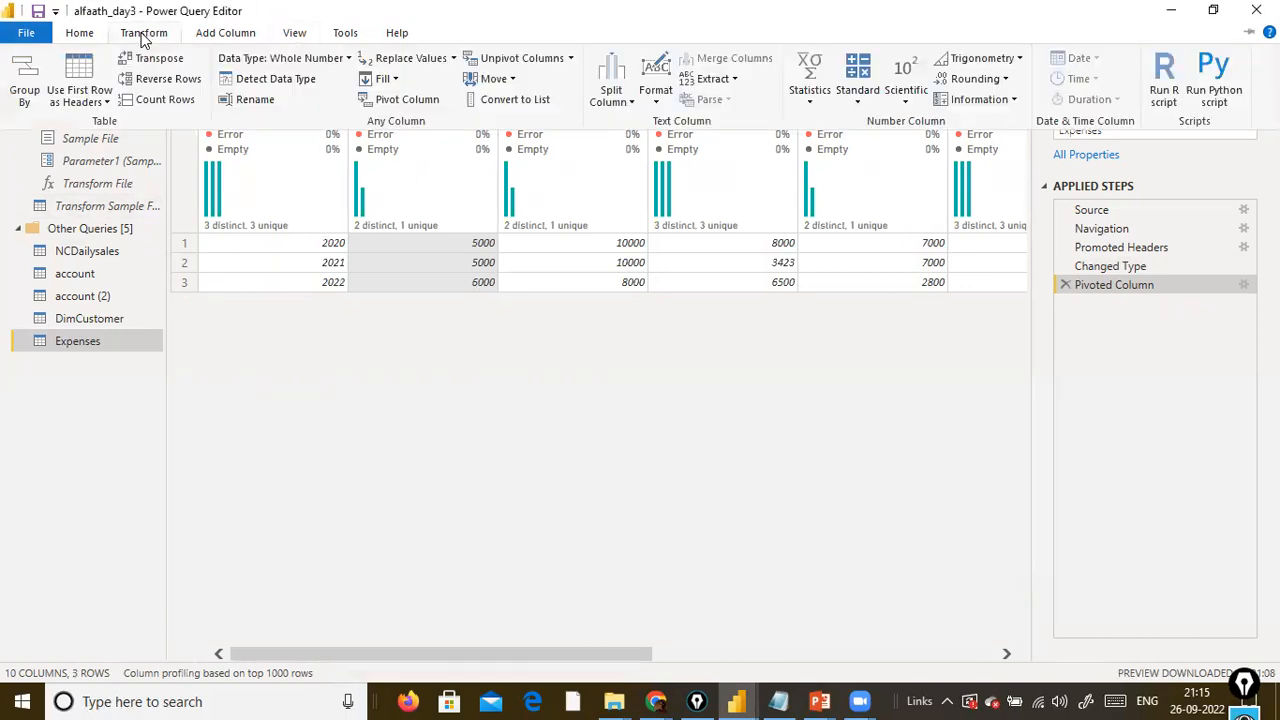
left_click(570, 58)
left_click(685, 18)
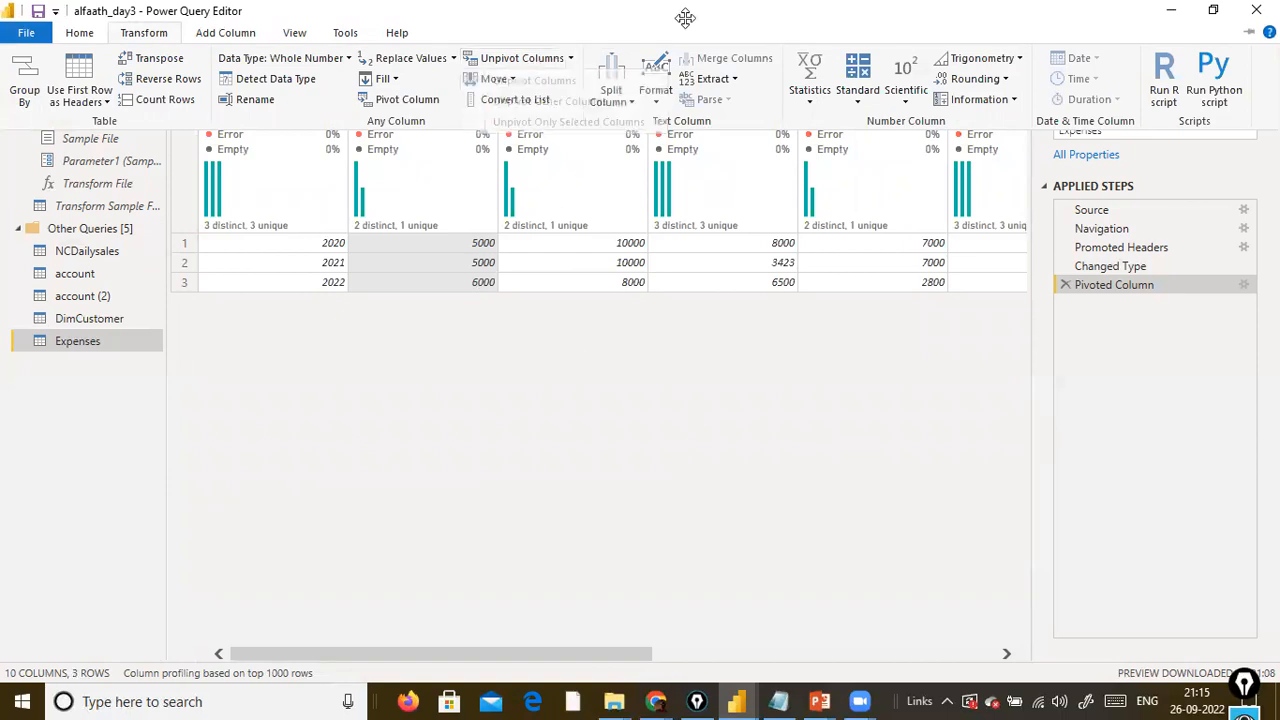
left_click(445, 322)
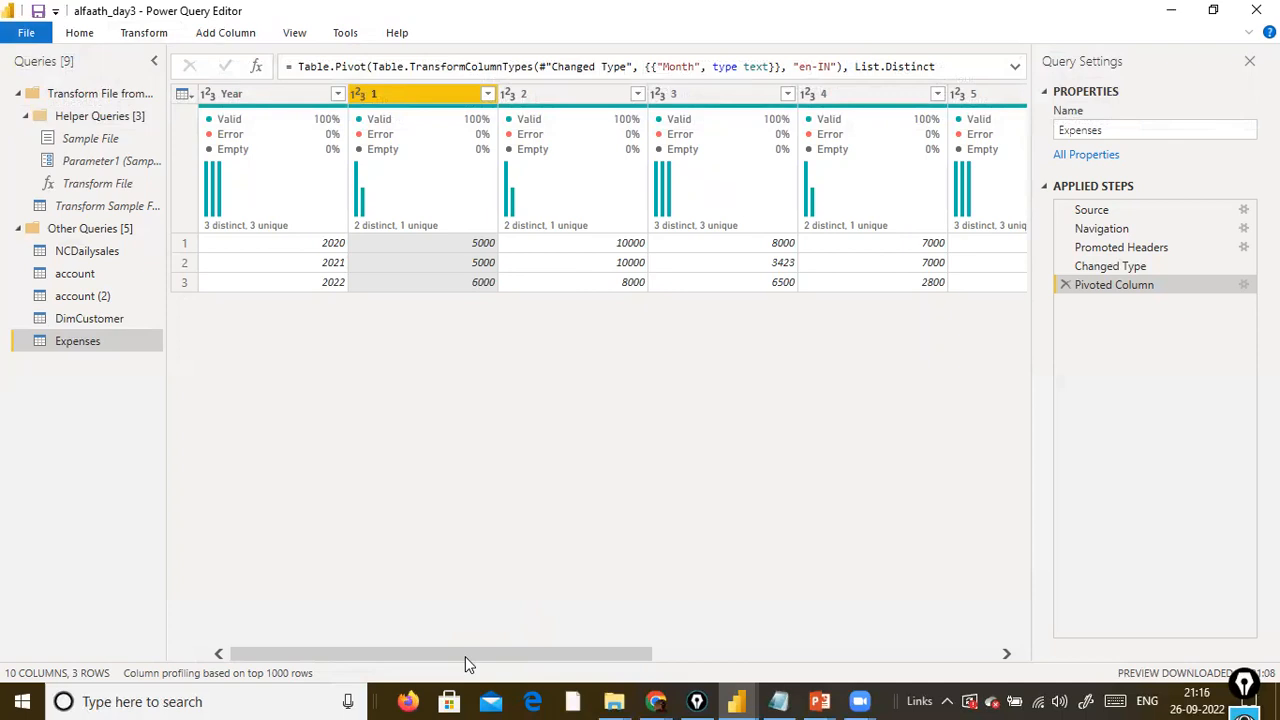
Unpivot the month columns 1 through 9 of the pivoted Expenses table with Unpivot Columns.
left_click_drag(465, 656, 966, 634)
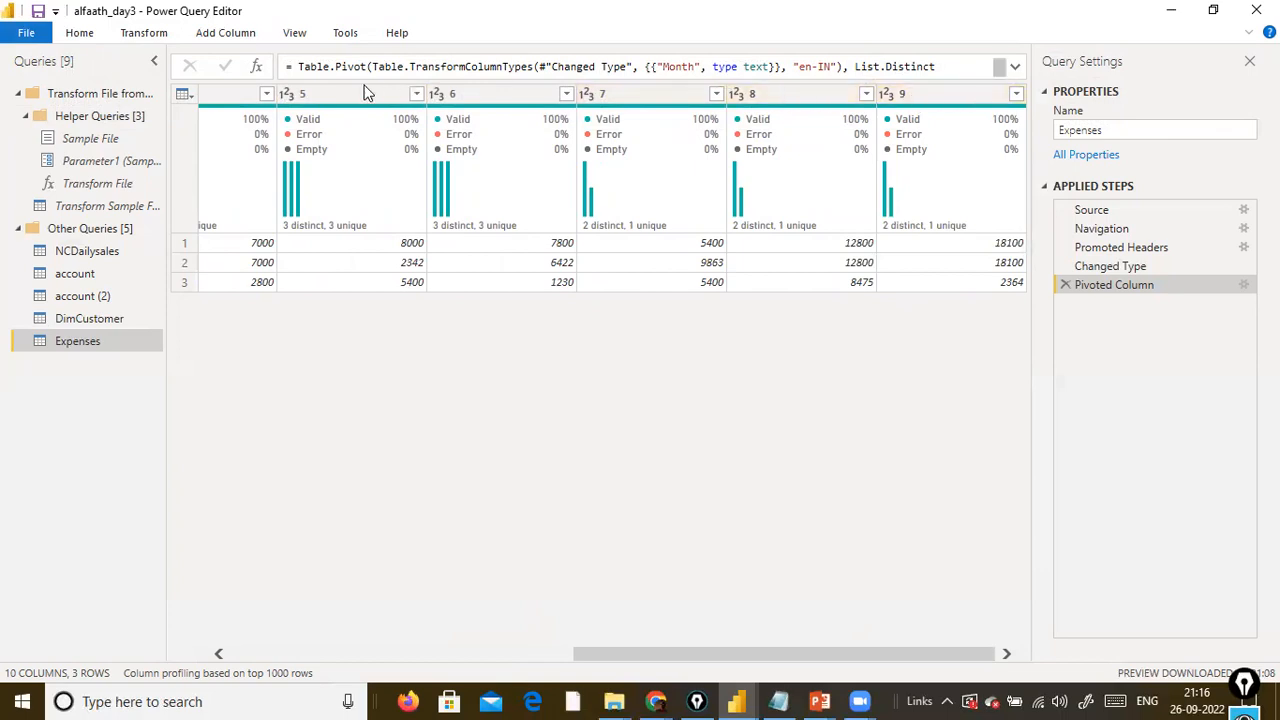
left_click_drag(635, 663, 694, 657)
left_click(995, 92)
left_click(806, 92, "ctrl")
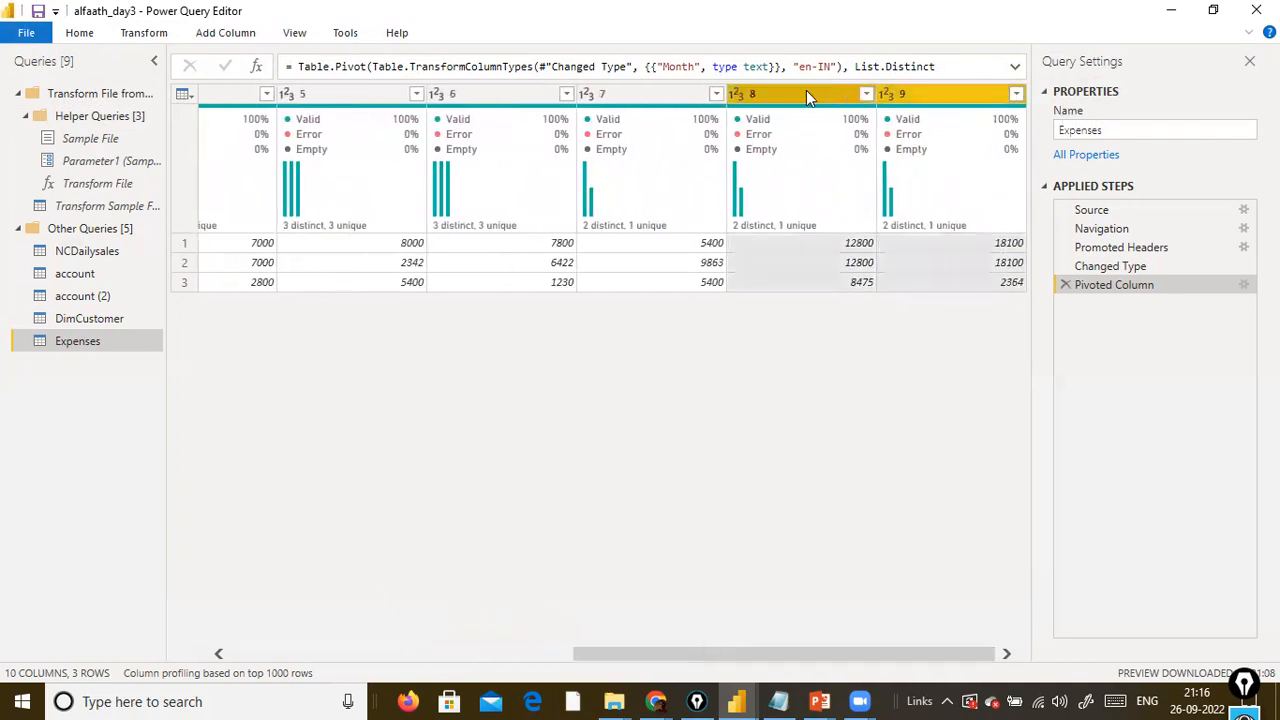
left_click(684, 92, "ctrl")
left_click(528, 94, "ctrl")
left_click(369, 94, "ctrl")
left_click(234, 94, "ctrl")
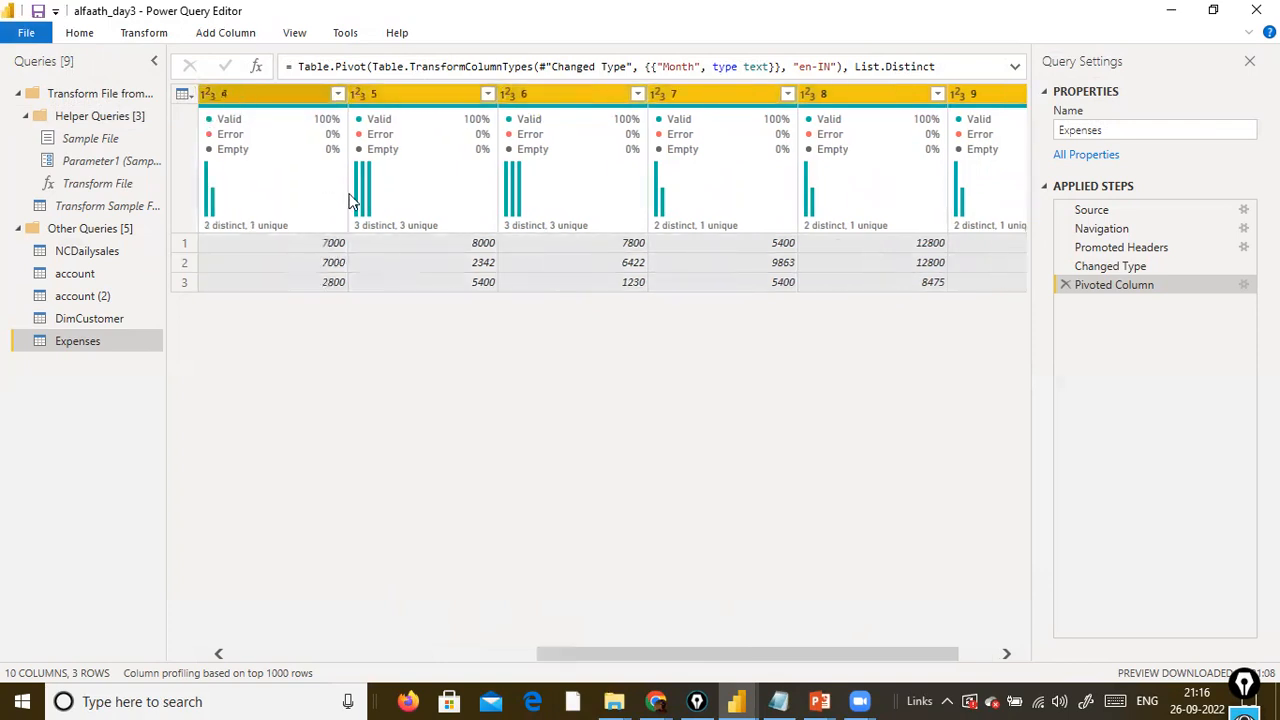
left_click_drag(718, 658, 463, 654)
left_click(478, 92, "ctrl")
left_click(641, 98, "ctrl")
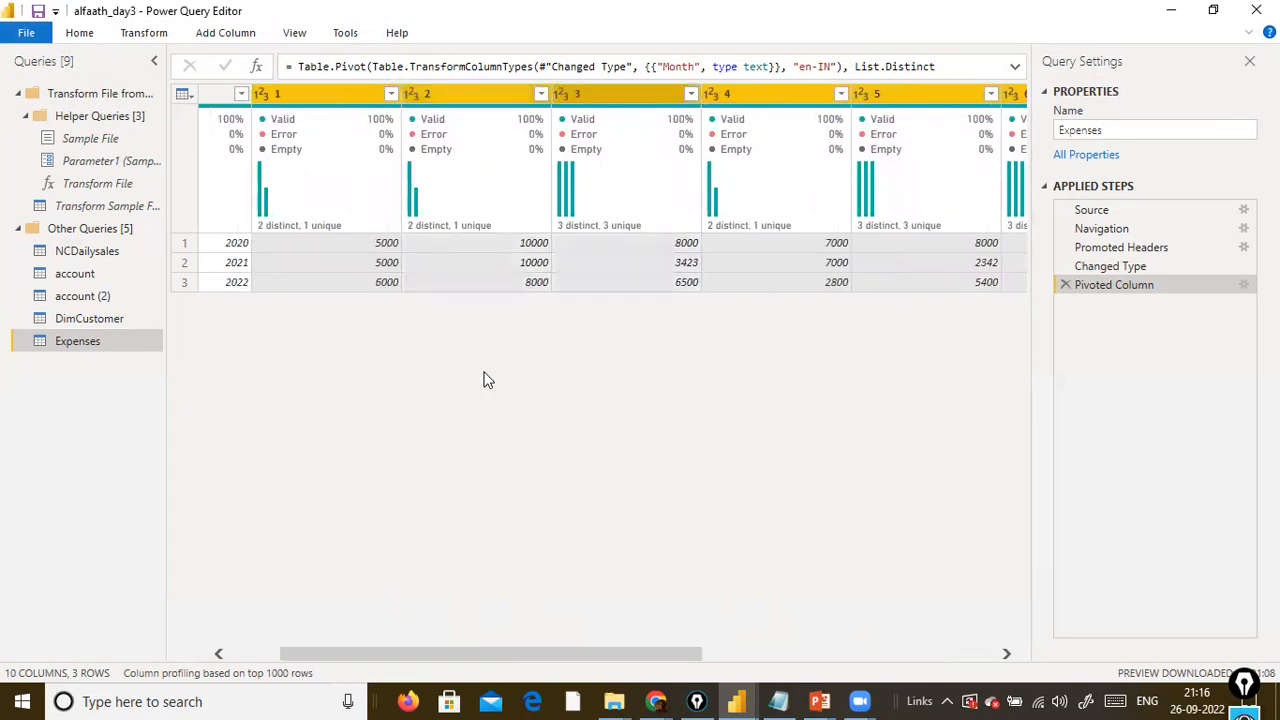
left_click_drag(463, 655, 238, 643)
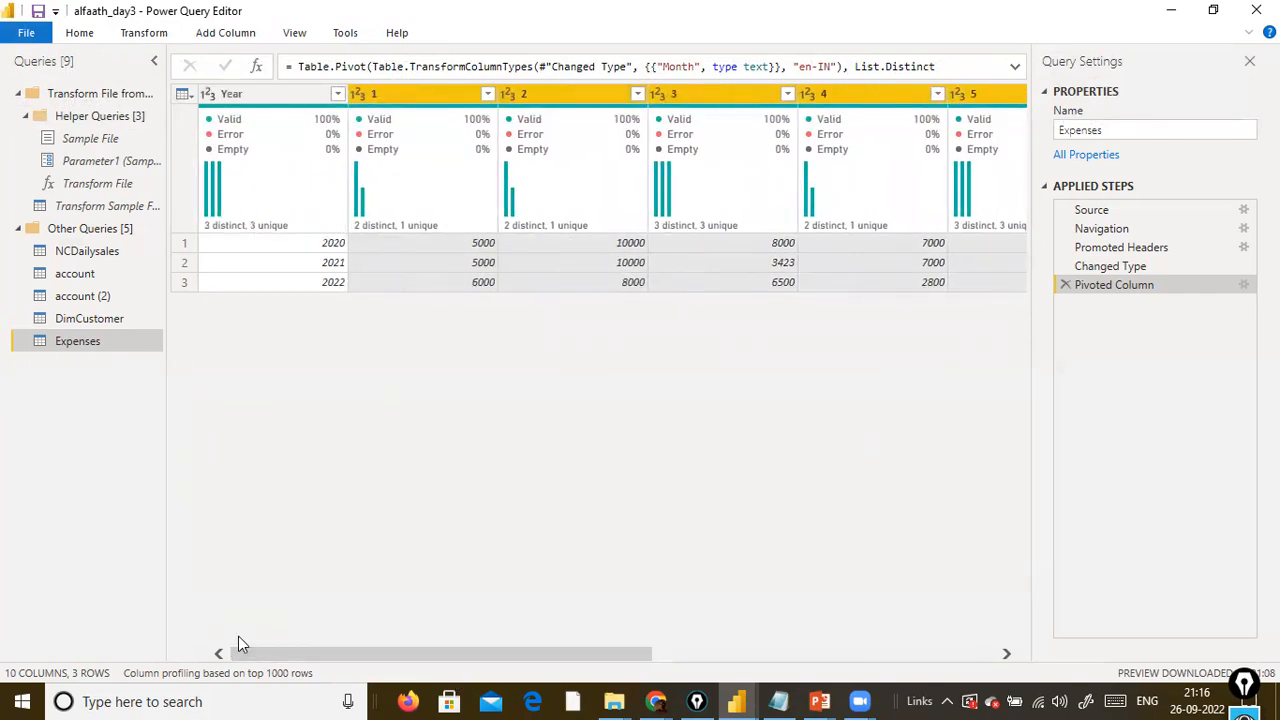
left_click(147, 31)
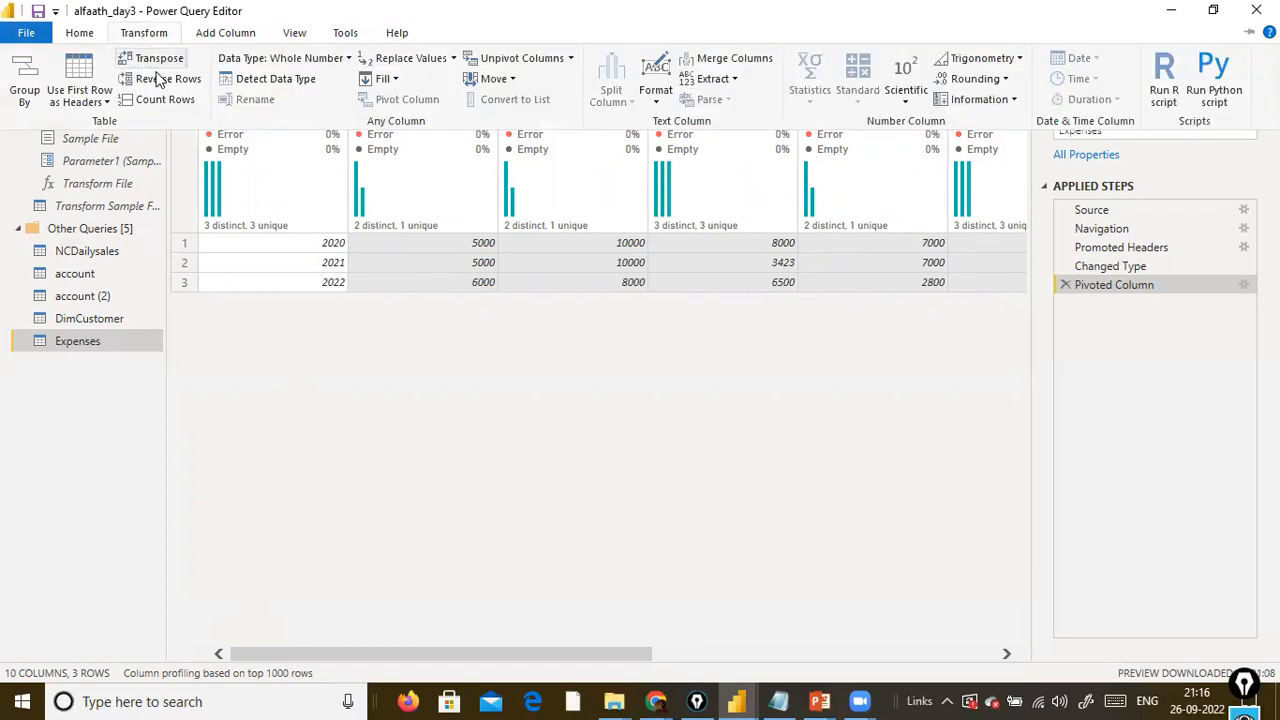
left_click(572, 60)
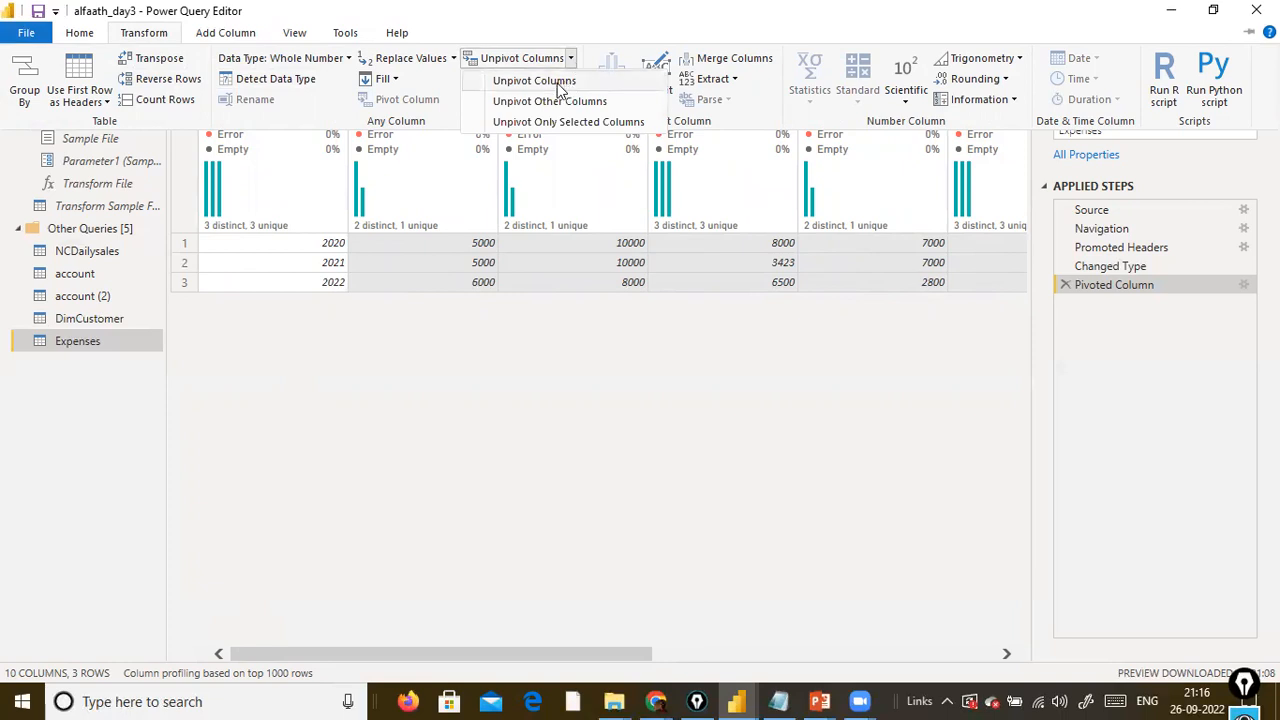
left_click(560, 96)
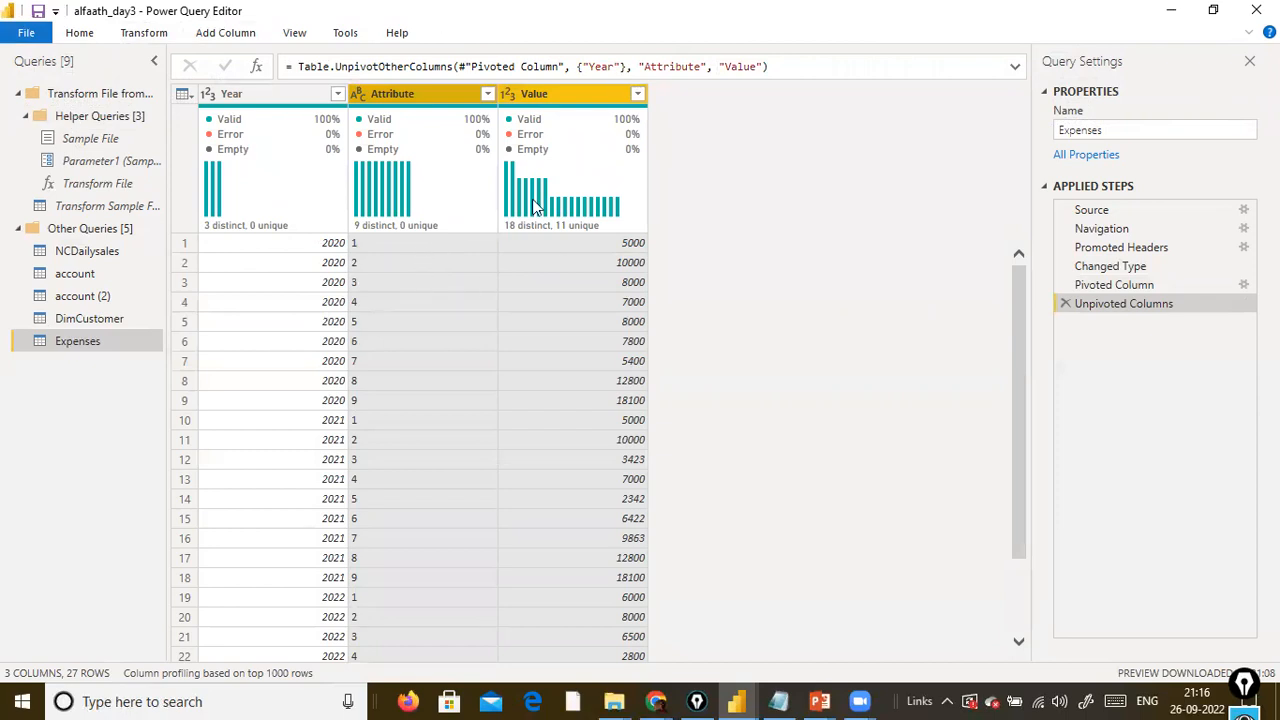
Rename the unpivoted Attribute column to Month.
left_click(422, 96)
double_click(430, 100)
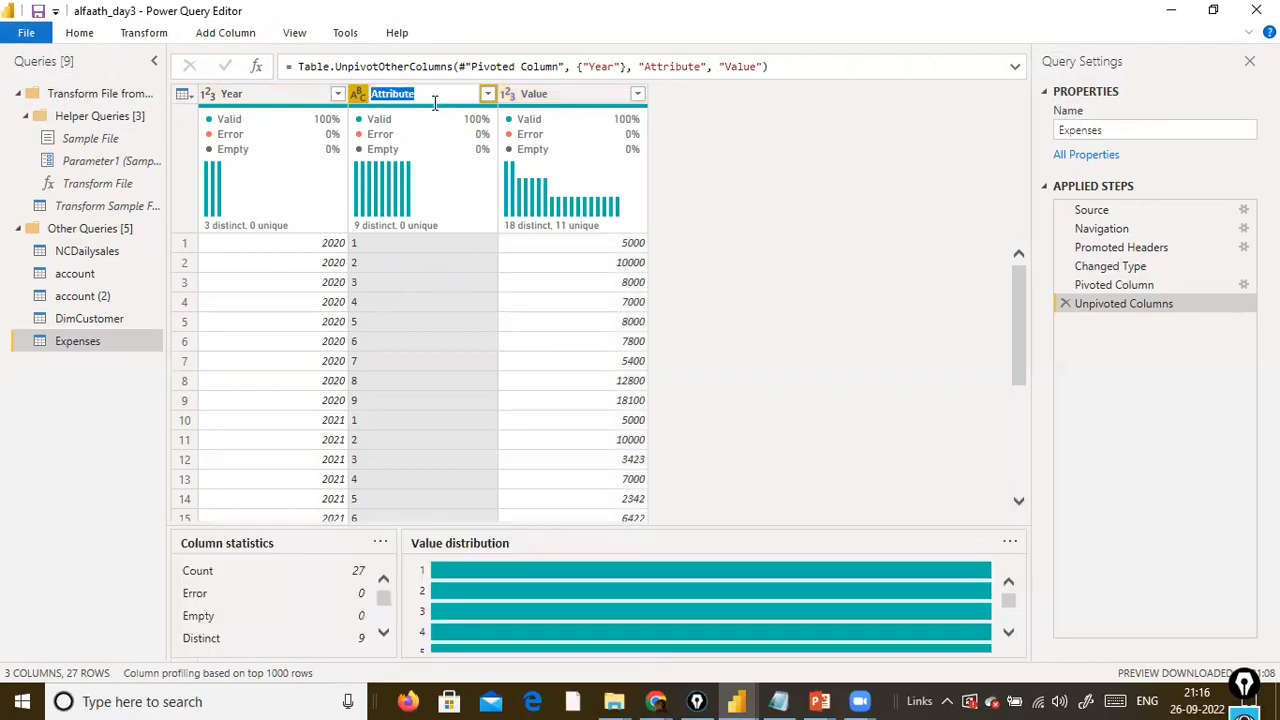
type("MMon")
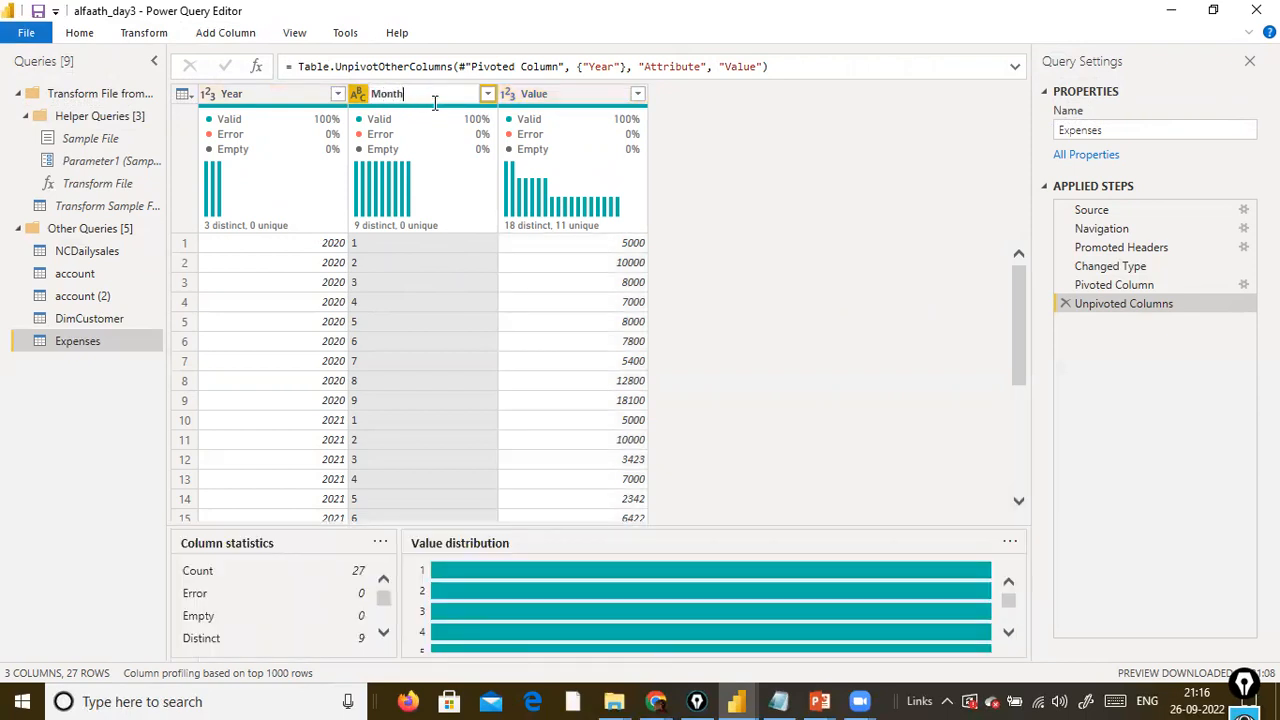
type("th")
key("Return")
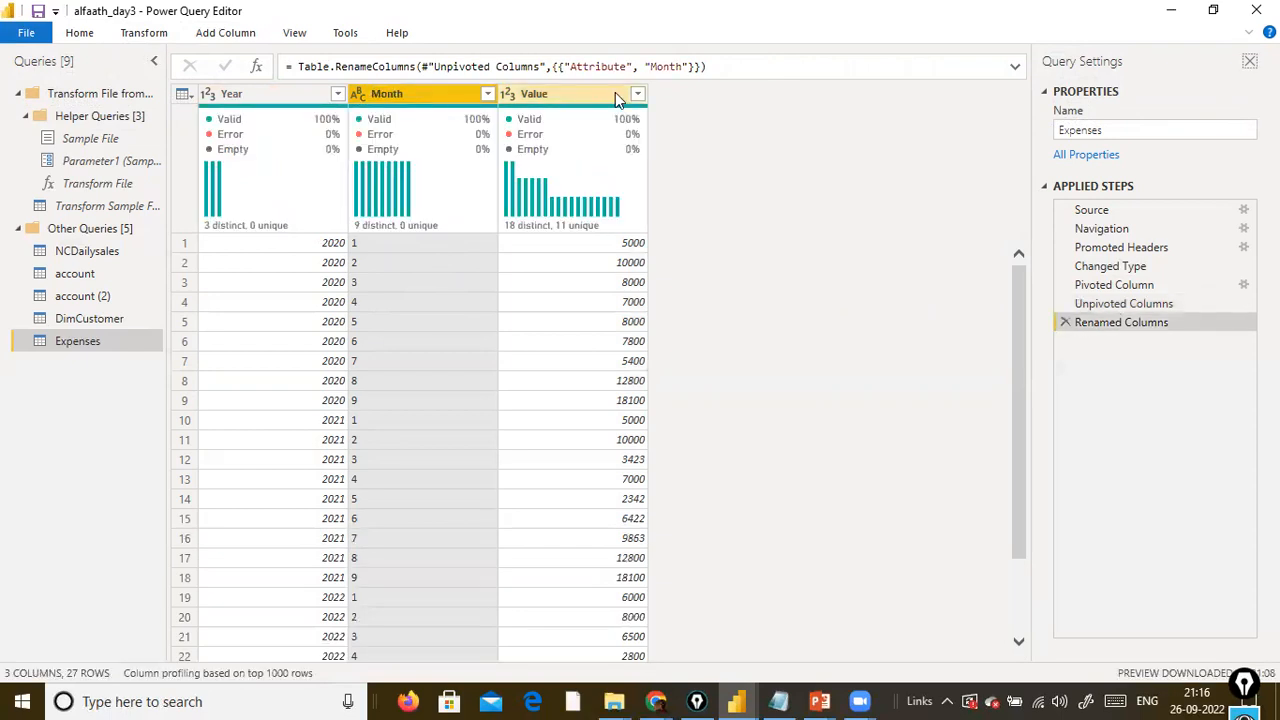
Rename the unpivoted Value column to Expenses.
left_click(612, 95)
double_click(590, 95)
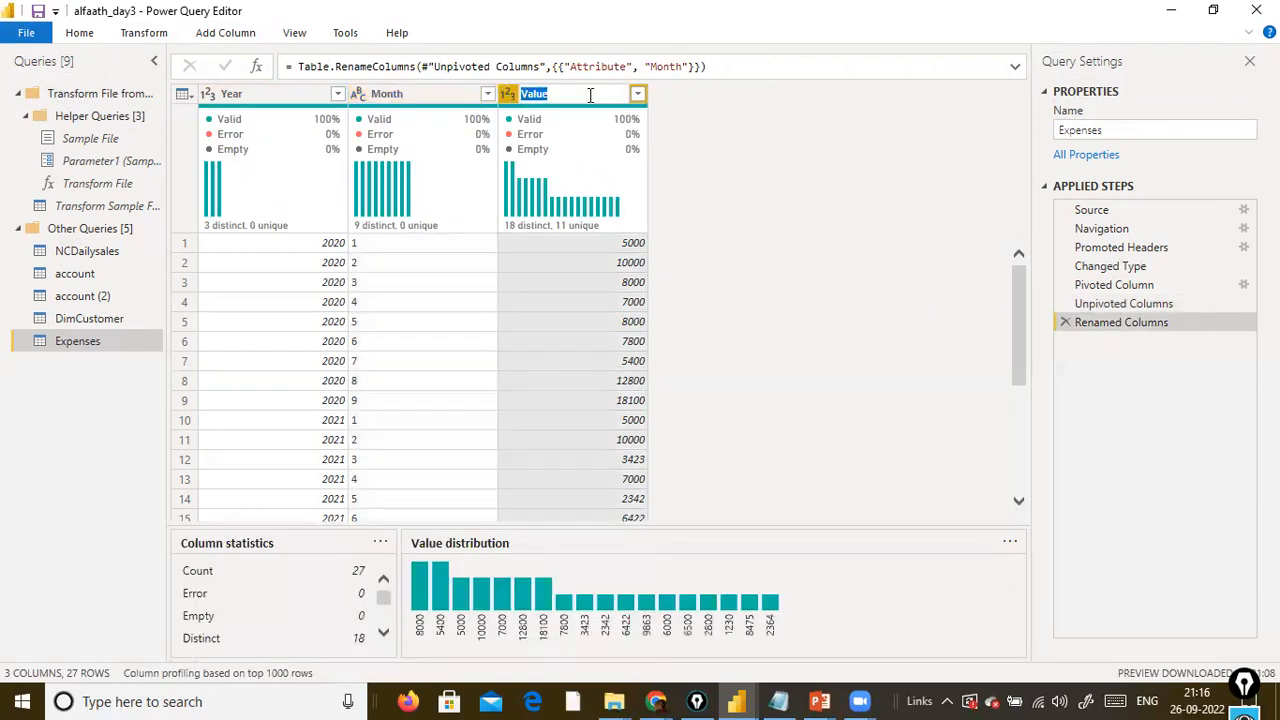
type("Expenses")
key("Return")
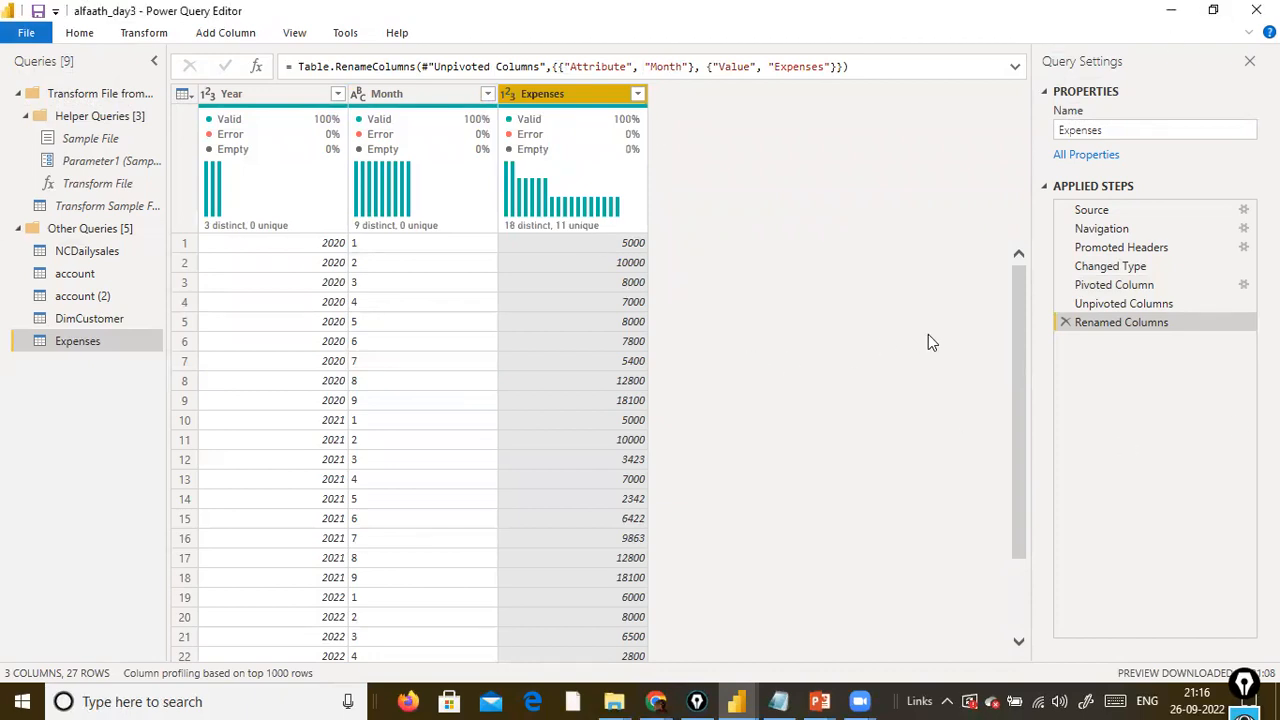
Delete the Renamed Columns and Unpivoted Columns steps from the Expenses query's applied steps.
left_click(1066, 325)
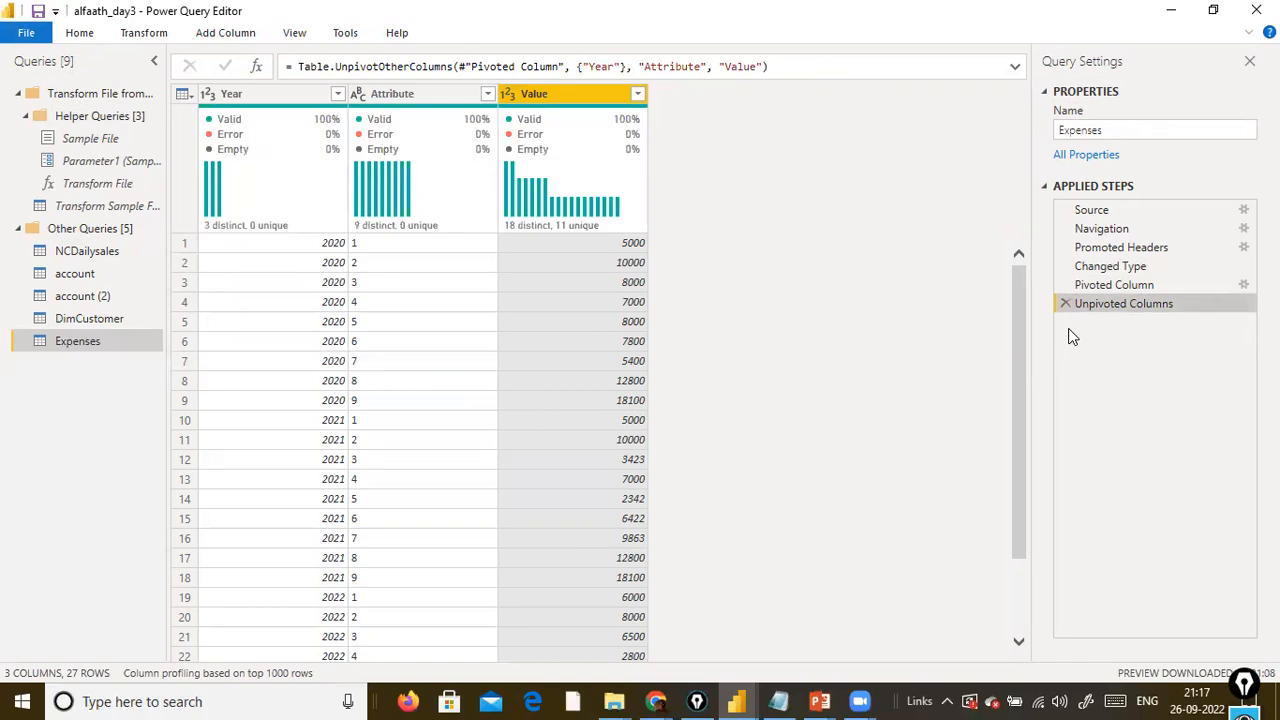
left_click(1065, 304)
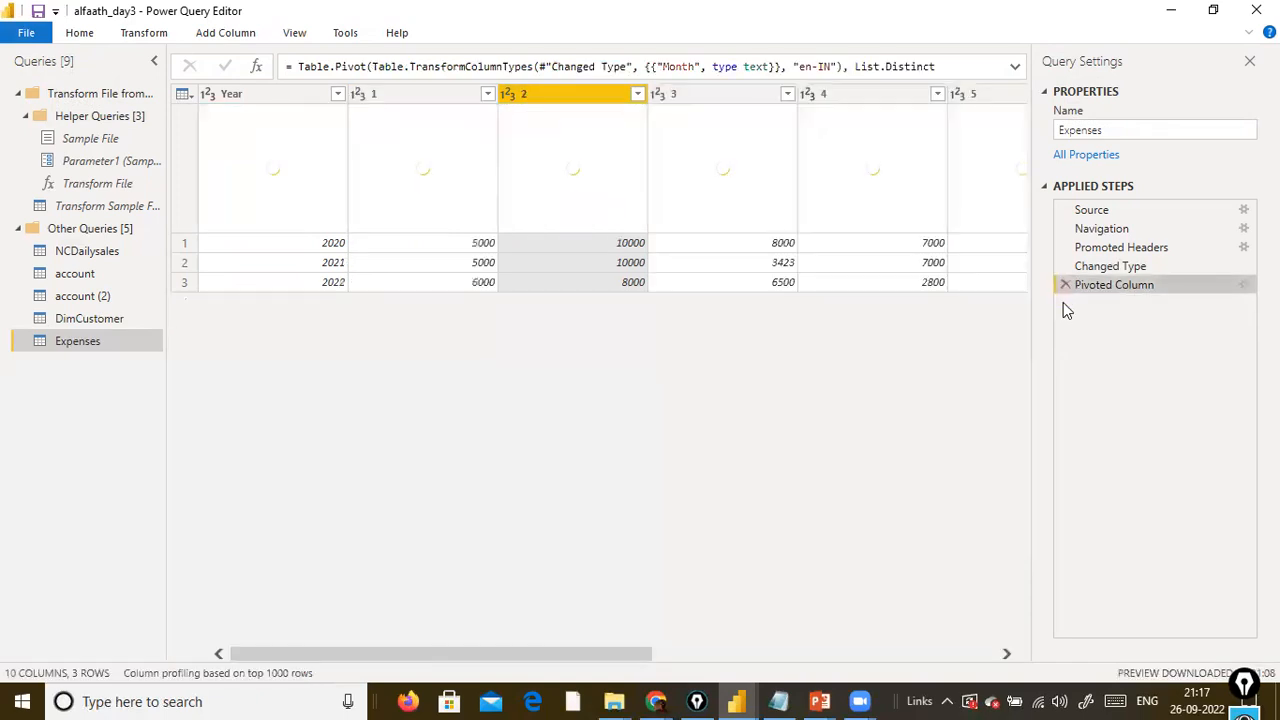
Unpivot all columns except Year in the pivoted Expenses table with Unpivot Other Columns.
left_click(408, 96)
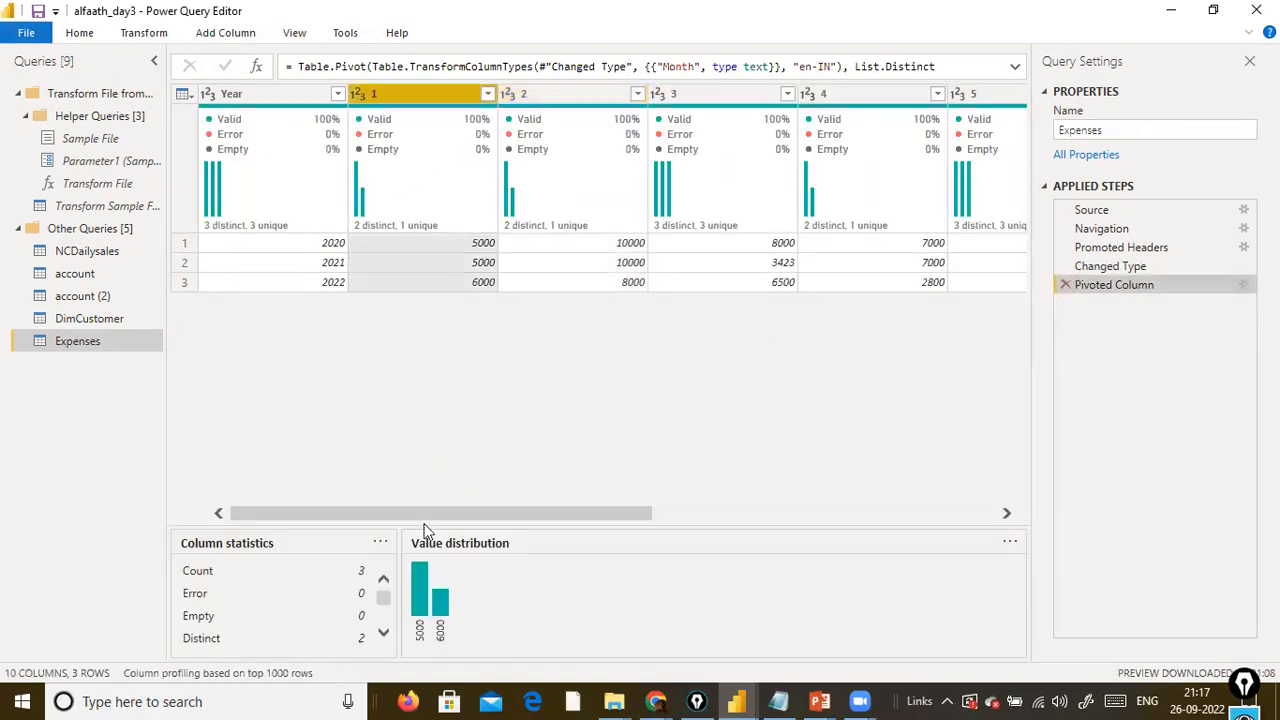
left_click_drag(508, 512, 88, 465)
left_click(262, 110)
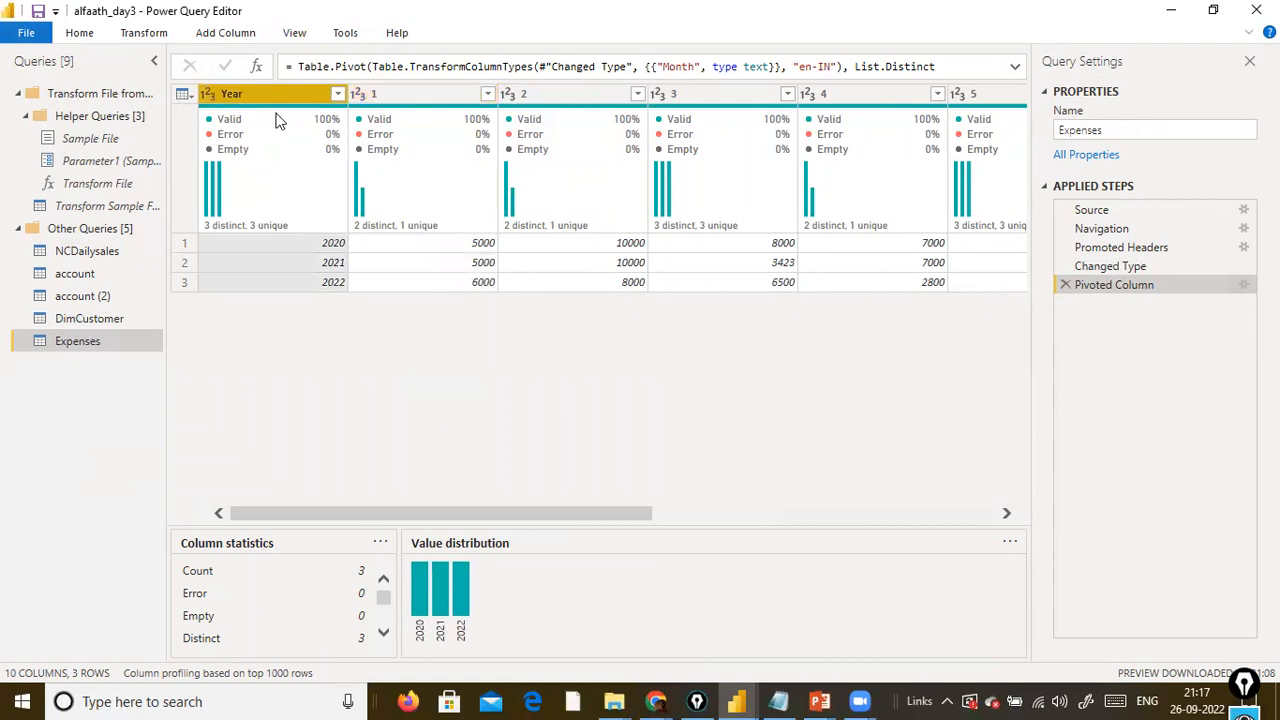
left_click(138, 33)
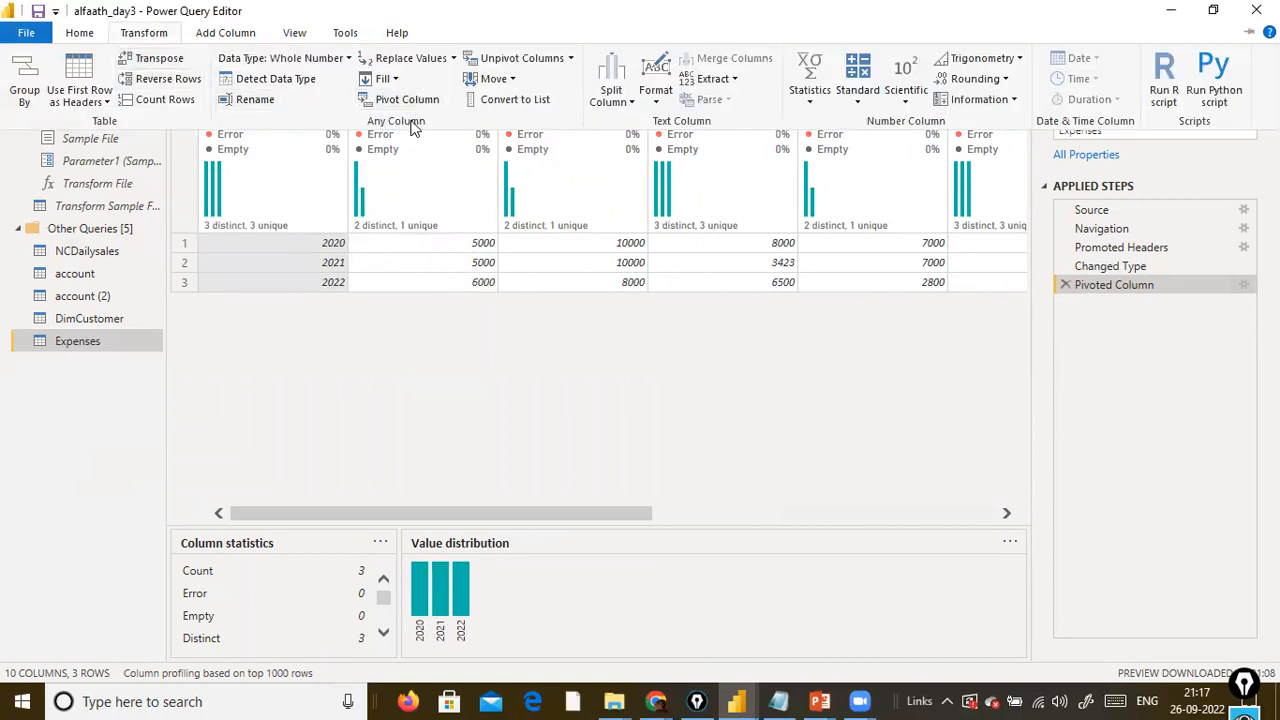
left_click(571, 58)
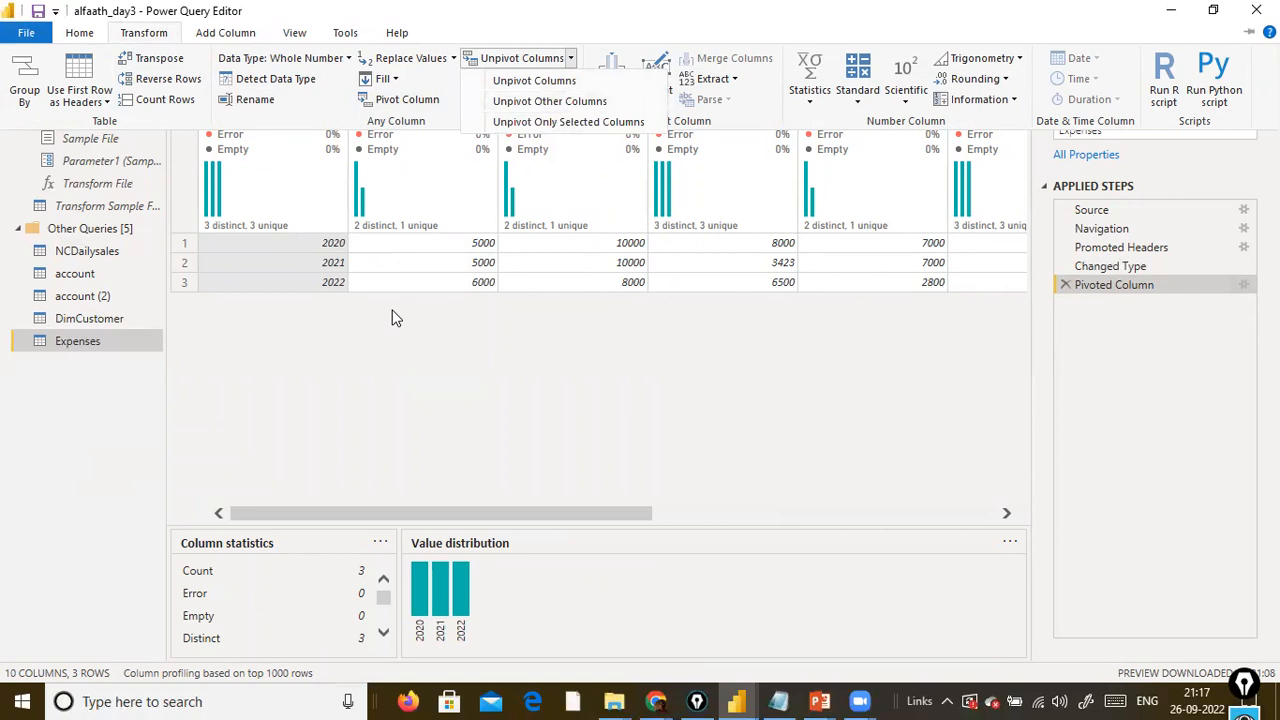
left_click(387, 358)
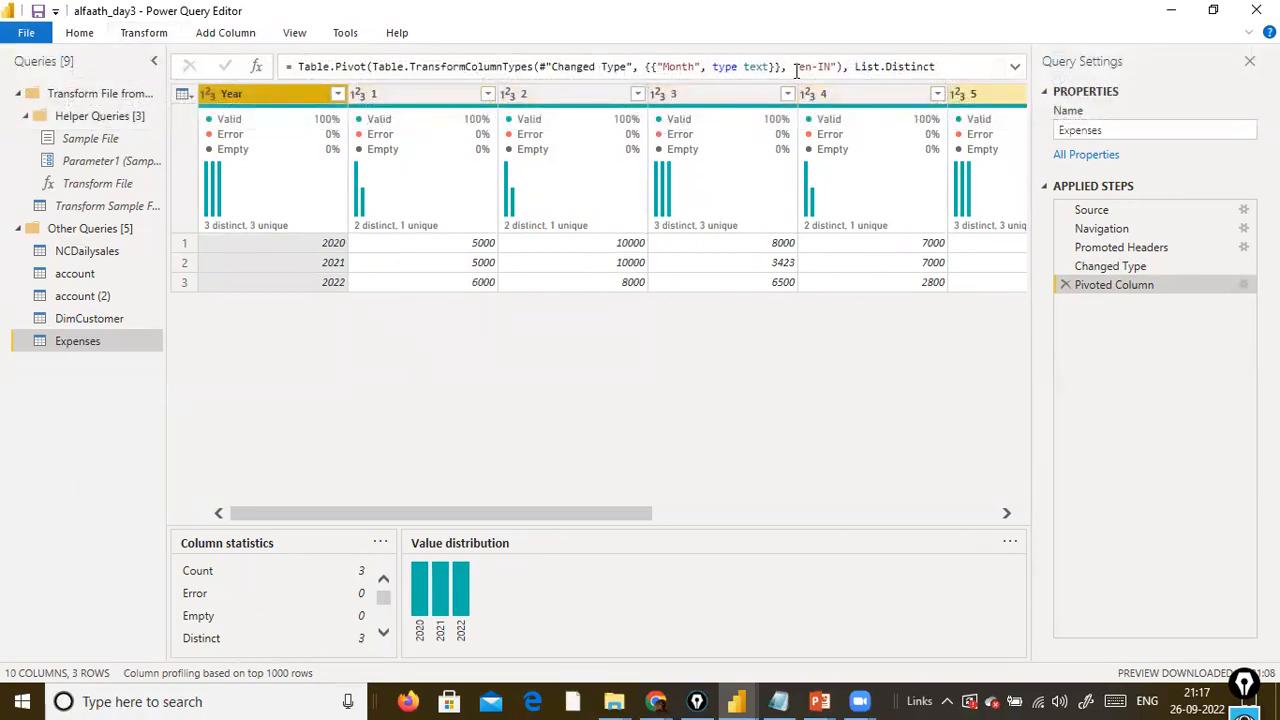
left_click(178, 38)
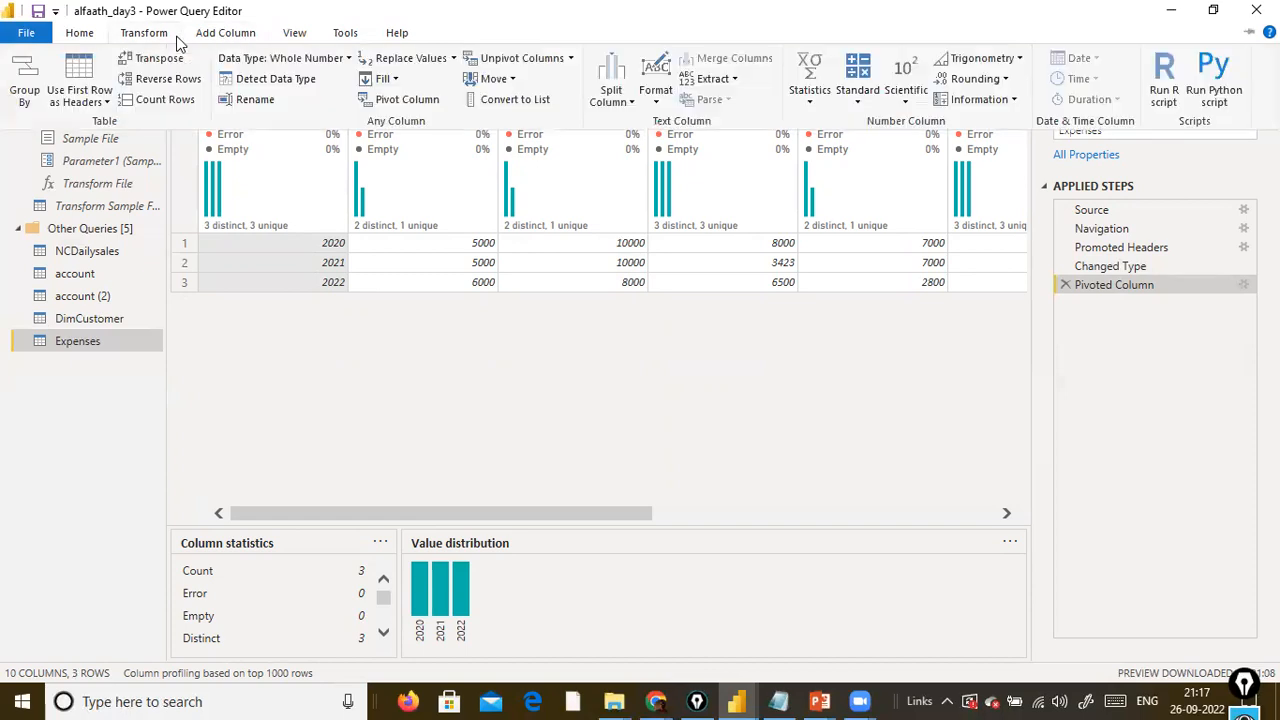
left_click(293, 155)
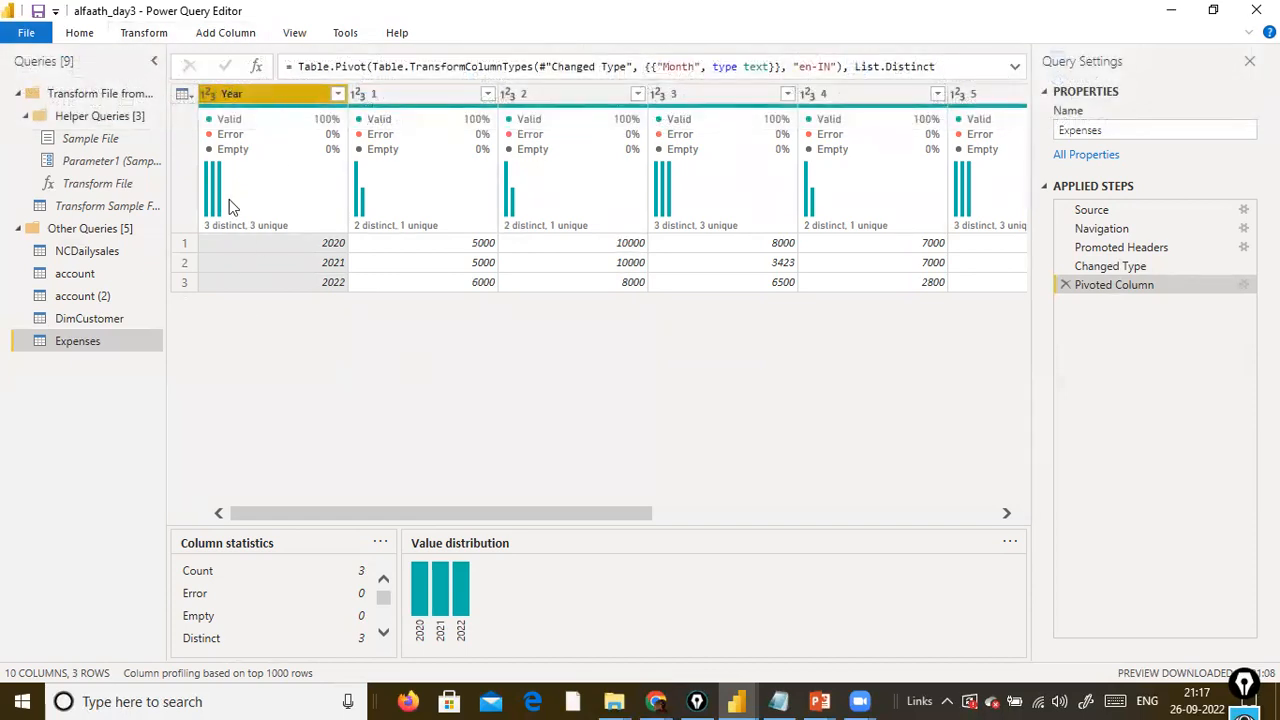
left_click(170, 42)
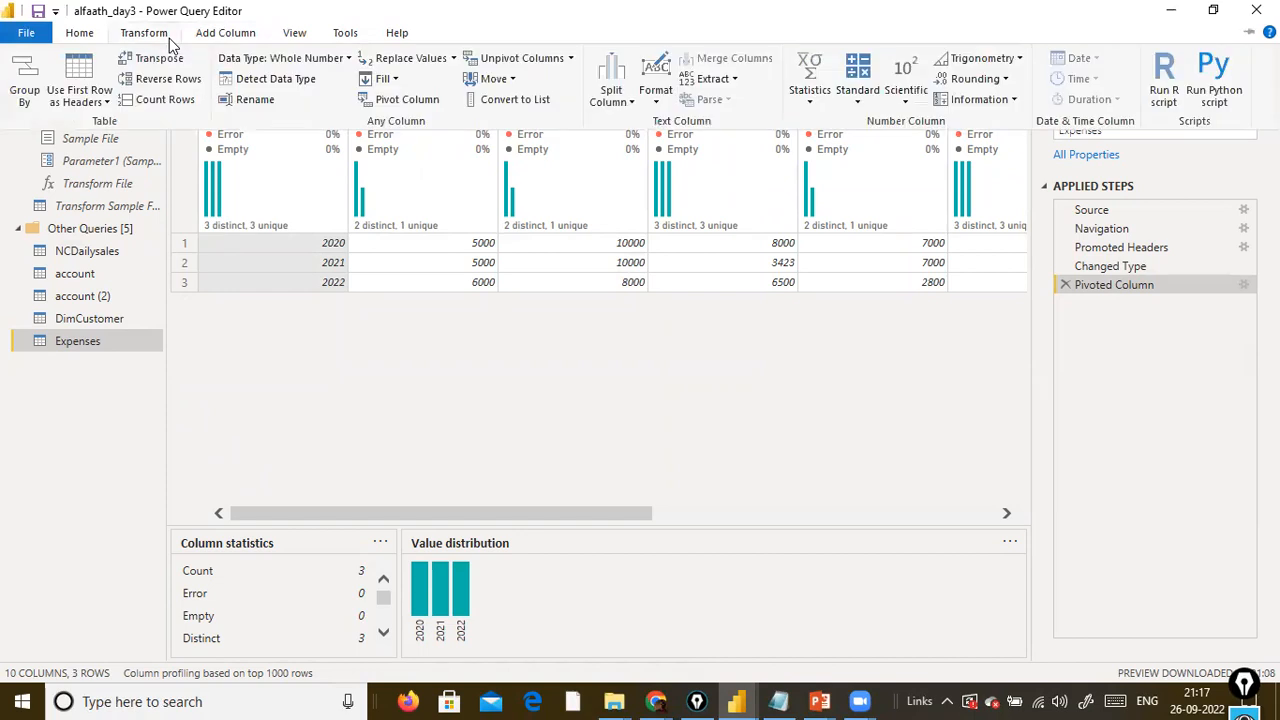
left_click(570, 58)
left_click(545, 99)
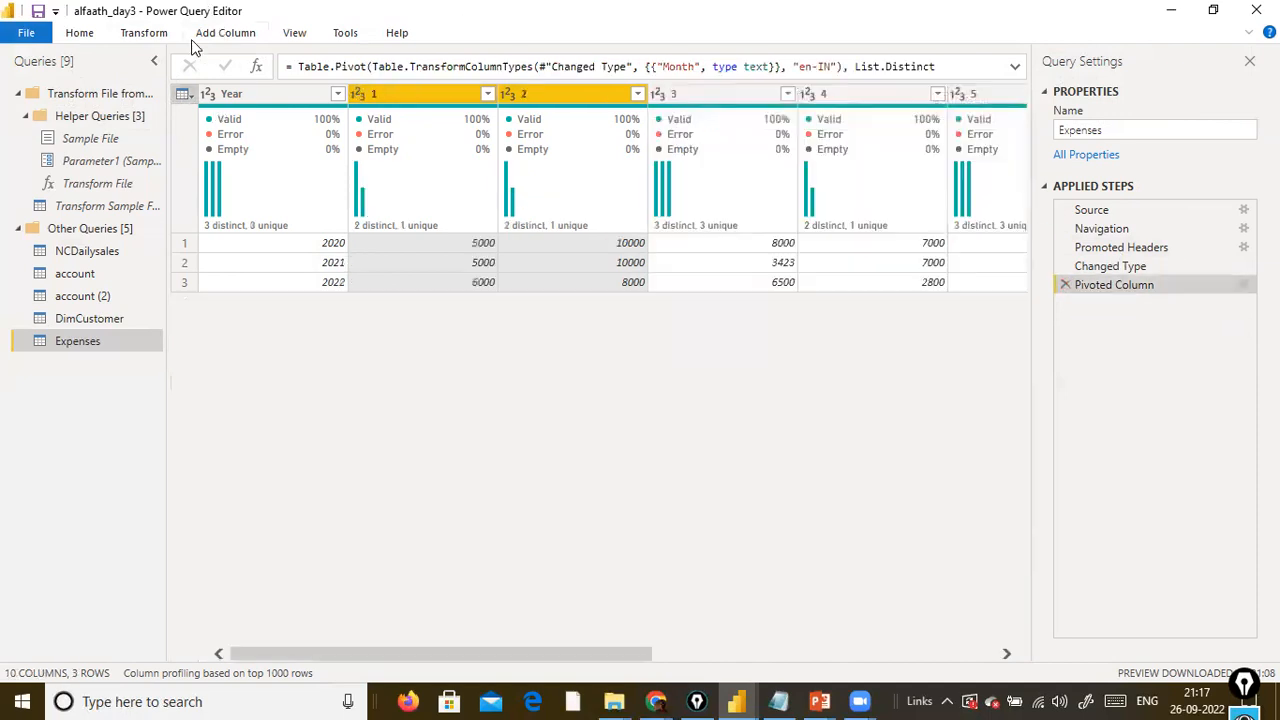
Review the unpivot options available for the selected month columns 1 and 2.
left_click(296, 34)
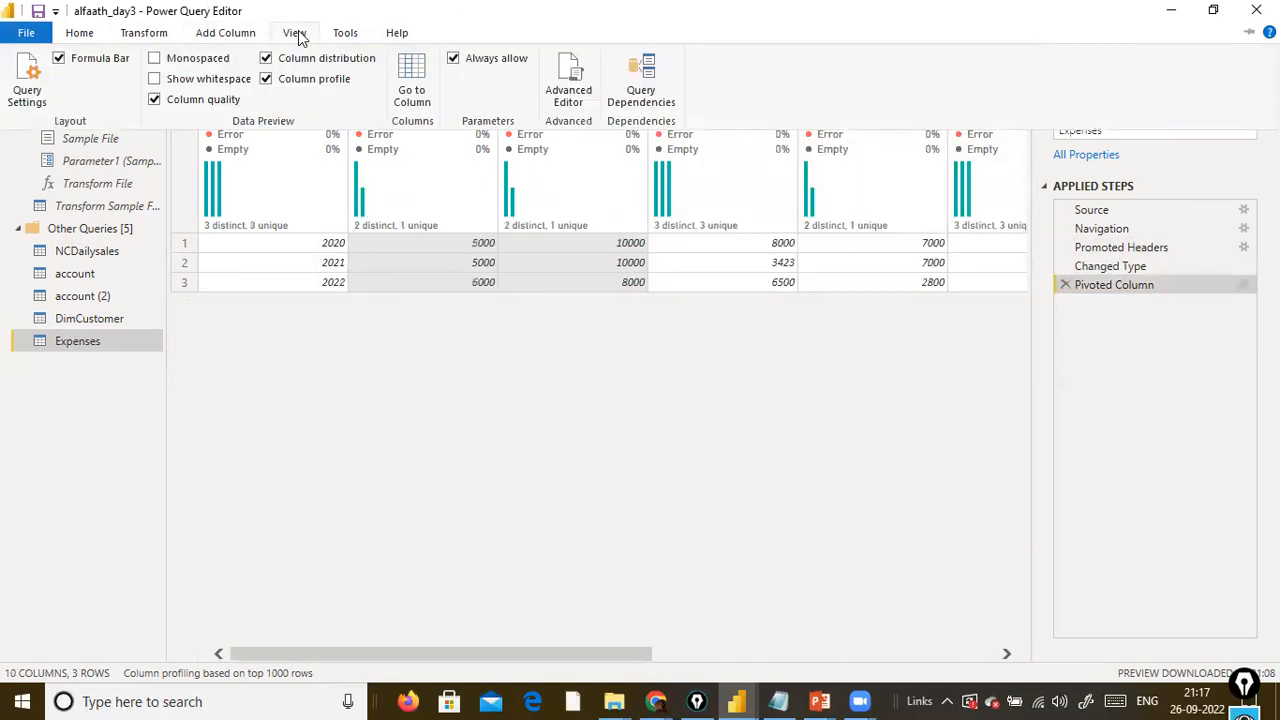
left_click(160, 33)
left_click(571, 60)
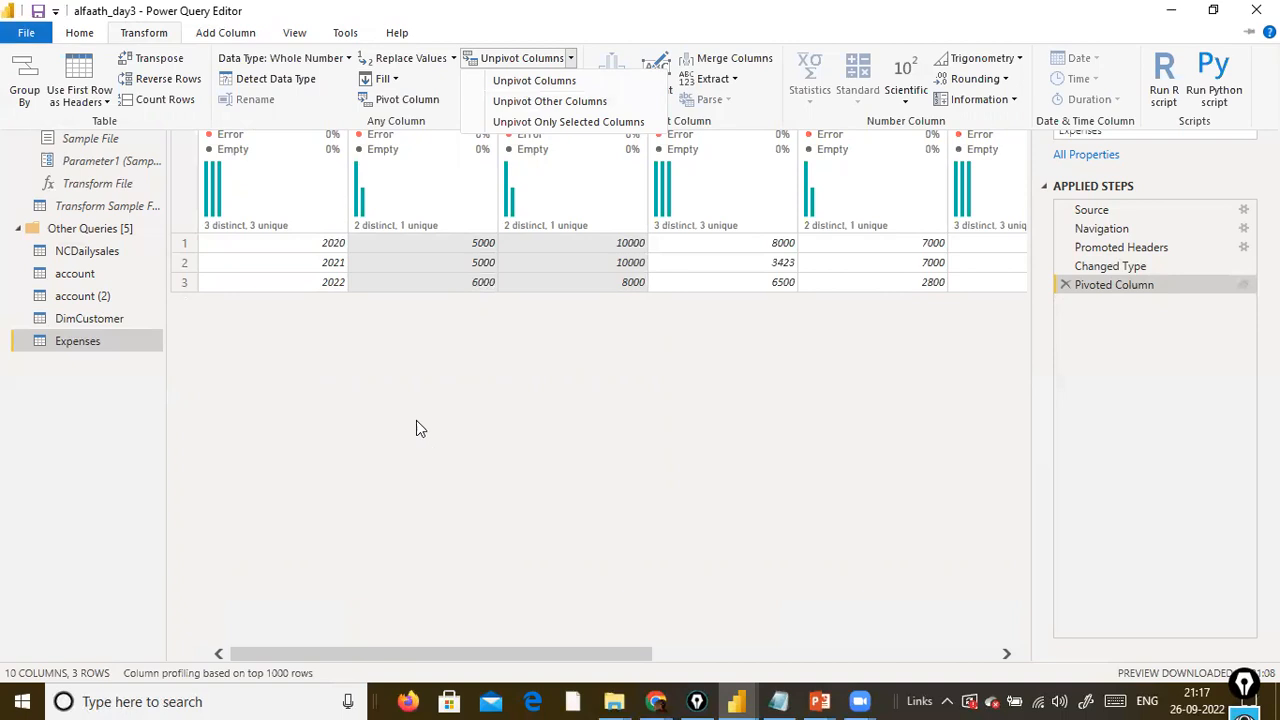
left_click(380, 389)
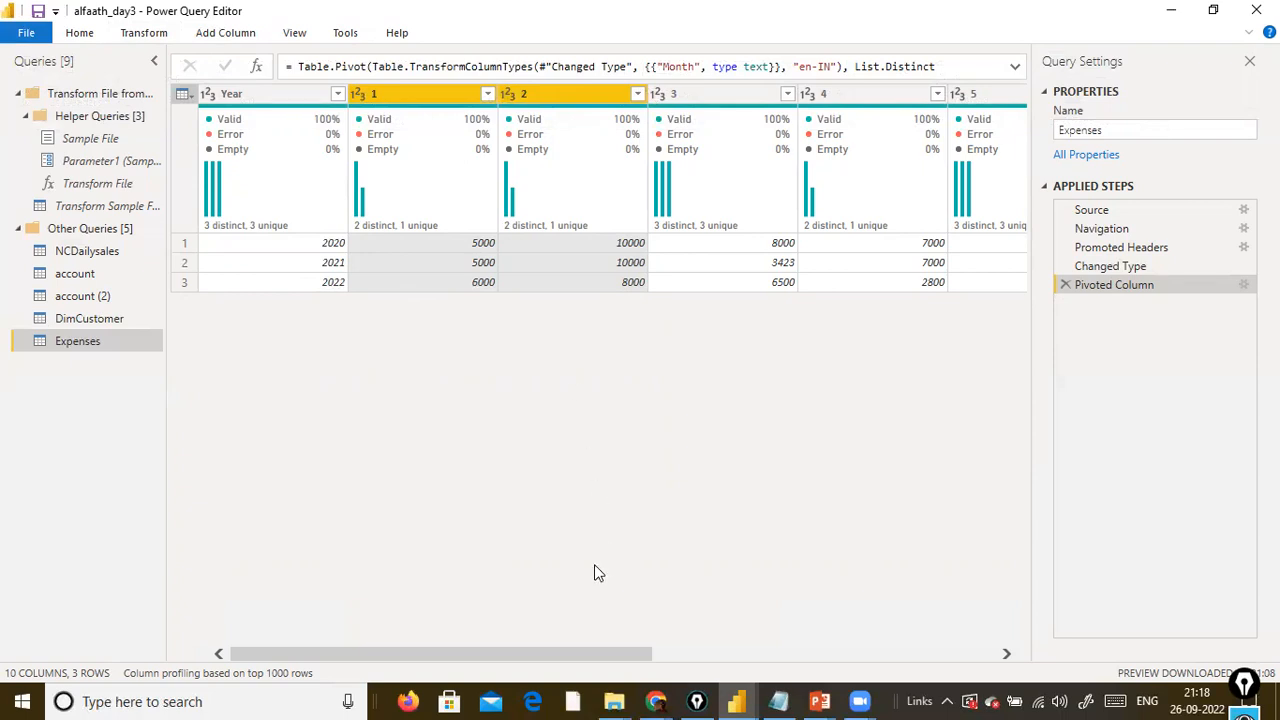
Unpivot only the selected Year column and review the resulting Attribute and Value columns.
left_click(225, 100)
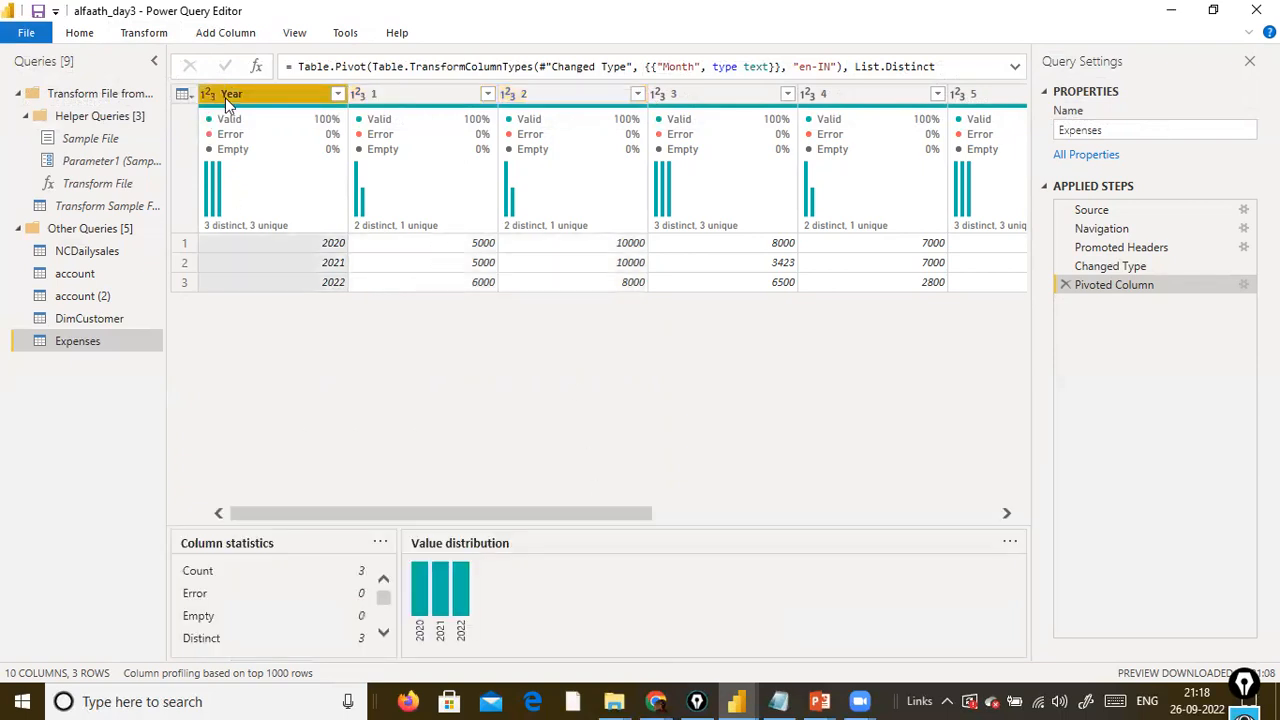
left_click(150, 38)
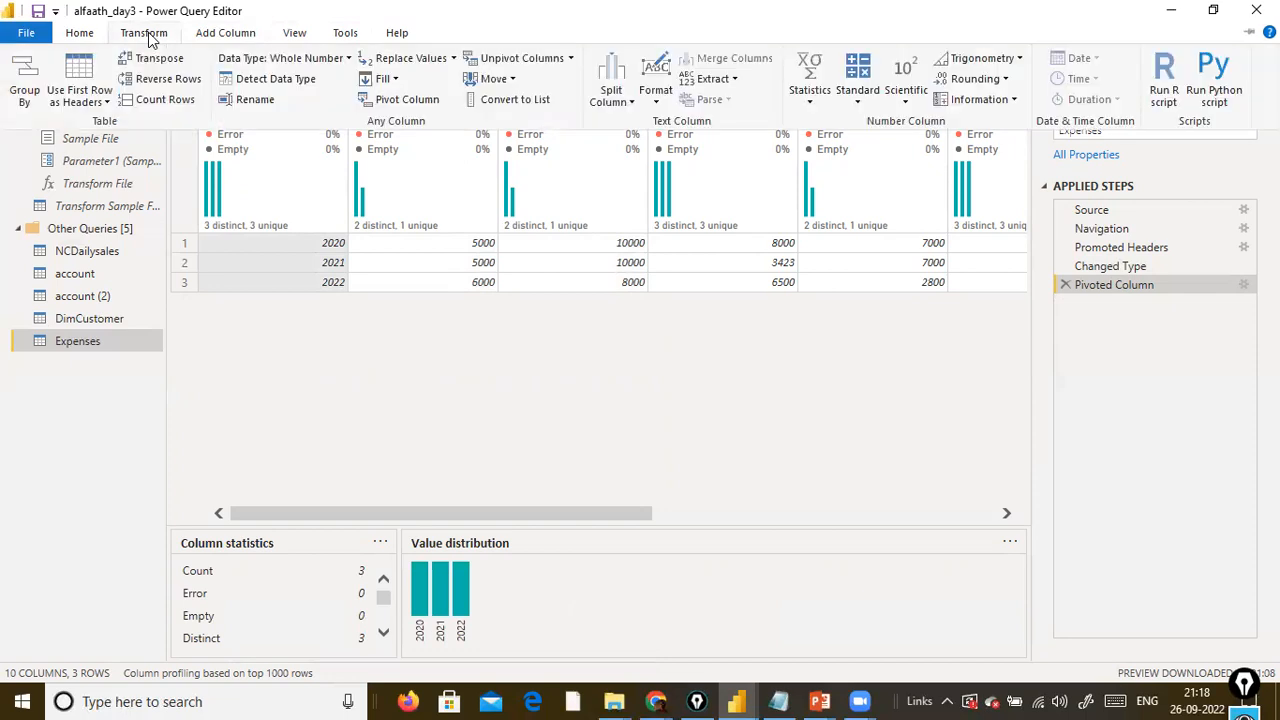
left_click(568, 58)
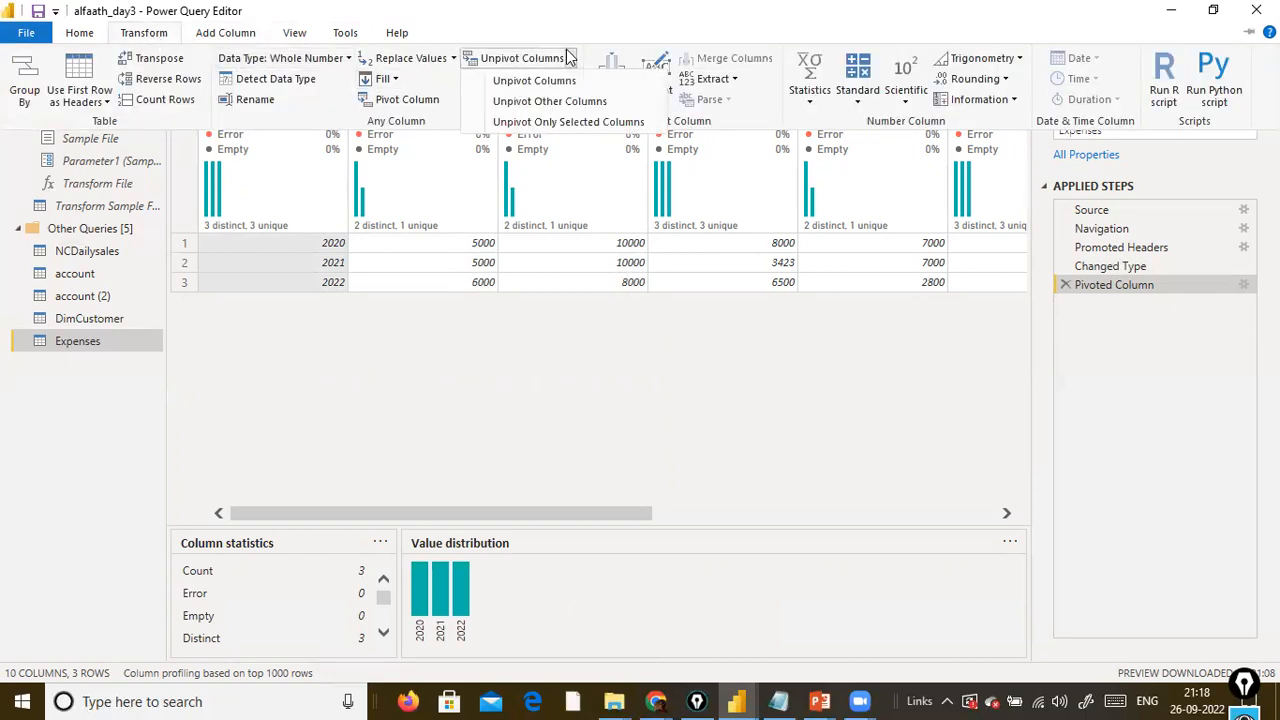
left_click(552, 121)
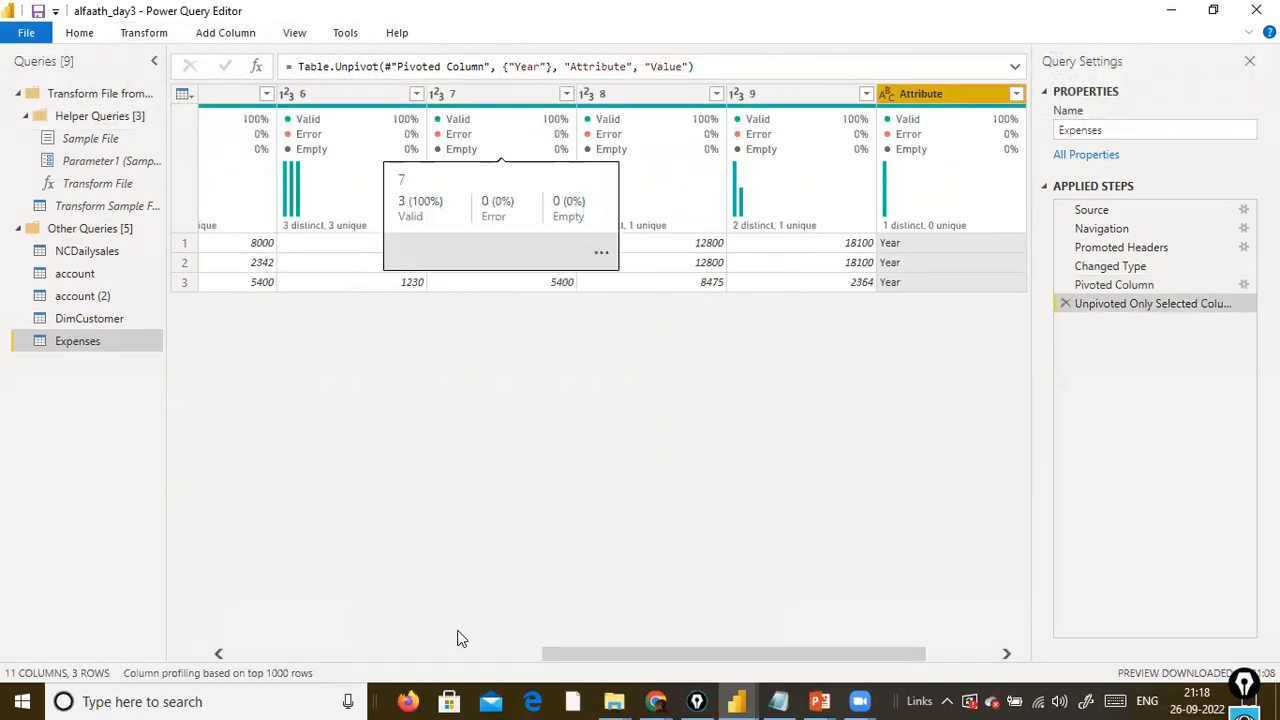
left_click_drag(590, 662, 1083, 624)
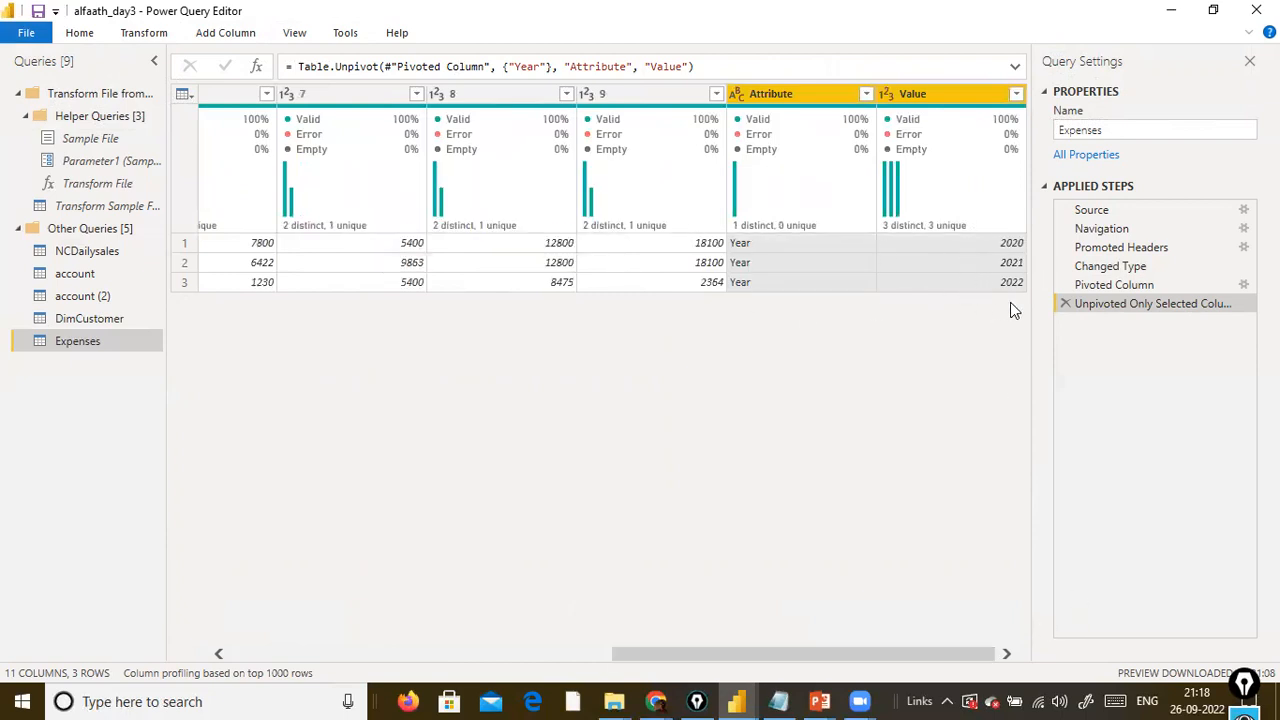
left_click(787, 249)
left_click(800, 268)
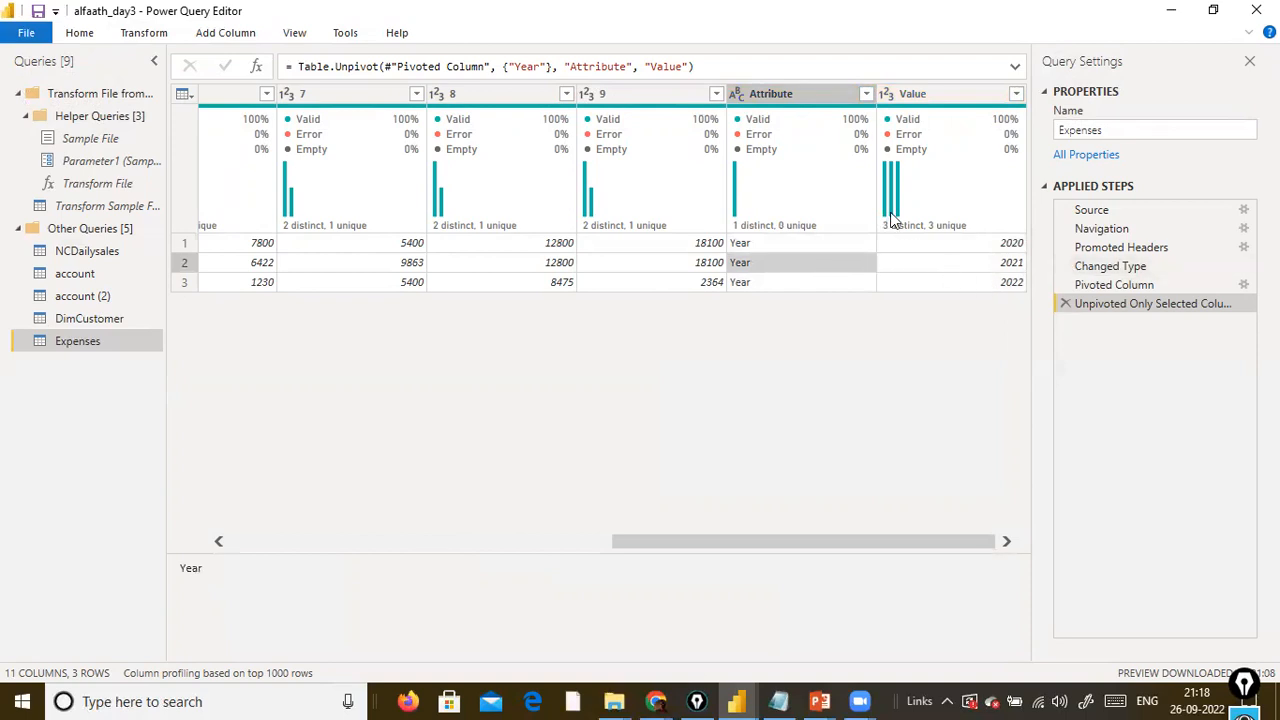
Delete the Unpivoted Only Selected Columns step and return to the first columns of the pivoted table.
left_click(1065, 303)
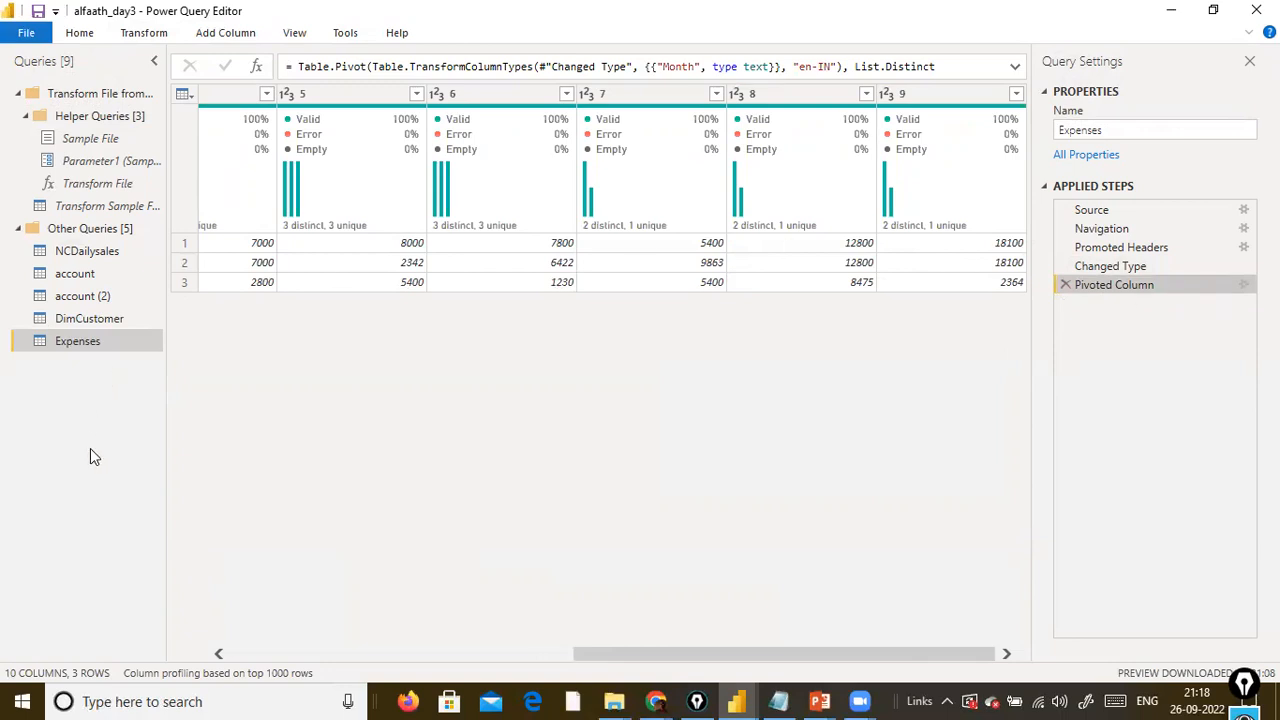
left_click(312, 656)
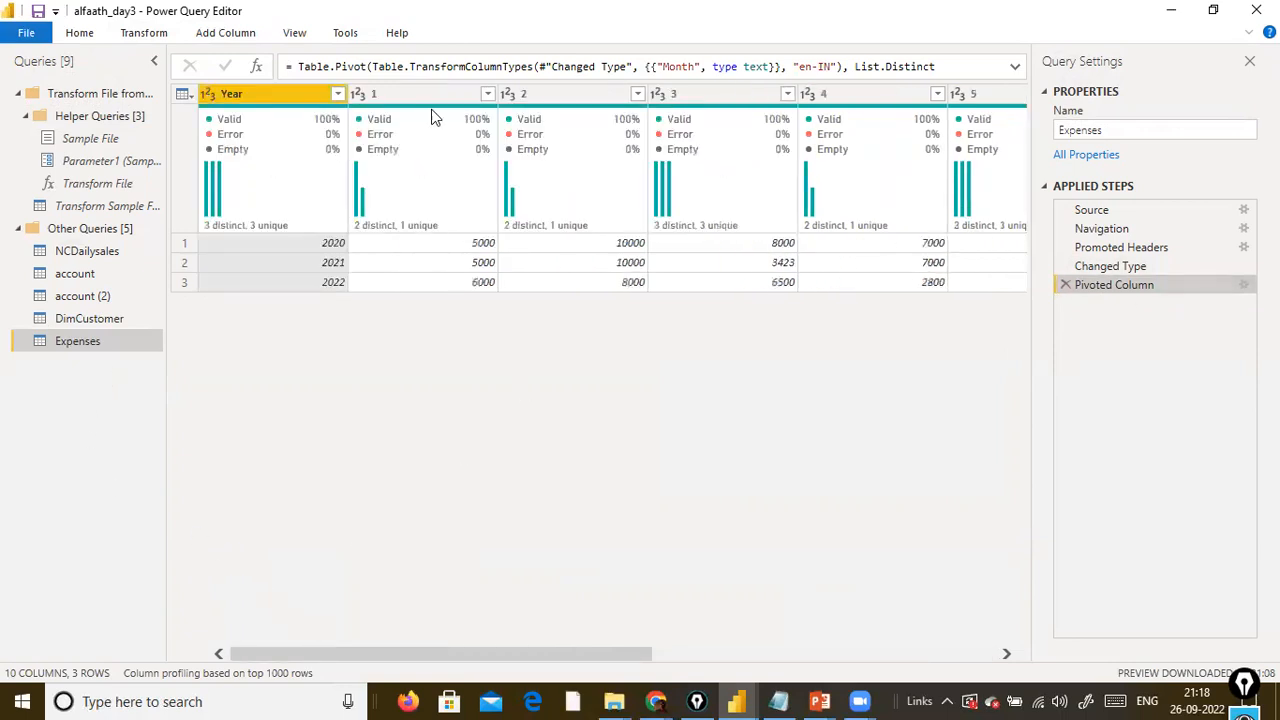
Unpivot all columns except Year in the pivoted Expenses table with Unpivot Other Columns.
left_click(155, 33)
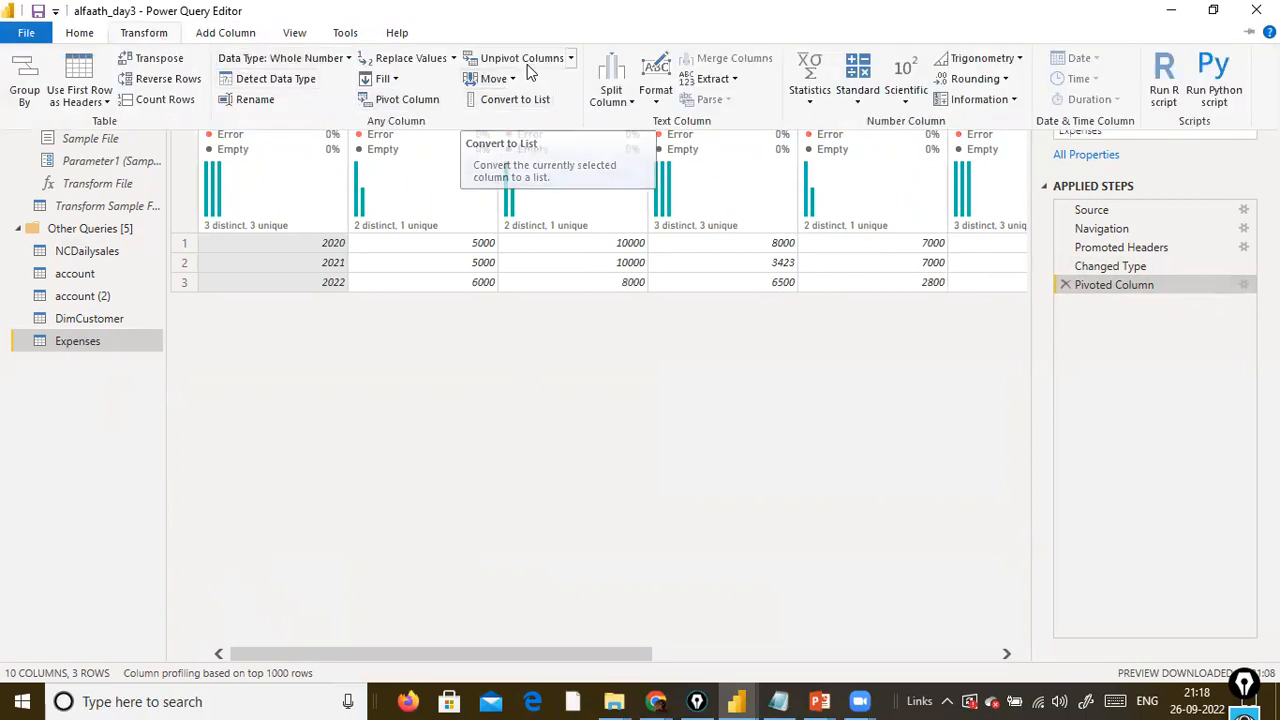
left_click(570, 58)
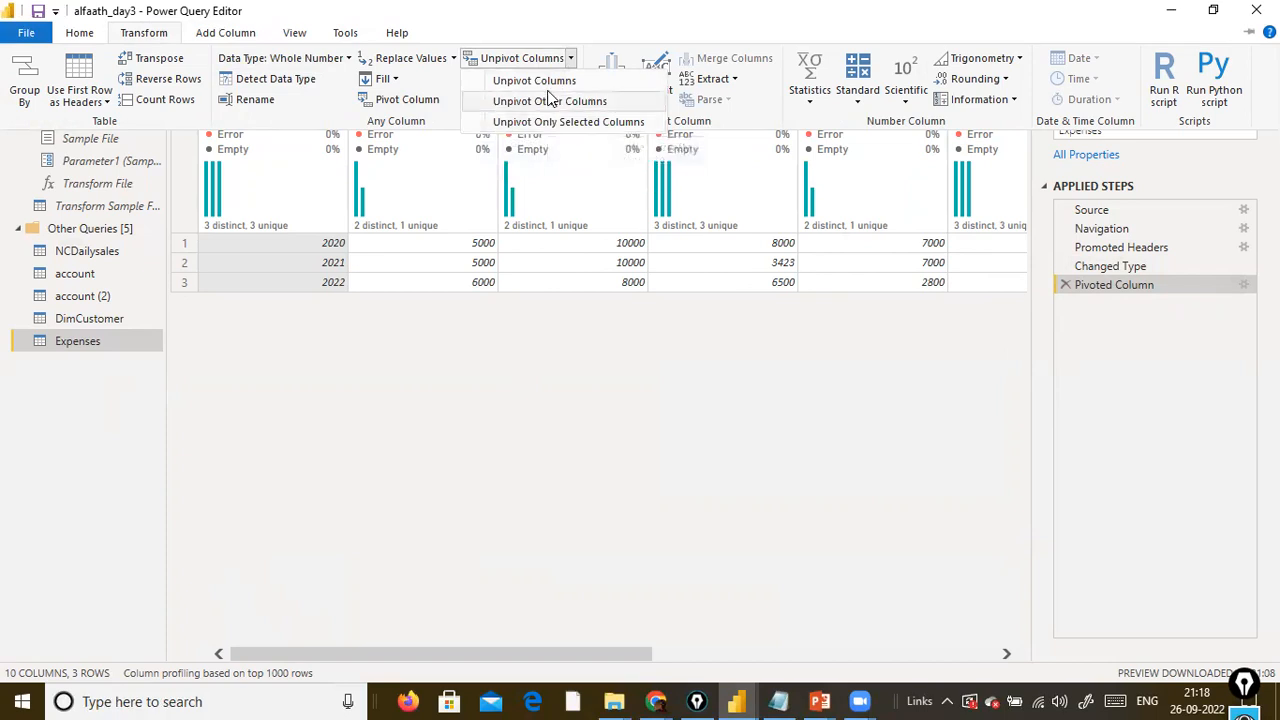
left_click(548, 101)
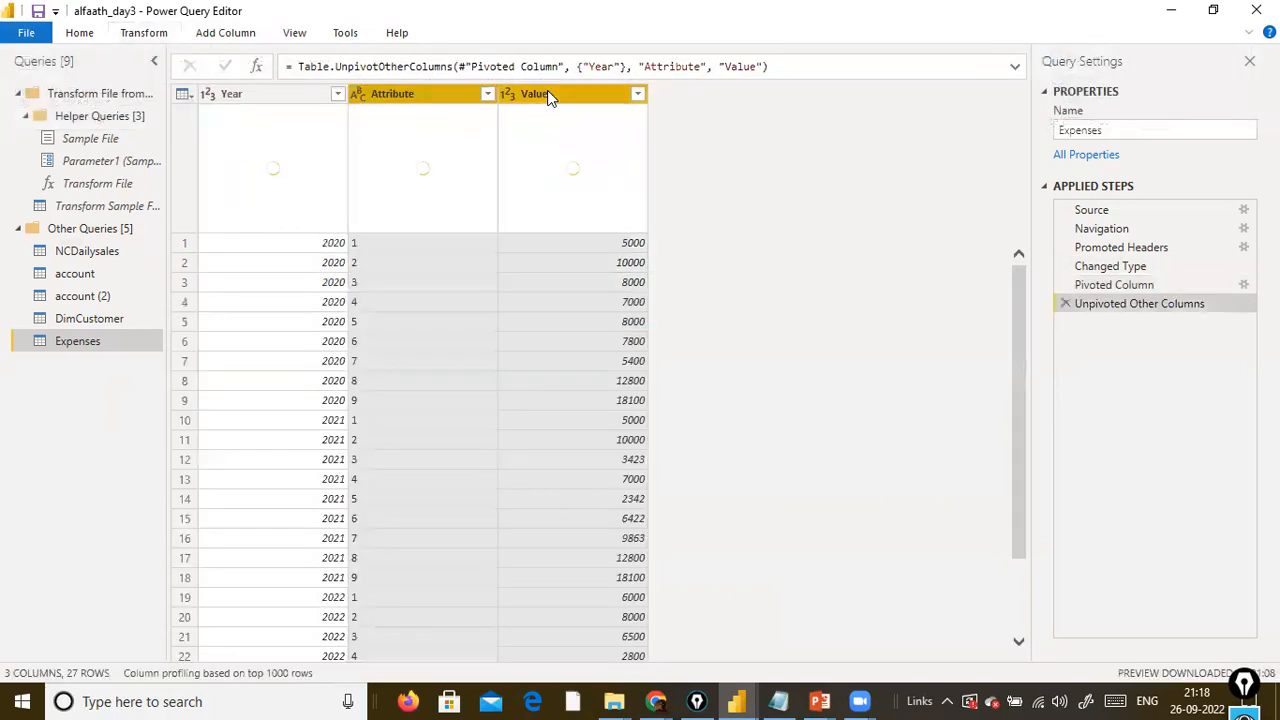
Rename the Attribute column as Month.
double_click(409, 93)
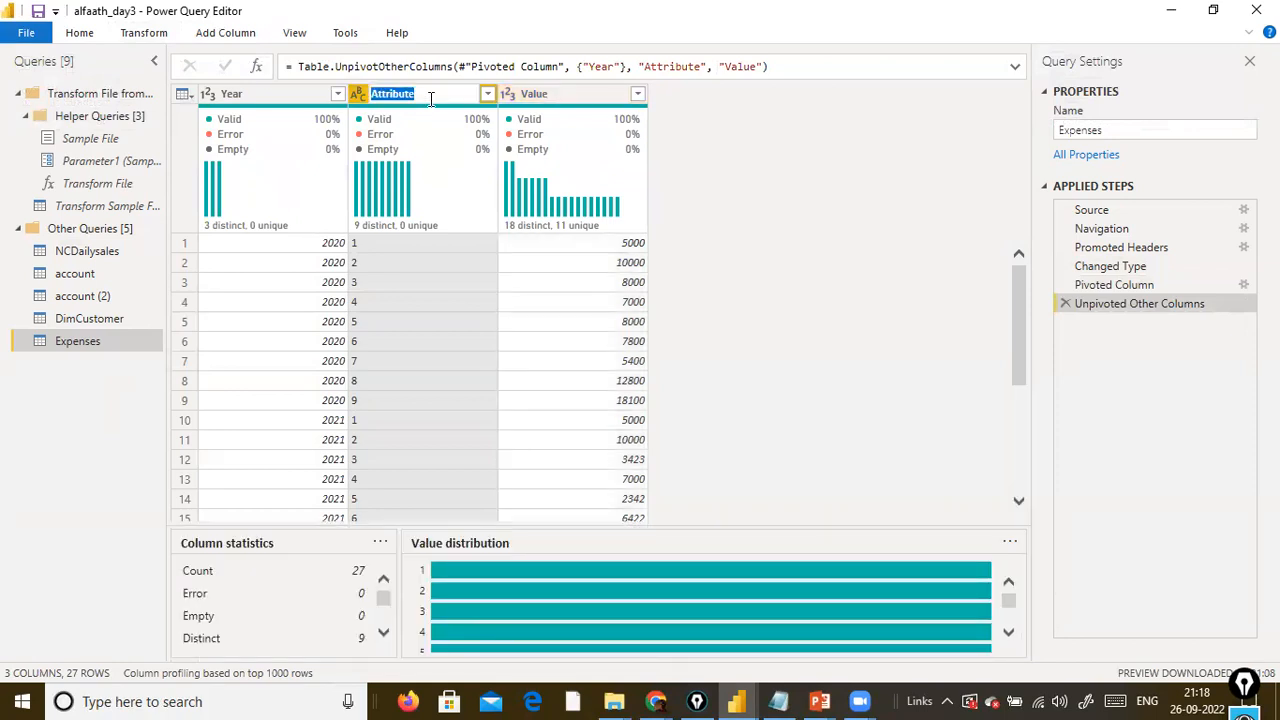
type("Mont")
key("BackSpace")
key("BackSpace")
key("BackSpace")
type("onth")
key("Return")
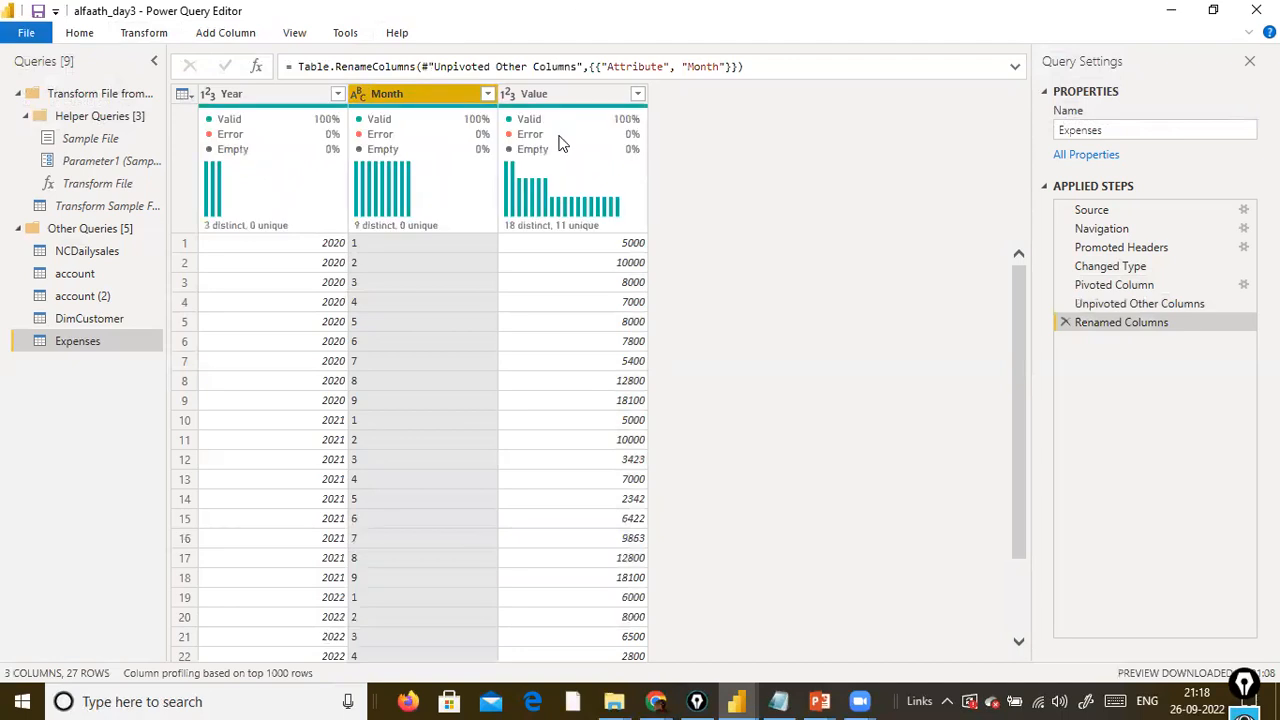
double_click(542, 93)
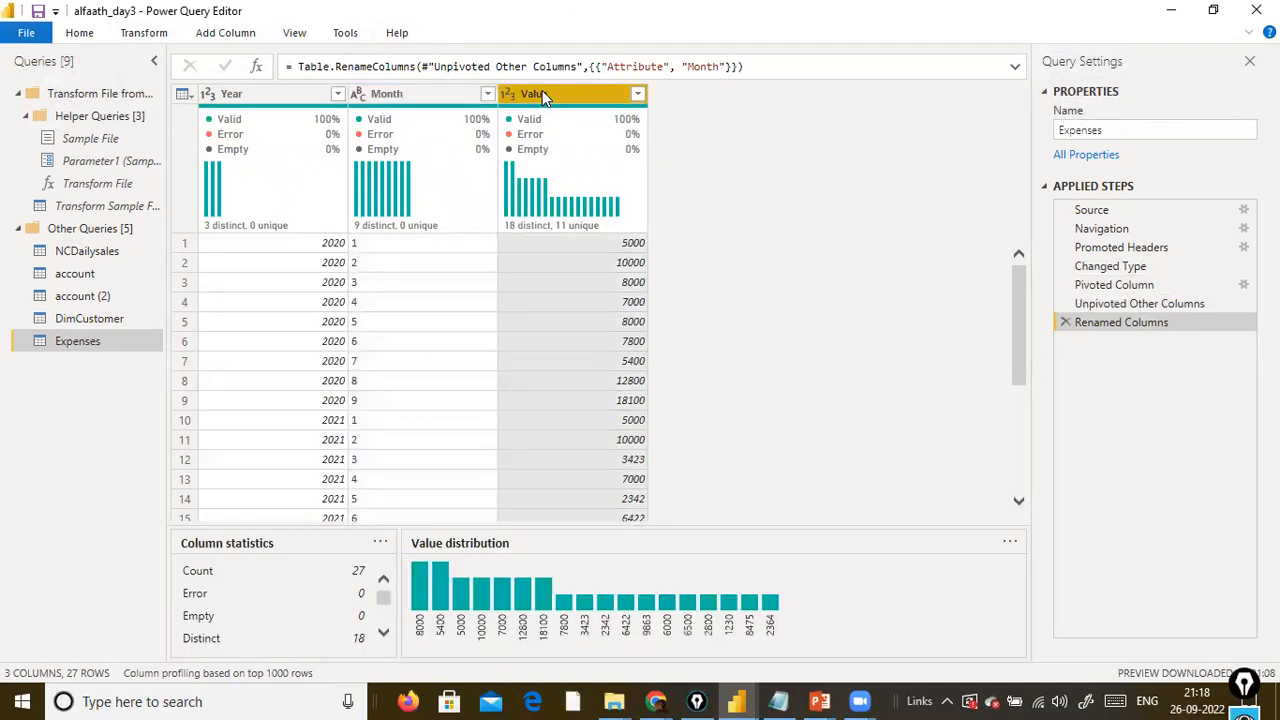
type("Year")
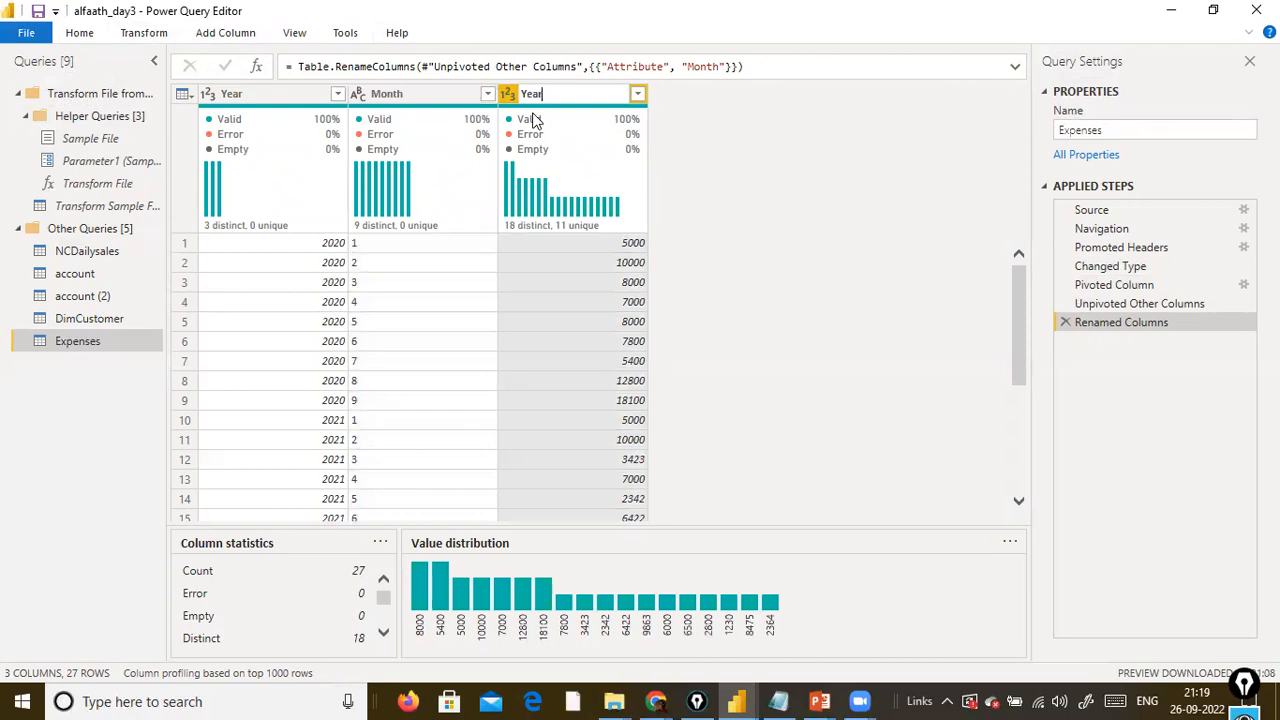
left_click(844, 248)
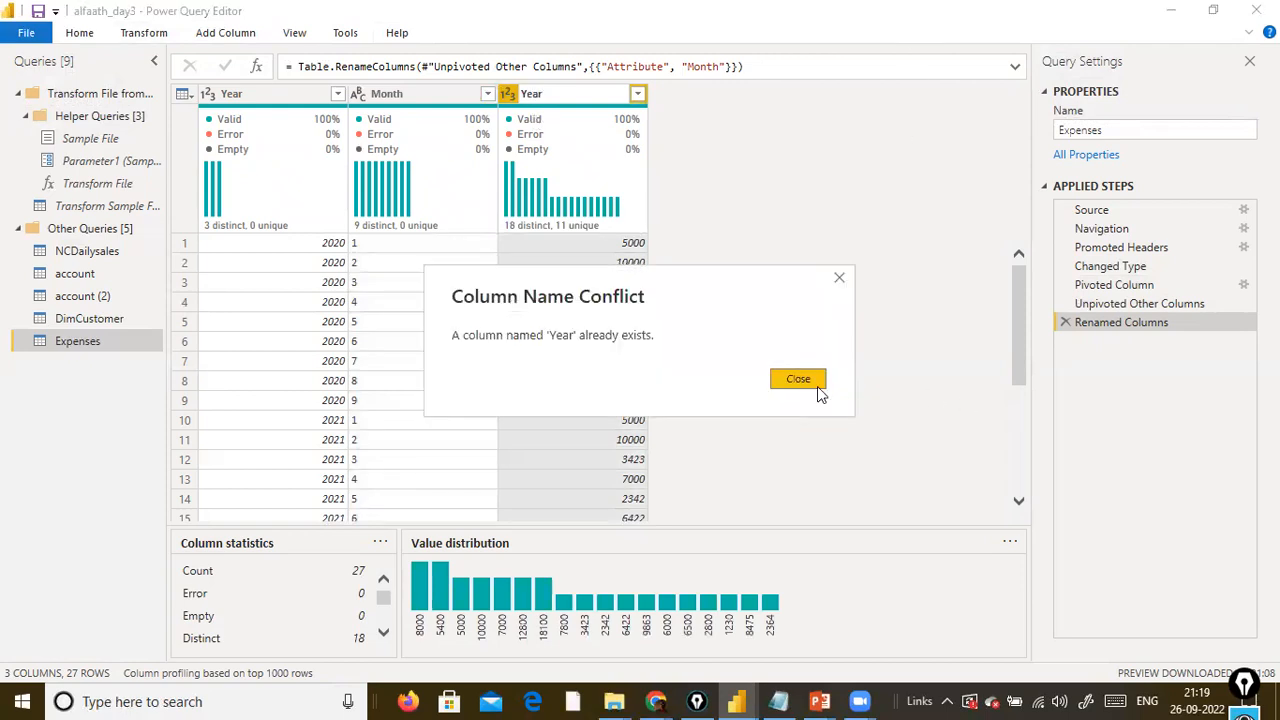
left_click(817, 387)
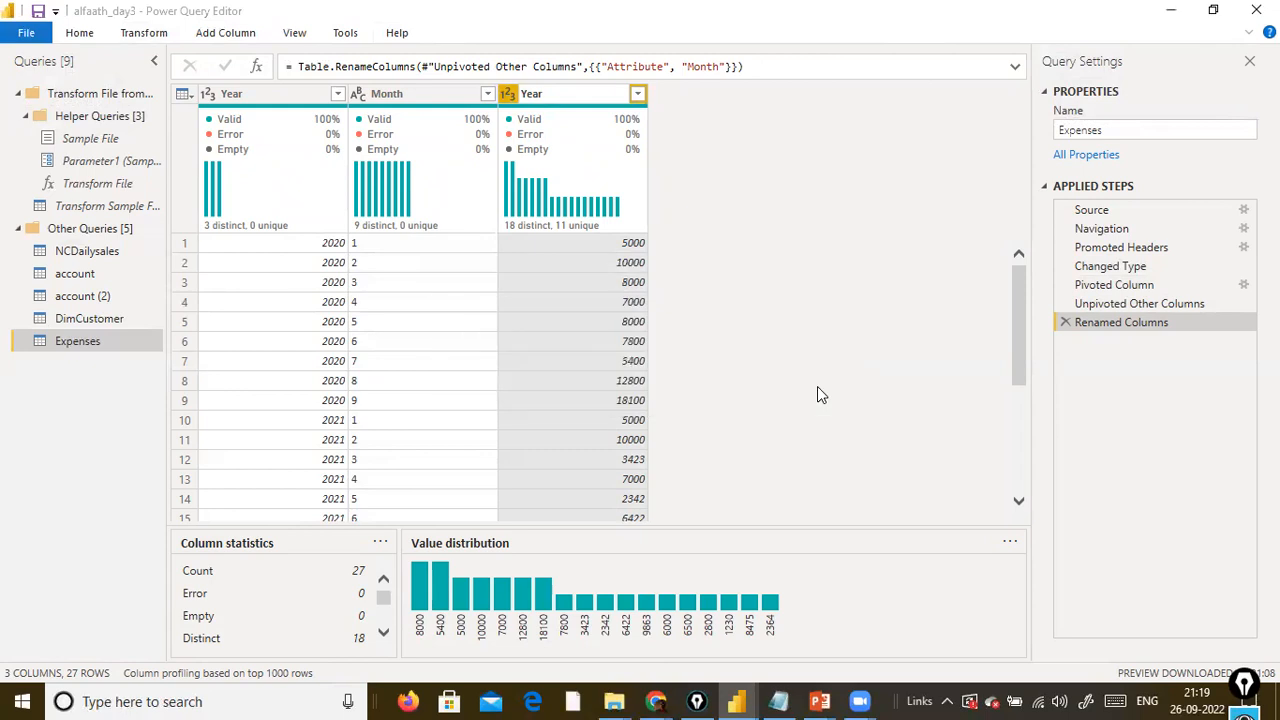
Rename the Value column as Expenses.
double_click(596, 95)
type("Expenses")
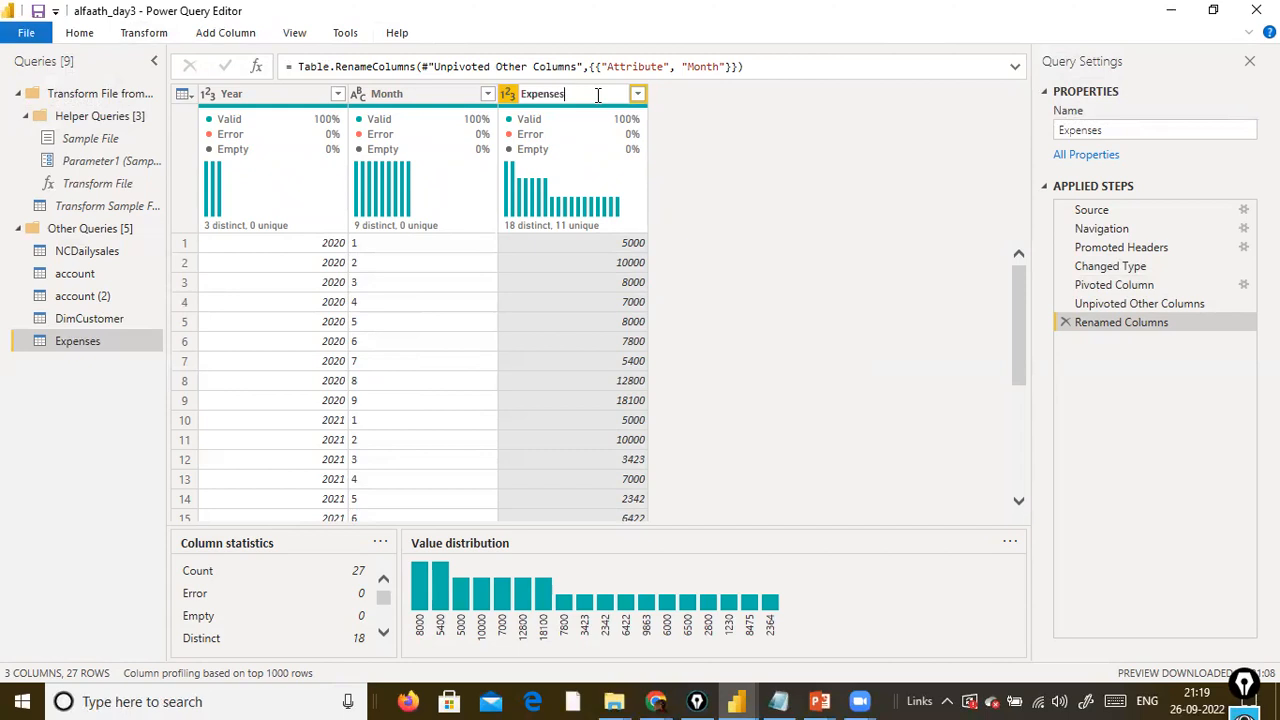
key("Return")
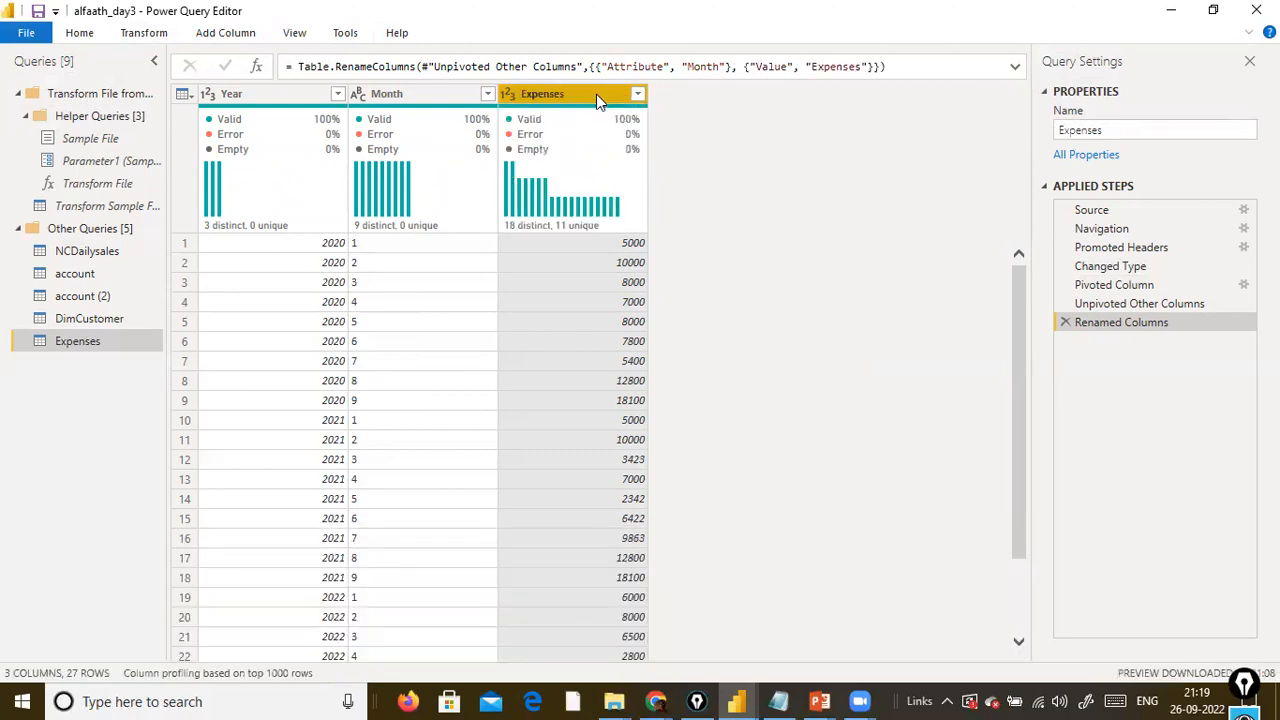
Pivot the Year column using Expenses as the values column.
left_click(265, 97)
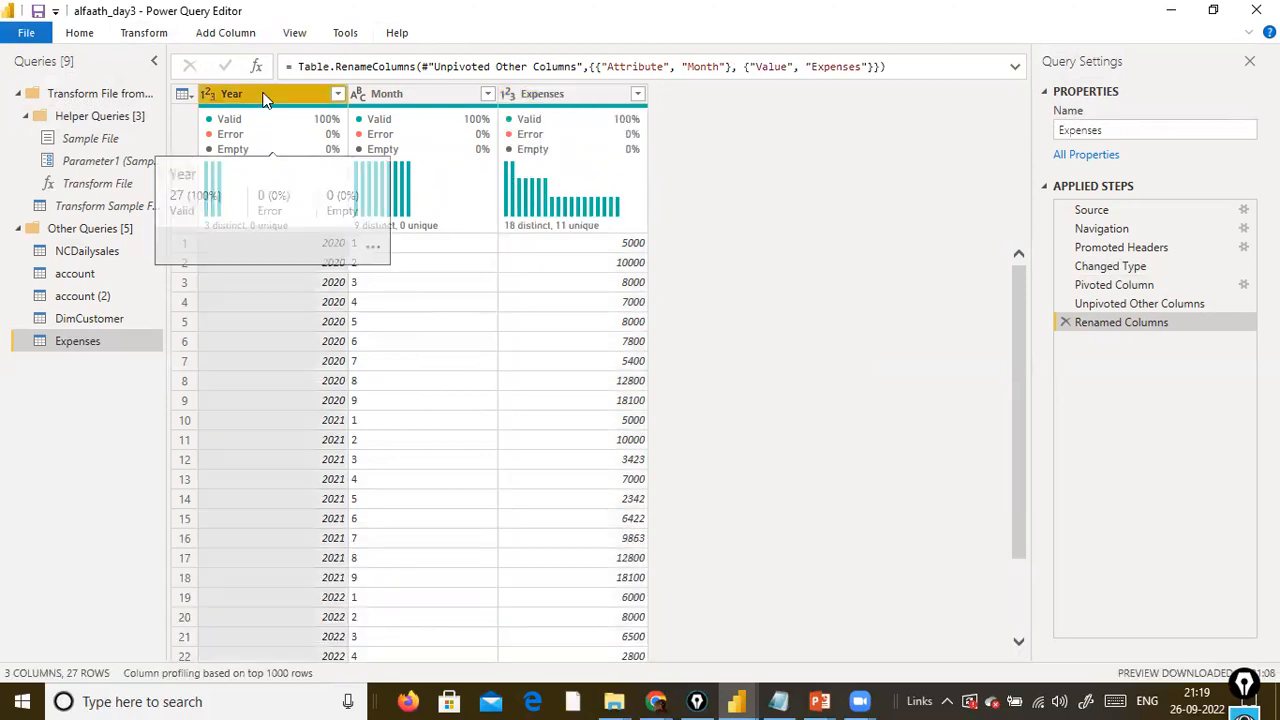
left_click(144, 33)
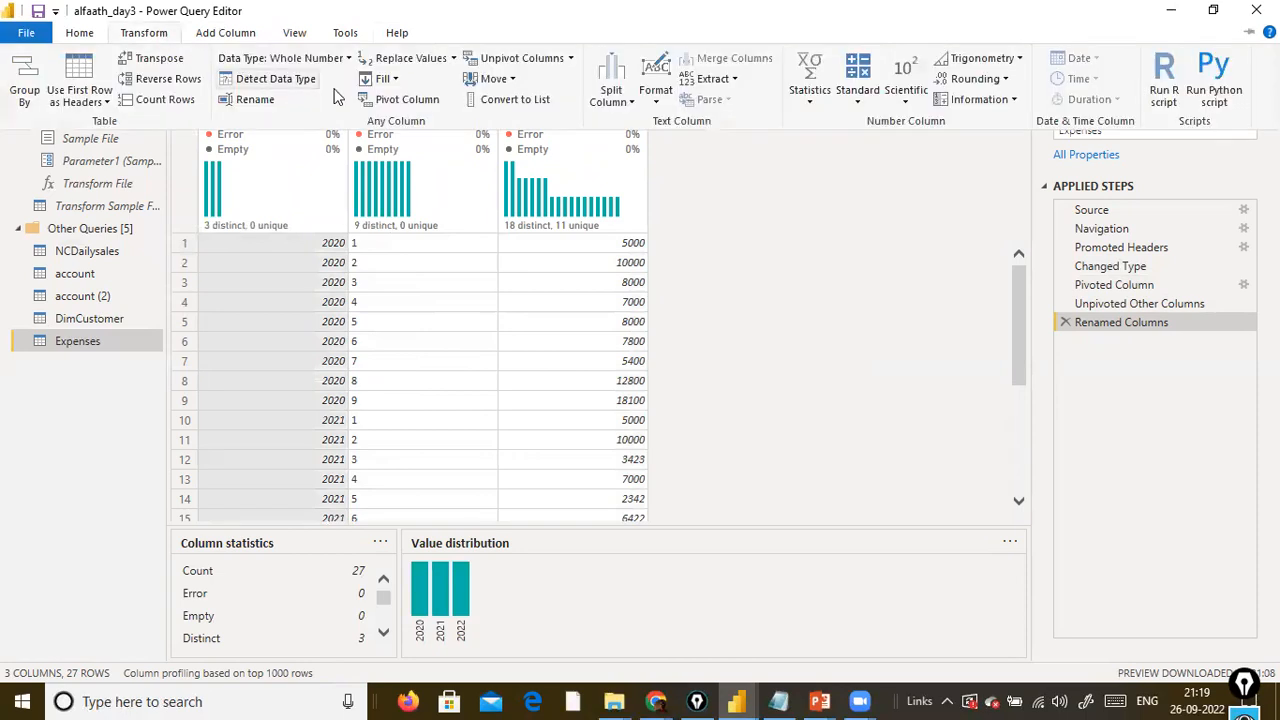
left_click(436, 106)
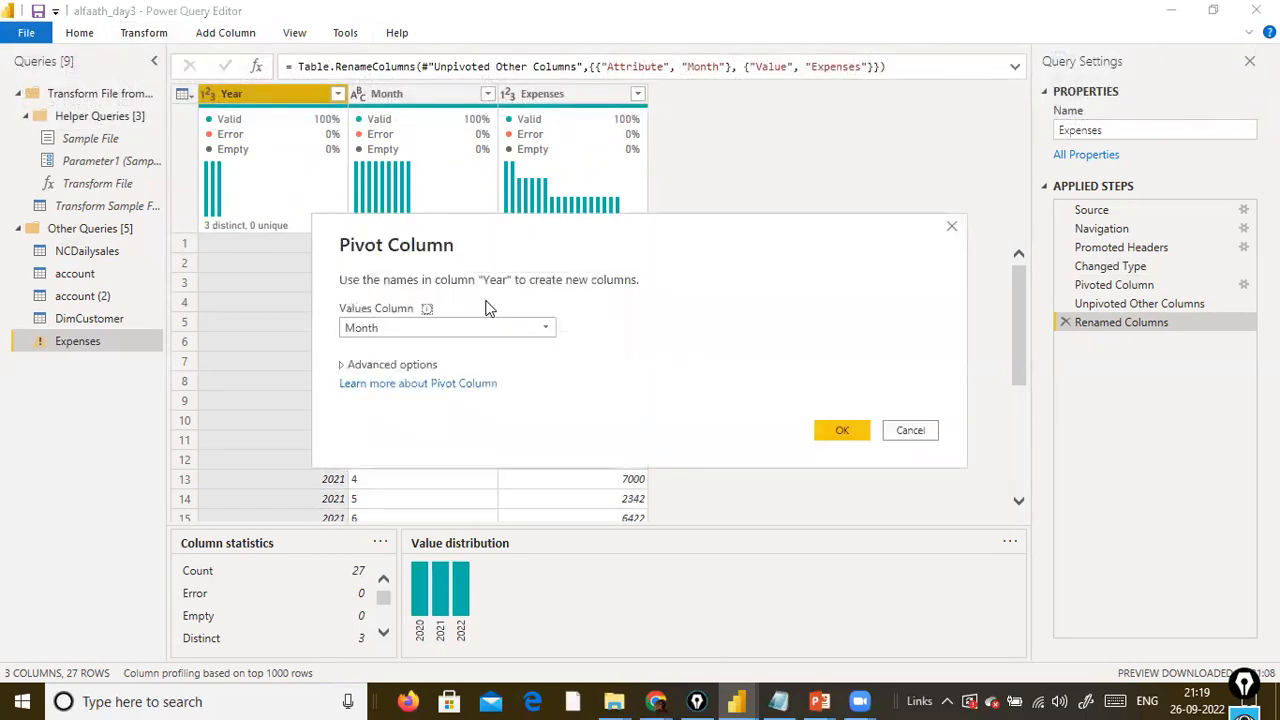
left_click(497, 326)
left_click(460, 367)
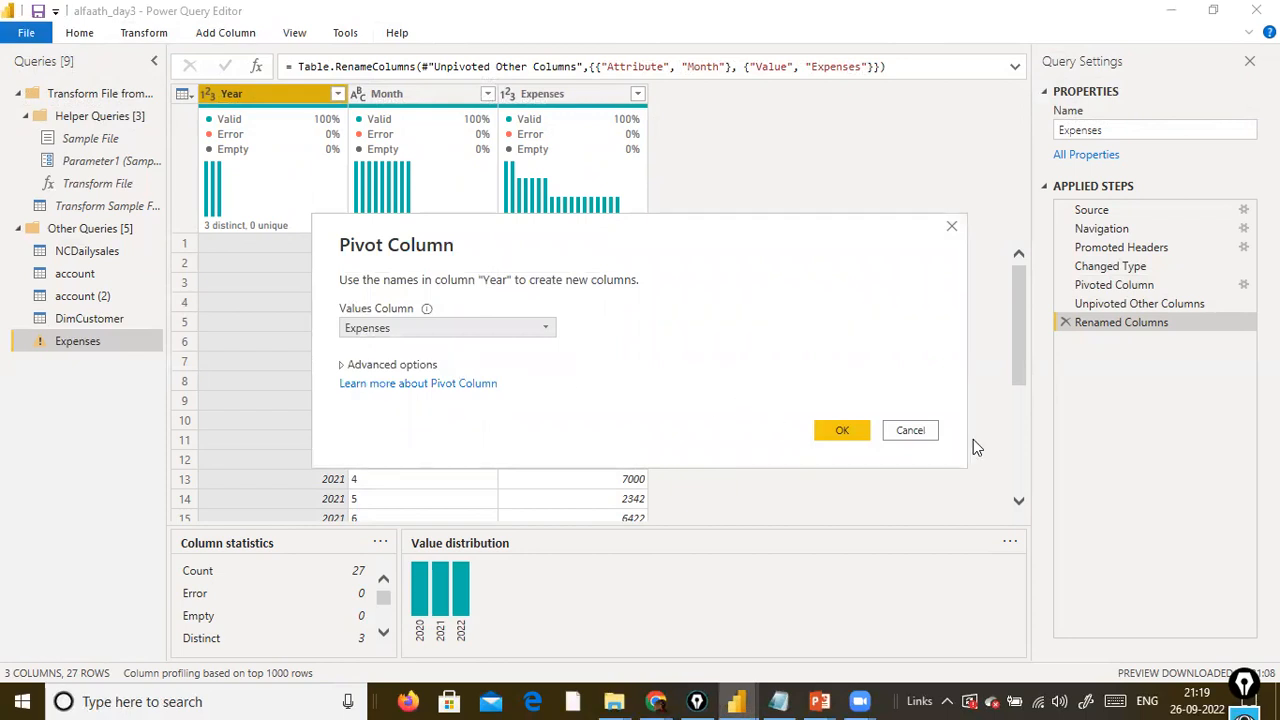
left_click(828, 430)
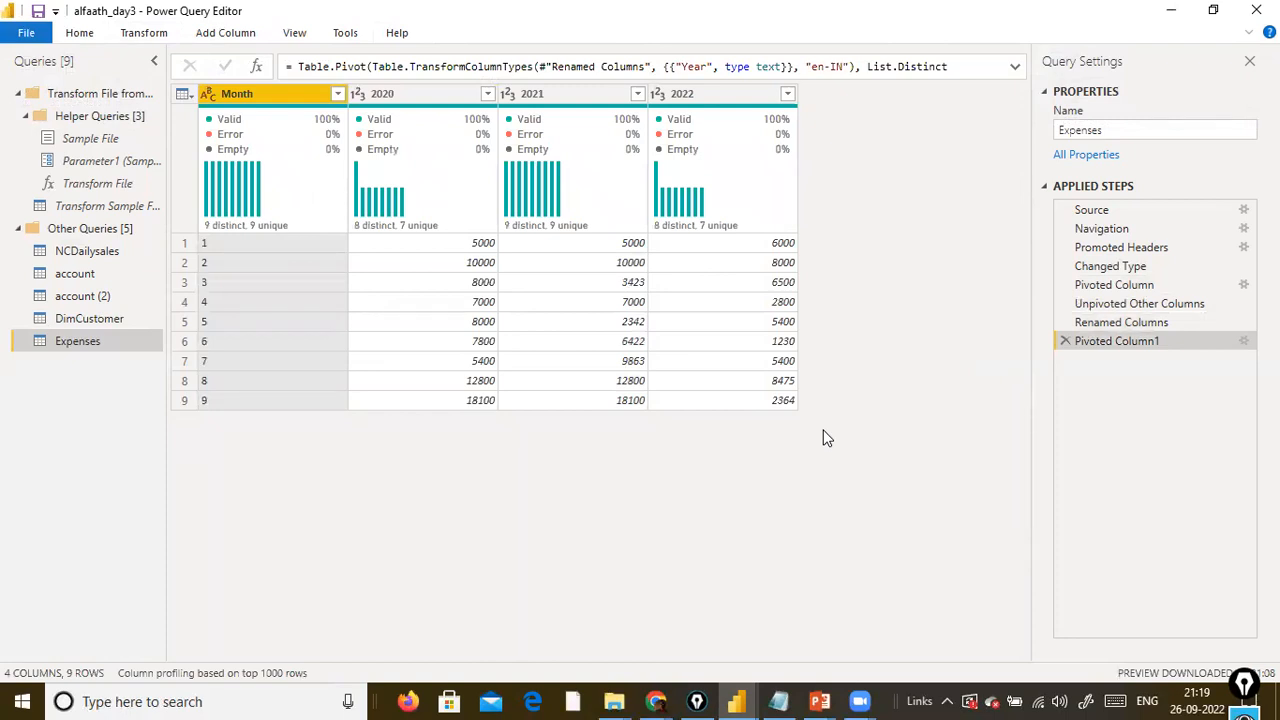
Unpivot only the selected Month column and inspect cells in the resulting Attribute, Value and 2020 columns.
left_click(148, 33)
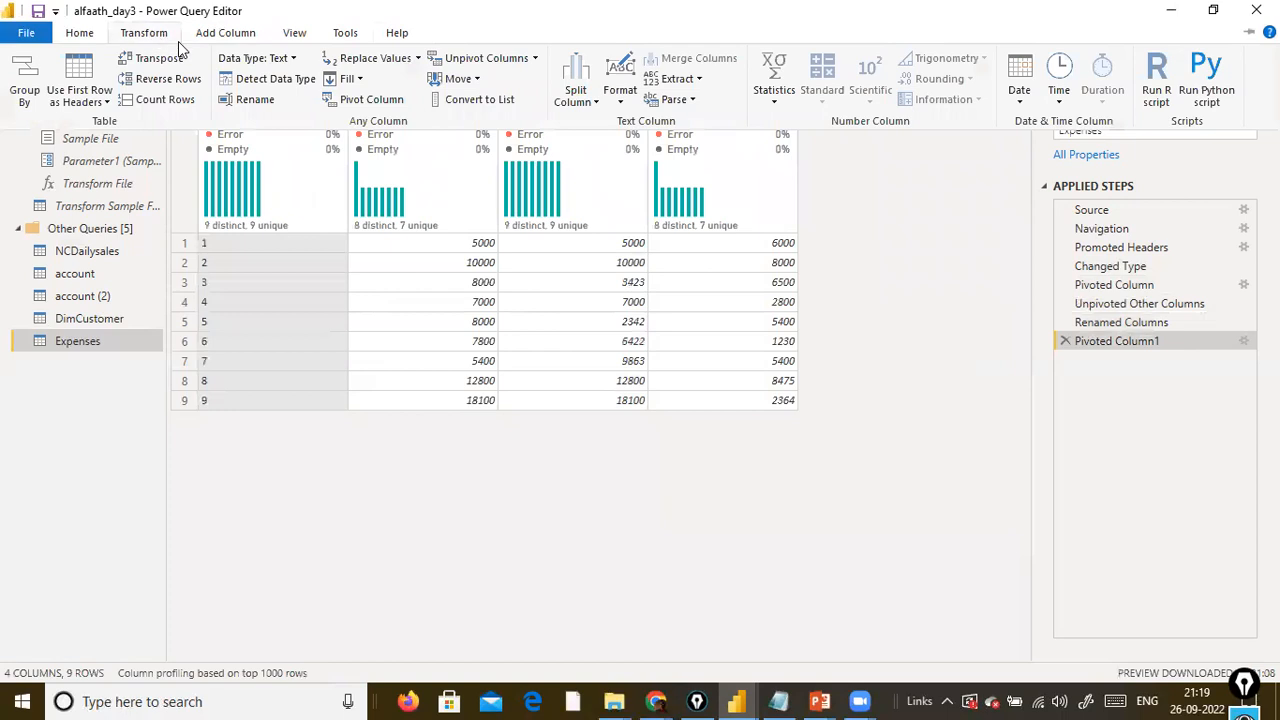
left_click(533, 58)
left_click(521, 122)
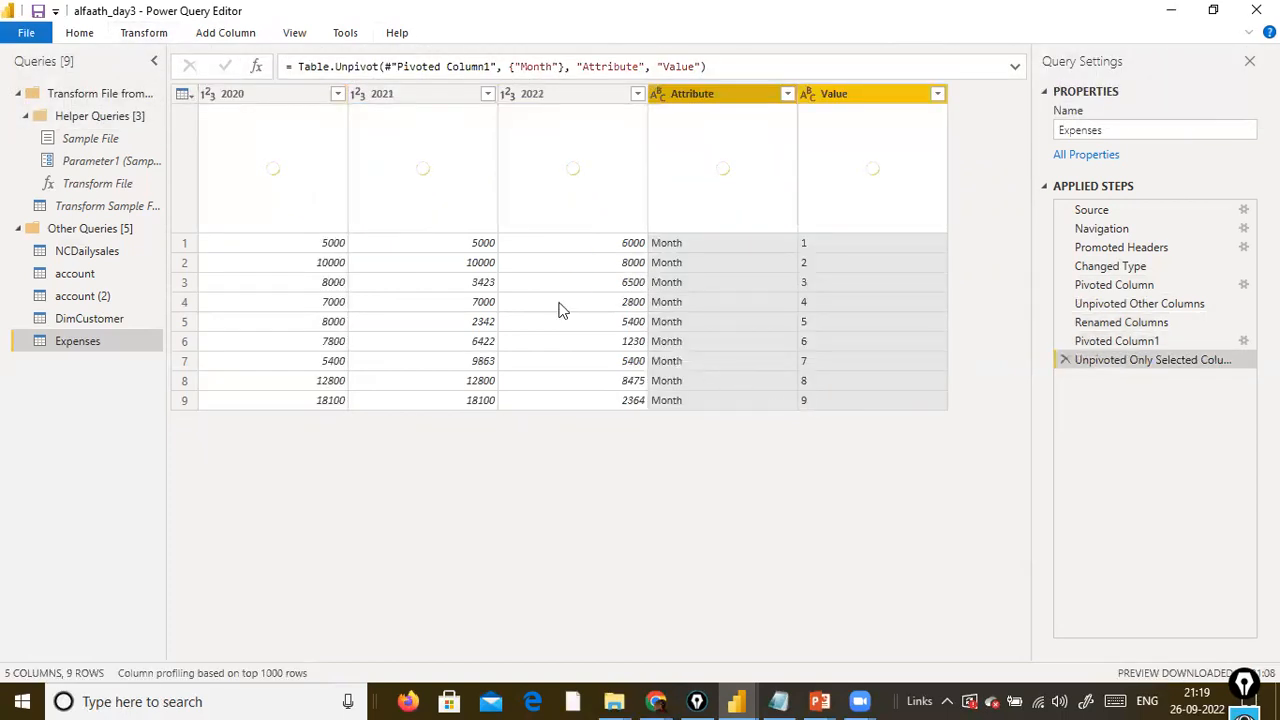
left_click(724, 251)
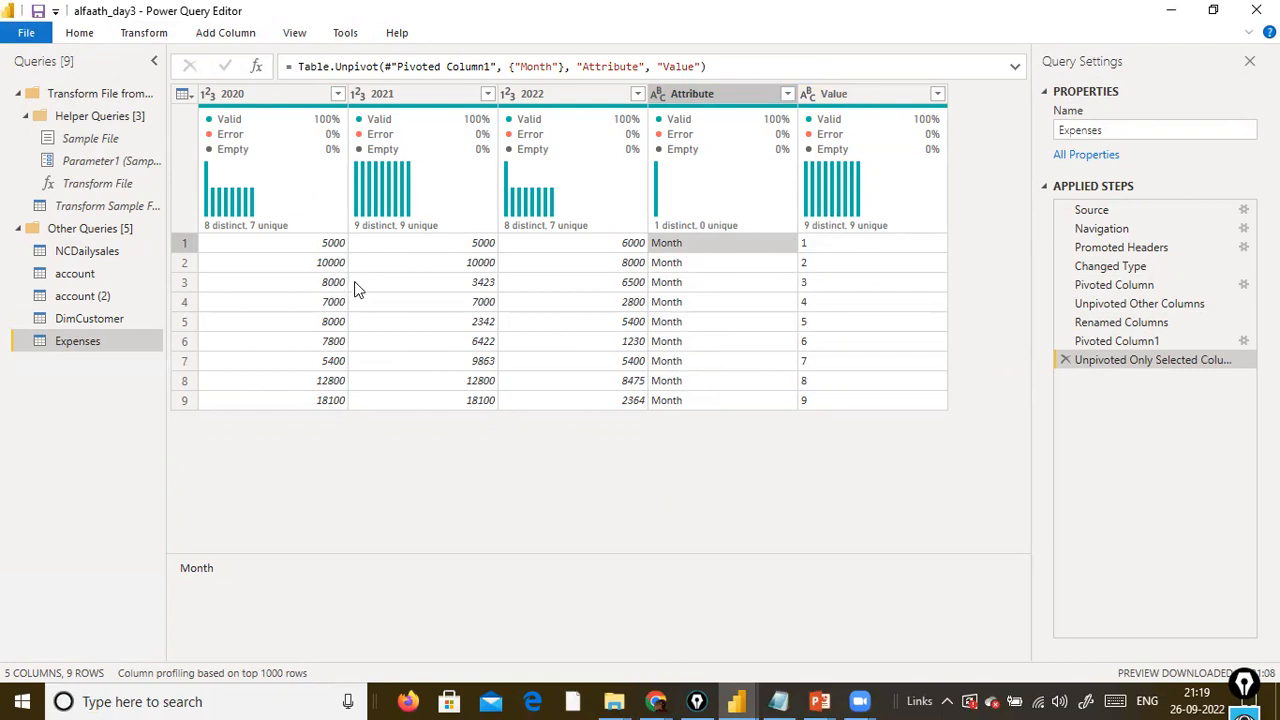
left_click(815, 260)
left_click(277, 240)
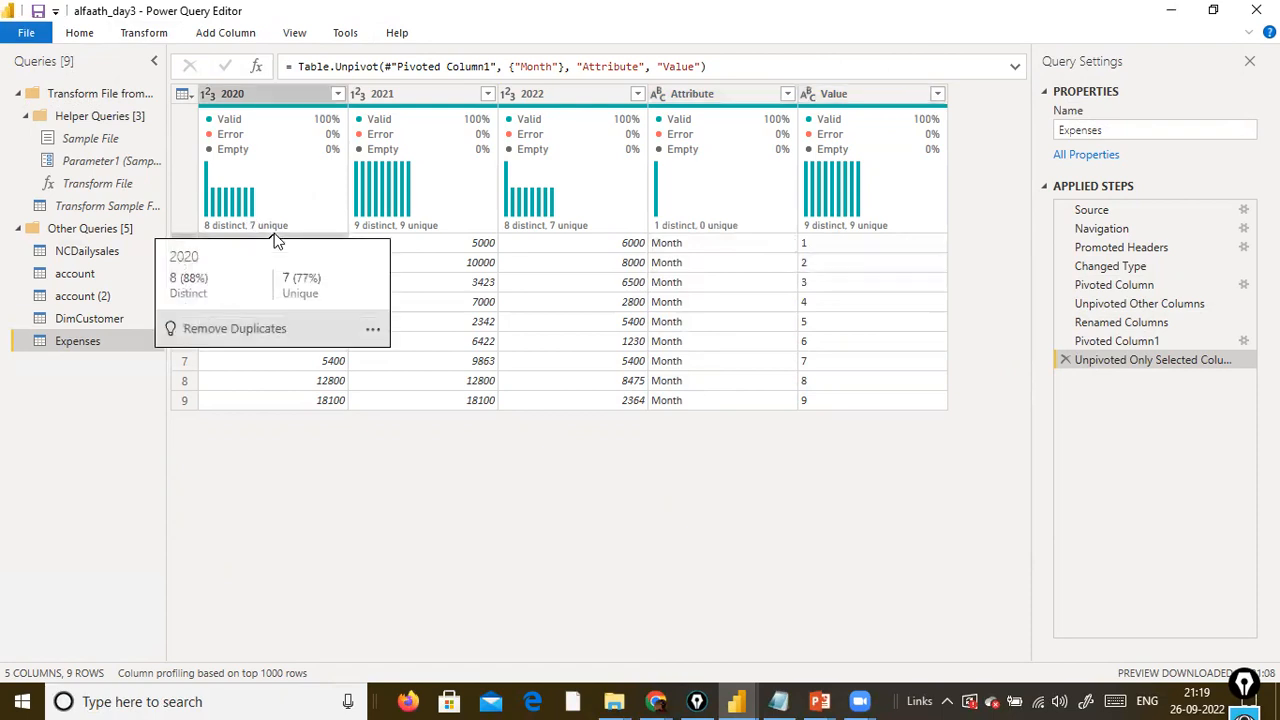
left_click(755, 292)
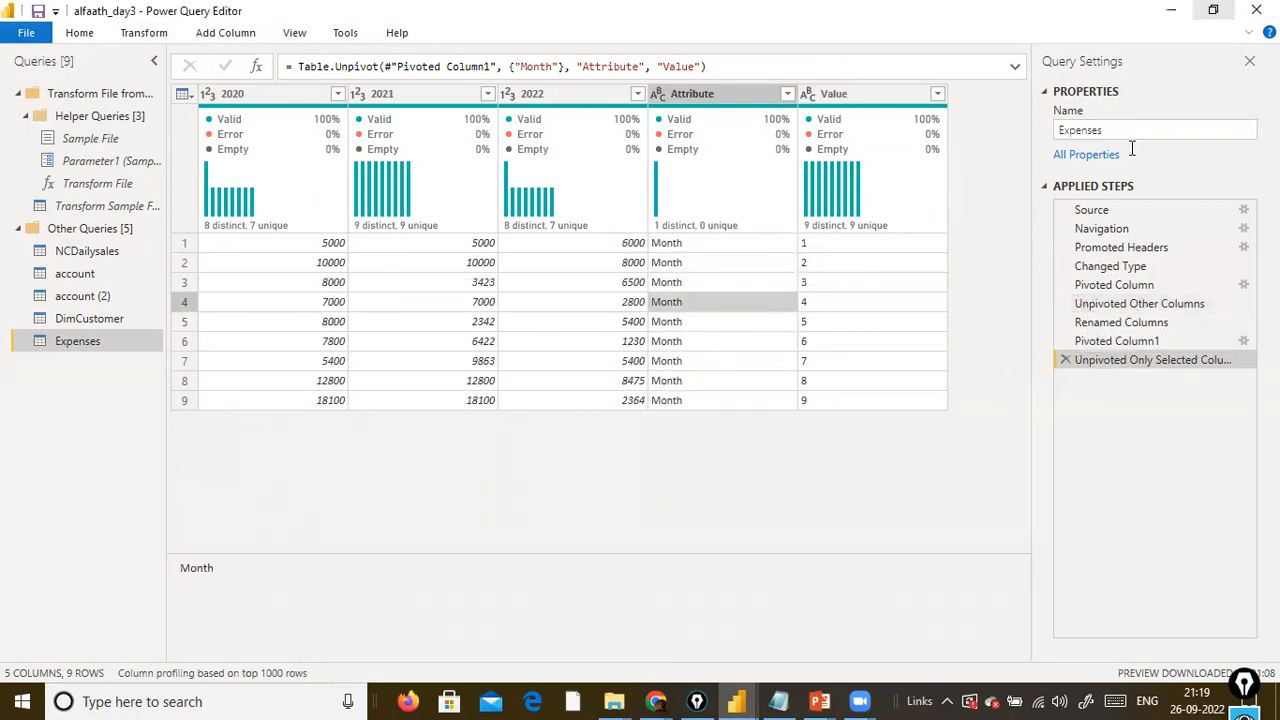
Review the unpivot options and examine the first two rows across the year, Attribute and Value columns.
left_click(168, 37)
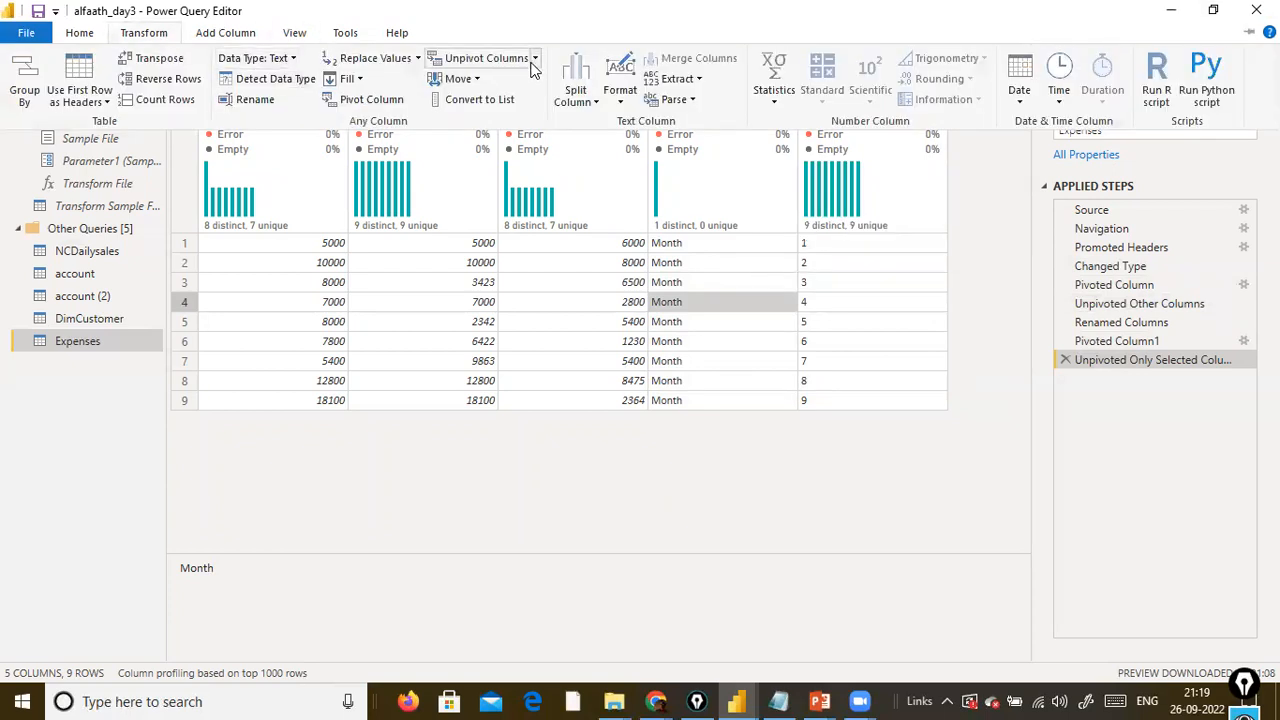
left_click(535, 58)
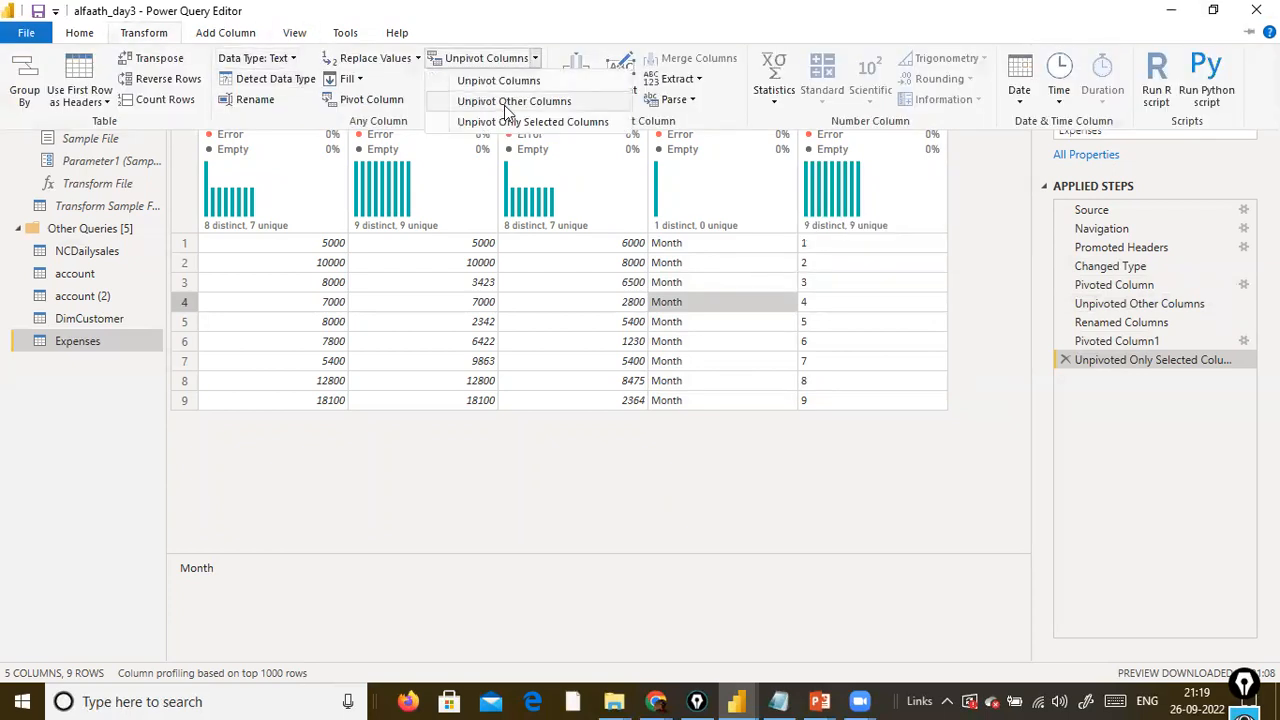
left_click(737, 491)
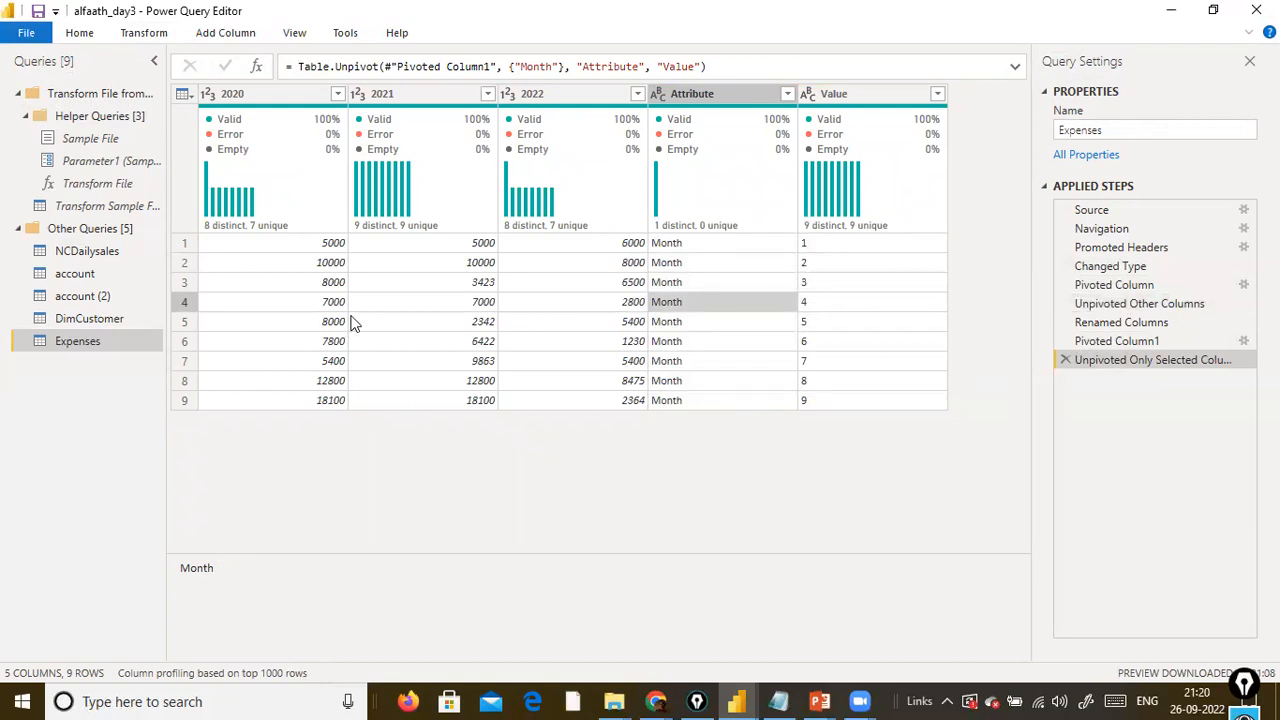
left_click(381, 266)
key("Left")
key("Left")
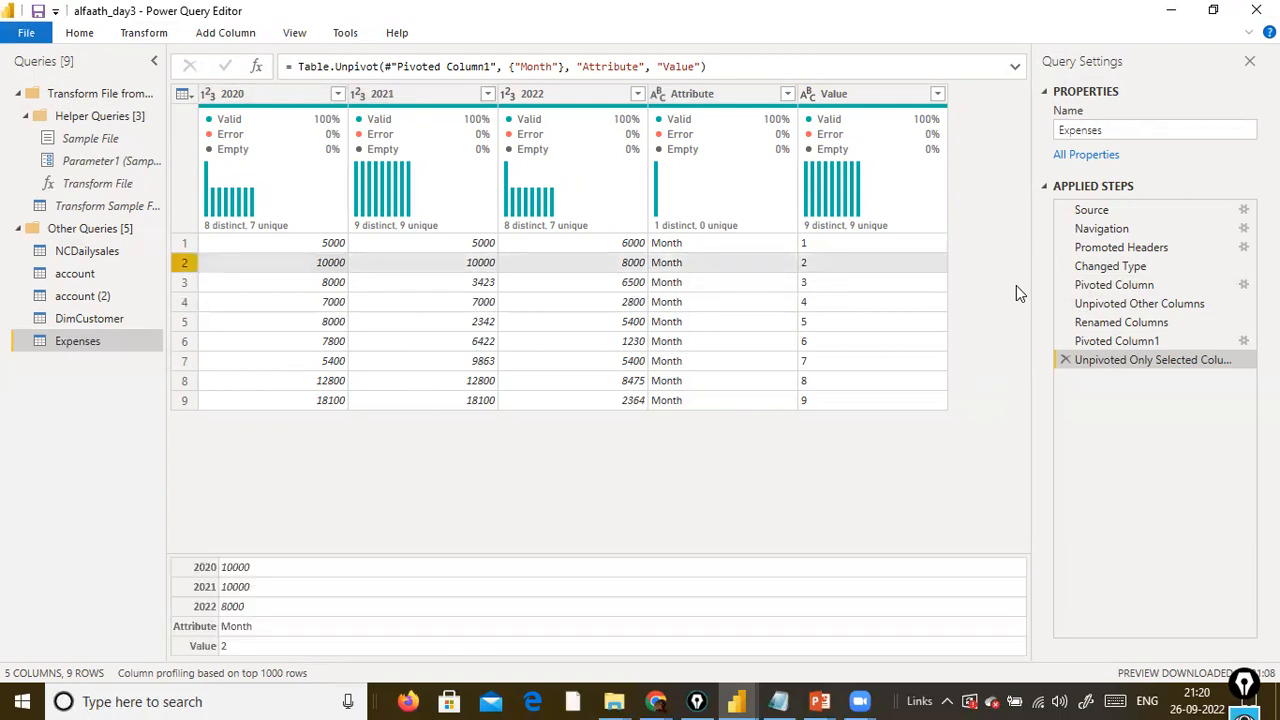
key("Up")
key("Right")
key("Right")
key("Right")
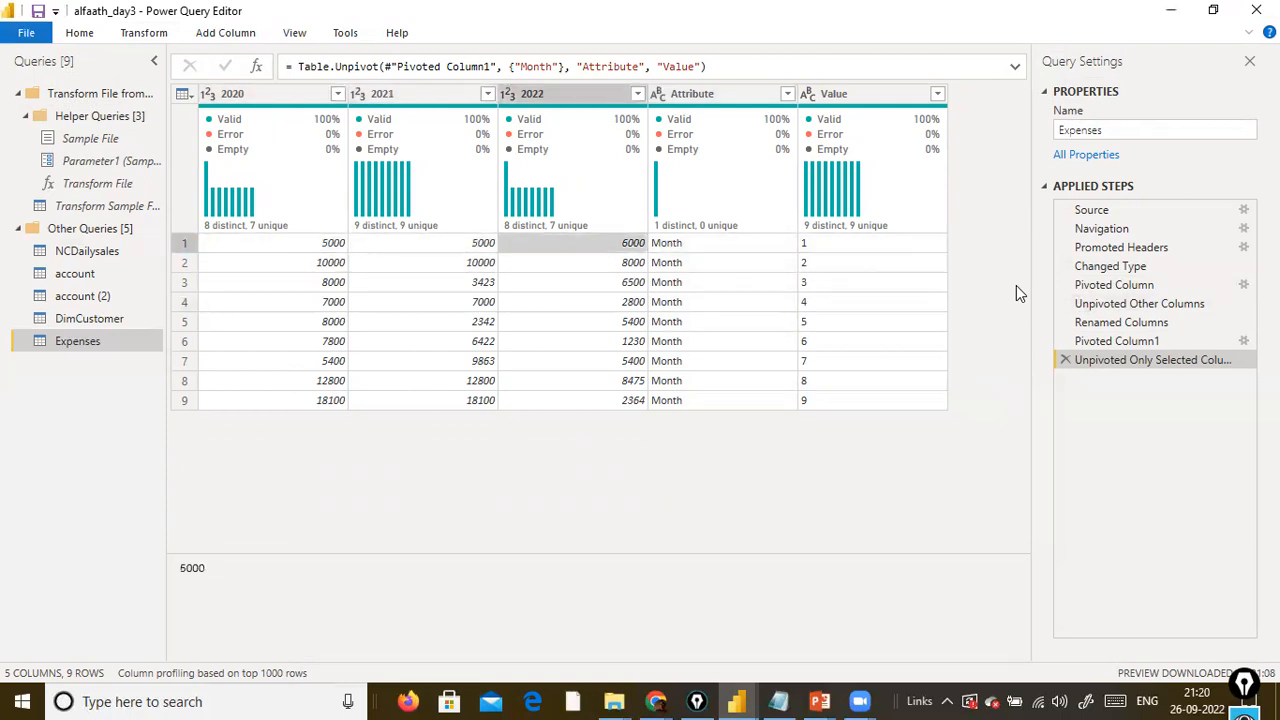
key("Right")
key("Right")
key("Left")
key("Left")
key("Left")
key("Left")
key("Left")
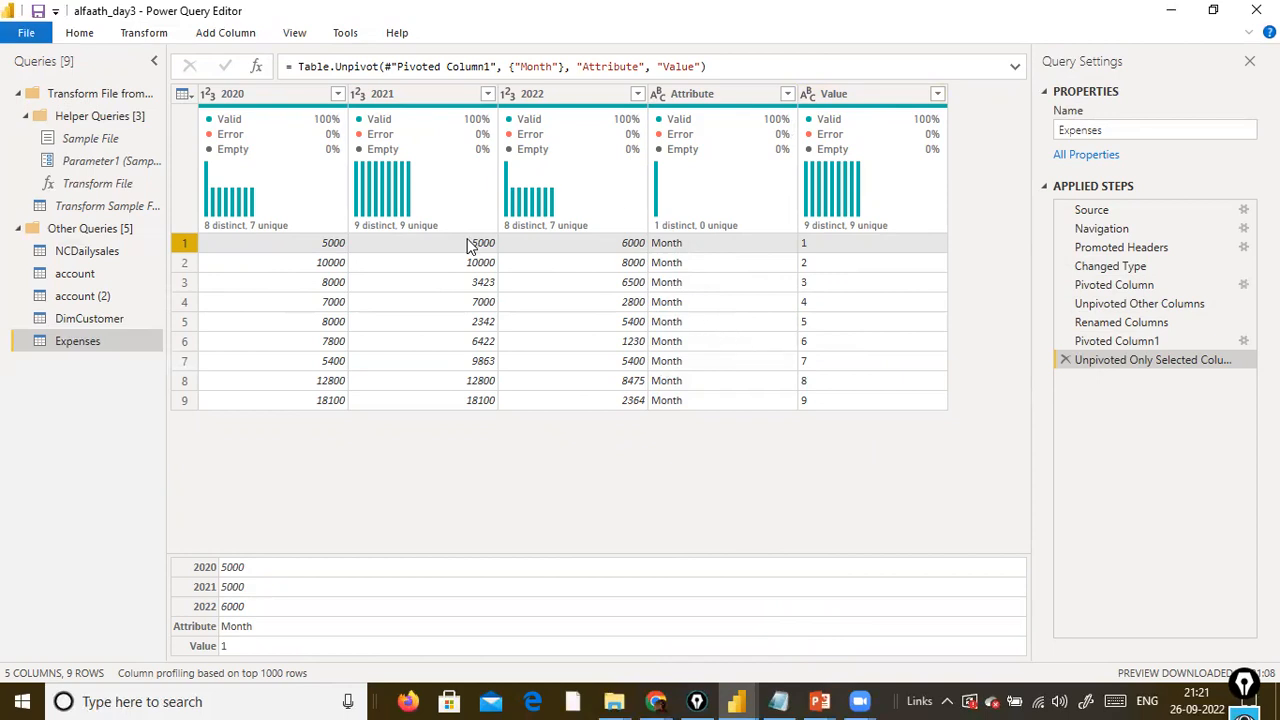
left_click(79, 35)
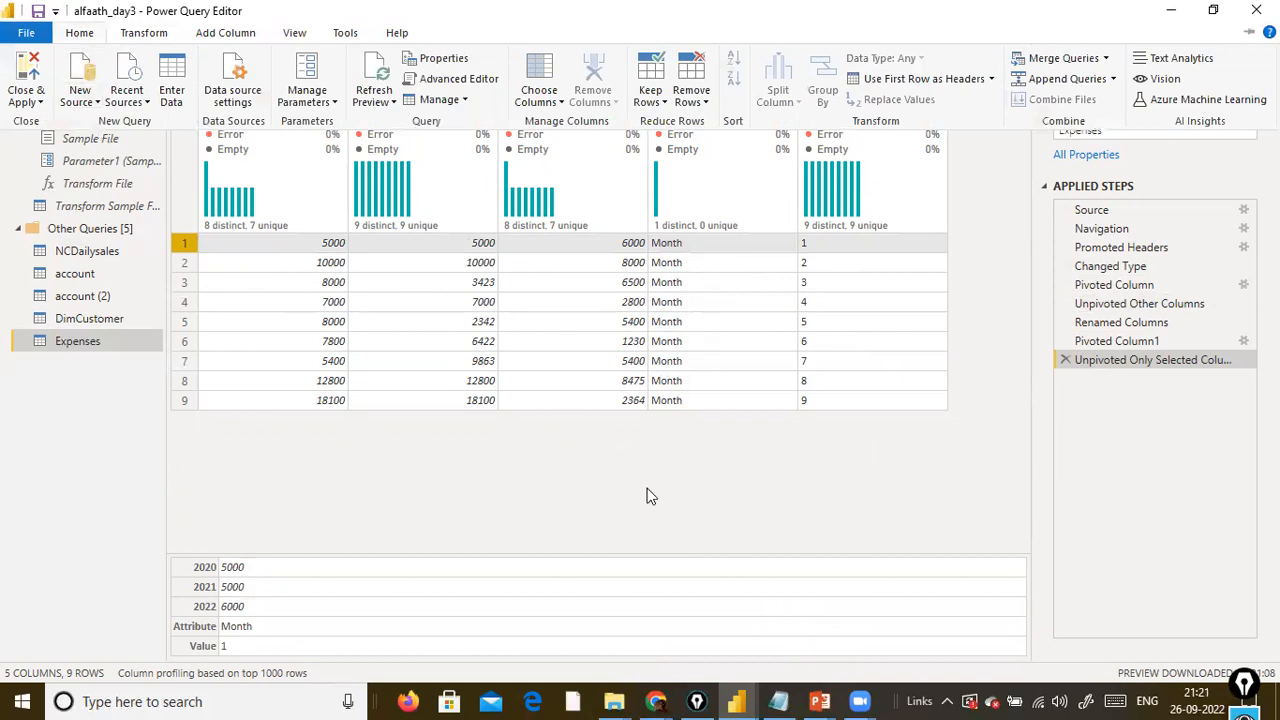
left_click(981, 376)
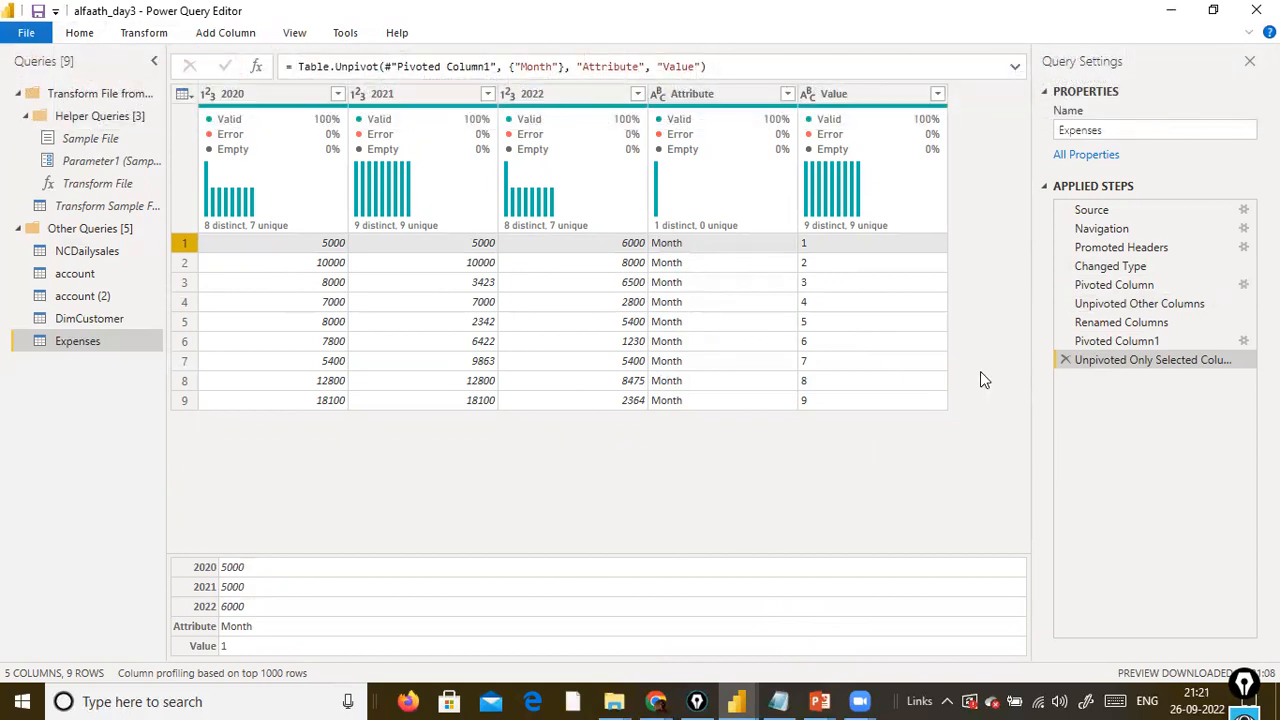
left_click(150, 33)
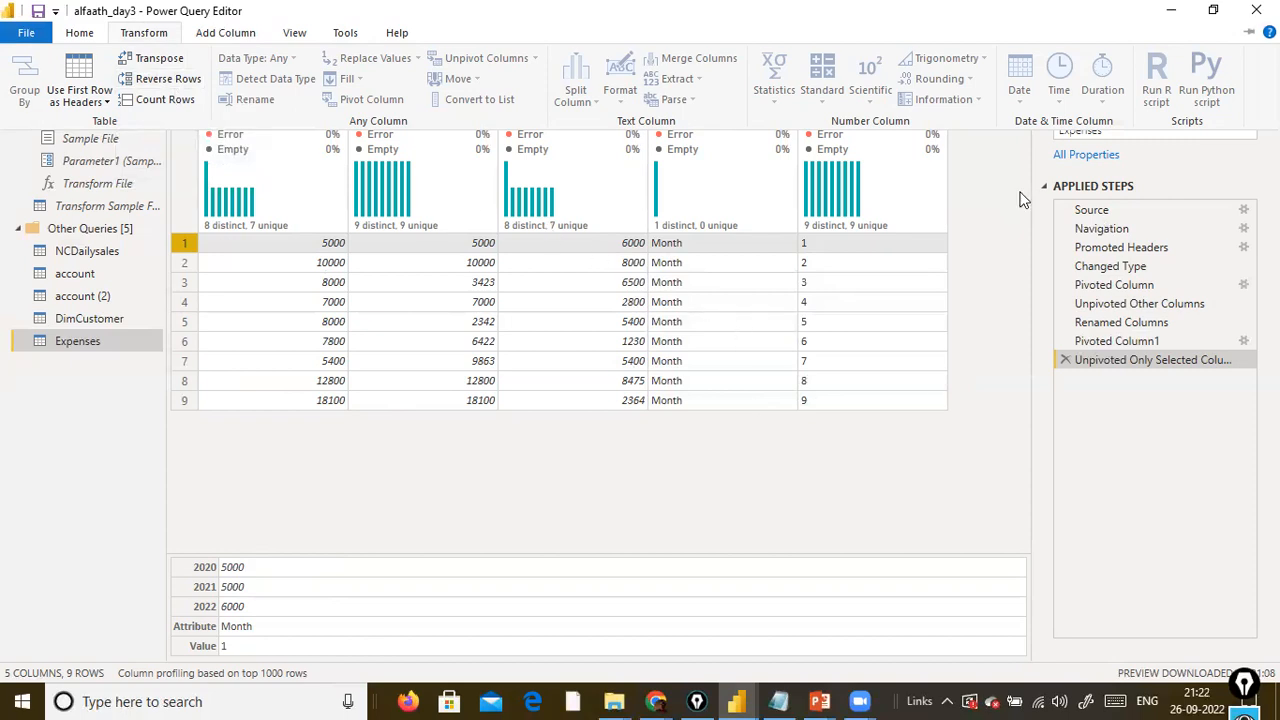
left_click(951, 256)
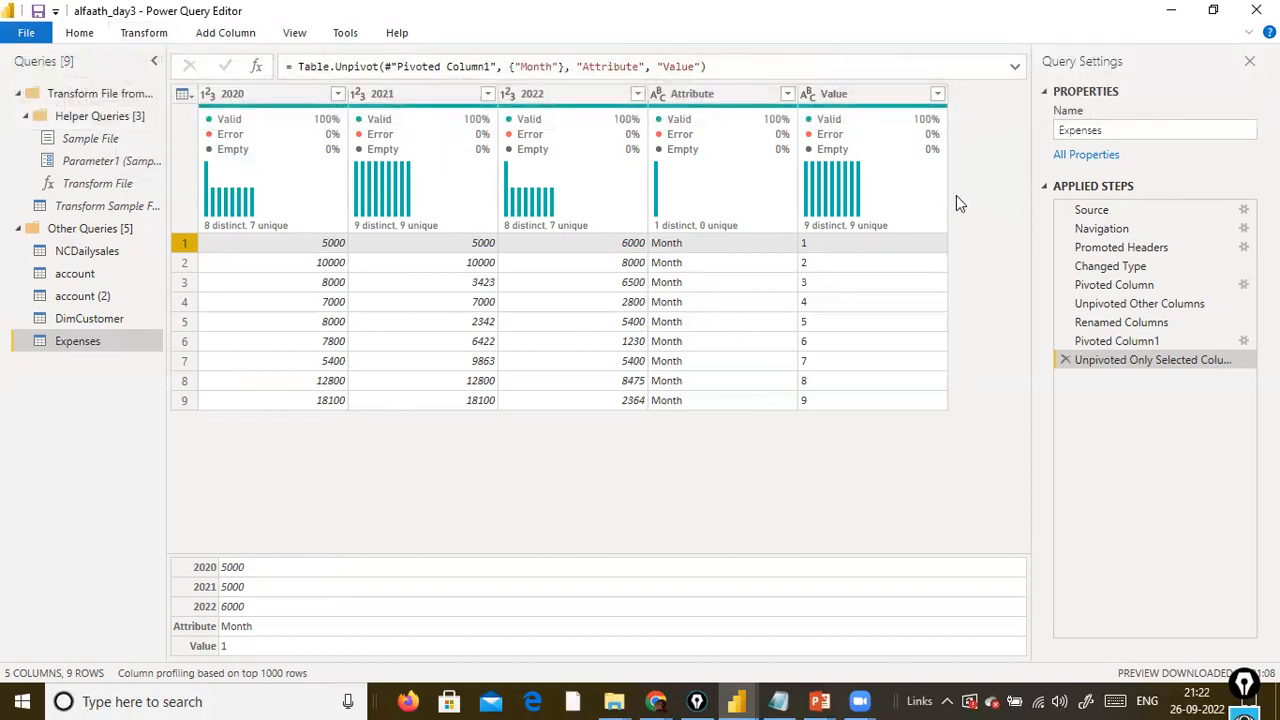
Delete the Unpivoted Only Selected Columns step and reverse the row order of the table pivoted by year.
left_click(1064, 360)
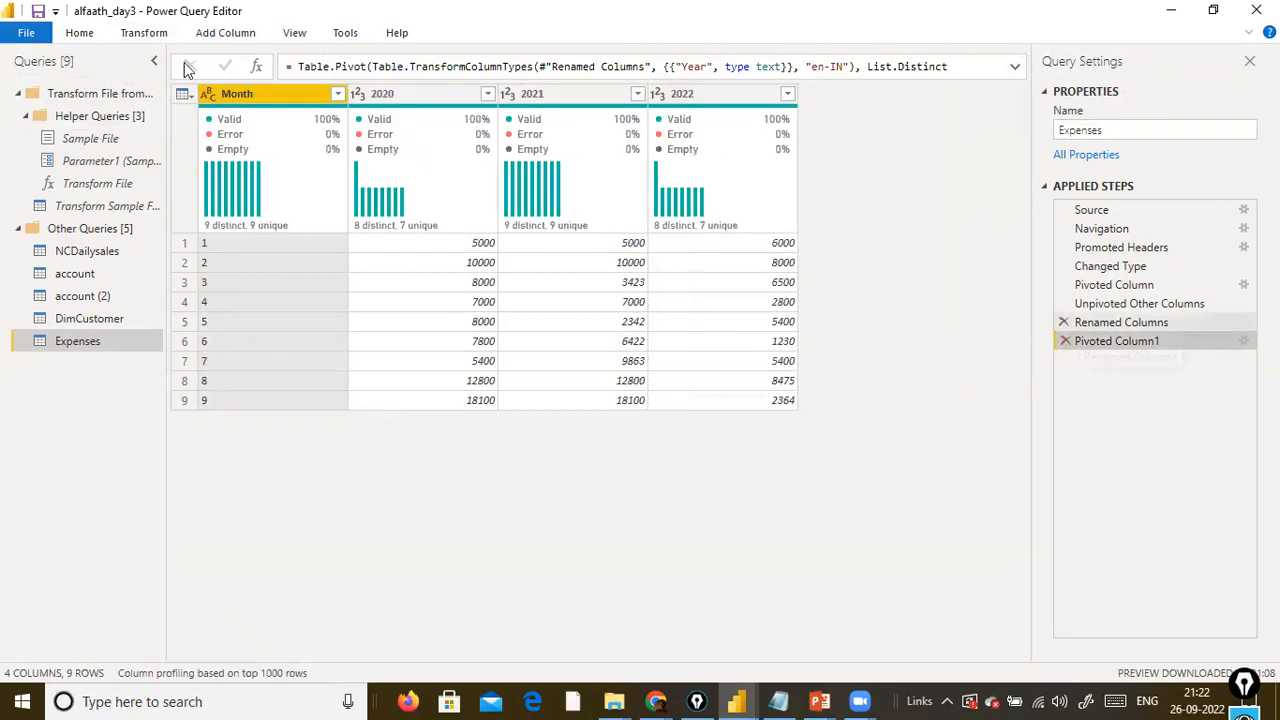
left_click(125, 33)
left_click(160, 78)
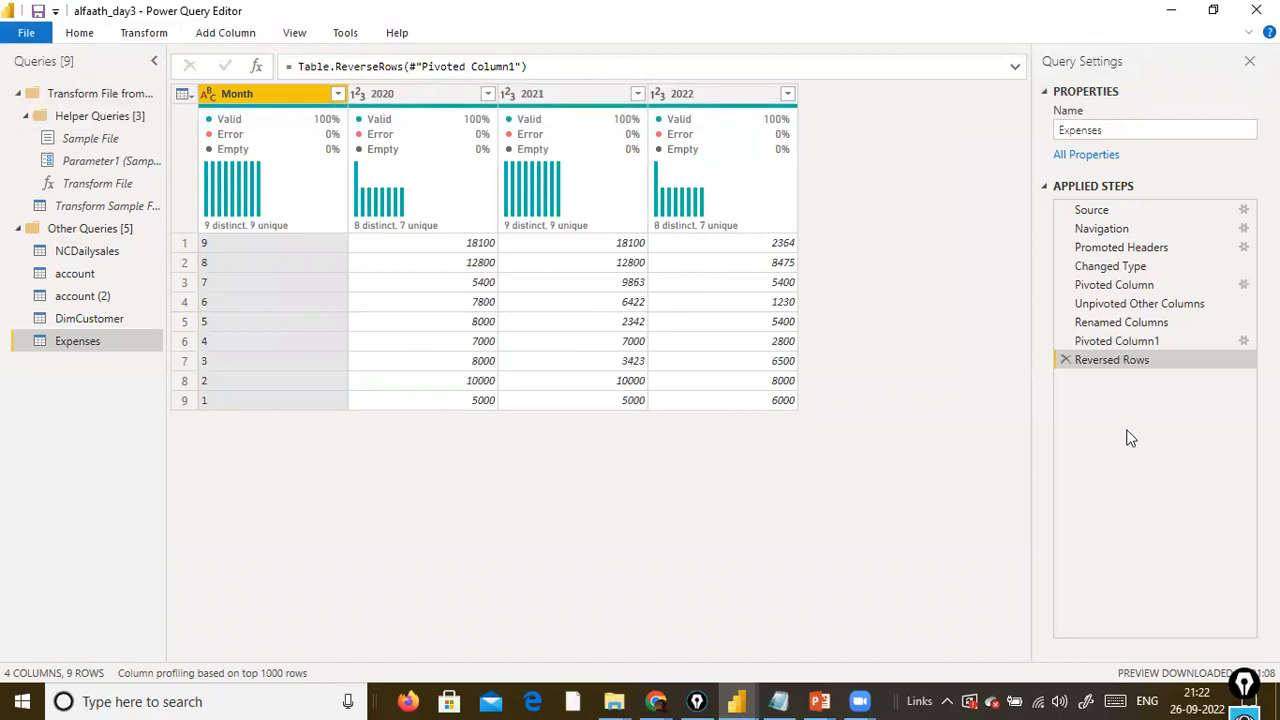
Reverse the rows a second time to put the months back in ascending order.
left_click(145, 34)
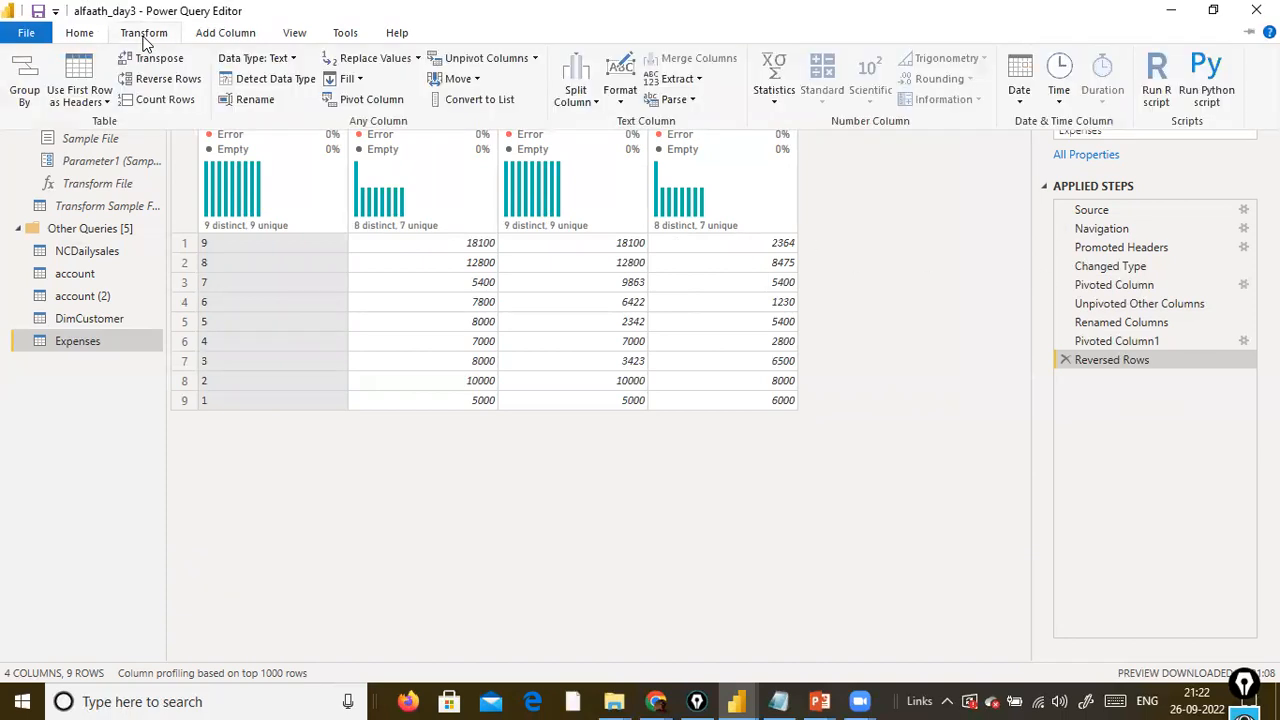
left_click(168, 78)
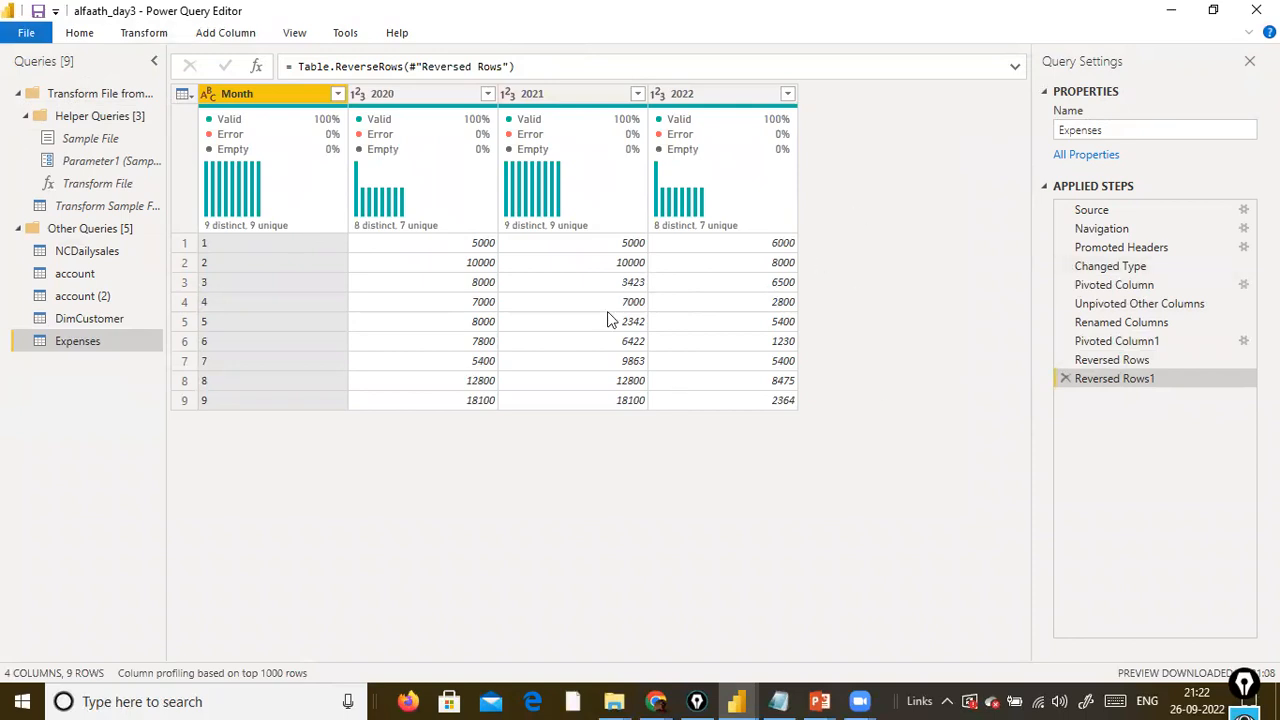
Count the rows of the Expenses table and delete the resulting Counted Rows step.
left_click(124, 36)
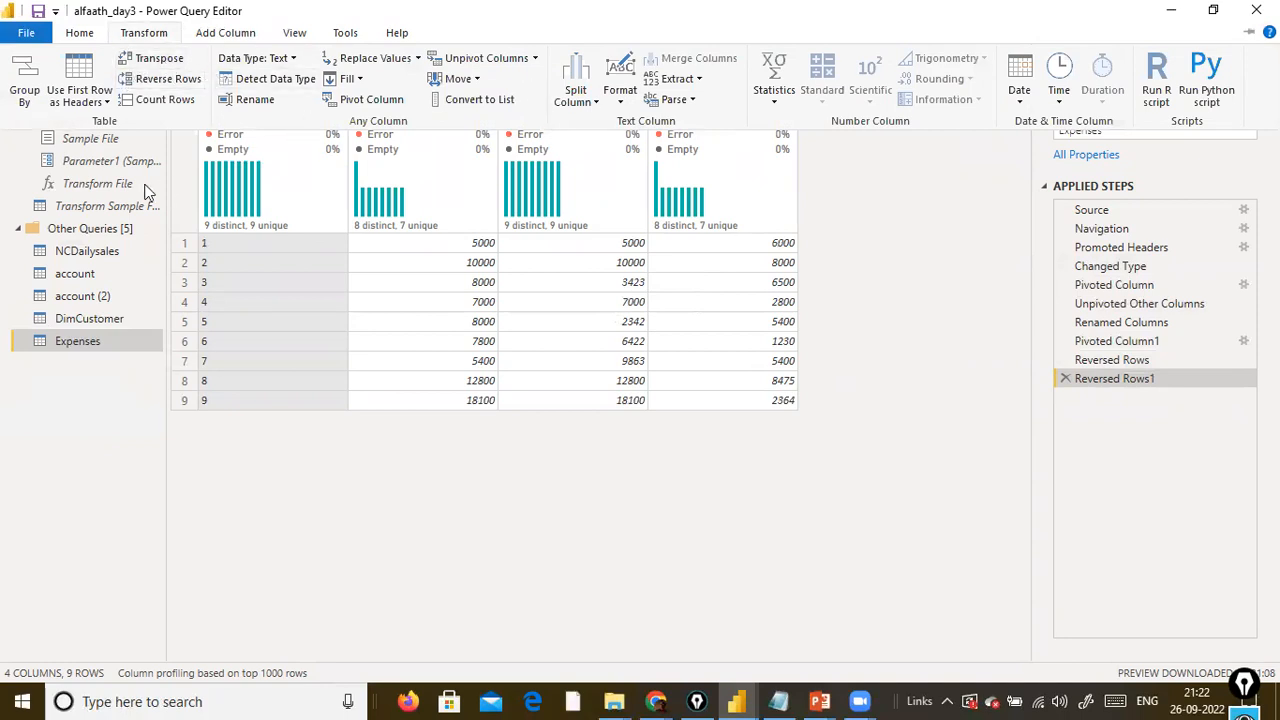
left_click(161, 105)
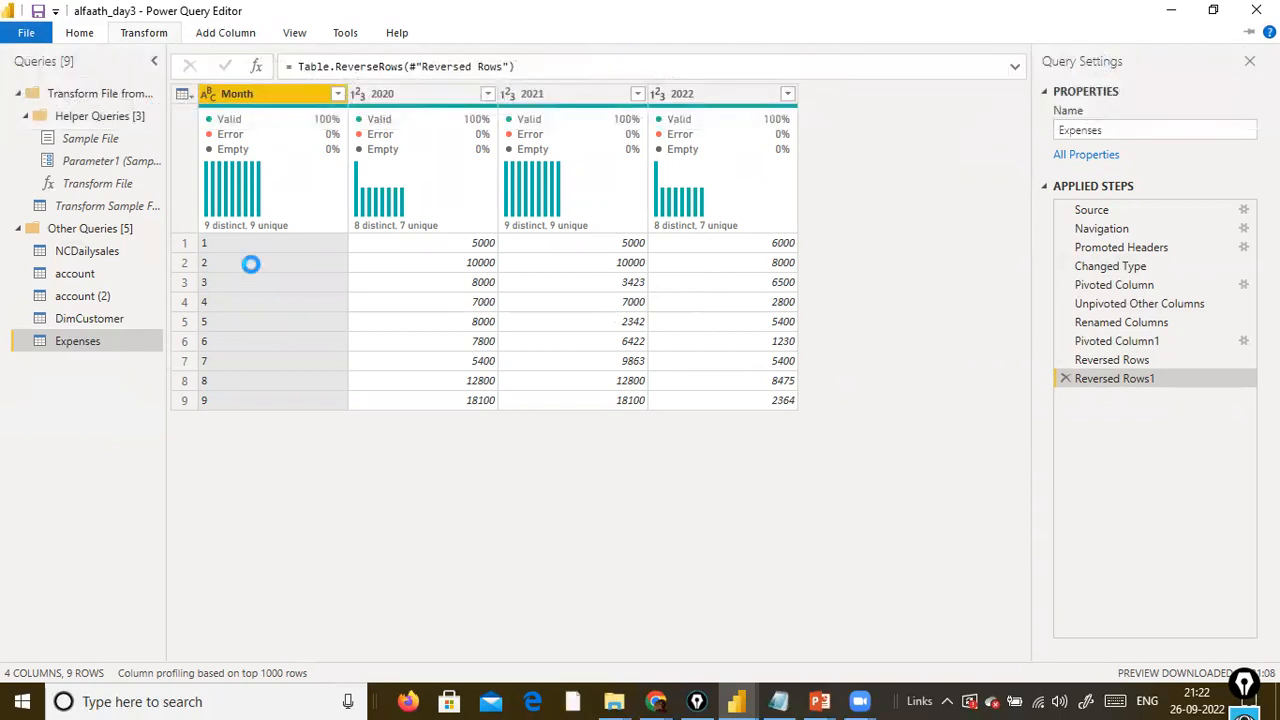
left_click(176, 95)
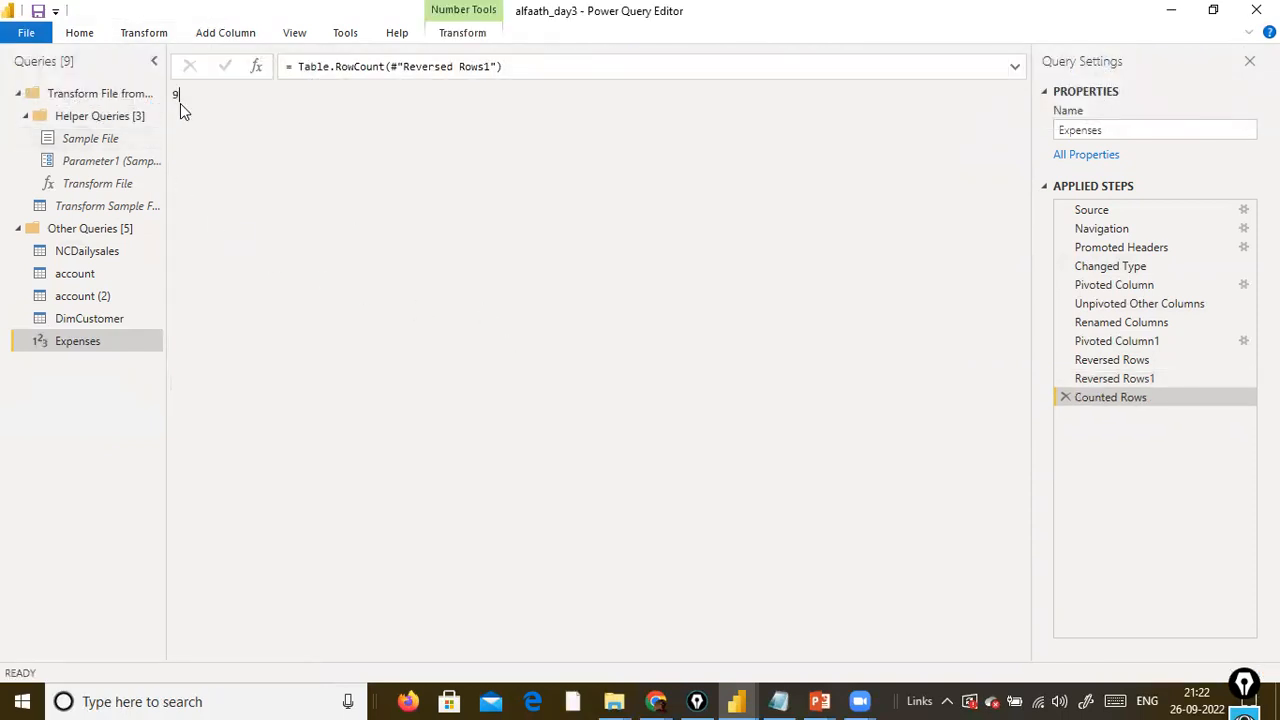
left_click(1065, 398)
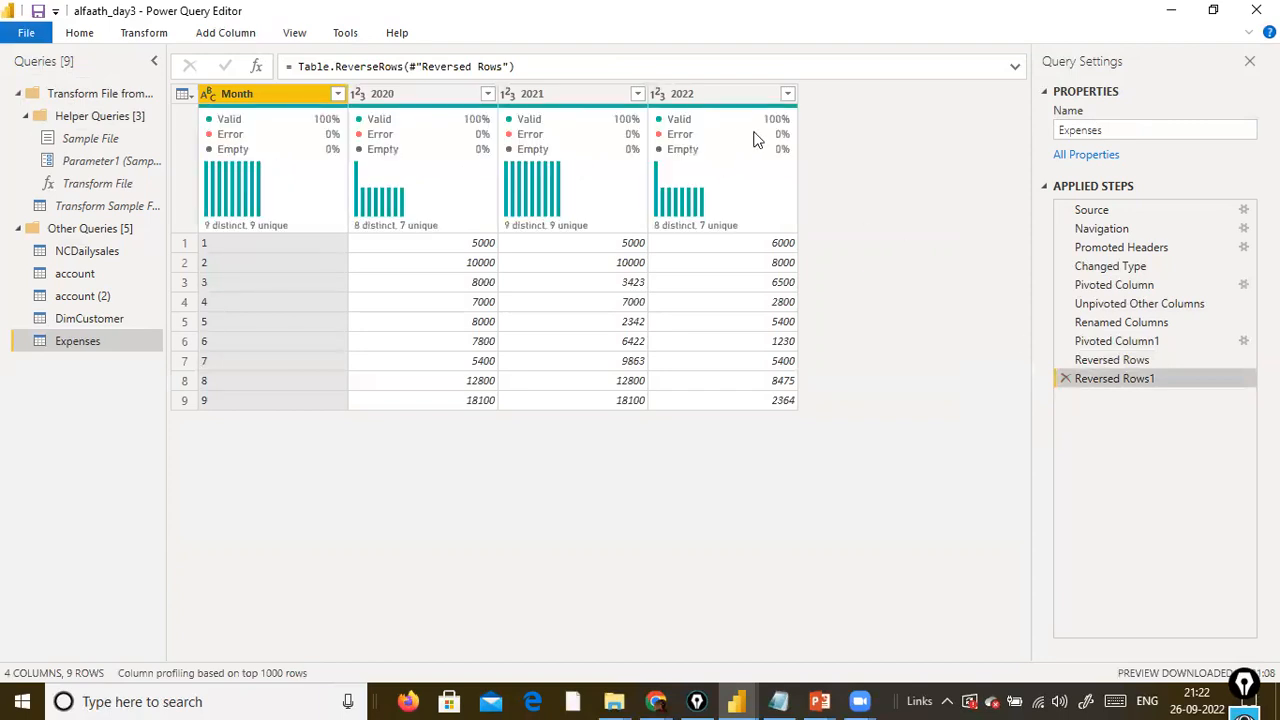
left_click(140, 34)
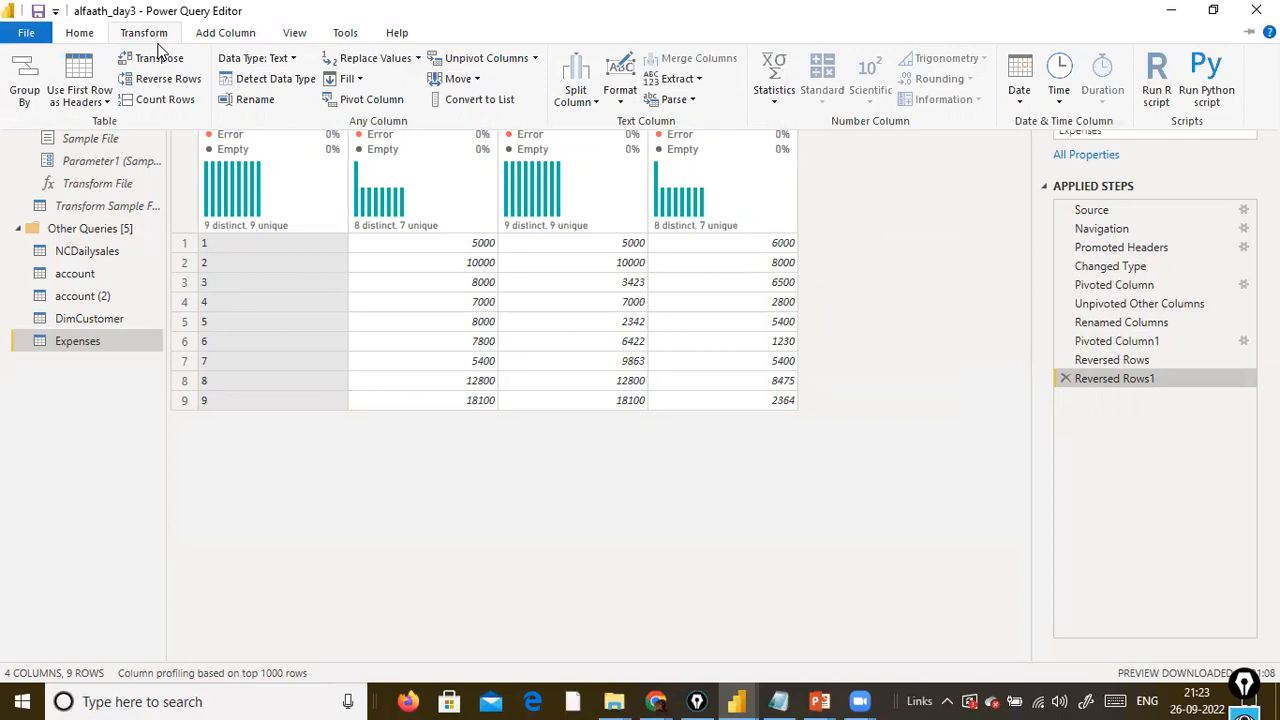
left_click(196, 30)
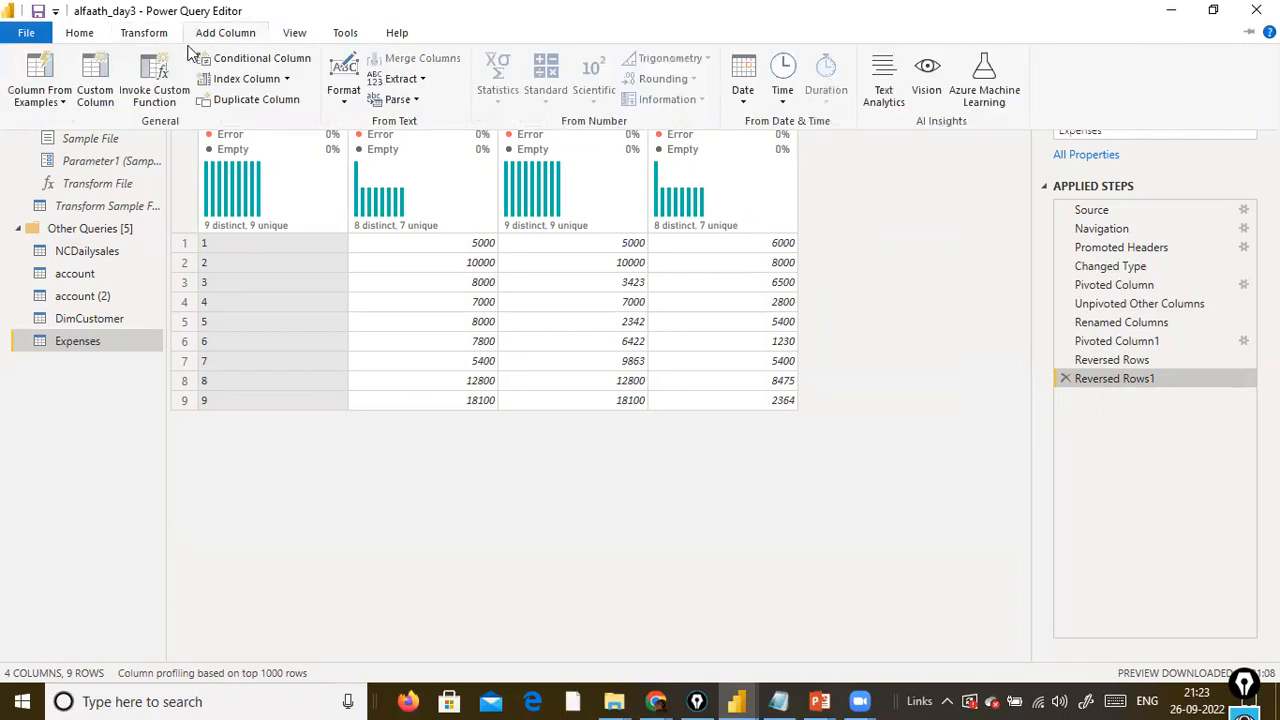
left_click(287, 80)
left_click(877, 200)
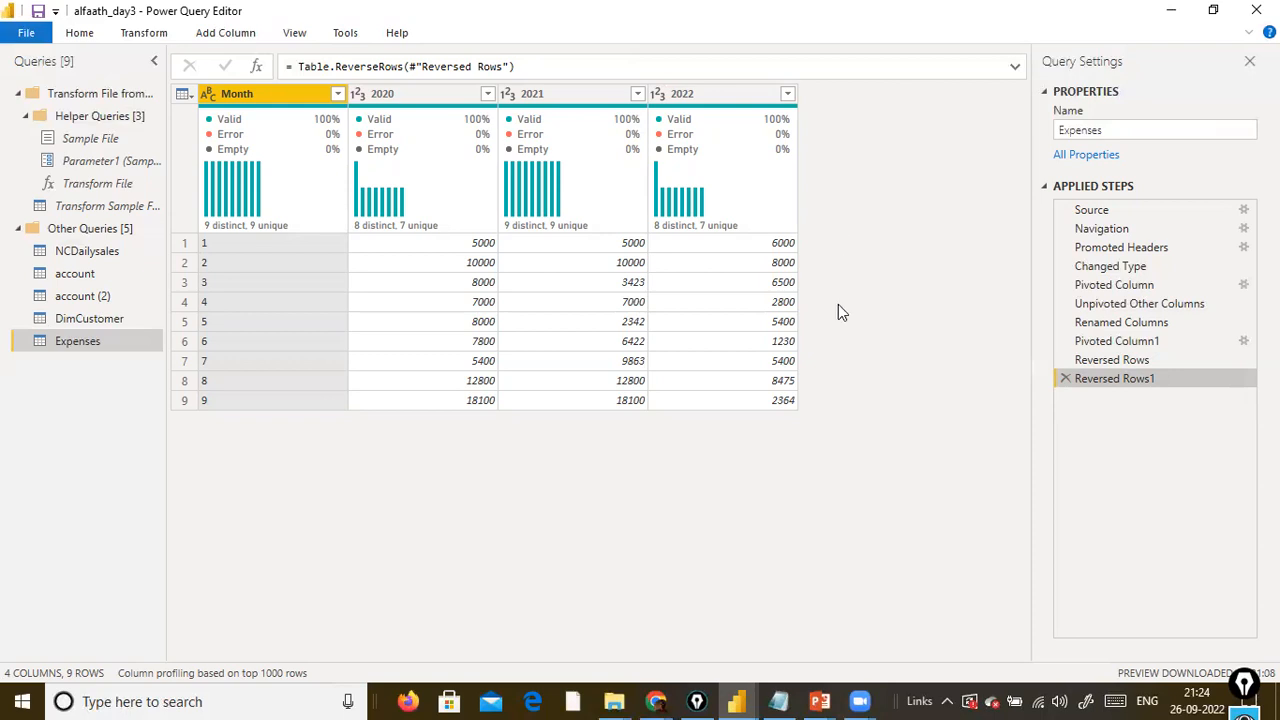
Close and apply the query edits, and switch Power BI Desktop to the Model view.
left_click(26, 33)
left_click(68, 66)
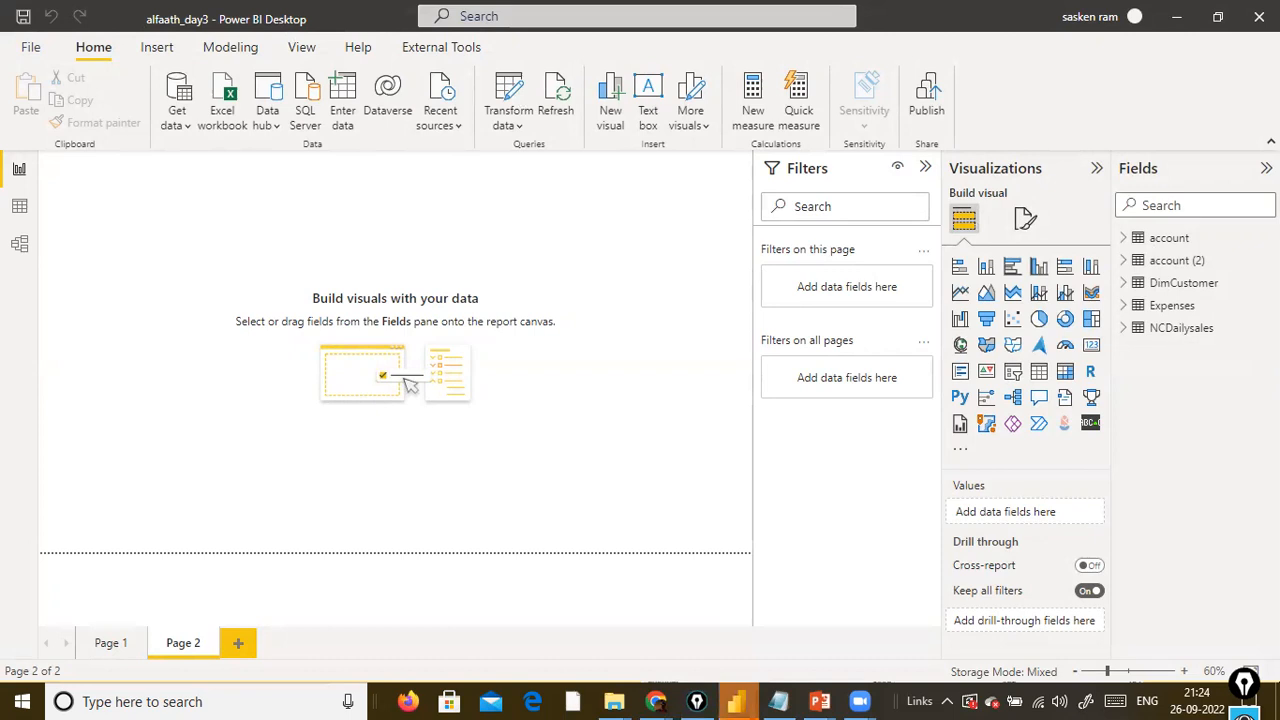
mouse_move(736, 701)
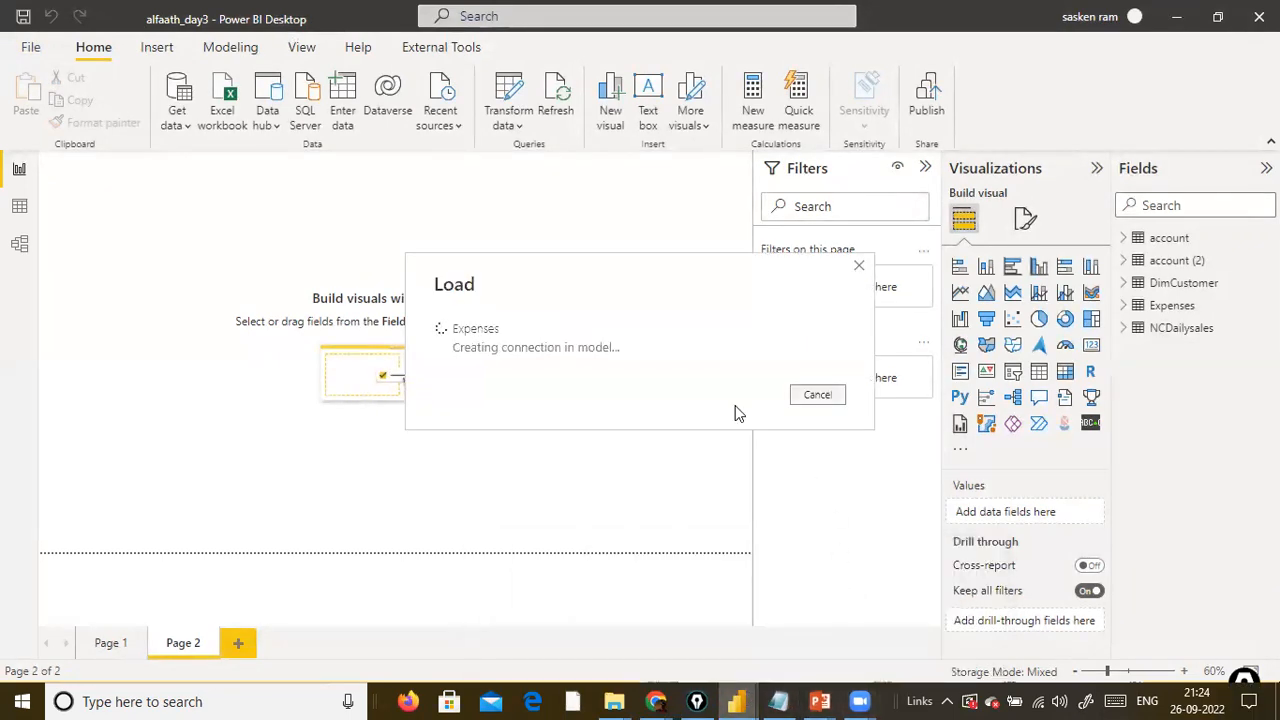
left_click(19, 246)
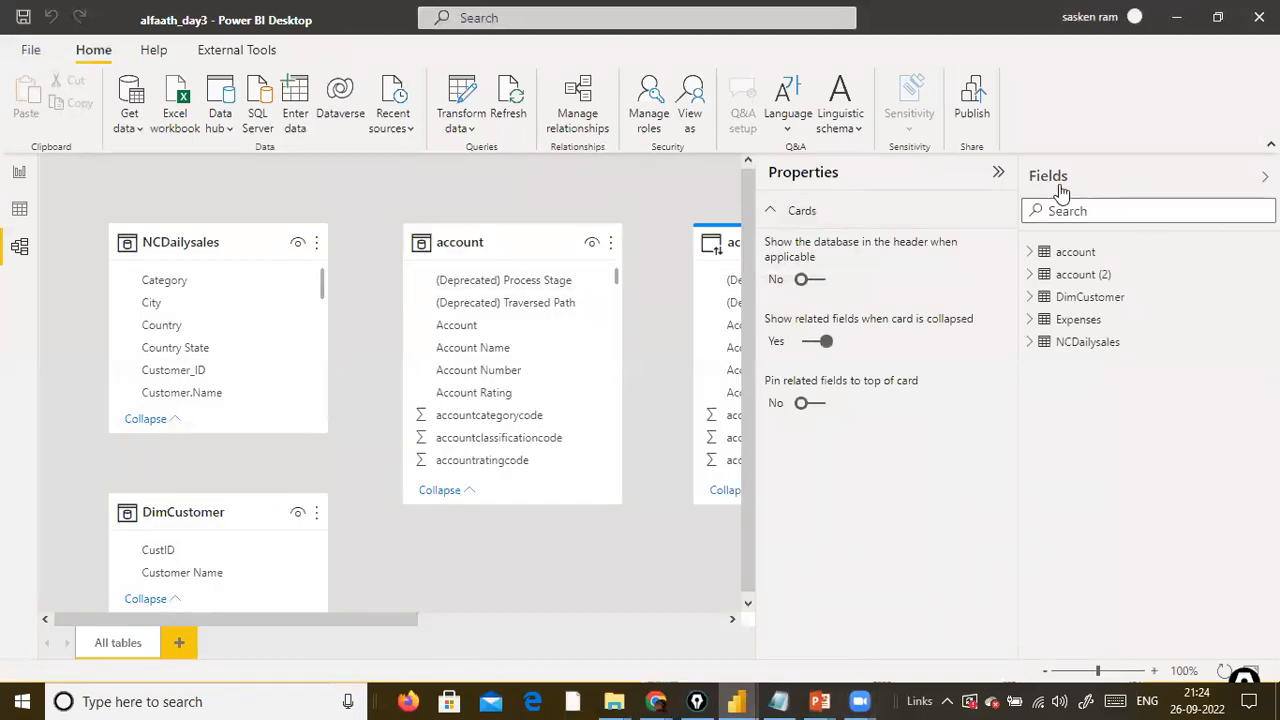
Collapse the Properties pane and move the DimCustomer card up over the account card and the NCDailysales card slightly down.
left_click(998, 172)
scroll(582, 310, "down", 3)
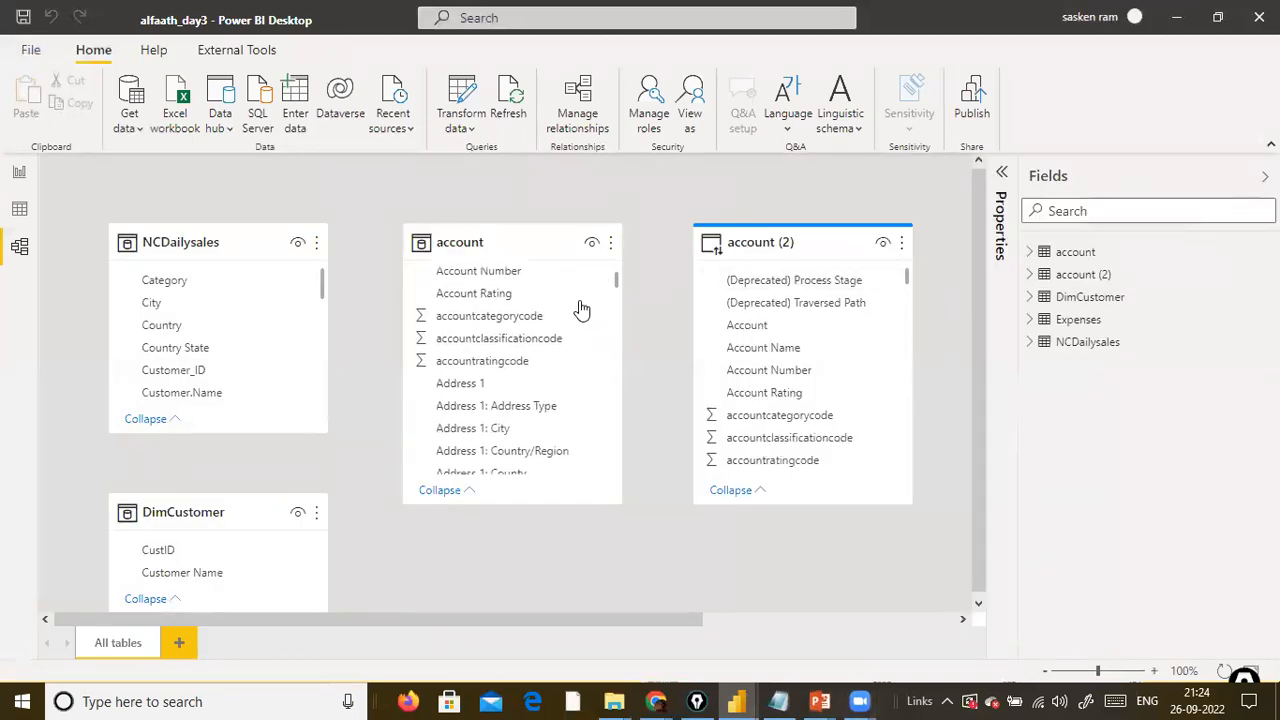
scroll(318, 378, "down", 1)
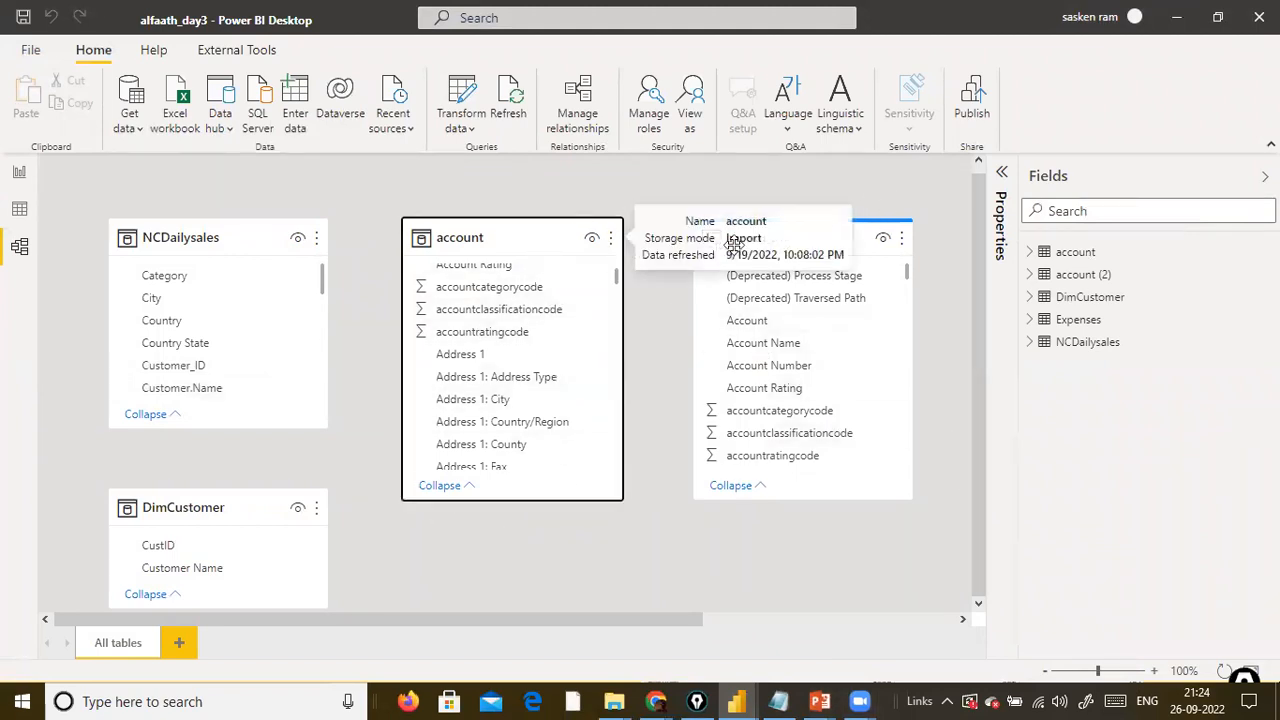
left_click_drag(250, 497, 507, 183)
left_click_drag(246, 249, 257, 341)
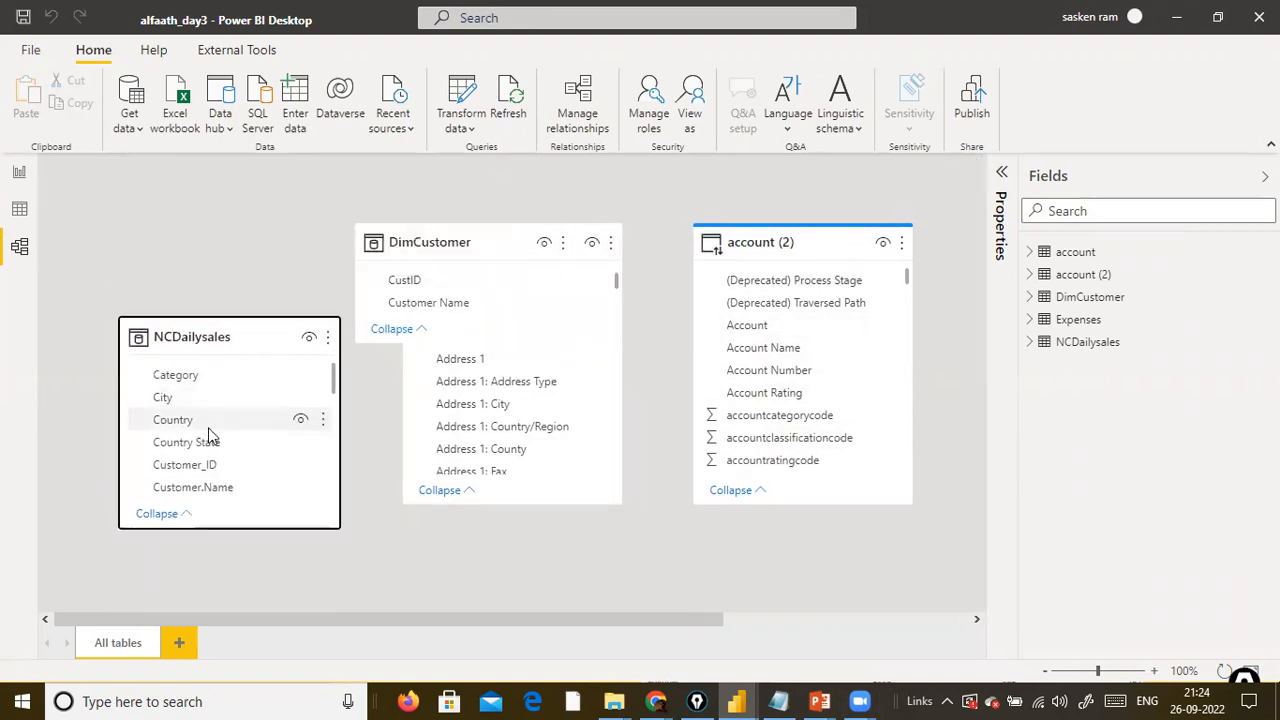
Create a relationship between CustID in DimCustomer and Customer_ID in NCDailysales.
scroll(209, 437, "down", 1)
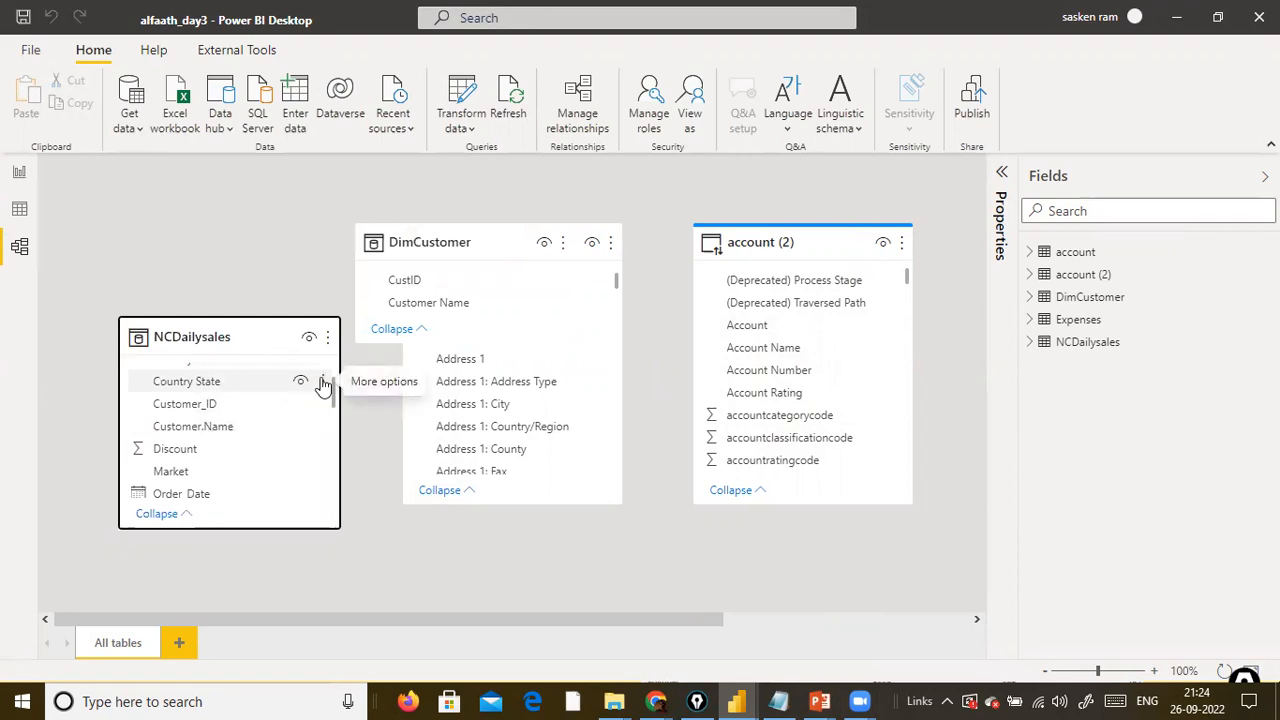
left_click(412, 282)
scroll(214, 437, "up", 3)
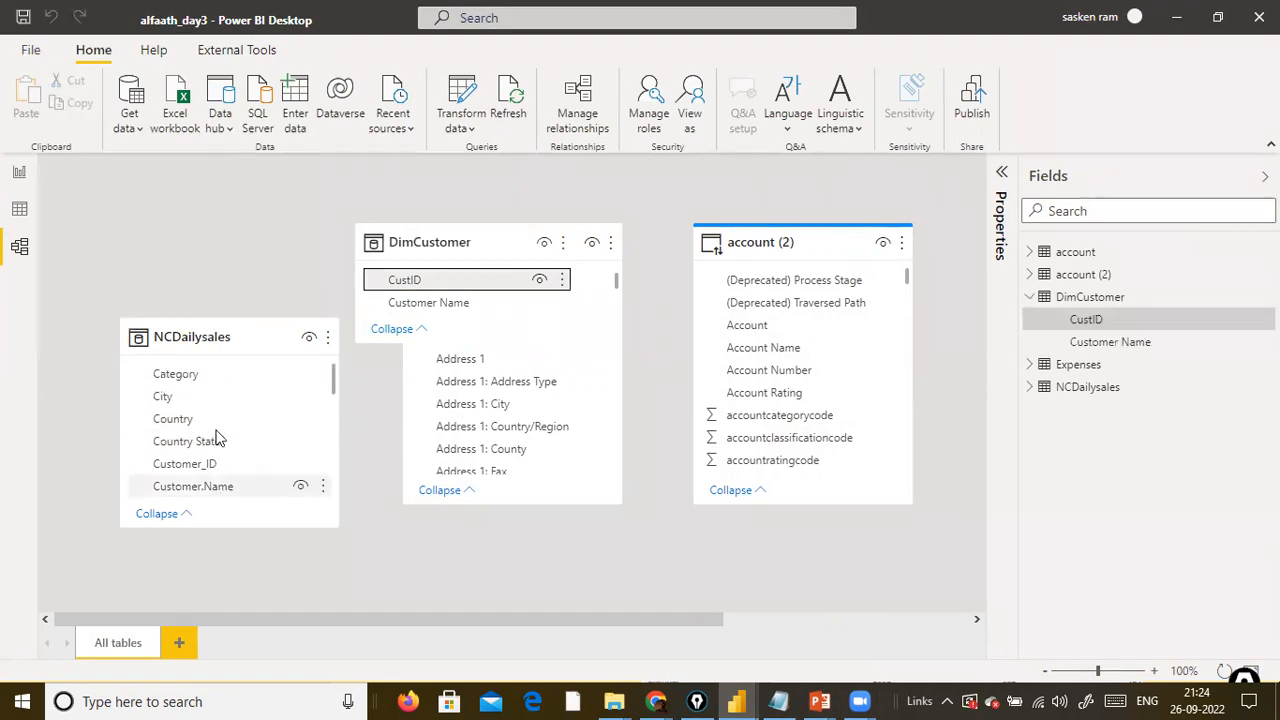
scroll(222, 419, "down", 1)
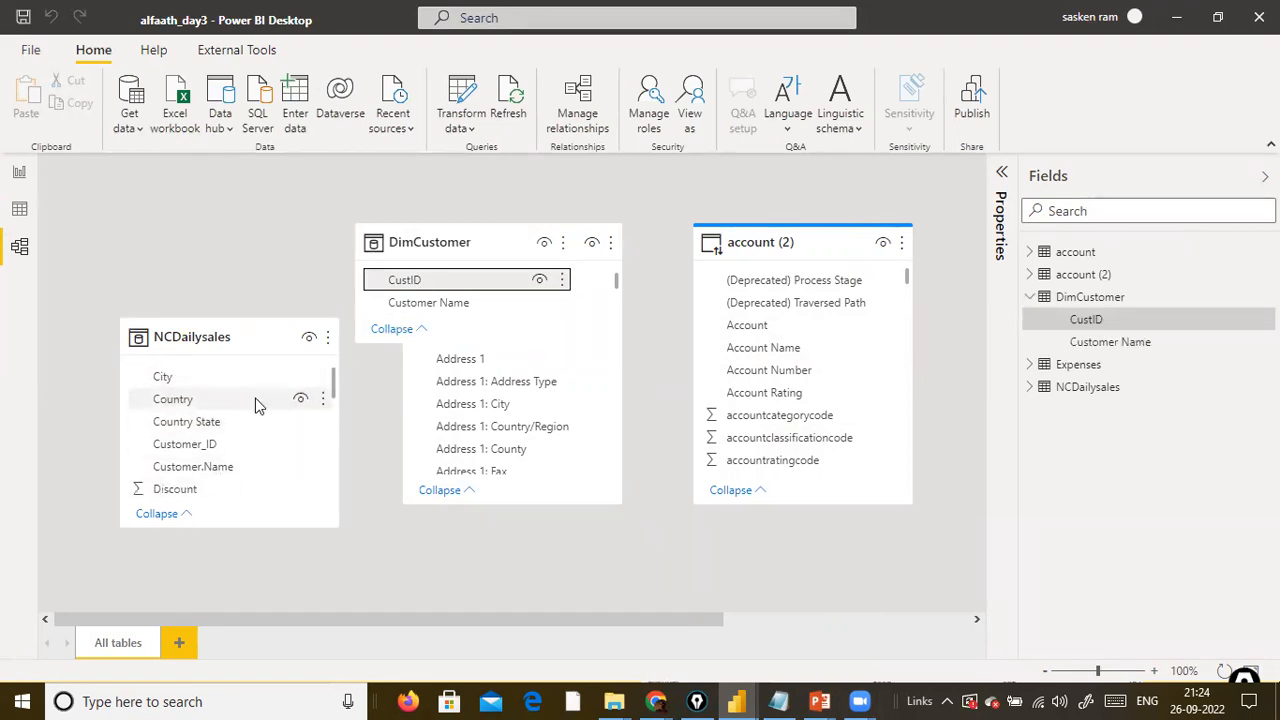
left_click_drag(323, 347, 219, 460)
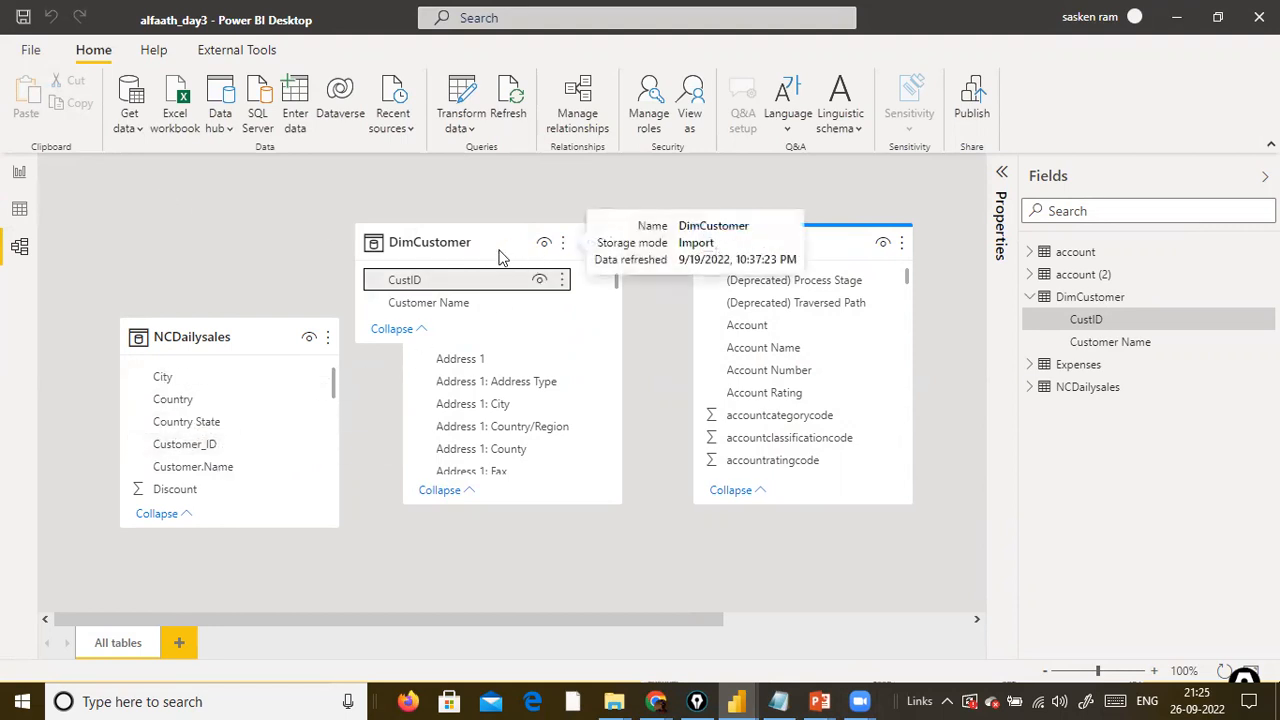
key("ctrl+s")
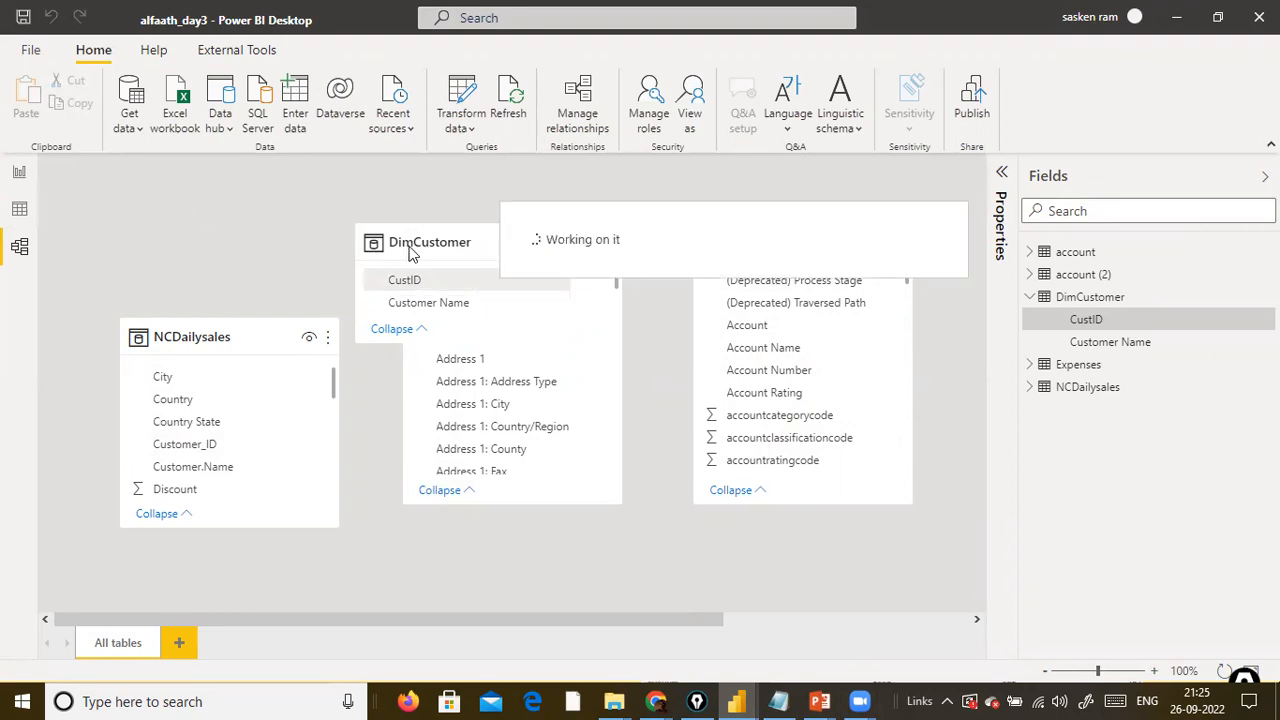
Move the account and account (2) cards out of the way and place DimCustomer in free space beside NCDailysales.
left_click_drag(420, 242, 256, 242)
left_click_drag(468, 236, 922, 482)
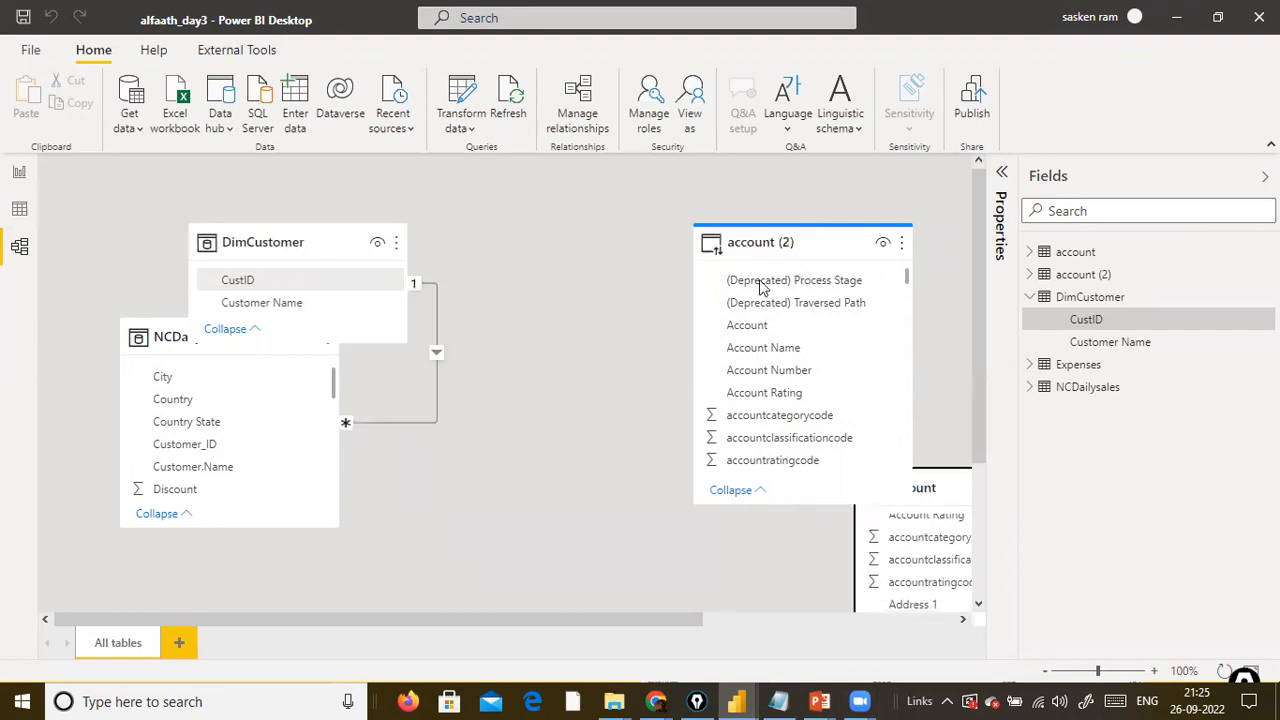
left_click_drag(747, 246, 985, 247)
left_click_drag(307, 240, 735, 274)
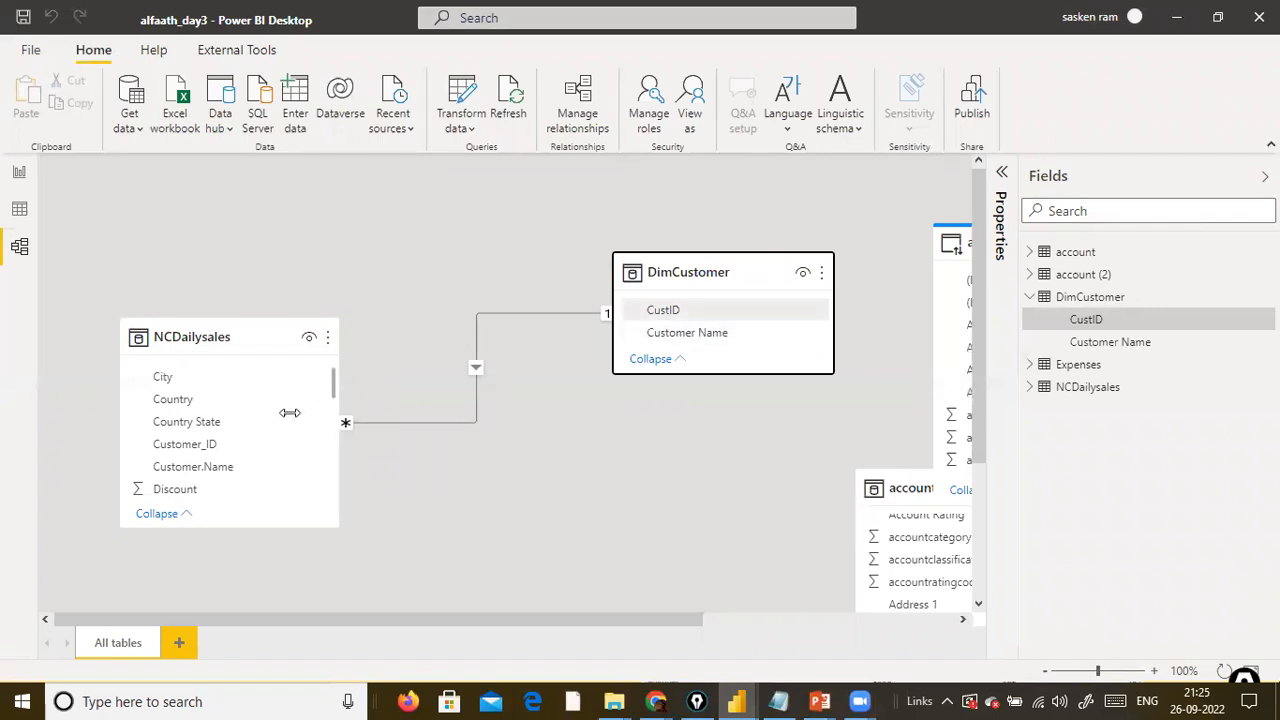
Review the Customer_ID and CustID key fields and open the NCDailysales–DimCustomer relationship for editing.
scroll(290, 418, "up", 1)
scroll(292, 420, "down", 2)
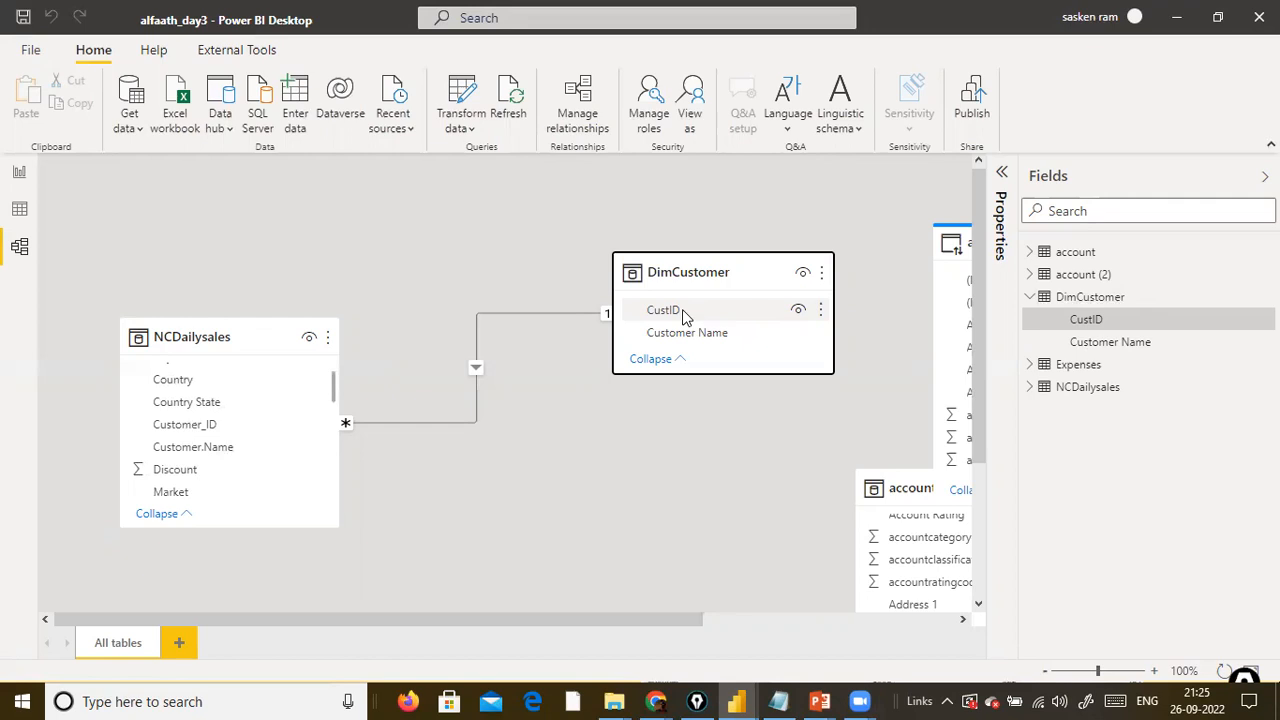
left_click(190, 426)
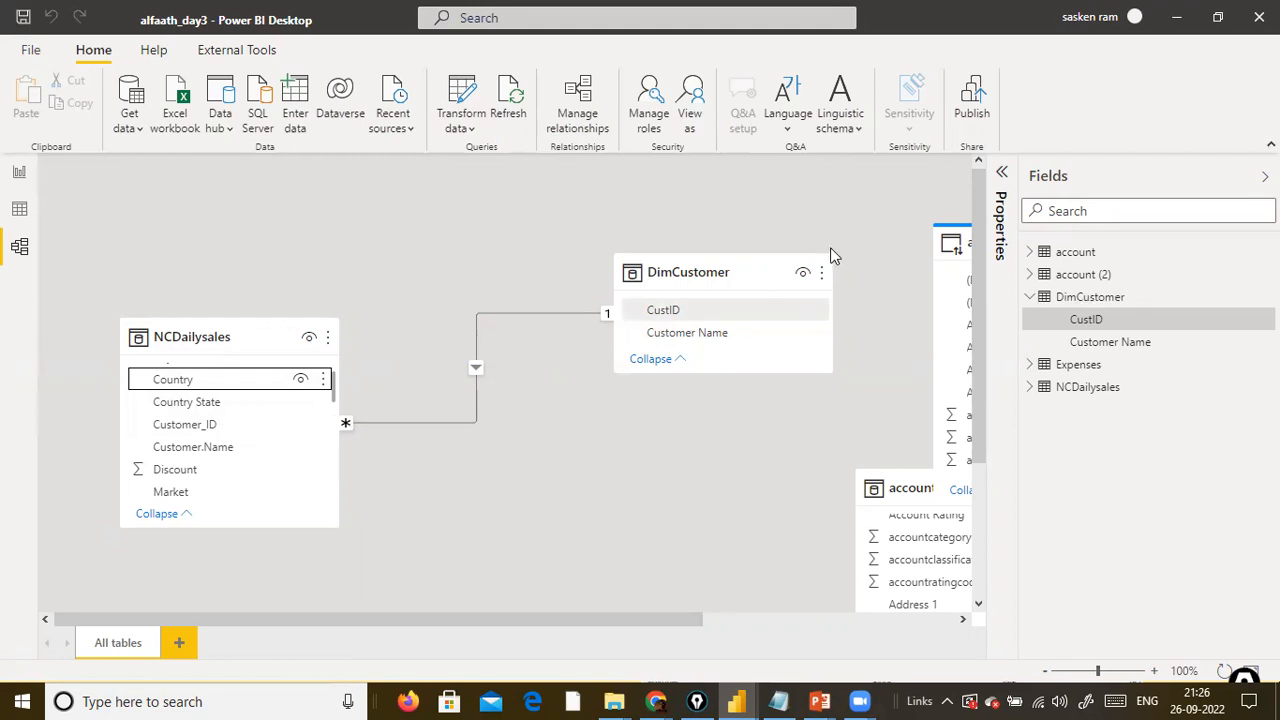
left_click(630, 450)
scroll(630, 450, "down", 1)
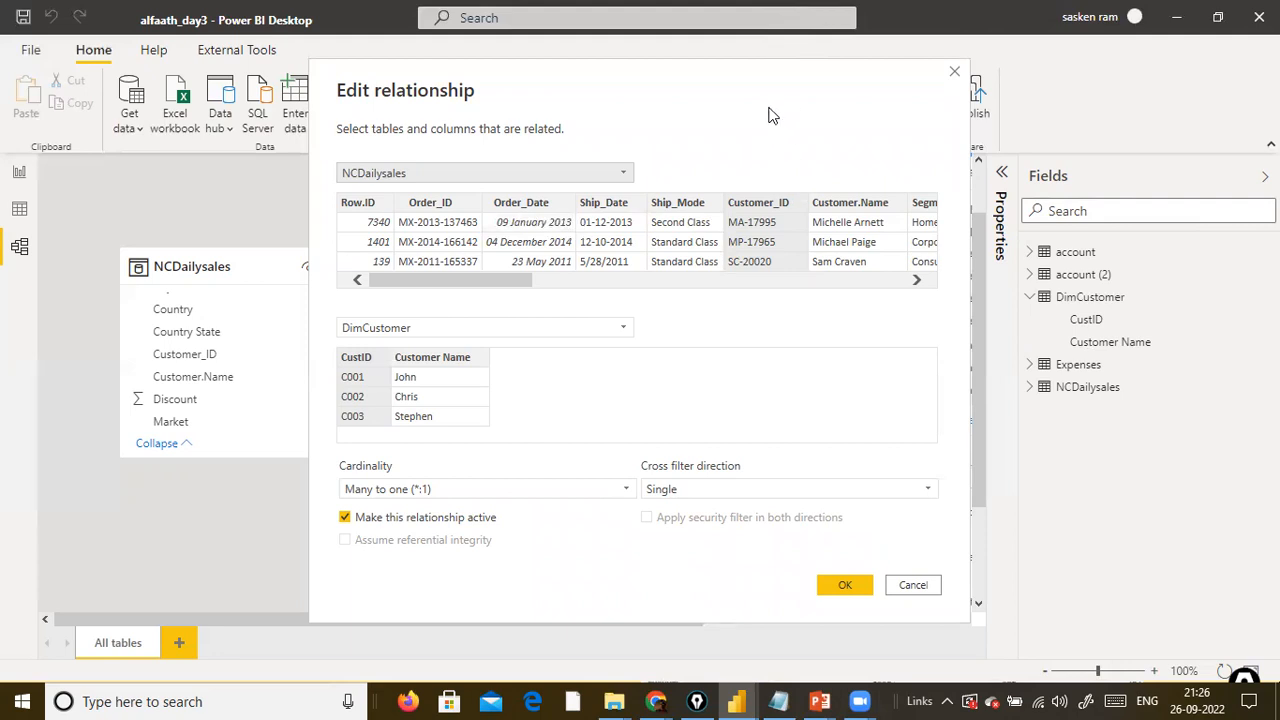
Mark the Customer_ID and CustID columns with red arrows, clear the marks and close the relationship settings without changes.
left_click_drag(768, 106, 765, 180)
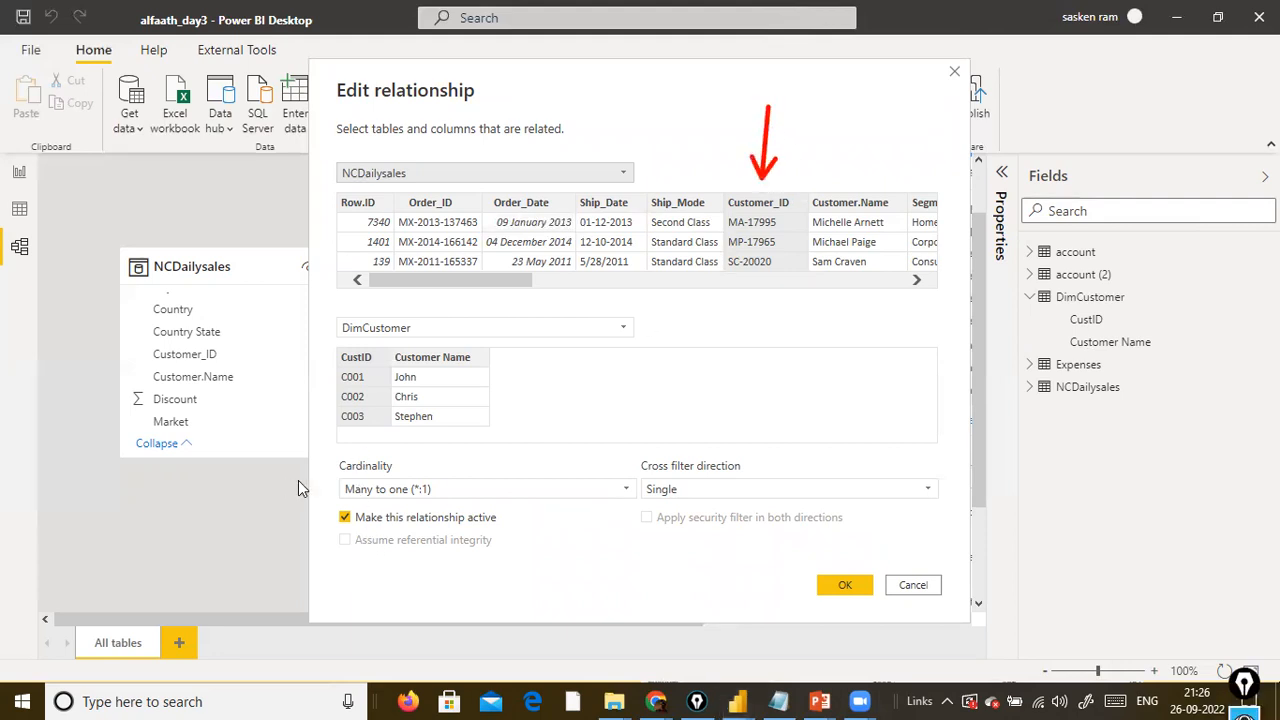
left_click_drag(305, 487, 348, 437)
left_click(896, 583)
key("ctrl+shift+7")
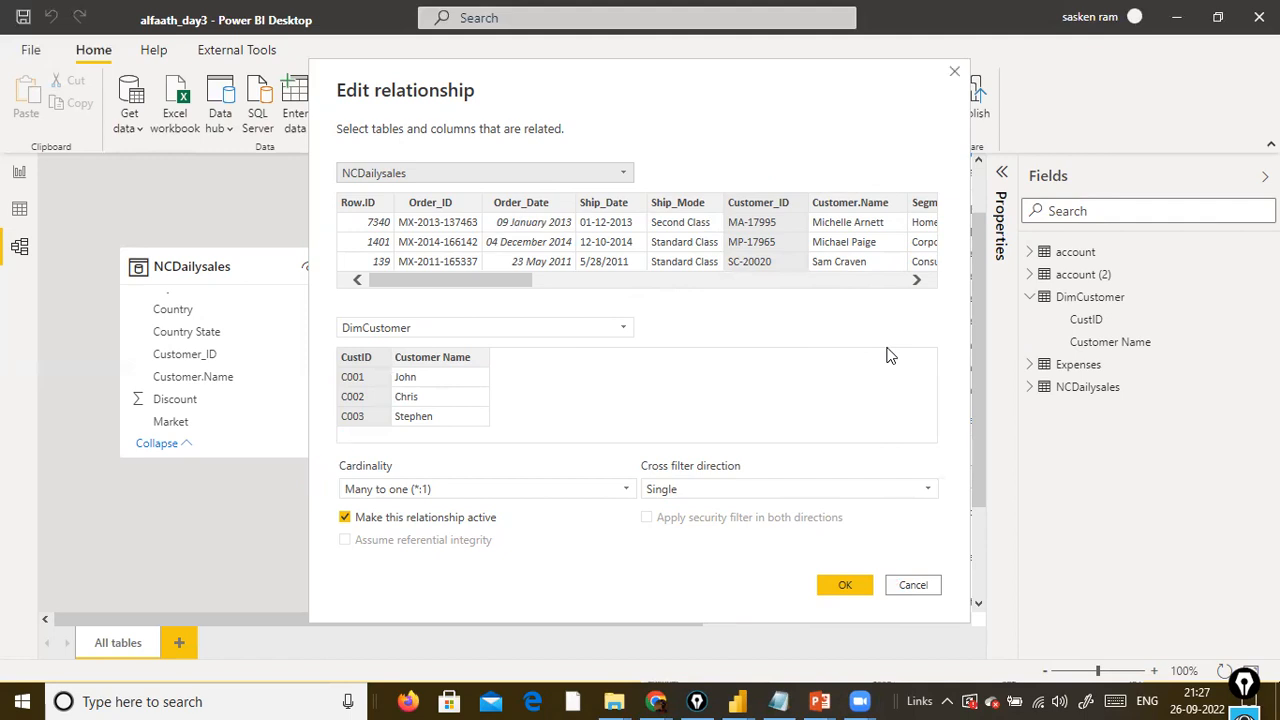
left_click(900, 585)
left_click(934, 586)
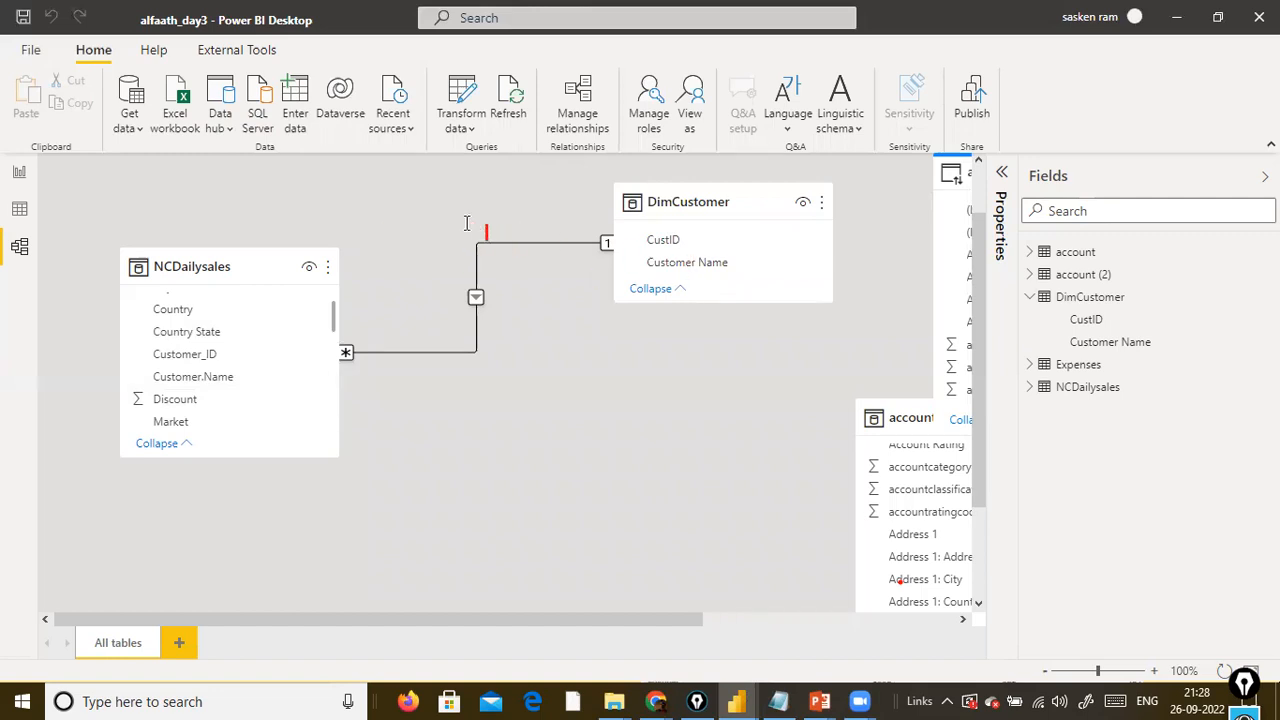
Add a red text annotation between the NCDailysales and DimCustomer cards repeating the same customer's first name on three lines.
left_click(397, 243)
type("John")
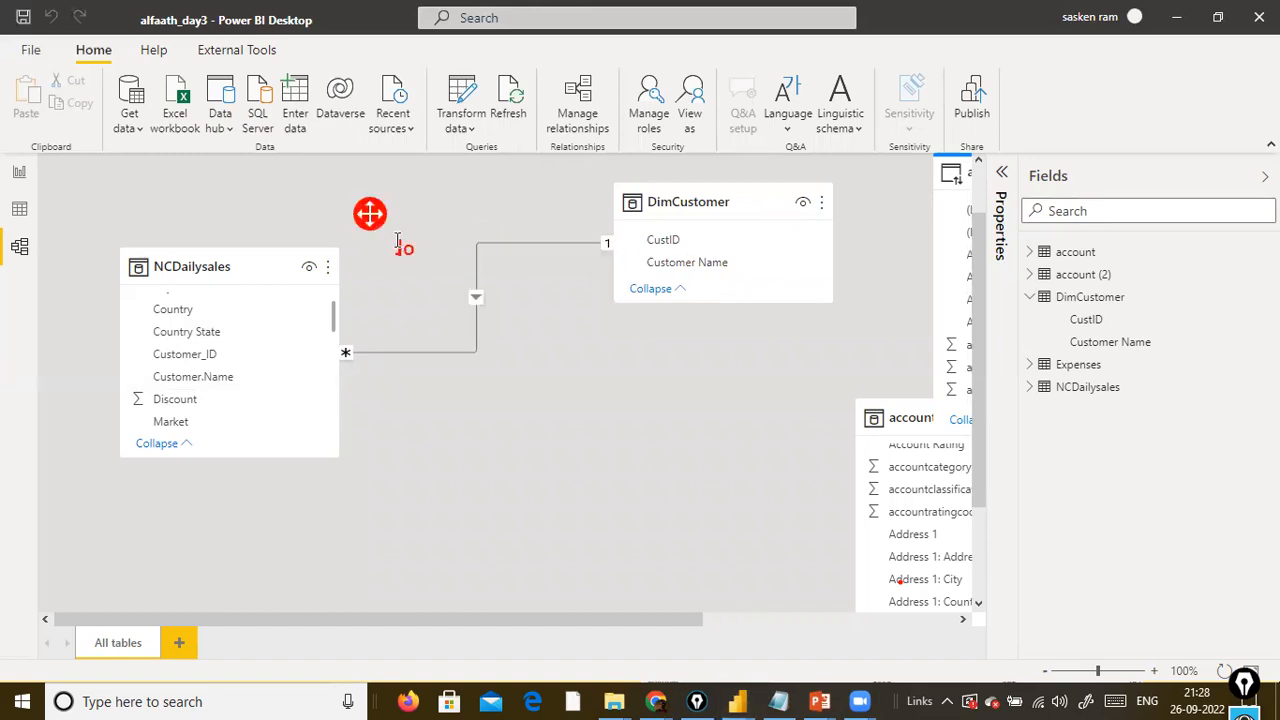
key("Return")
type("John")
key("Return")
type("John")
key("Return")
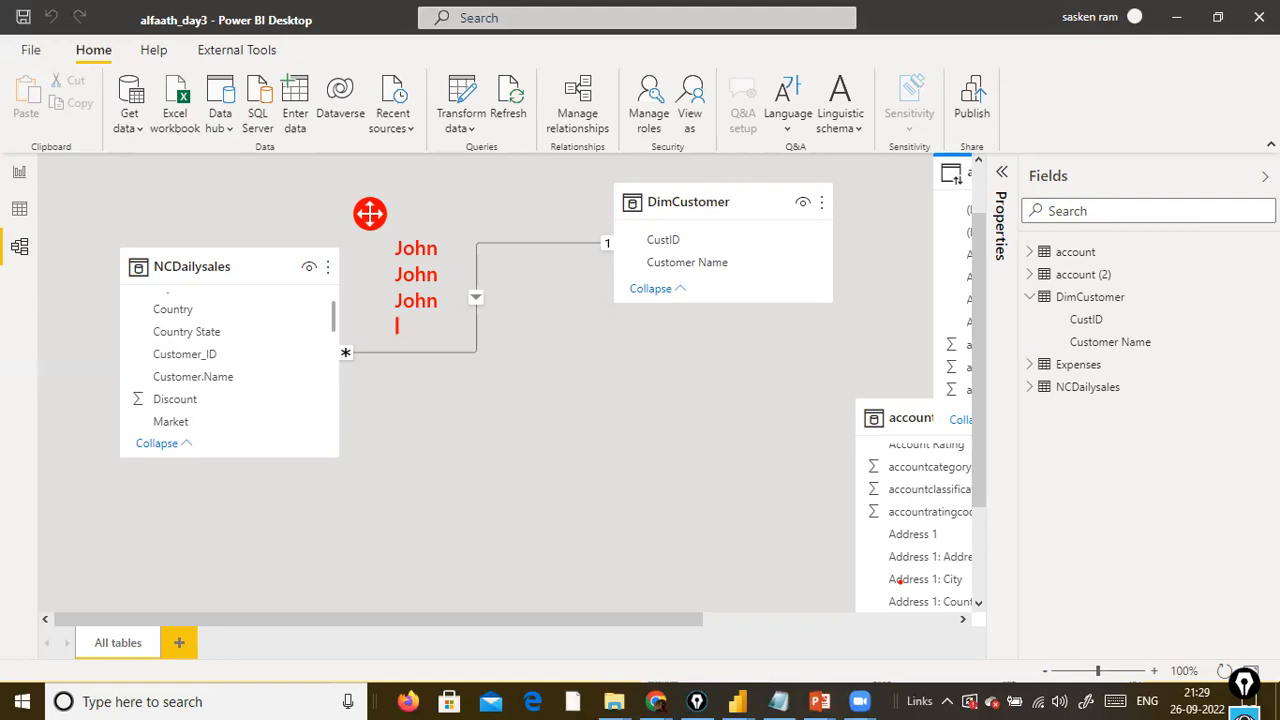
Number the three name lines of the red annotation 1, 2 and 3.
key("Up")
key("Up")
key("Up")
type("1")
key("Down")
key("Left")
key("Left")
key("Down")
key("Left")
key("Left")
key("Left")
key("Left")
type("2")
key("Down")
type("2")
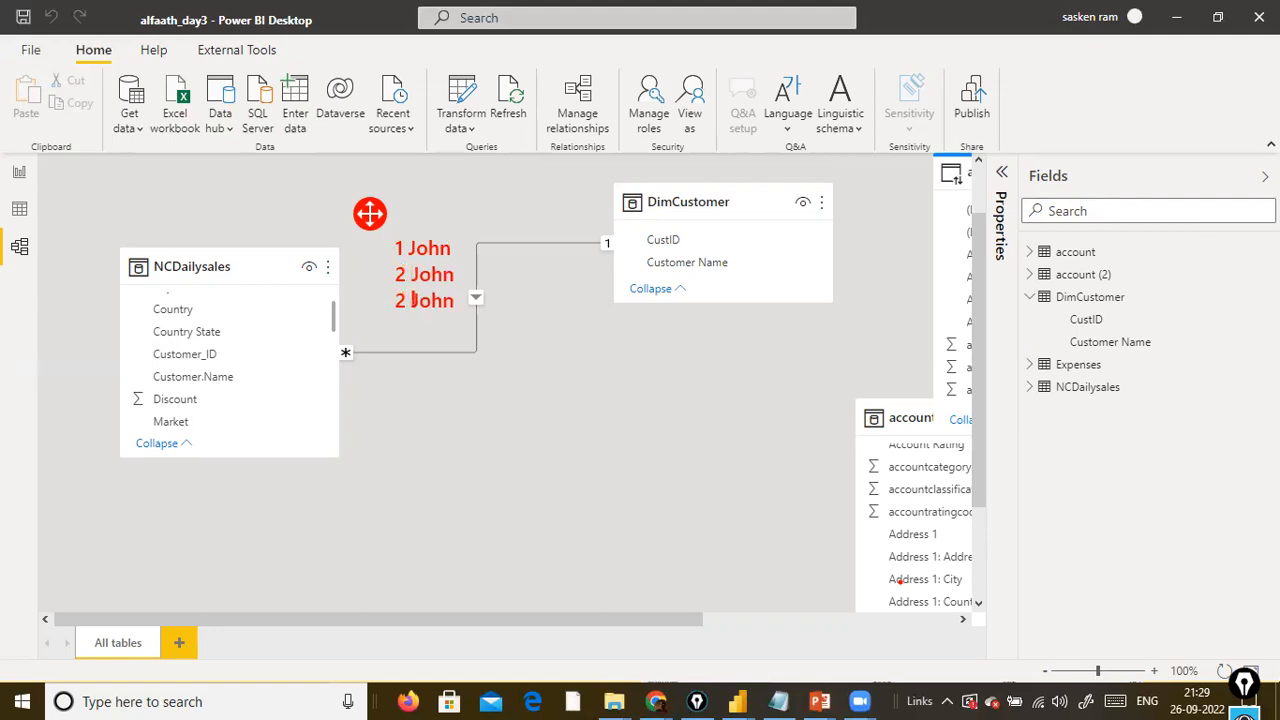
key("BackSpace")
key("BackSpace")
type("3")
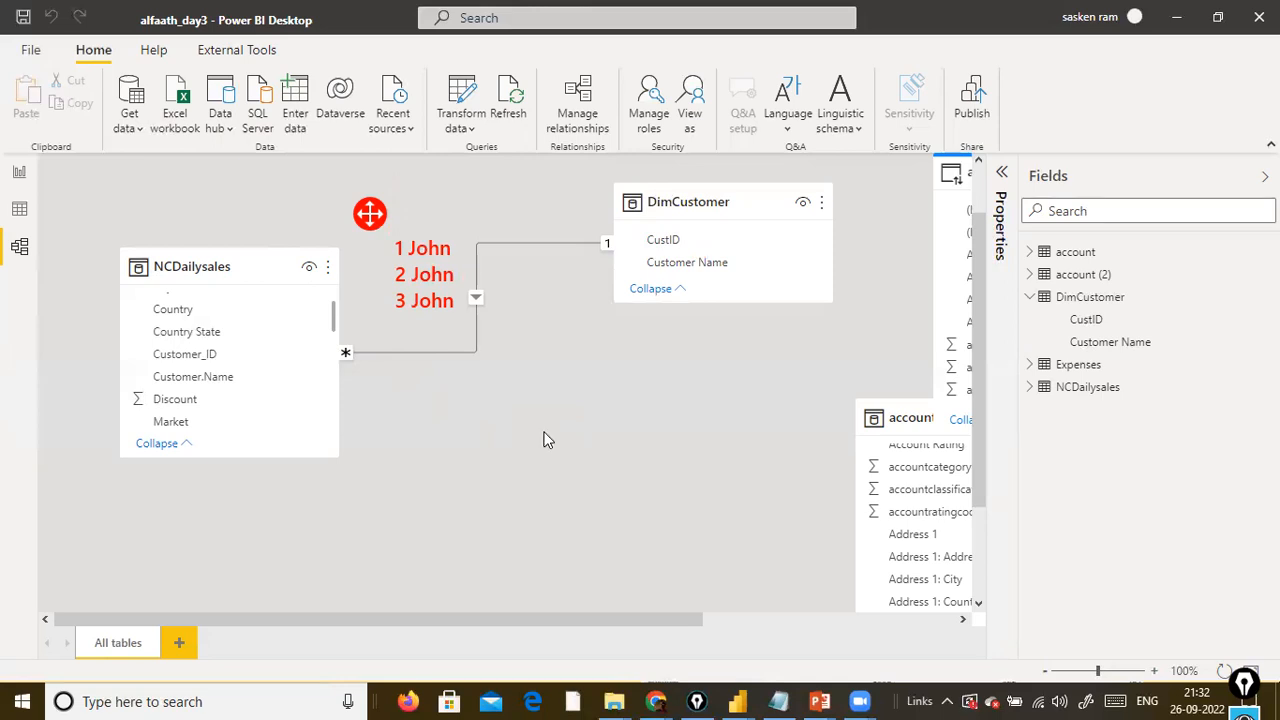
Clear the red numbered name annotation, glance at the Expenses fields and select the DimCustomer table in the model.
left_click(729, 497)
key("ctrl+shift+7")
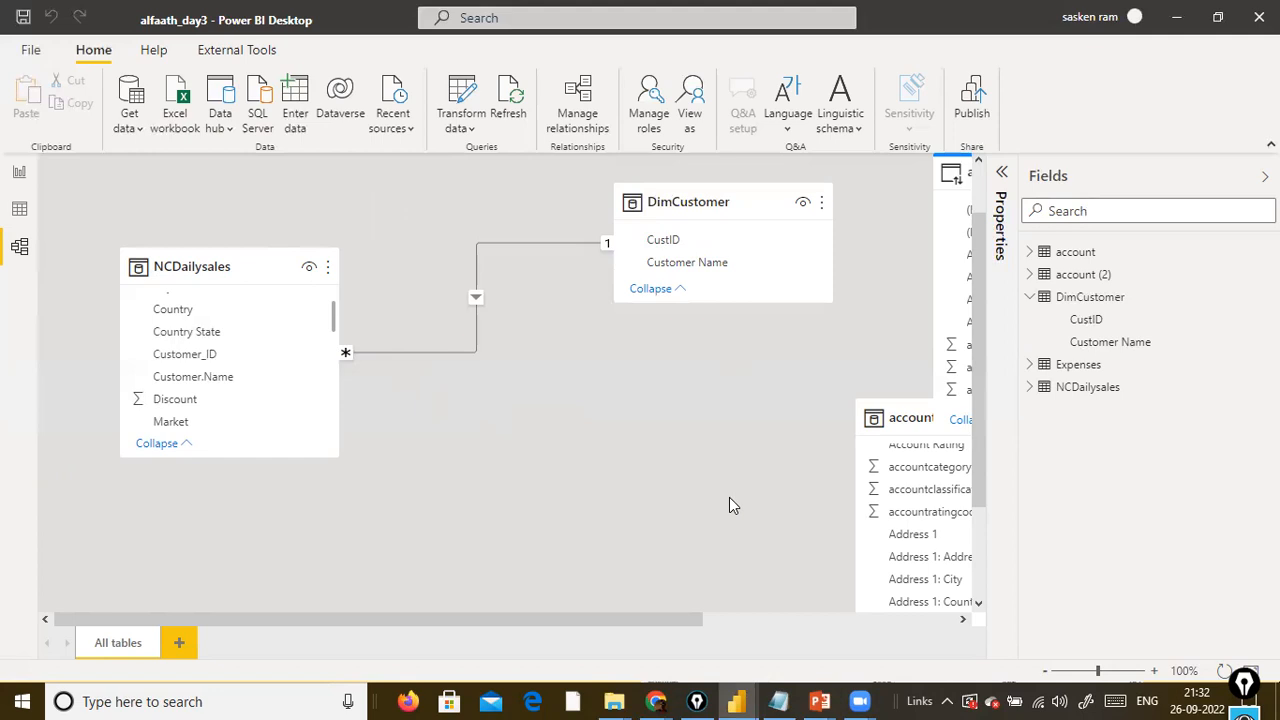
left_click(1036, 369)
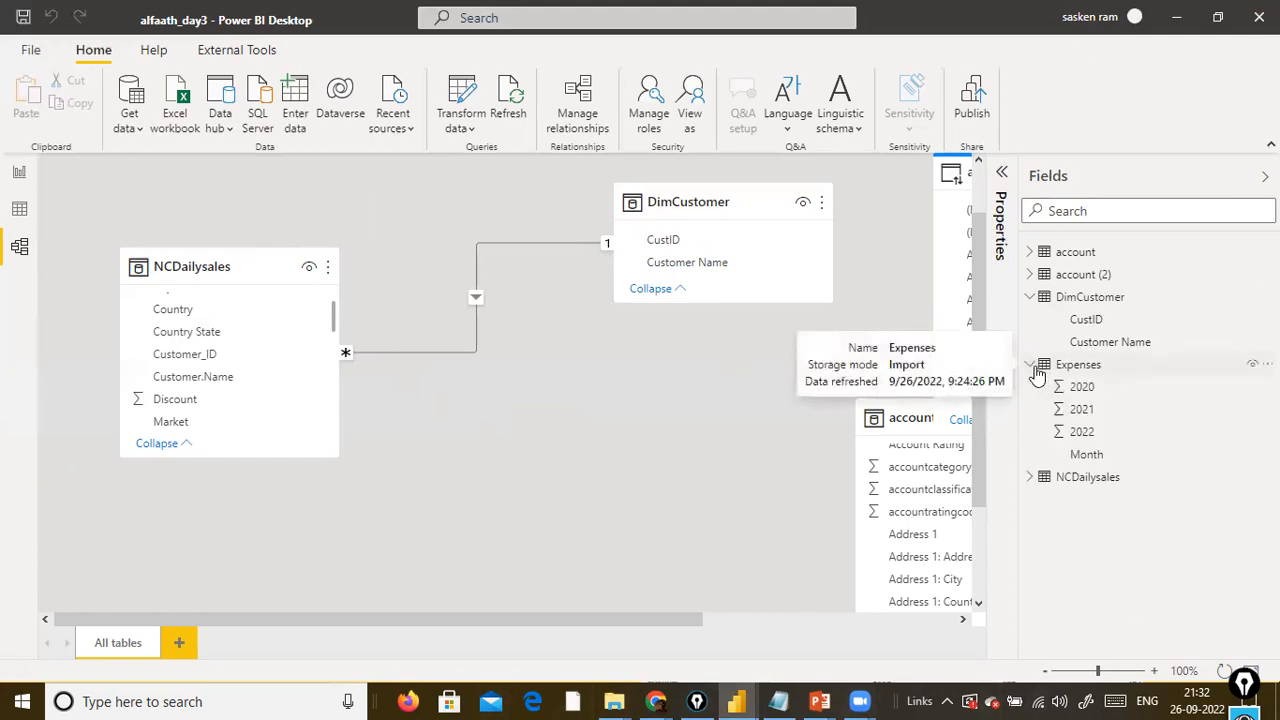
left_click(1033, 368)
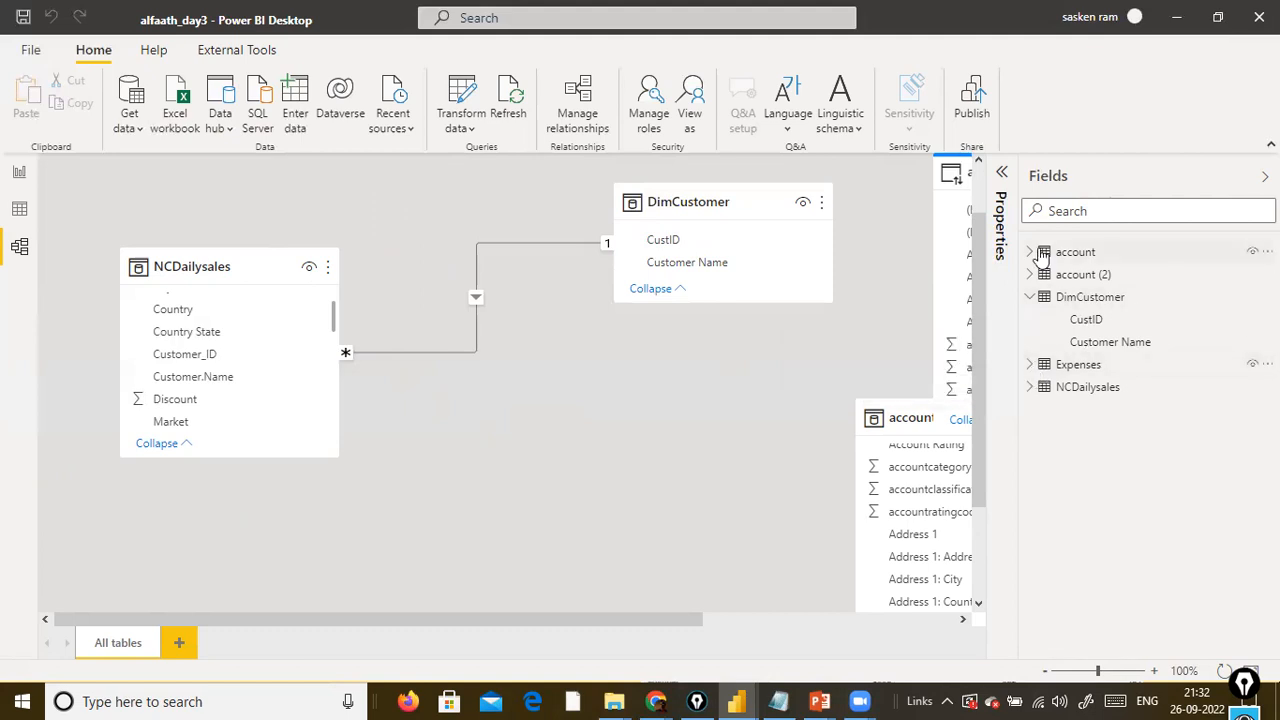
left_click(1040, 300)
left_click(1040, 300)
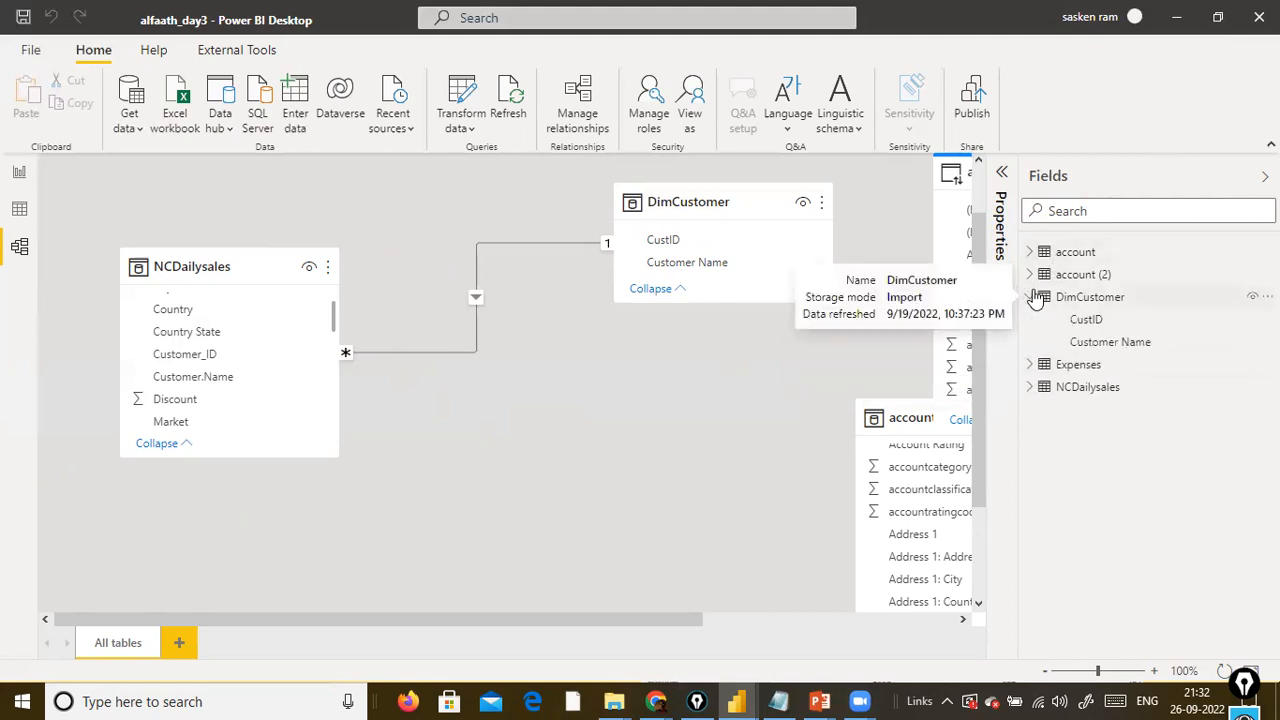
left_click(1095, 292)
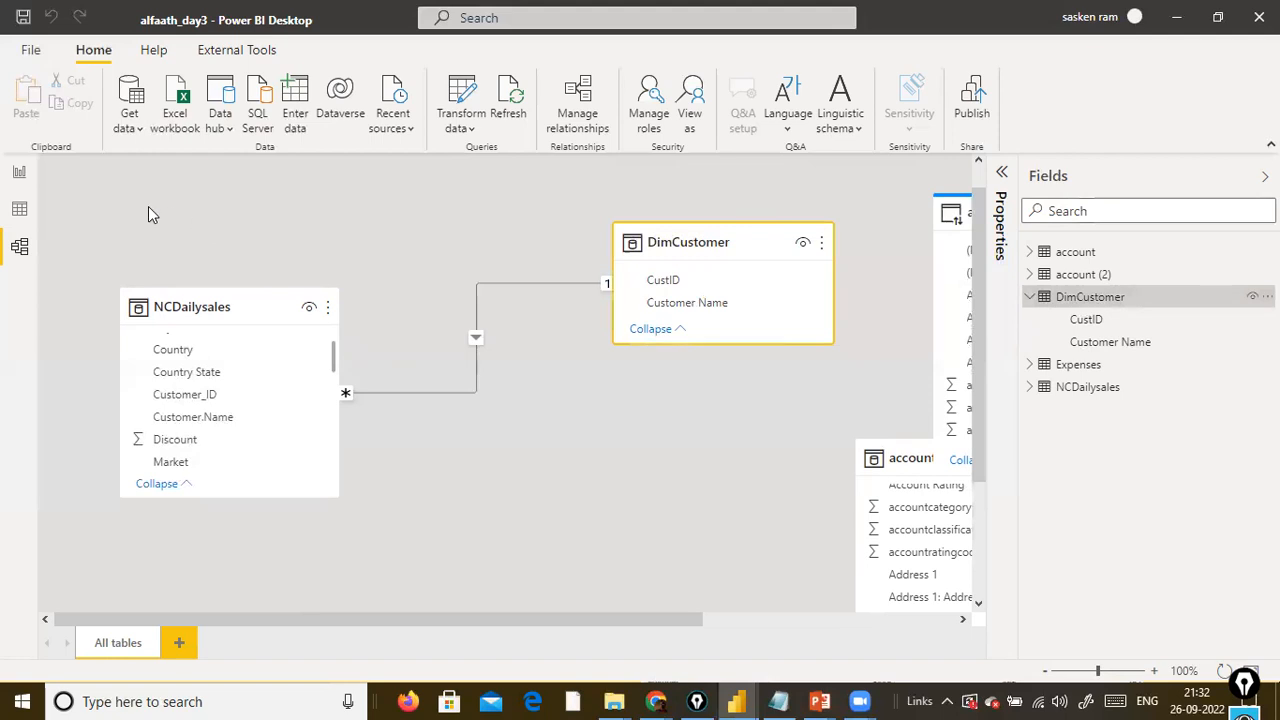
Open the queries for transformation and refresh the data preview of the DimCustomer query.
left_click(461, 124)
left_click(470, 163)
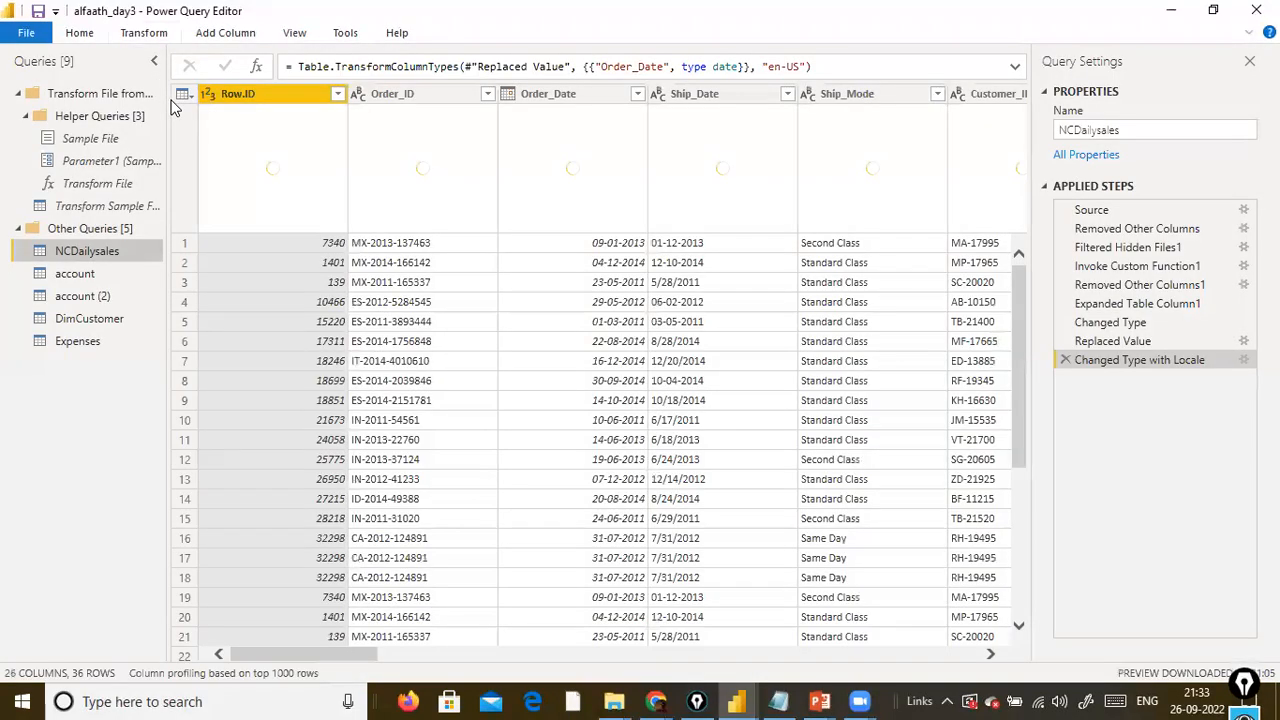
left_click(152, 36)
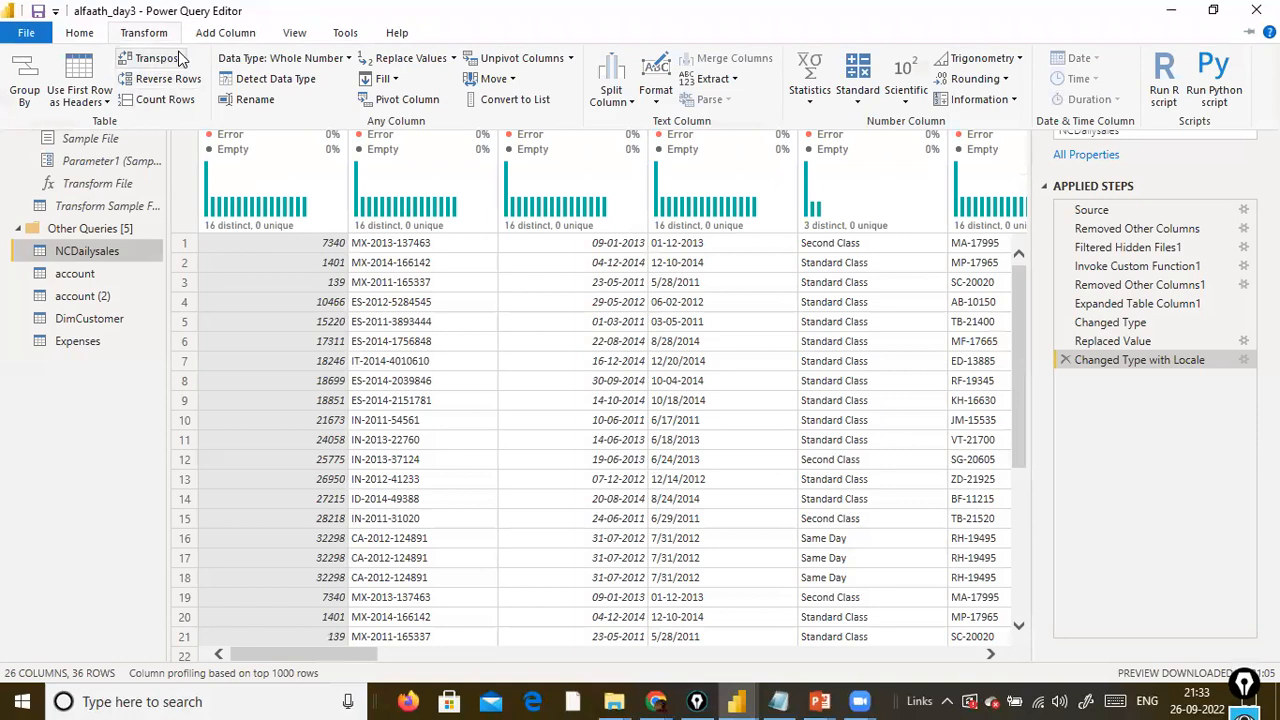
left_click(108, 324)
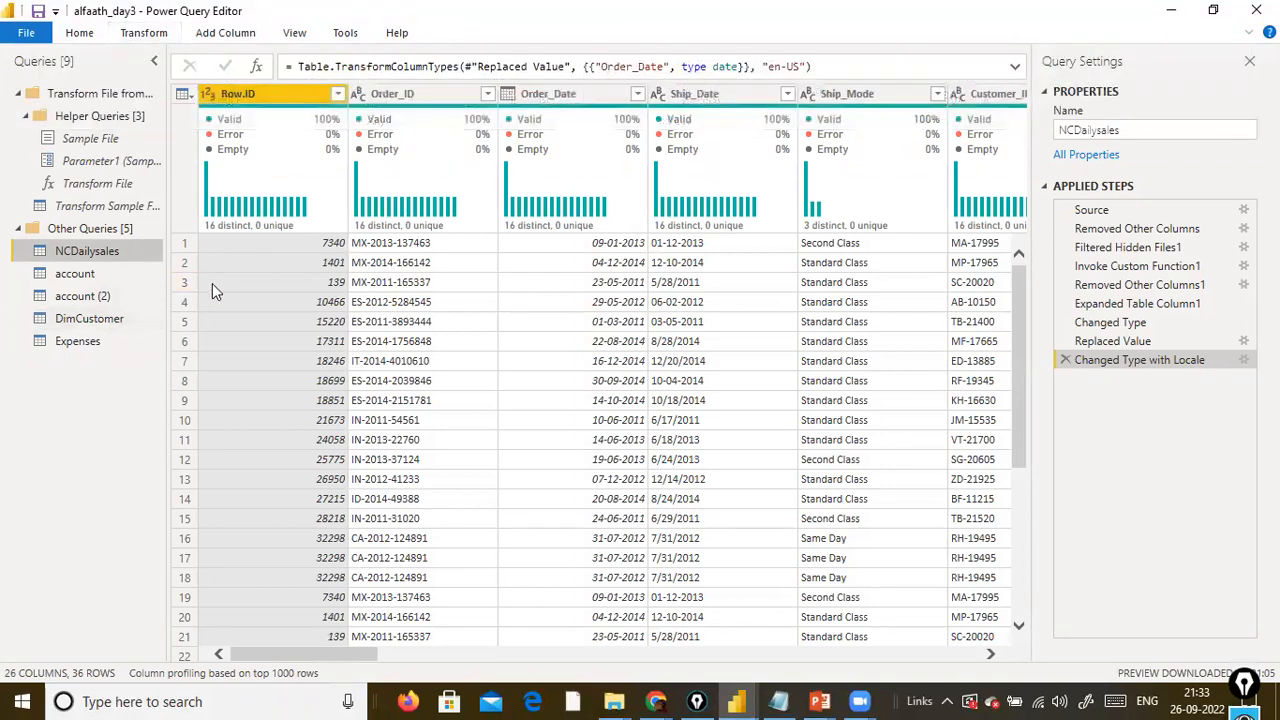
left_click(95, 318)
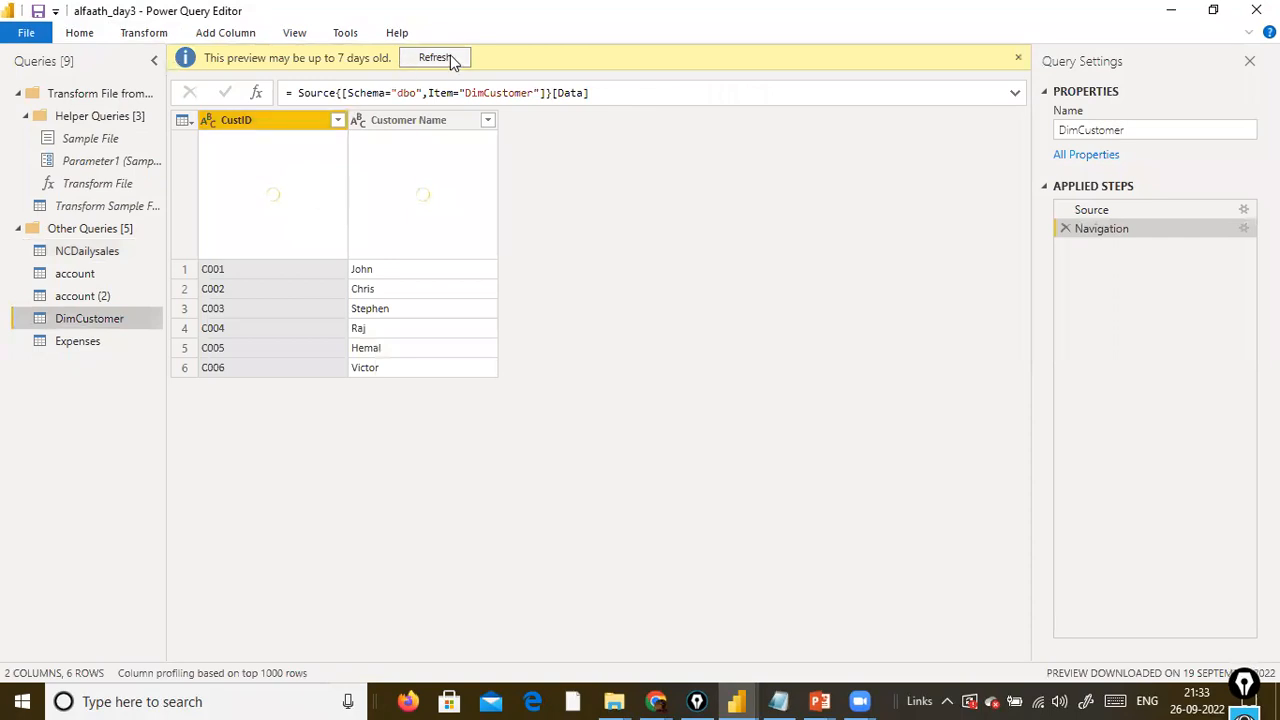
left_click(450, 58)
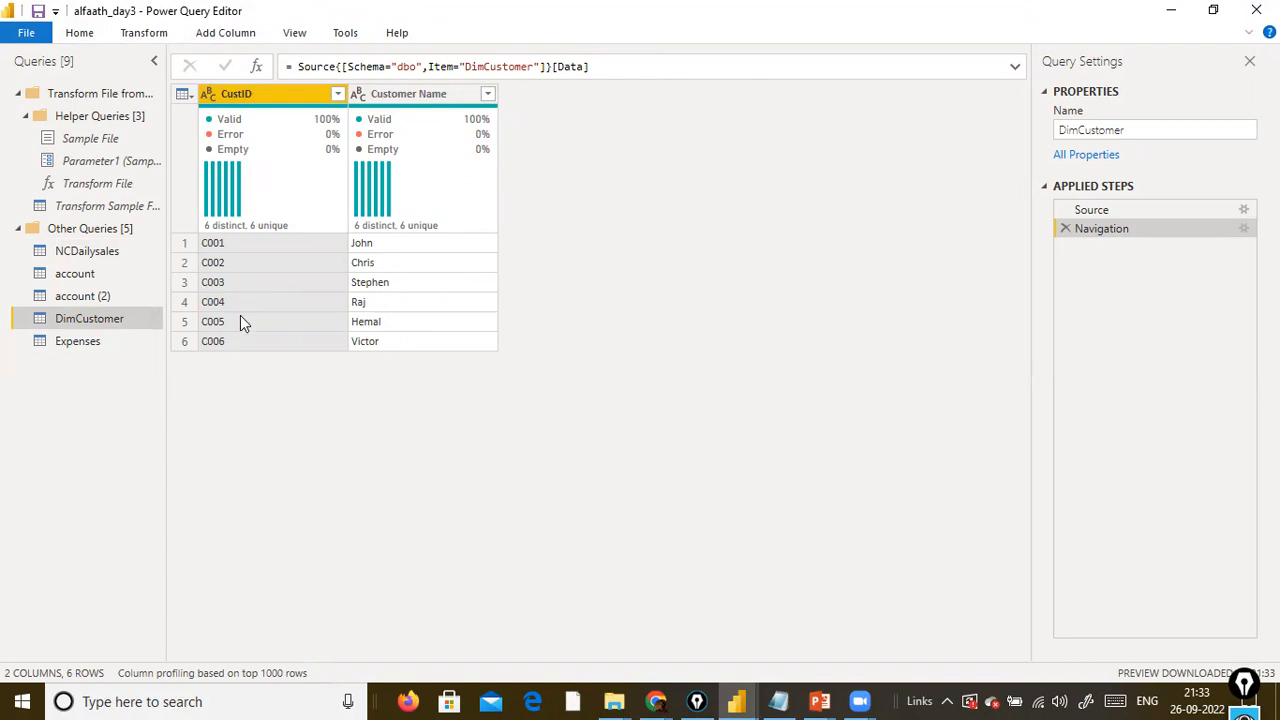
Add an index column starting from 0 to the DimCustomer query.
left_click(166, 42)
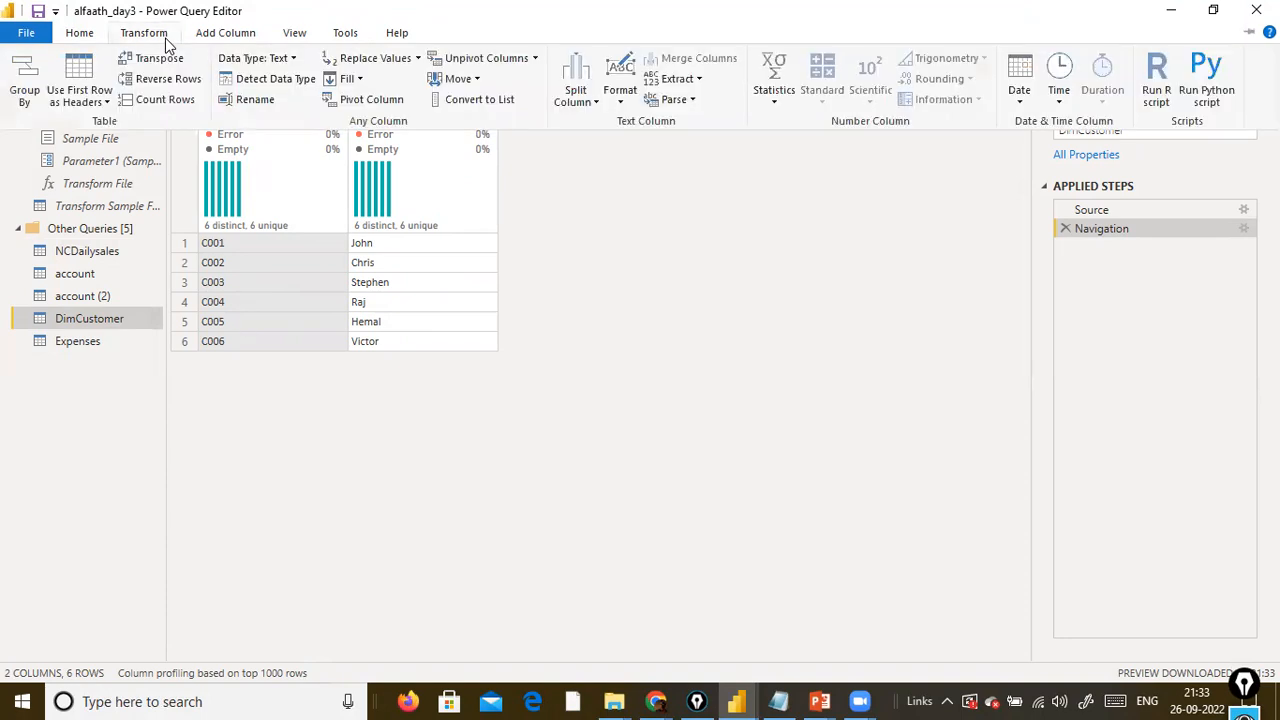
left_click(240, 36)
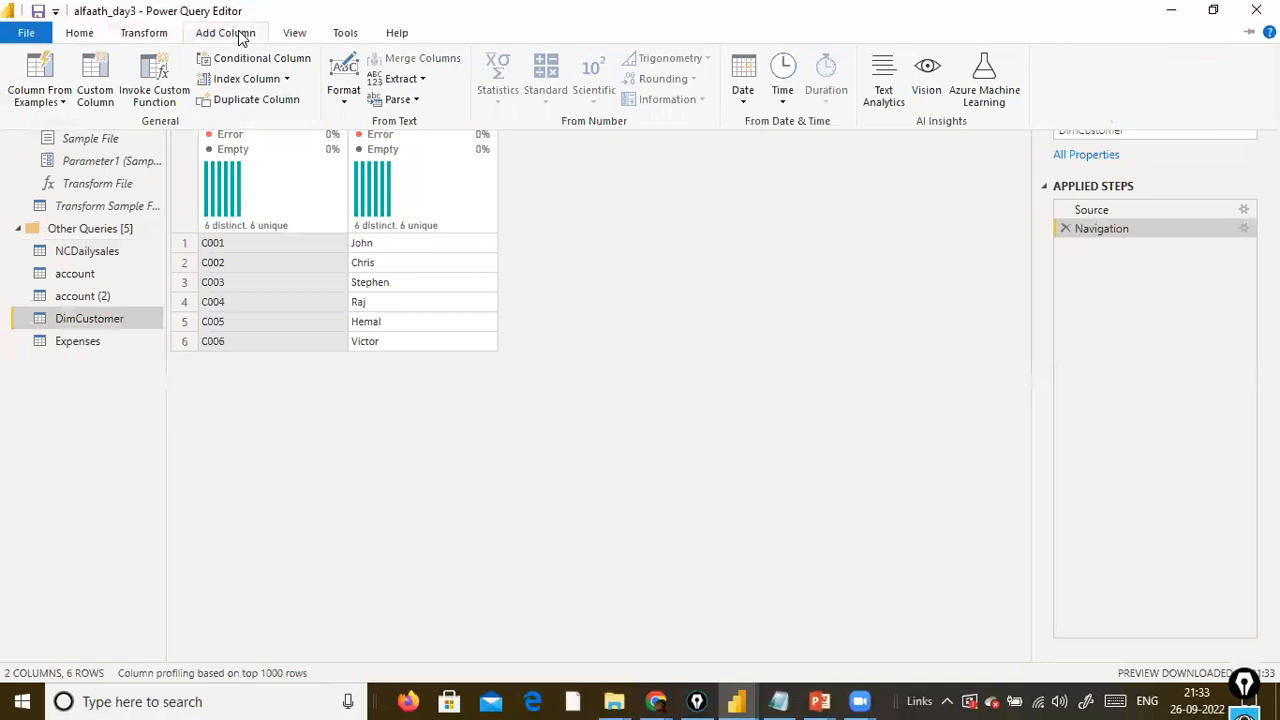
left_click(288, 81)
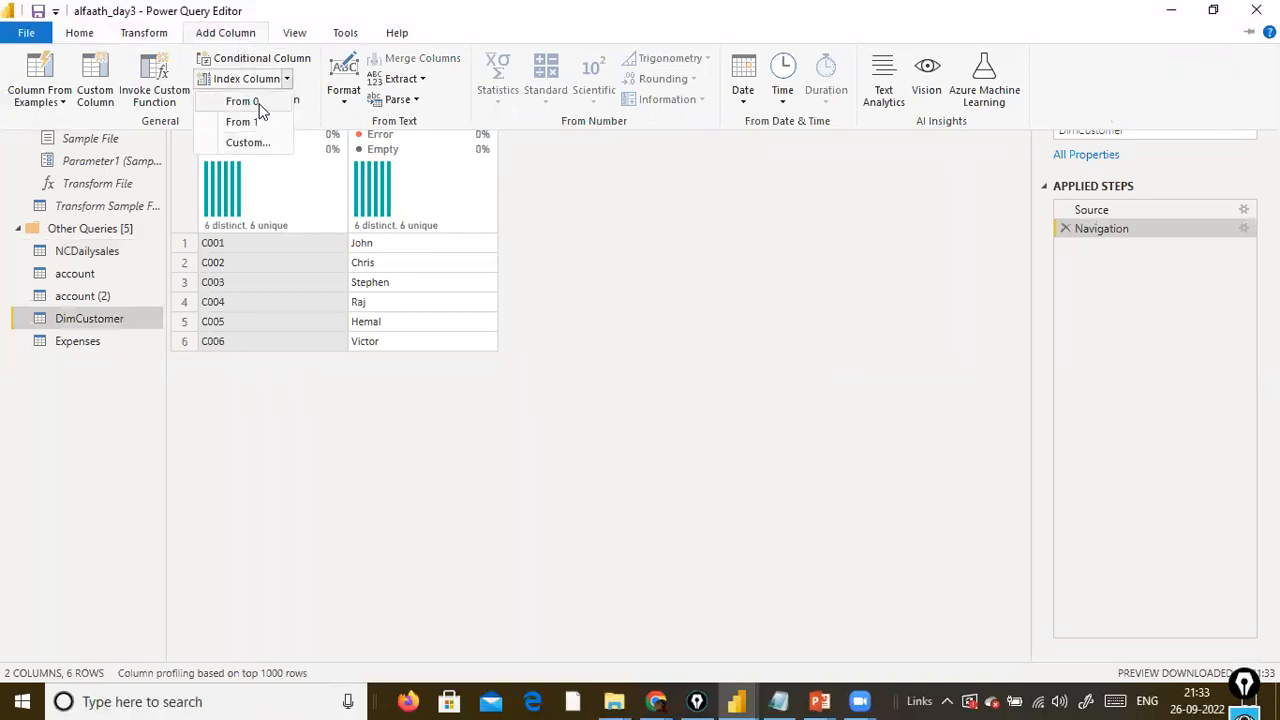
left_click(259, 106)
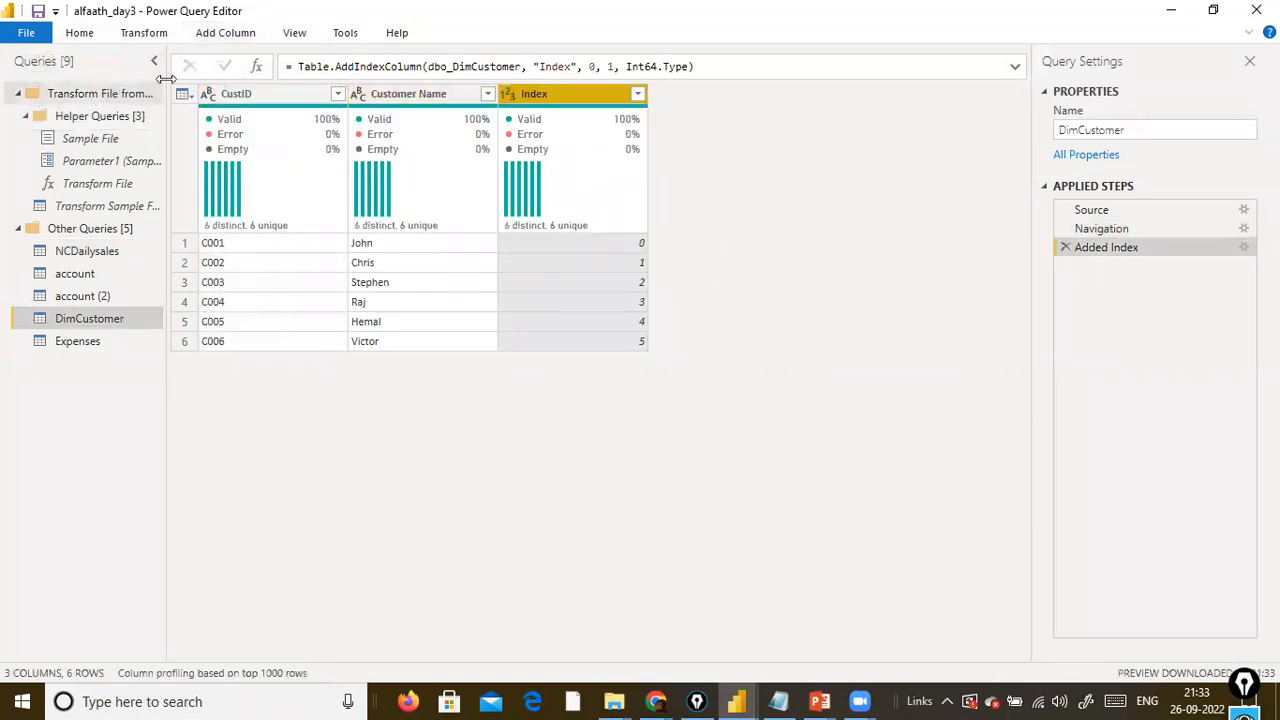
Remove the CustID column from the DimCustomer query.
right_click(287, 102)
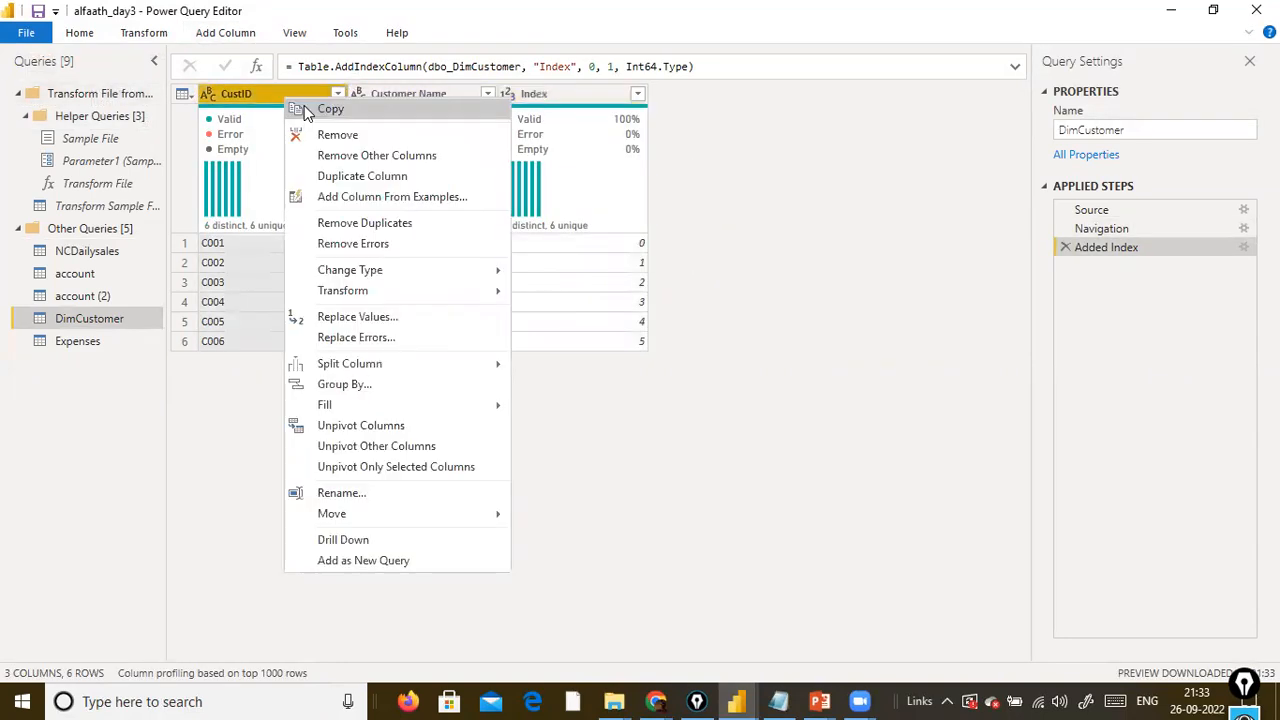
left_click(310, 135)
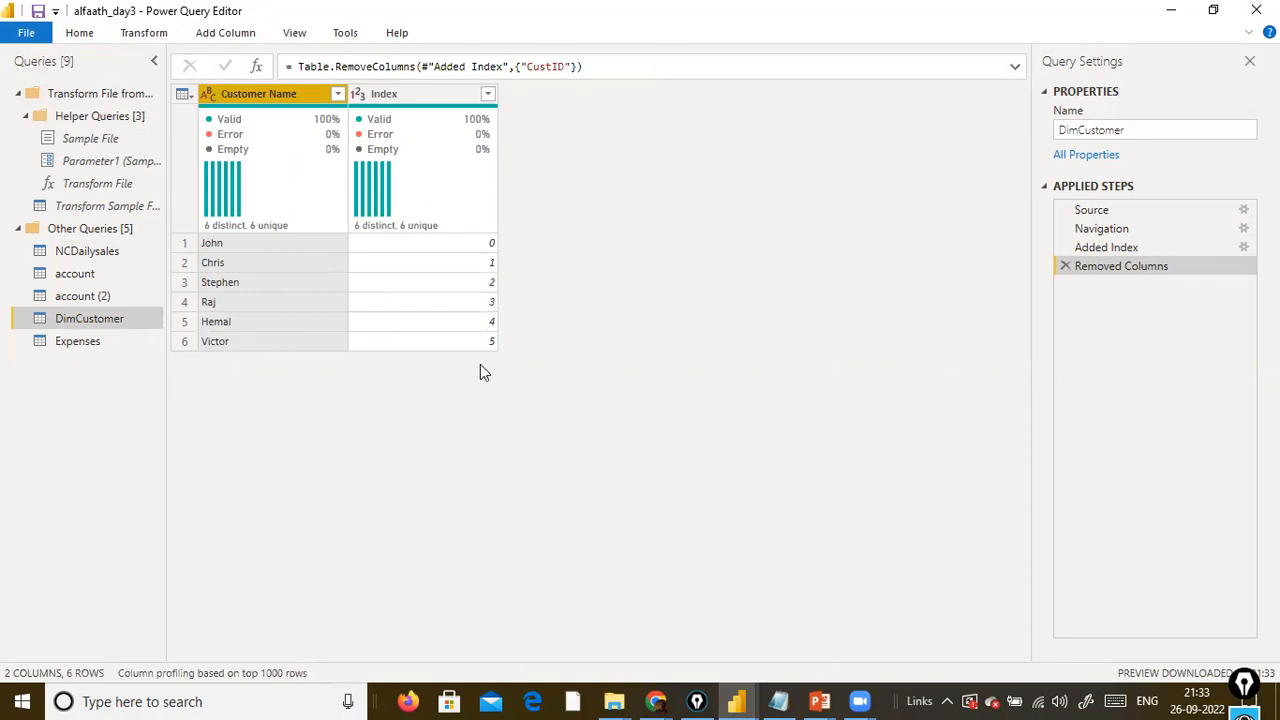
left_click(200, 33)
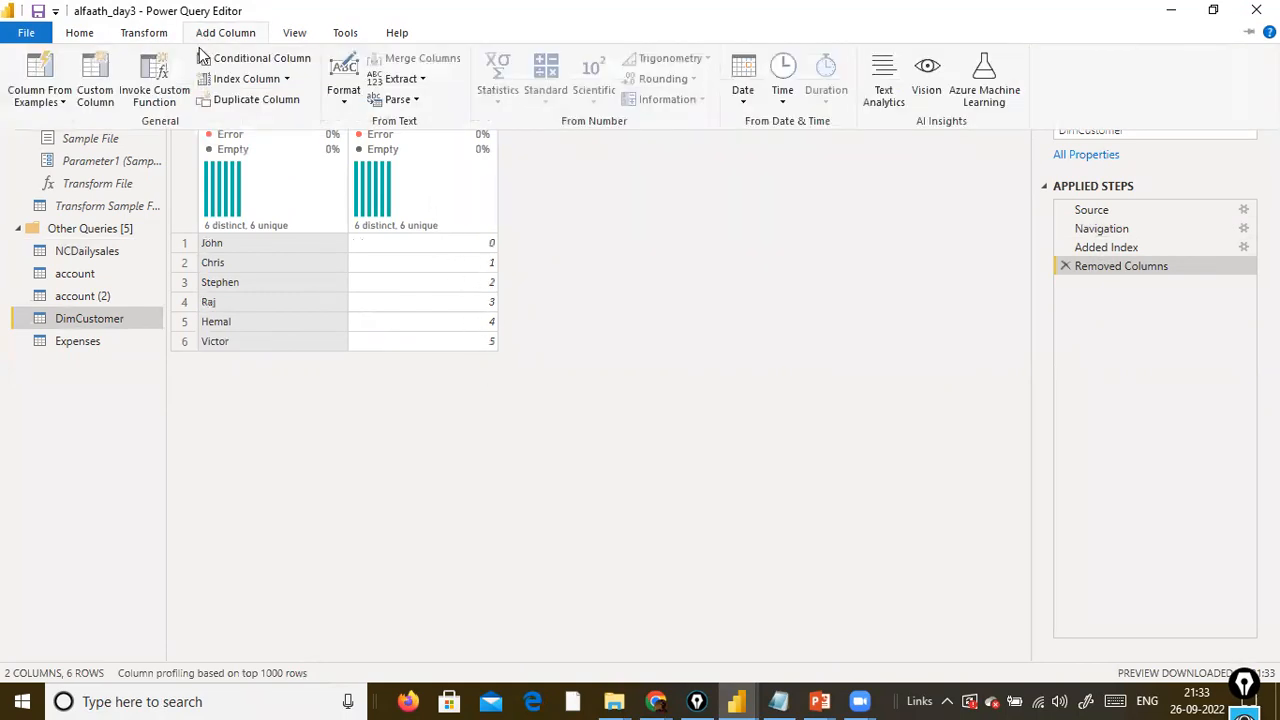
left_click(490, 185)
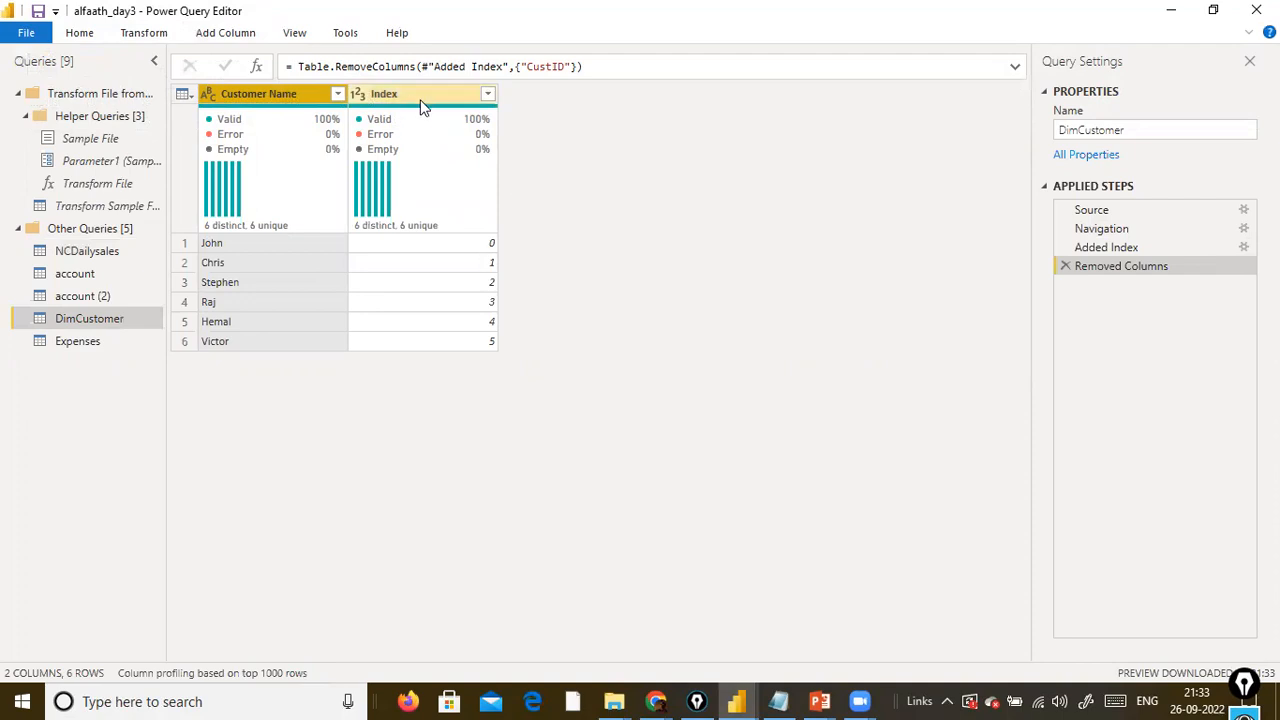
mouse_move(472, 150)
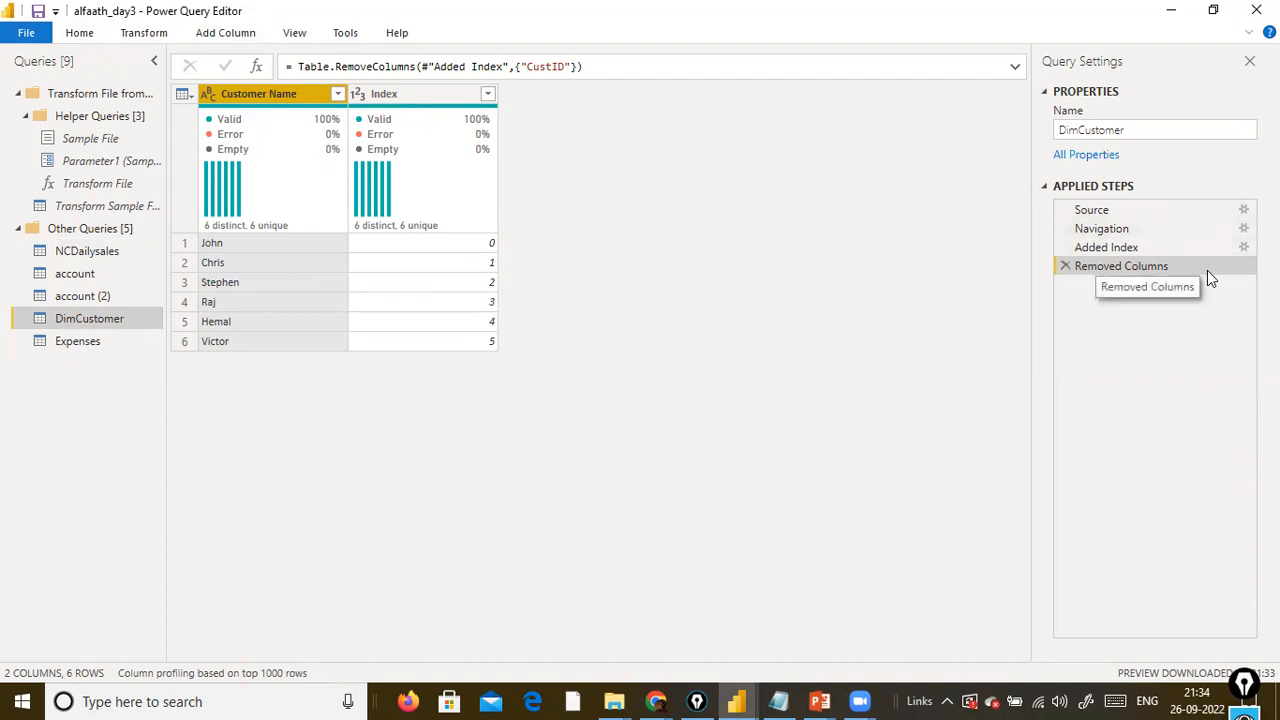
Edit the Added Index step so the index column starts at 1, keeping the increment at 1.
left_click(1113, 247)
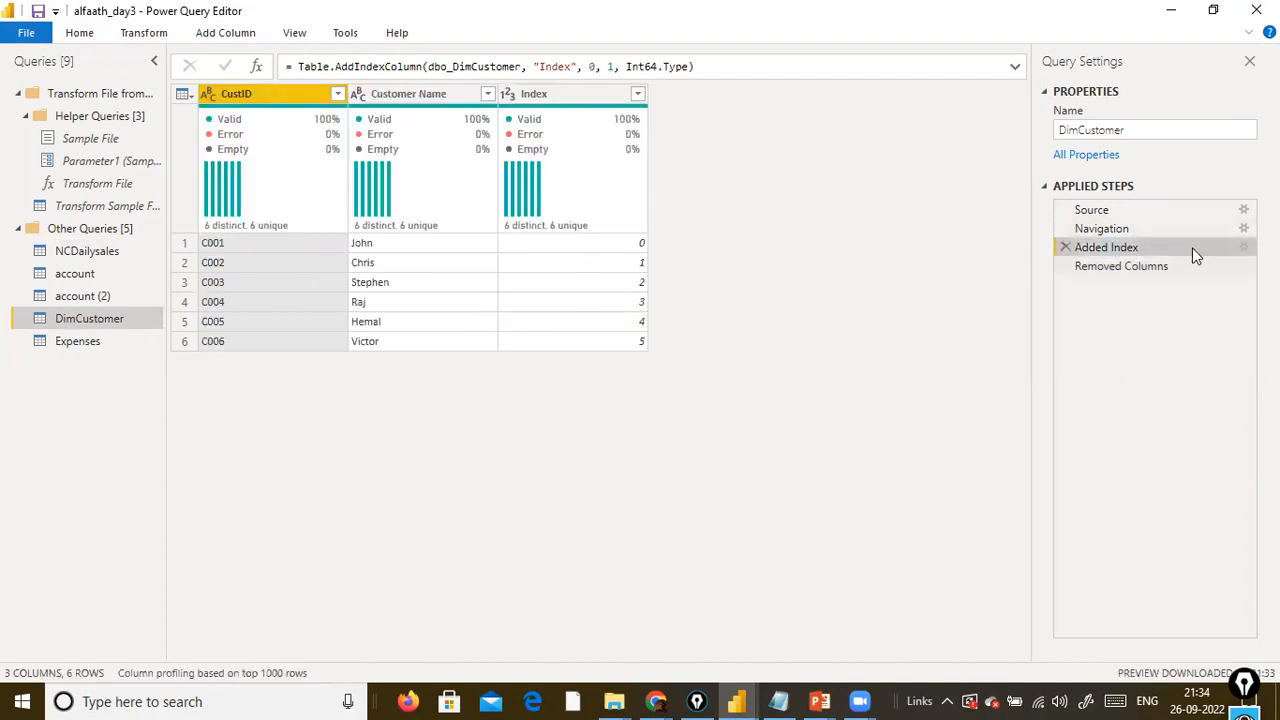
left_click(1245, 249)
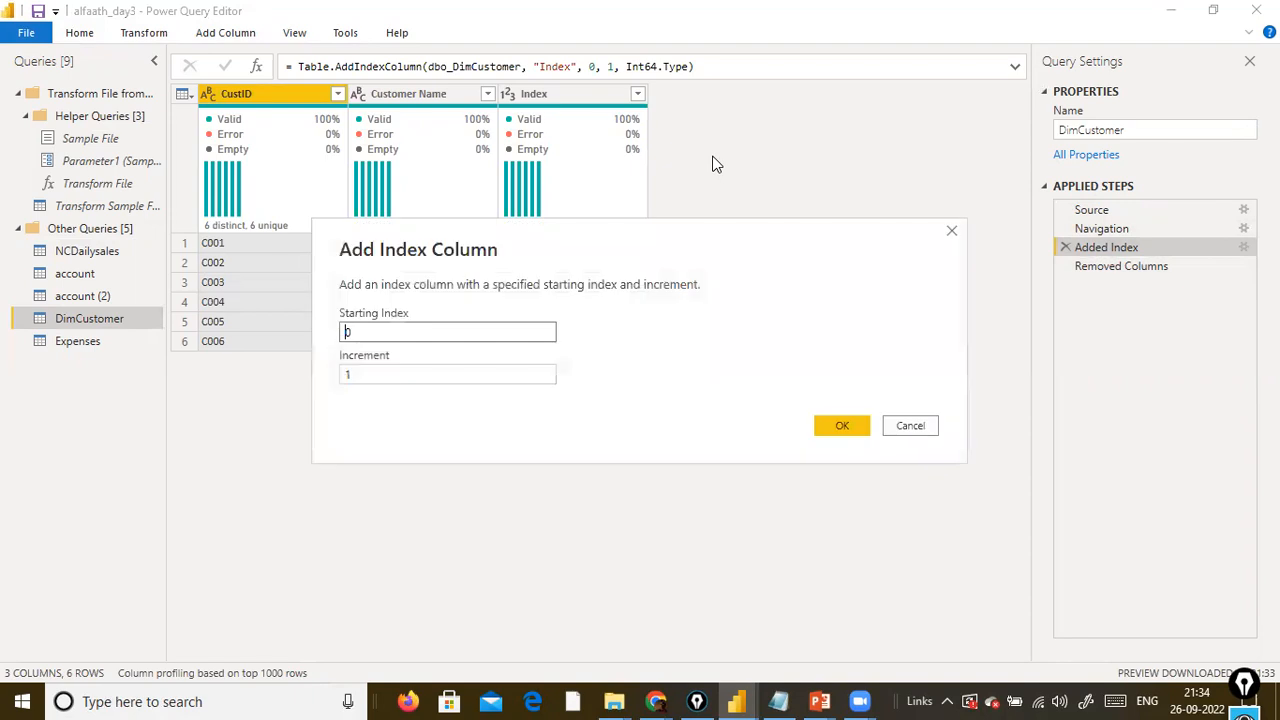
left_click_drag(640, 234, 928, 231)
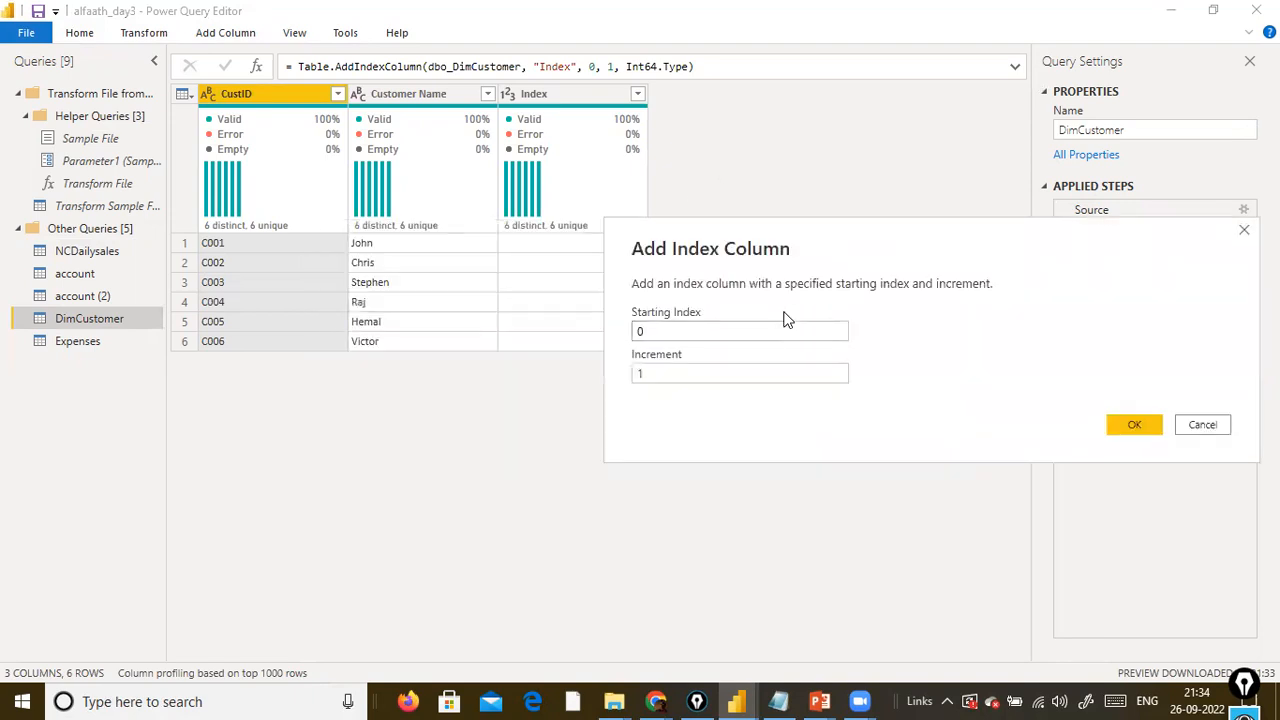
left_click_drag(727, 268, 755, 274)
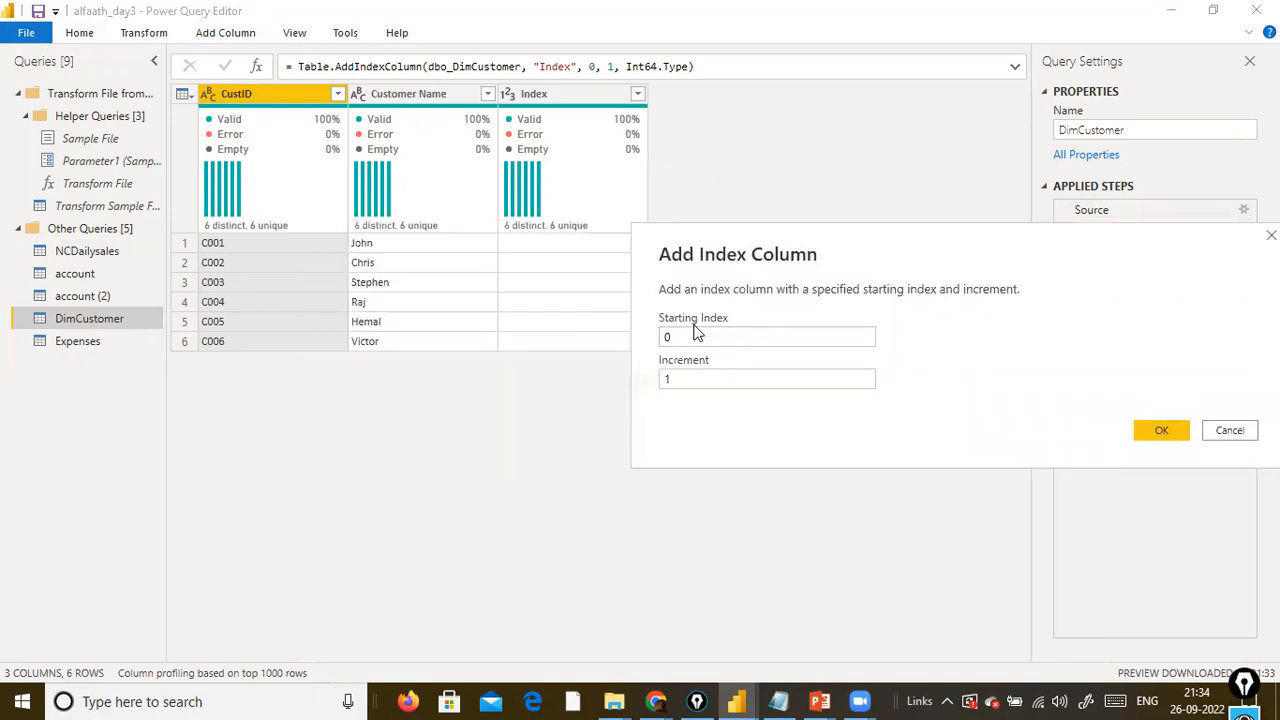
double_click(672, 337)
type("1")
left_click(842, 381)
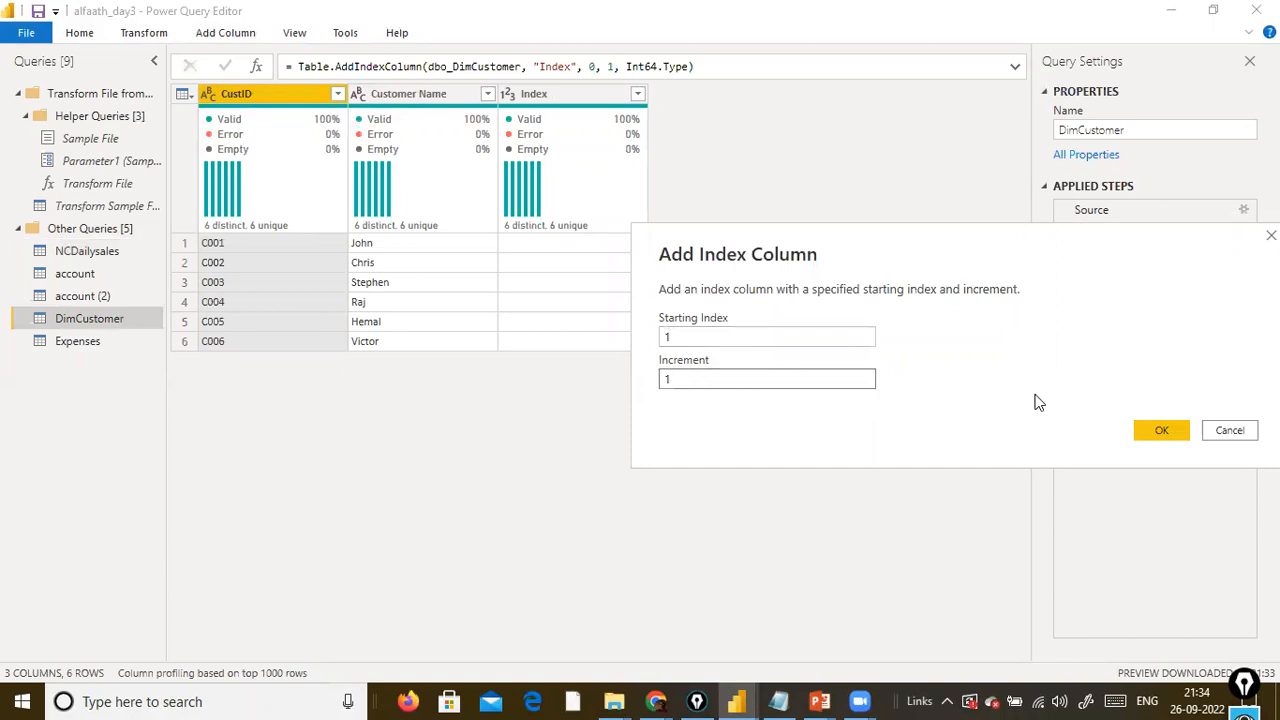
left_click(1150, 430)
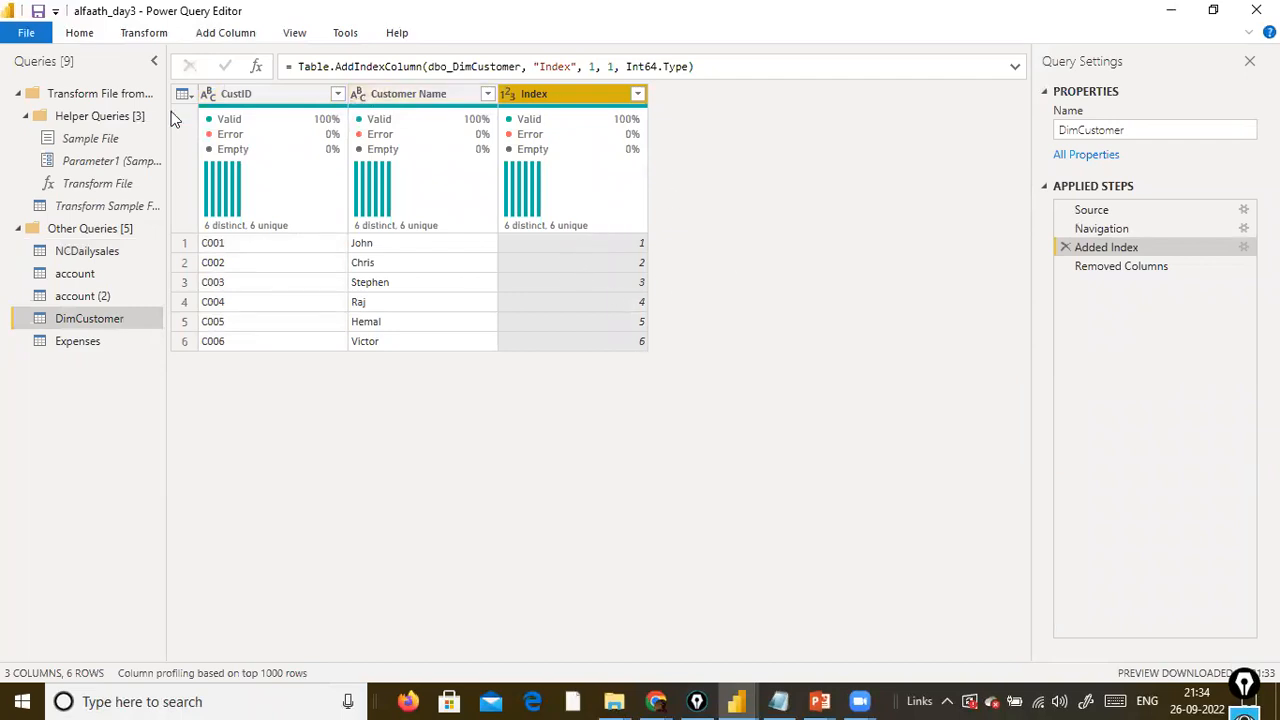
Insert a second, custom index column after the Added Index step, with starting index 1000 and increment 1.
left_click(226, 33)
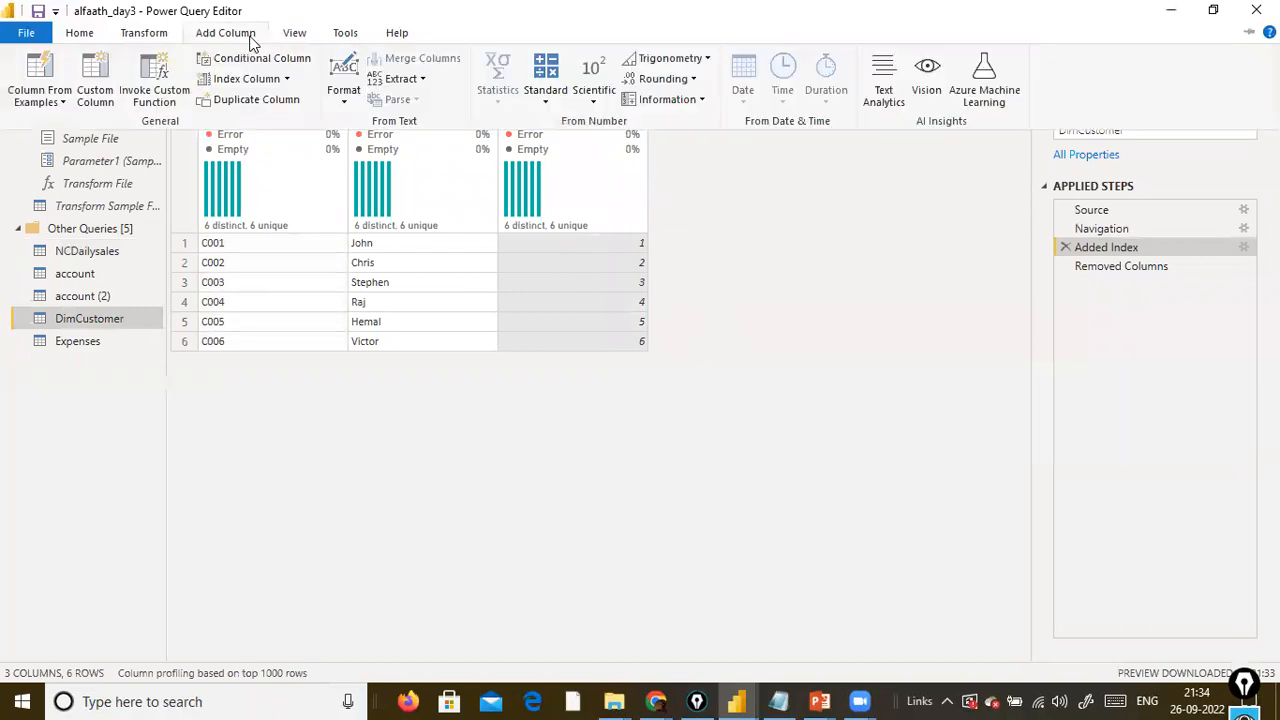
left_click(288, 80)
left_click(264, 139)
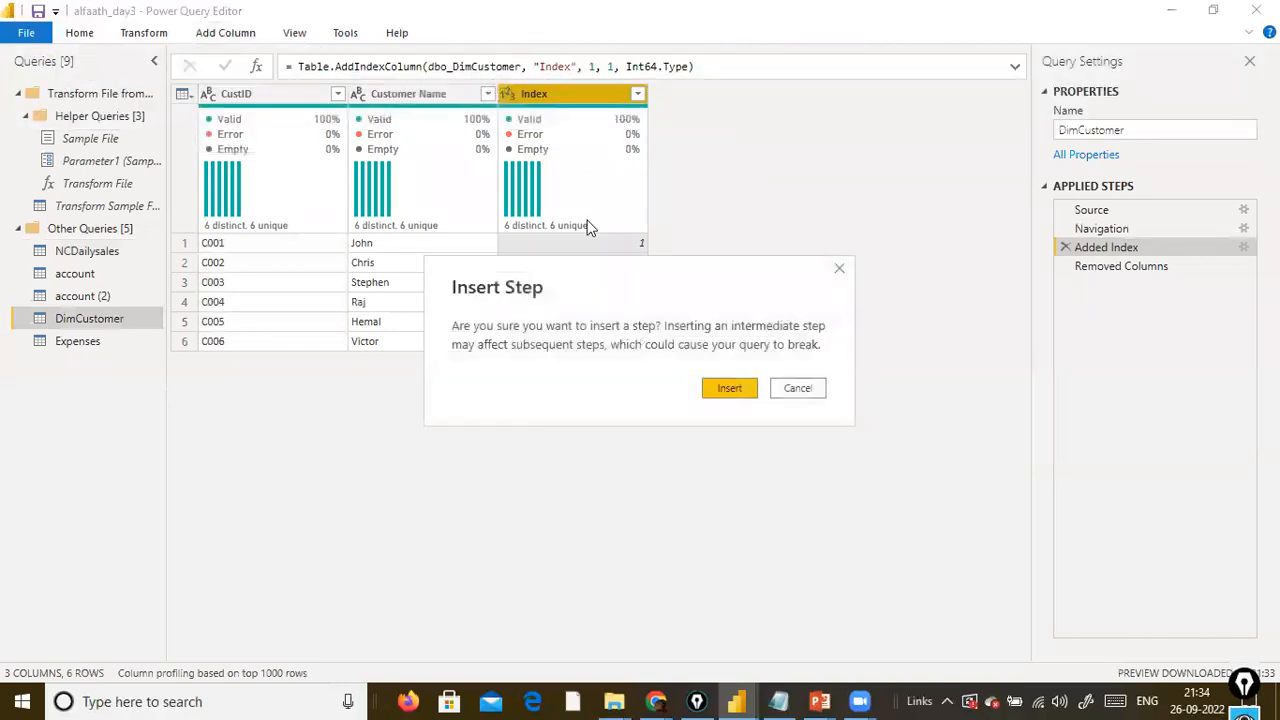
left_click(716, 391)
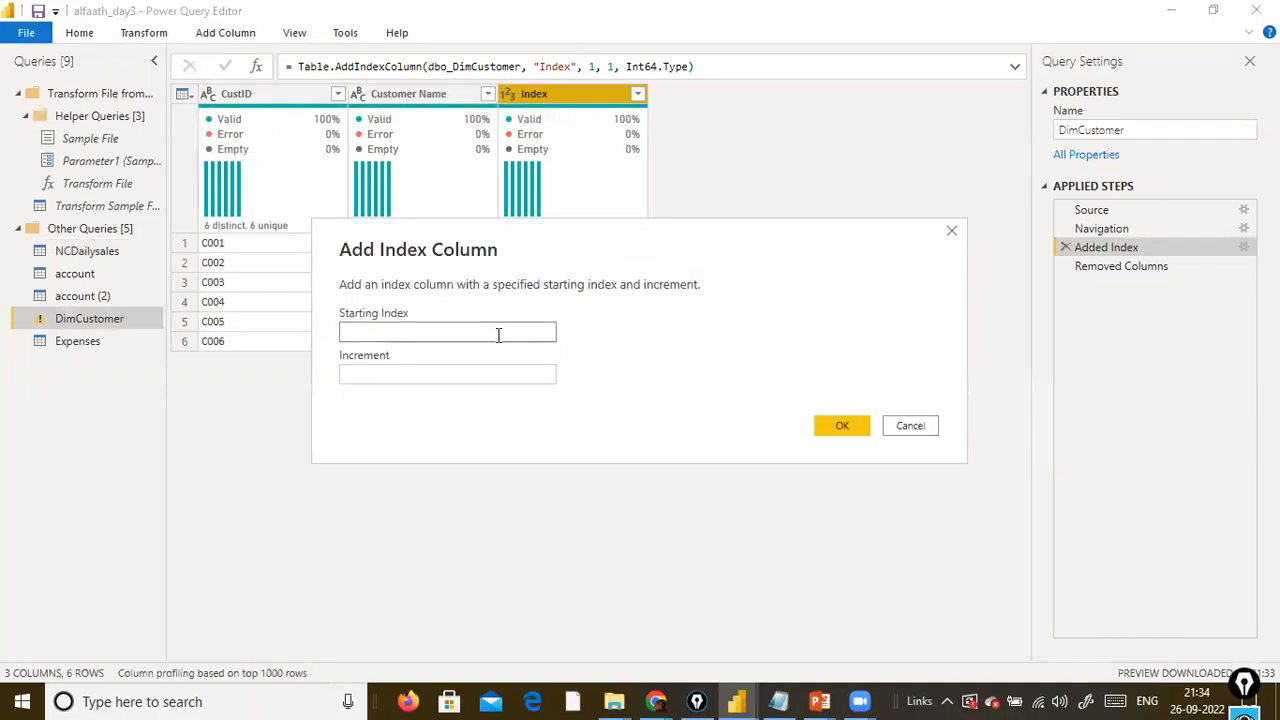
type("1000")
key("Tab")
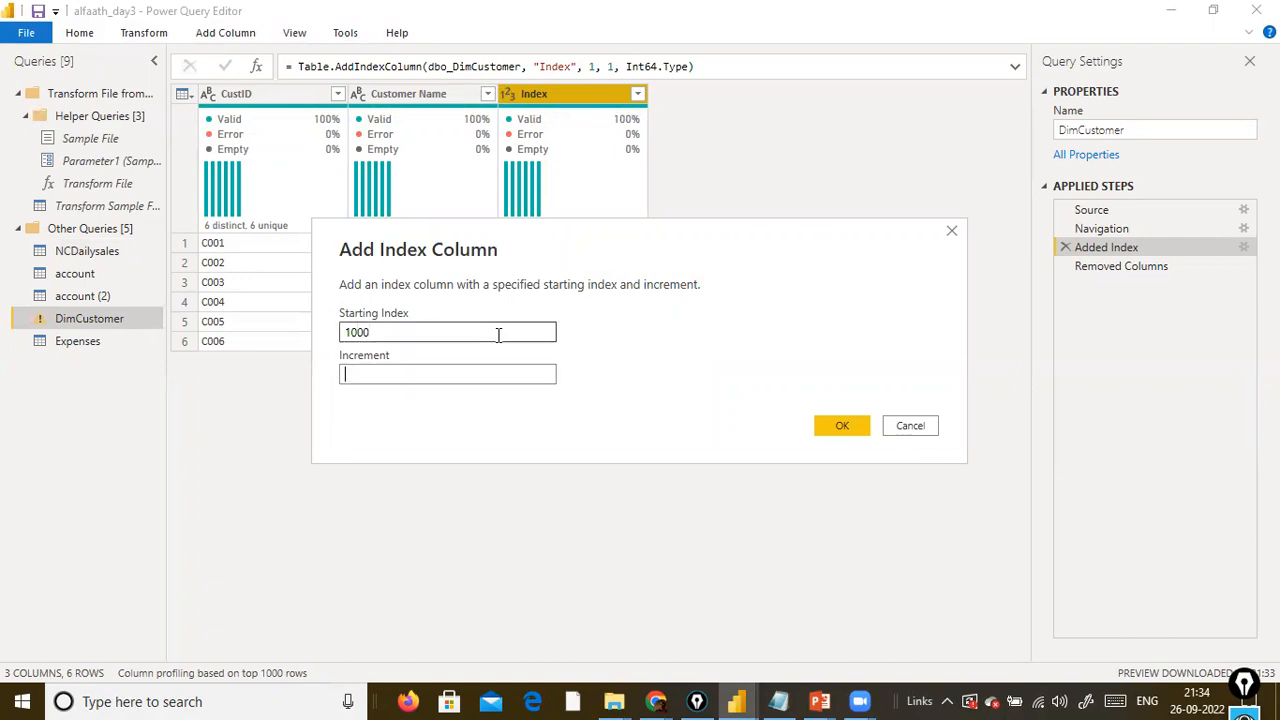
type("1")
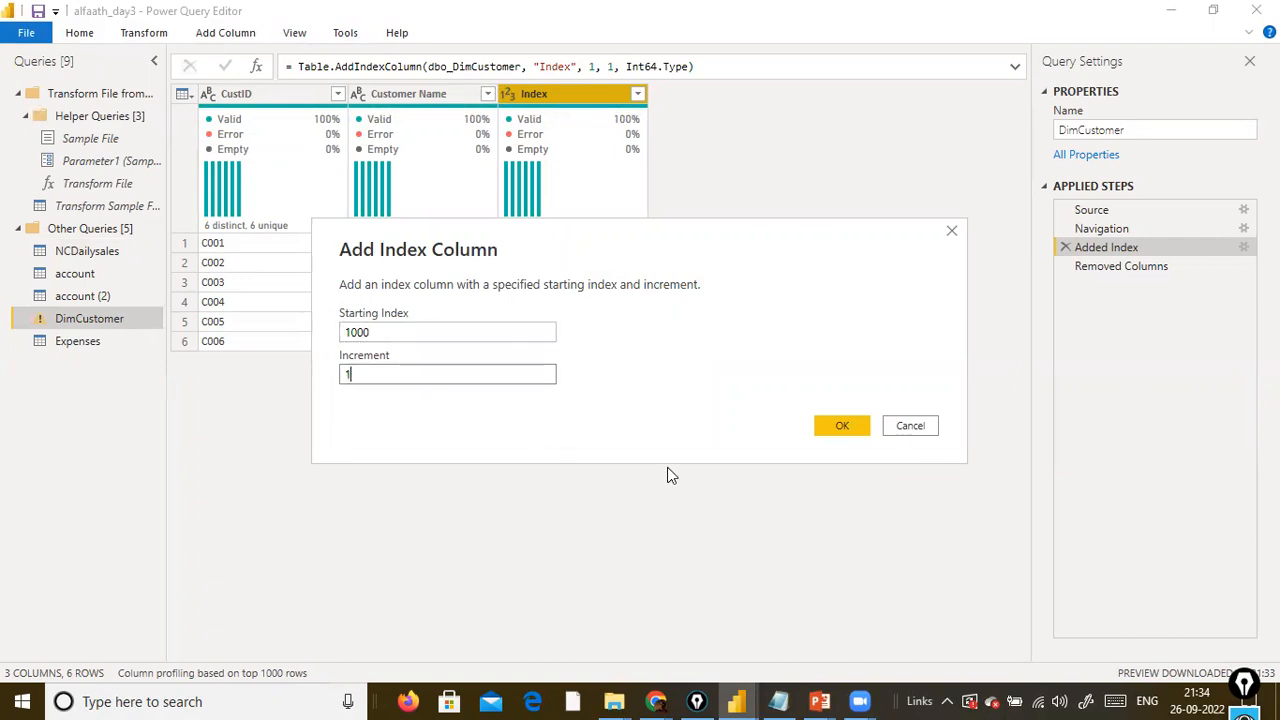
left_click(838, 423)
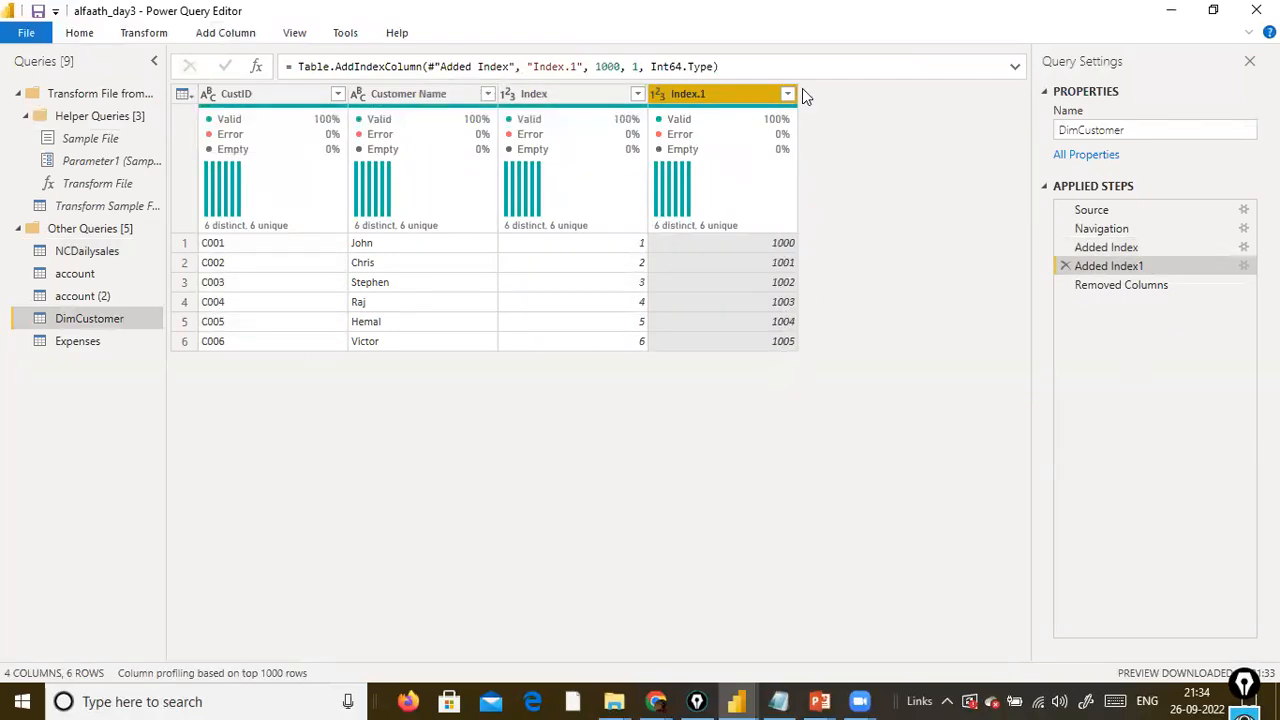
Remove the Index.1 column from DimCustomer as an inserted intermediate step.
right_click(725, 101)
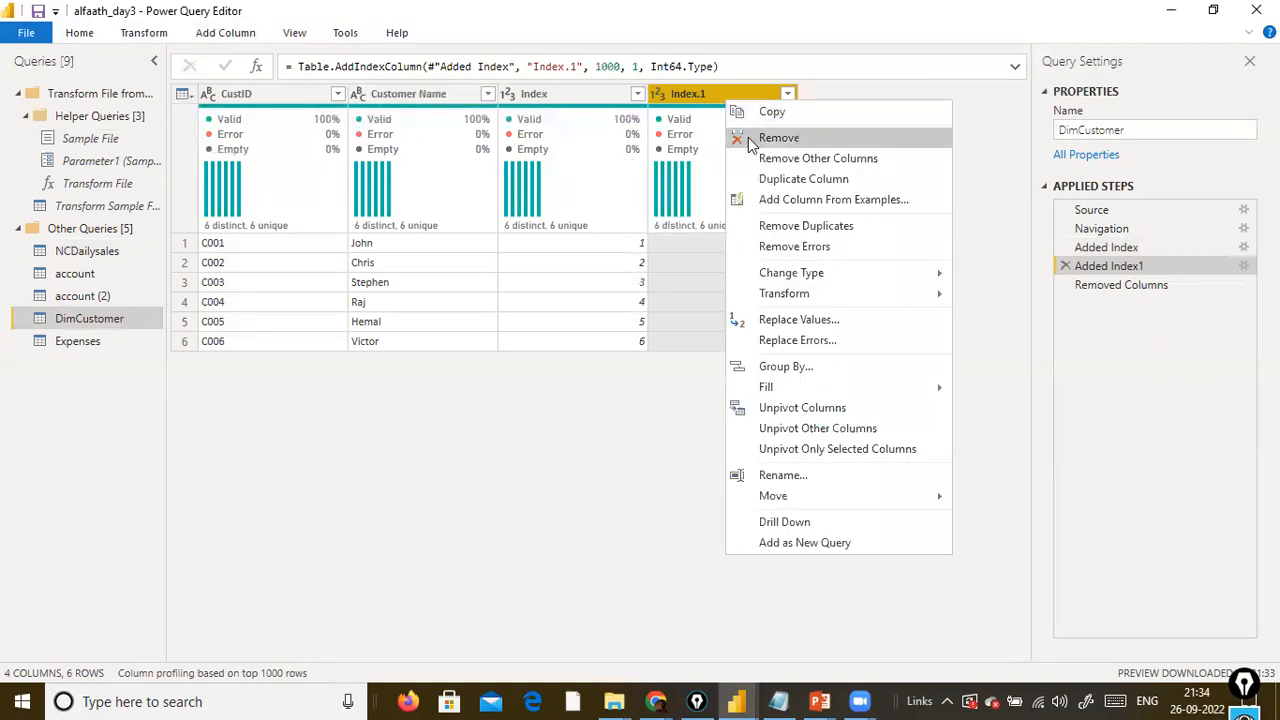
left_click(770, 137)
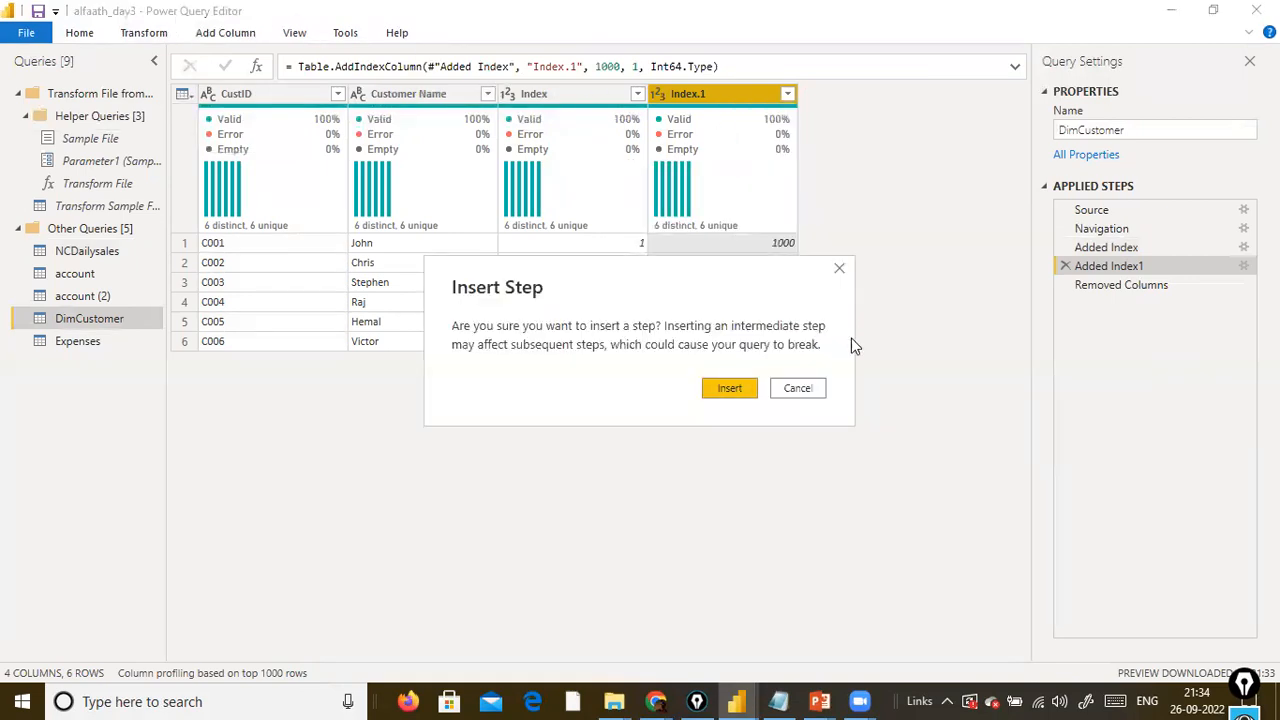
left_click(733, 391)
key("Delete")
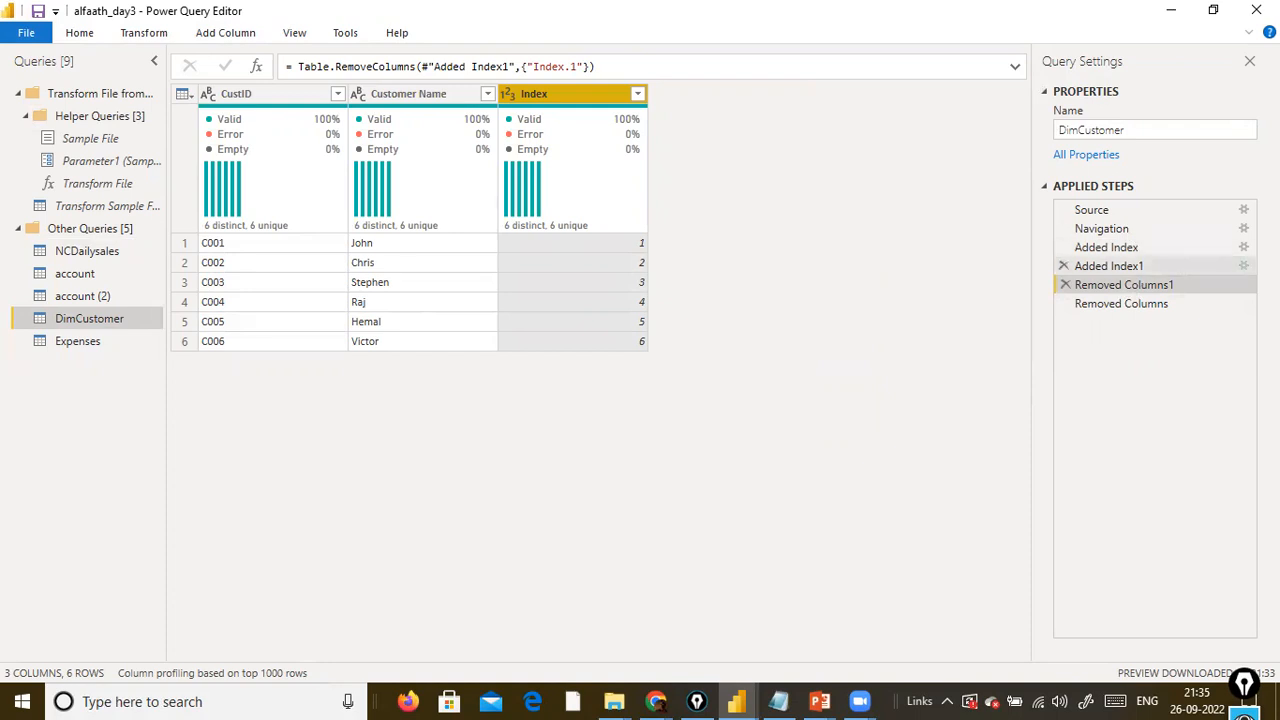
Change the Added Index step's starting index to 1000 in the DimCustomer query, keeping the increment at 1.
double_click(1160, 247)
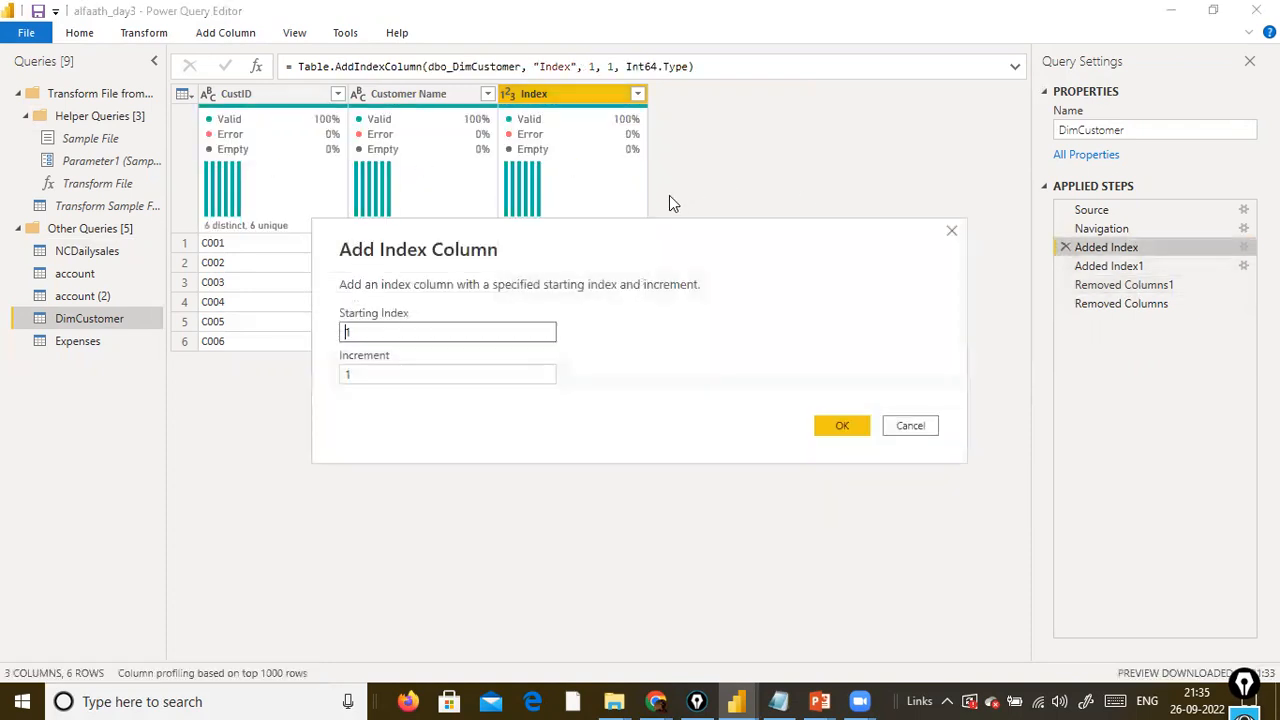
left_click(421, 333)
type("0000")
left_click(820, 420)
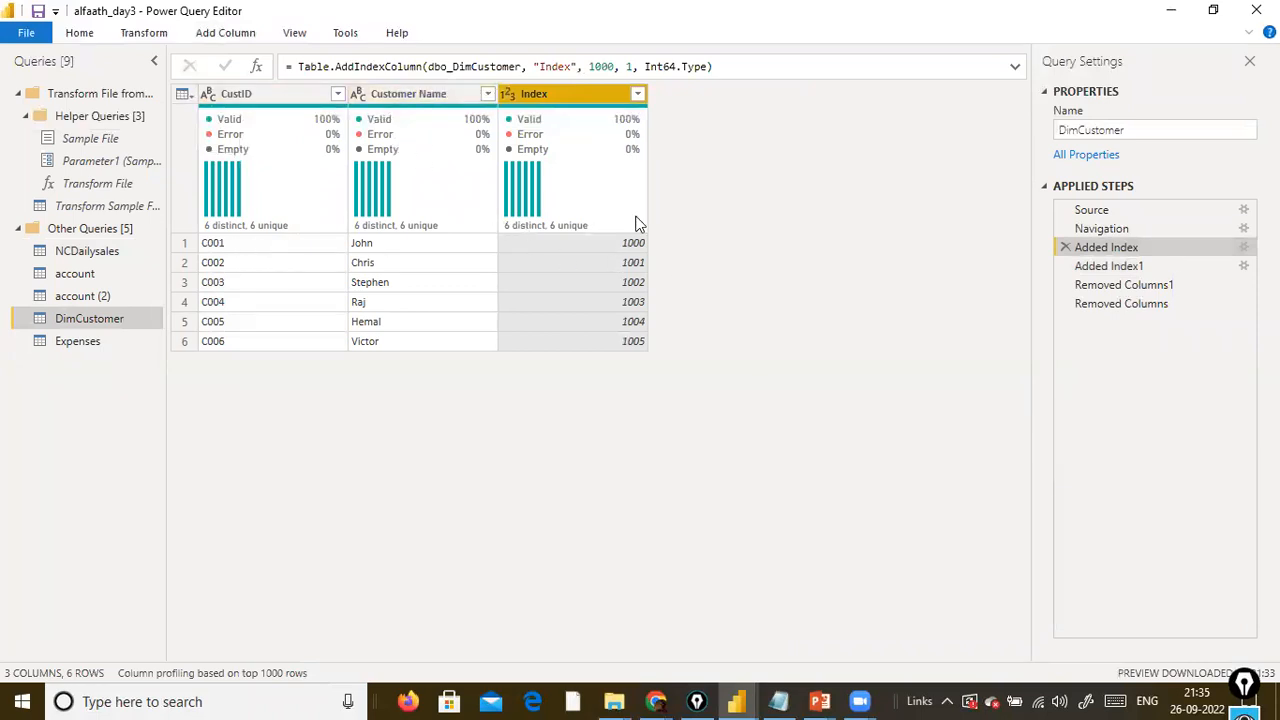
Remove the CustID column as an intermediate step inserted directly after Added Index.
right_click(282, 101)
left_click(335, 134)
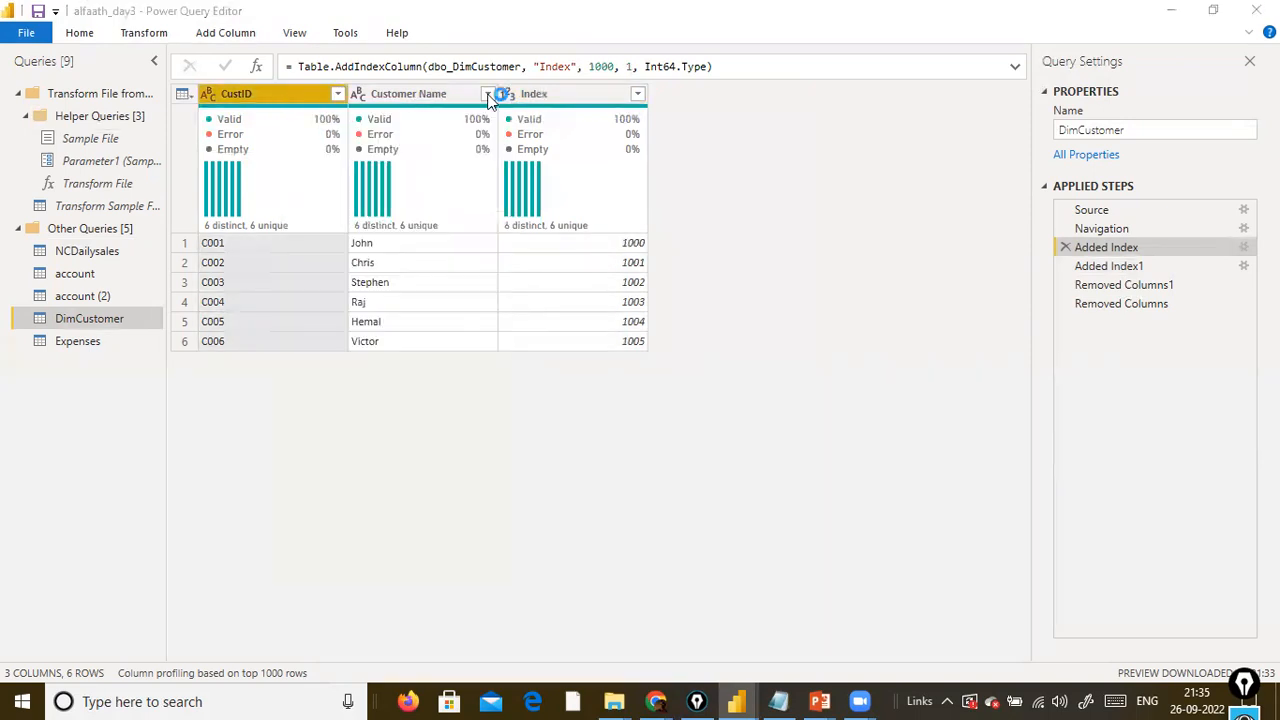
left_click(727, 393)
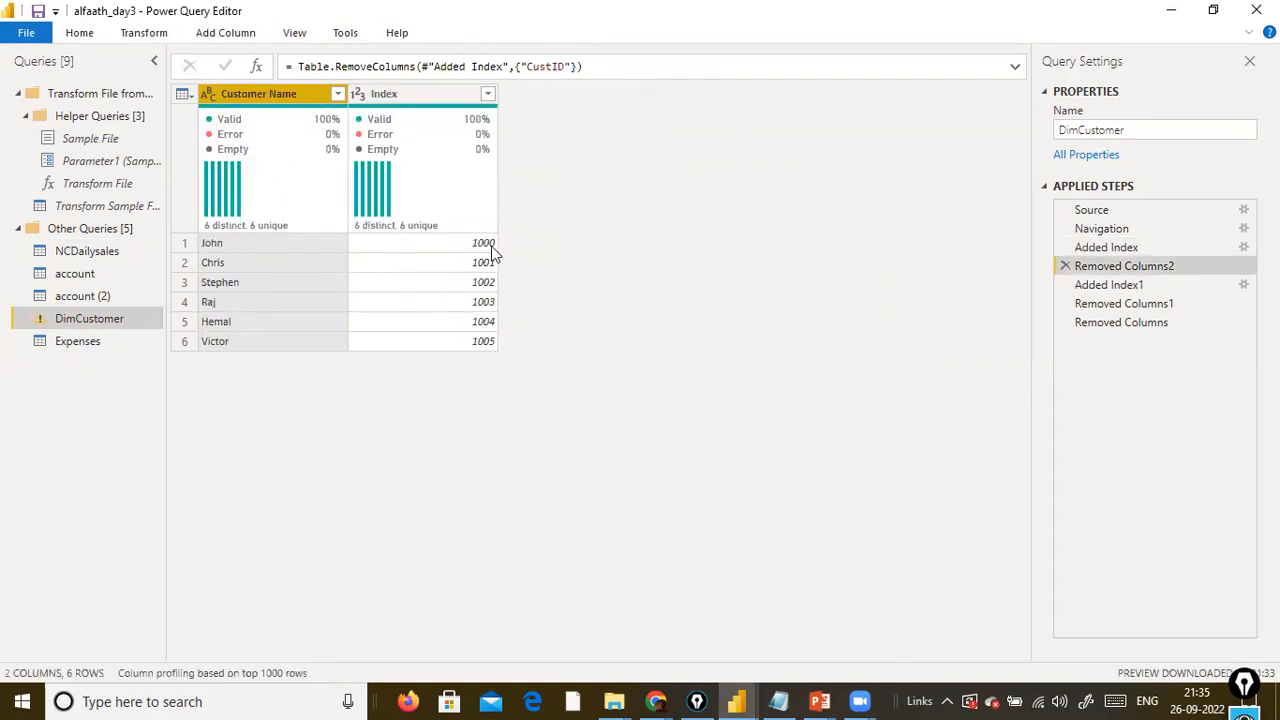
double_click(392, 93)
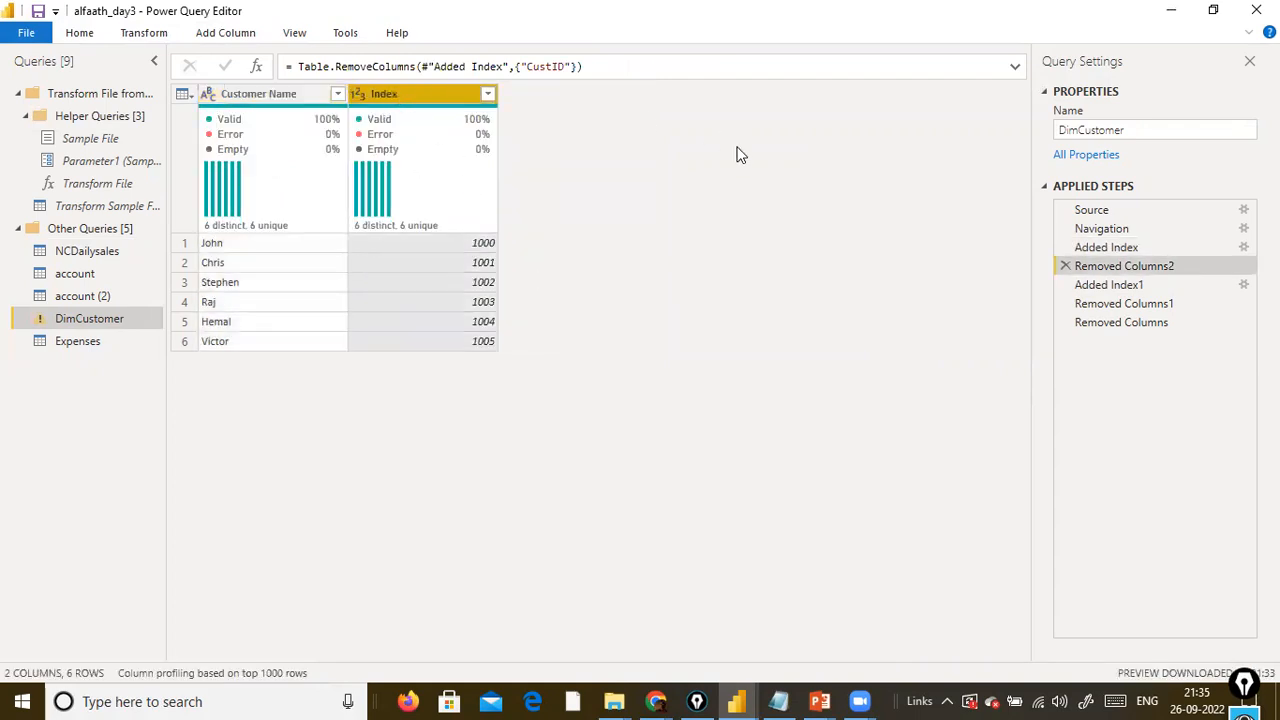
type("CustomerID")
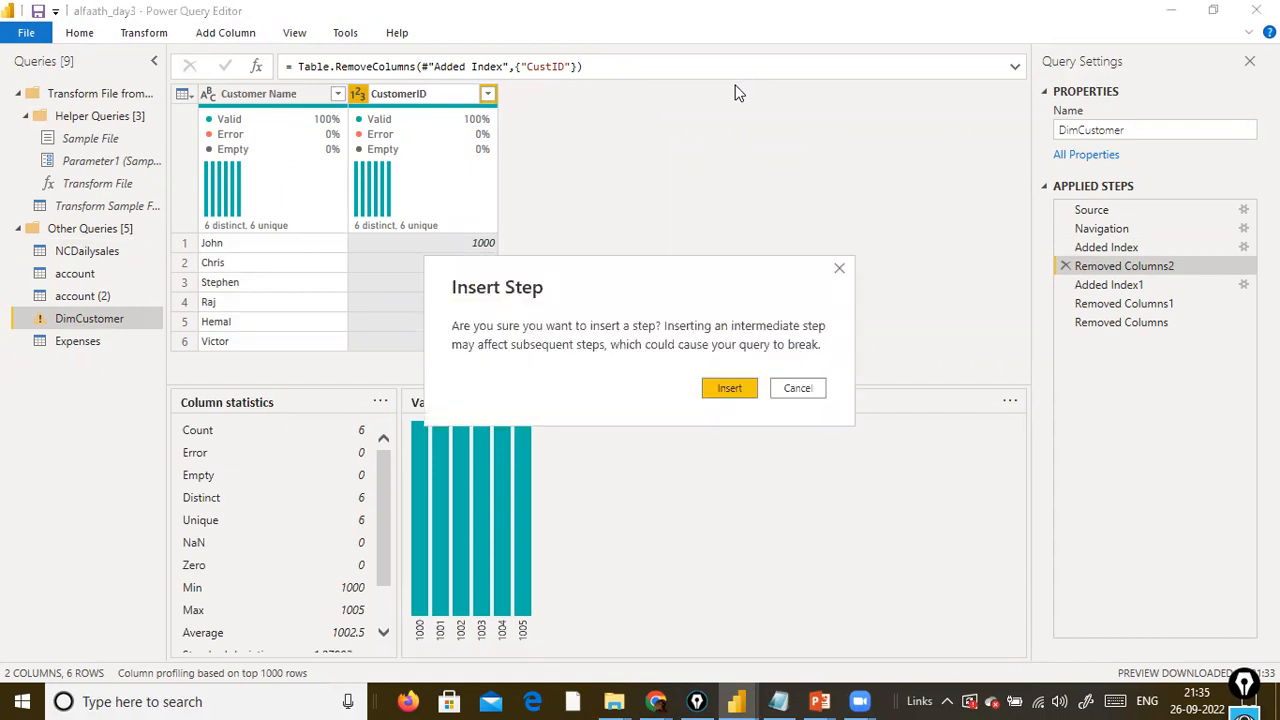
key("Escape")
mouse_move(403, 232)
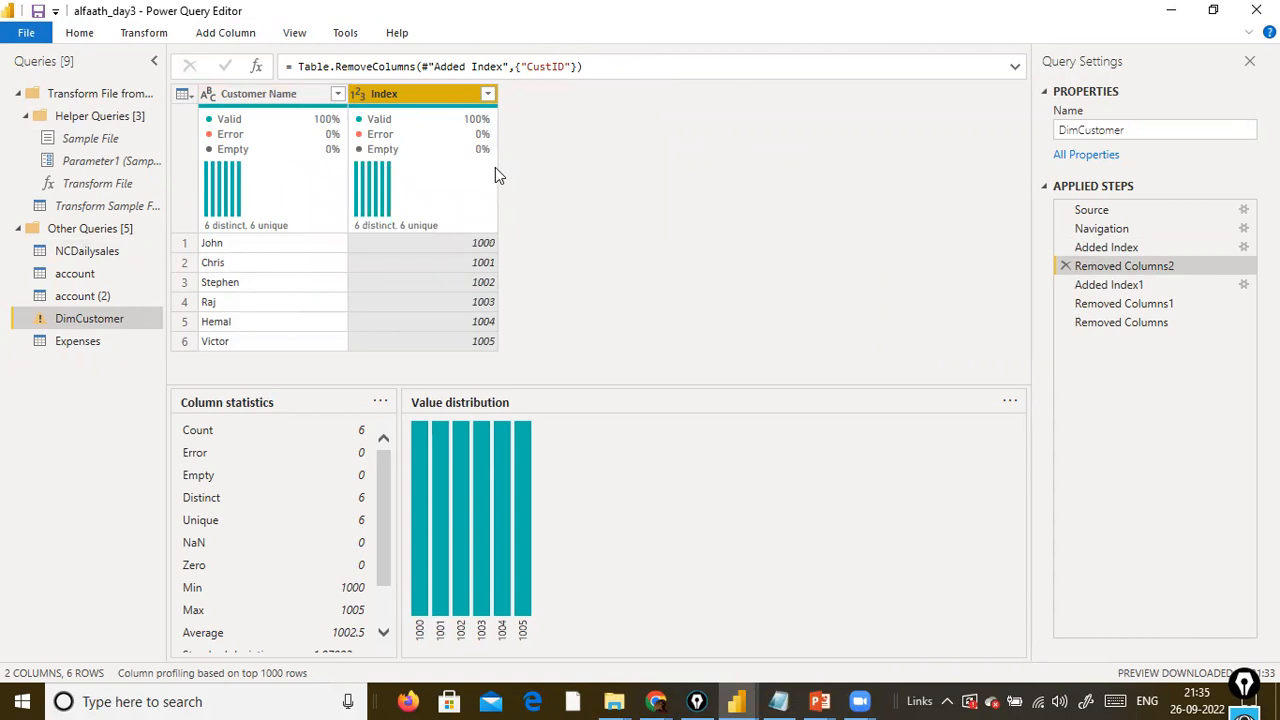
double_click(414, 101)
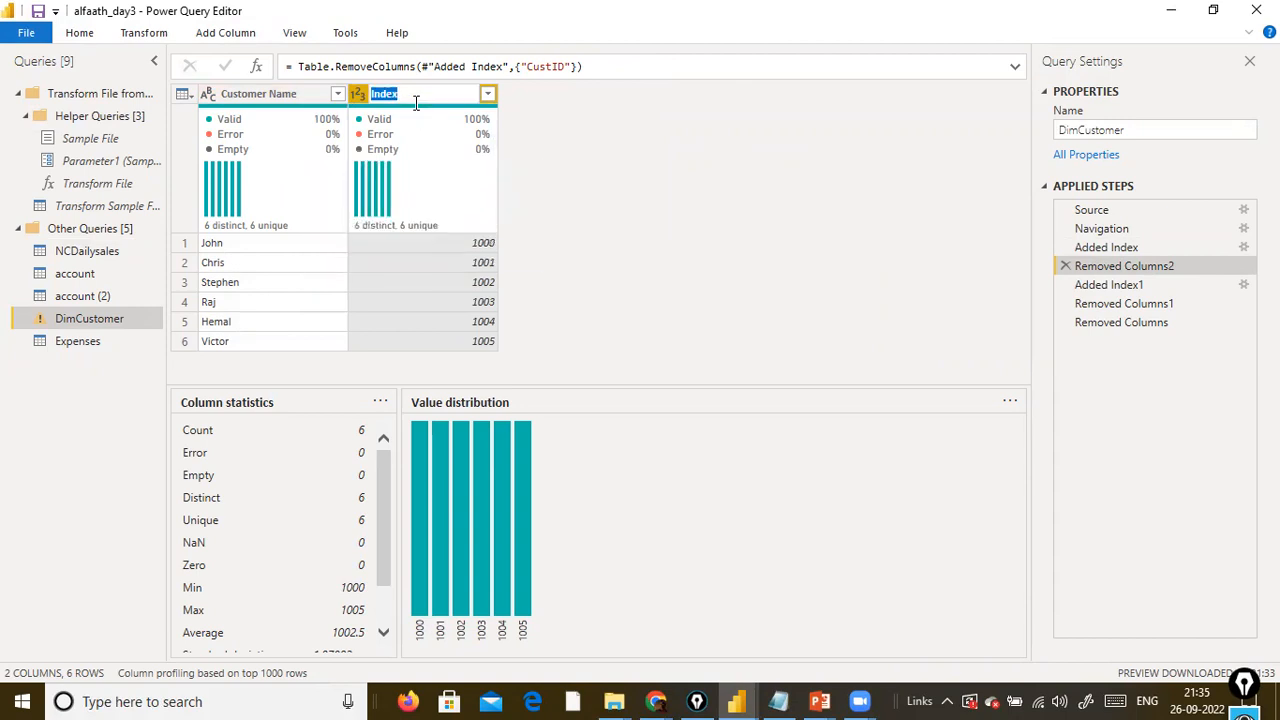
type("C")
right_click(417, 100)
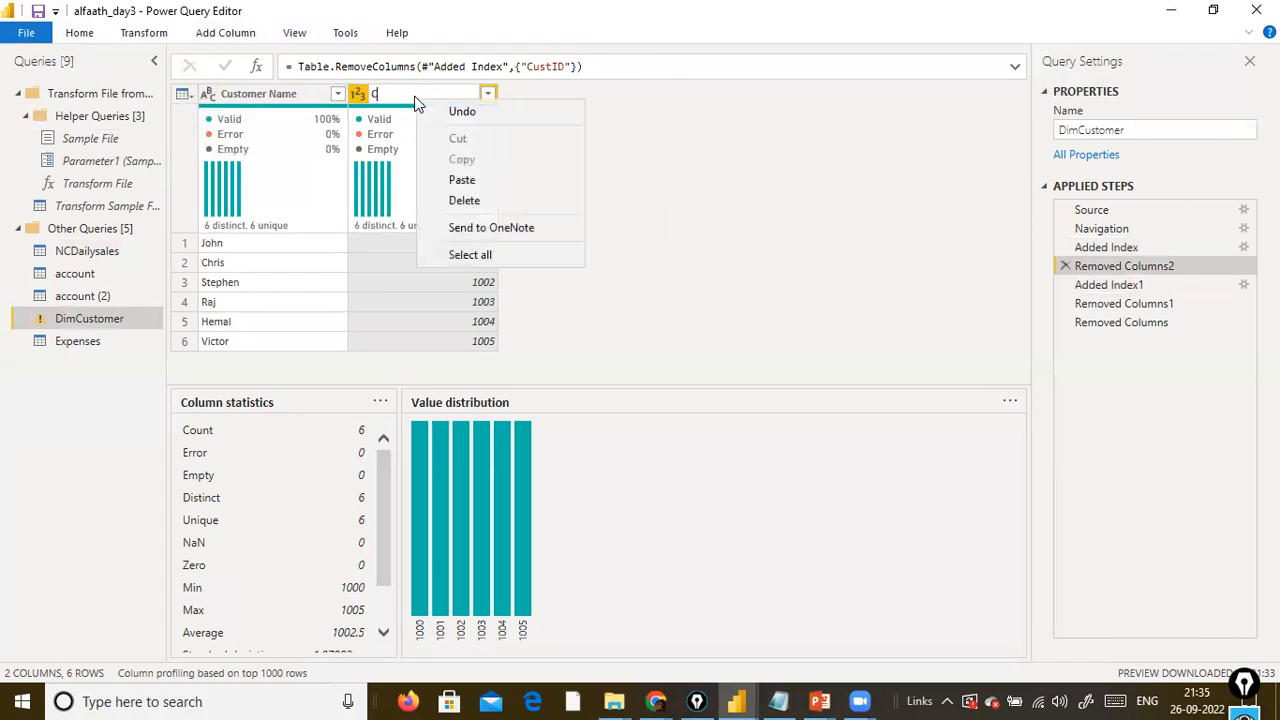
key("Escape")
key("XF86AudioLowerVolume")
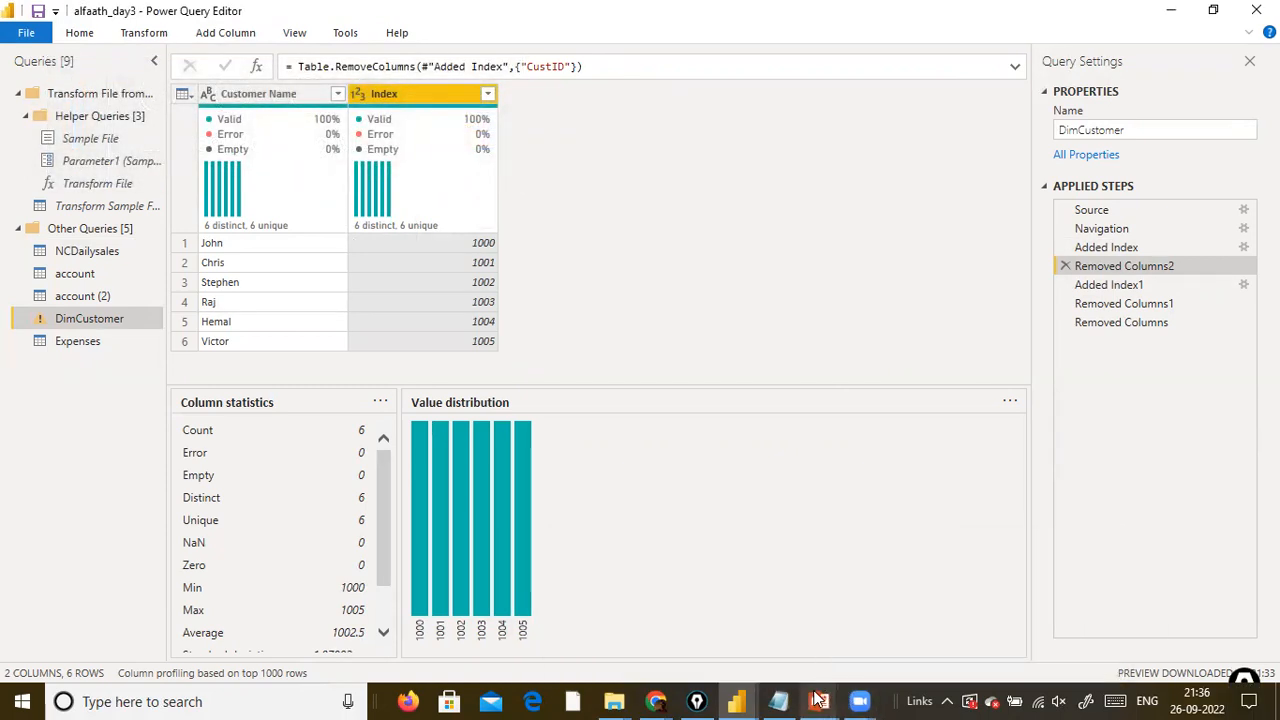
Close the BaggingandBoosting presentation and bring up the PowerPoint slide show on Transpose.
mouse_move(819, 701)
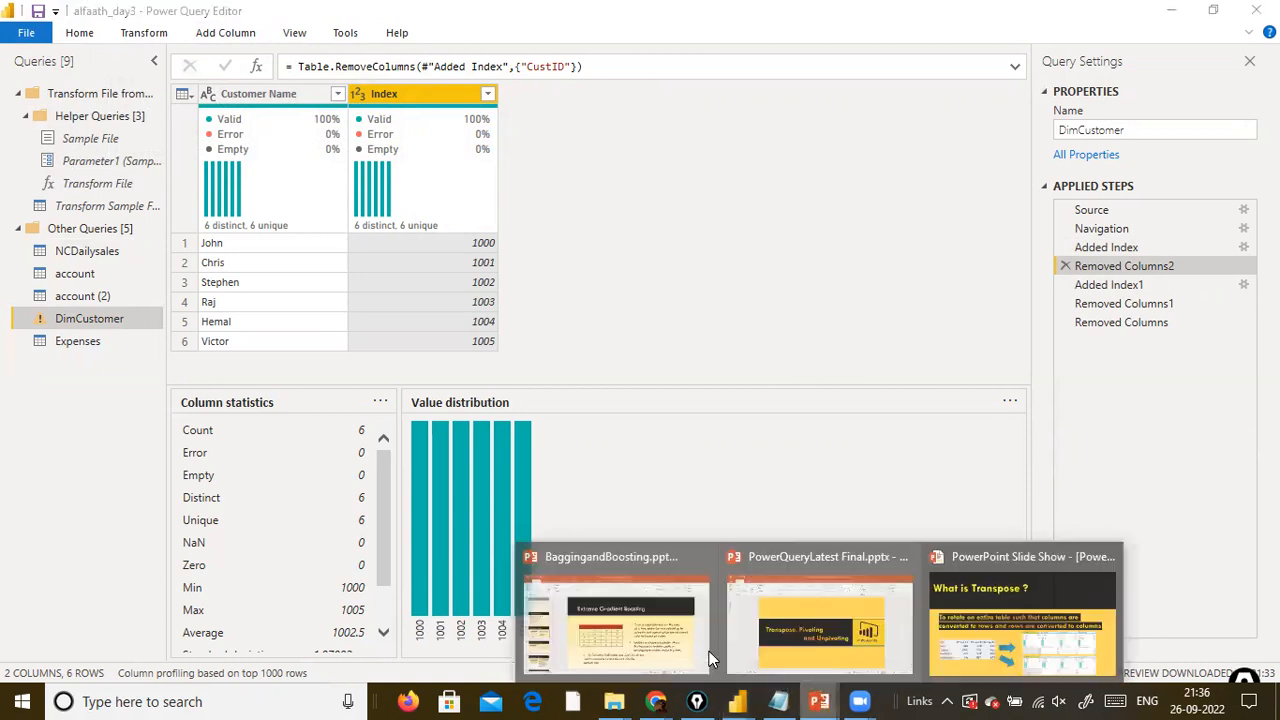
left_click(710, 555)
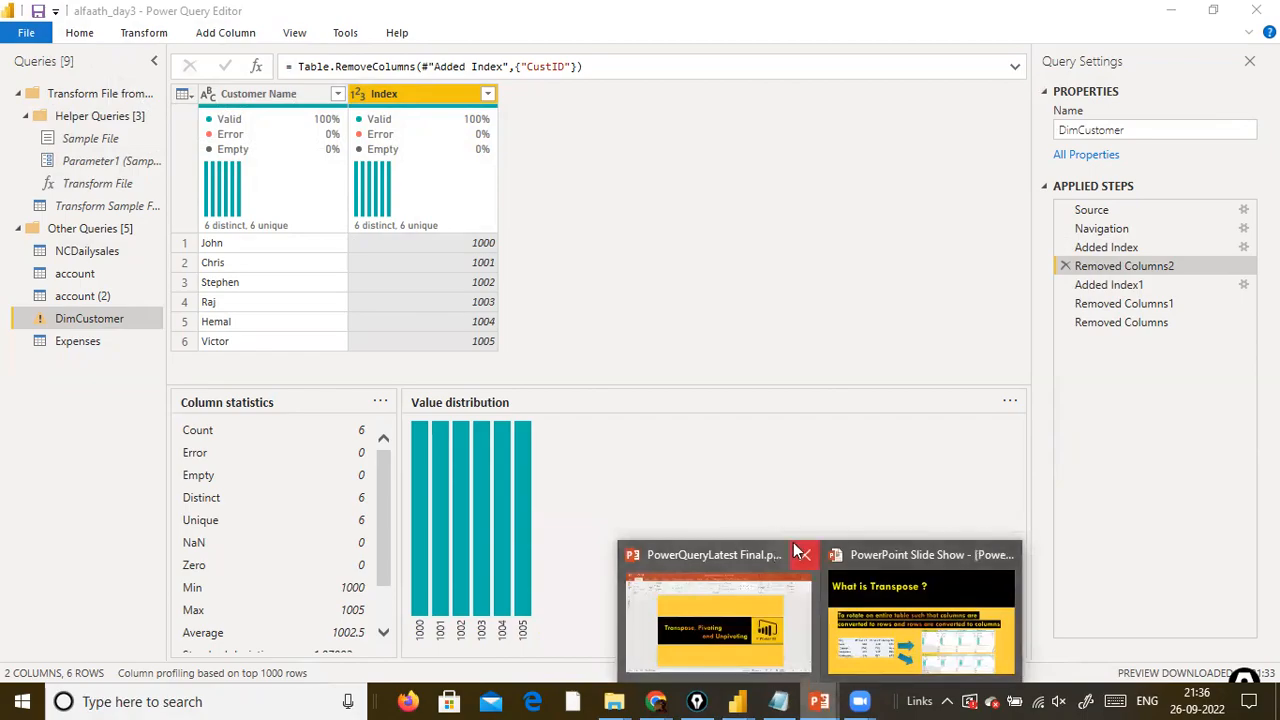
left_click(896, 650)
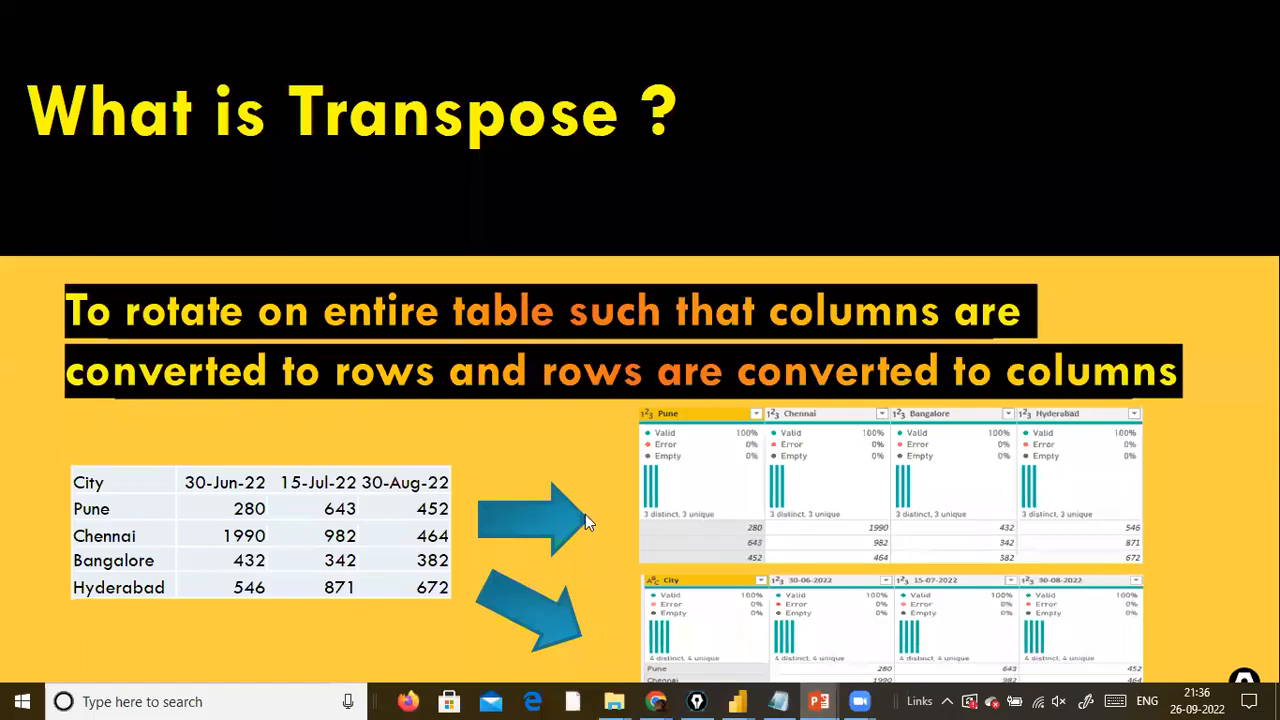
Return to the Power Query Editor and rename DimCustomer's Index column to Customer ID as an inserted intermediate step.
key("alt+Tab")
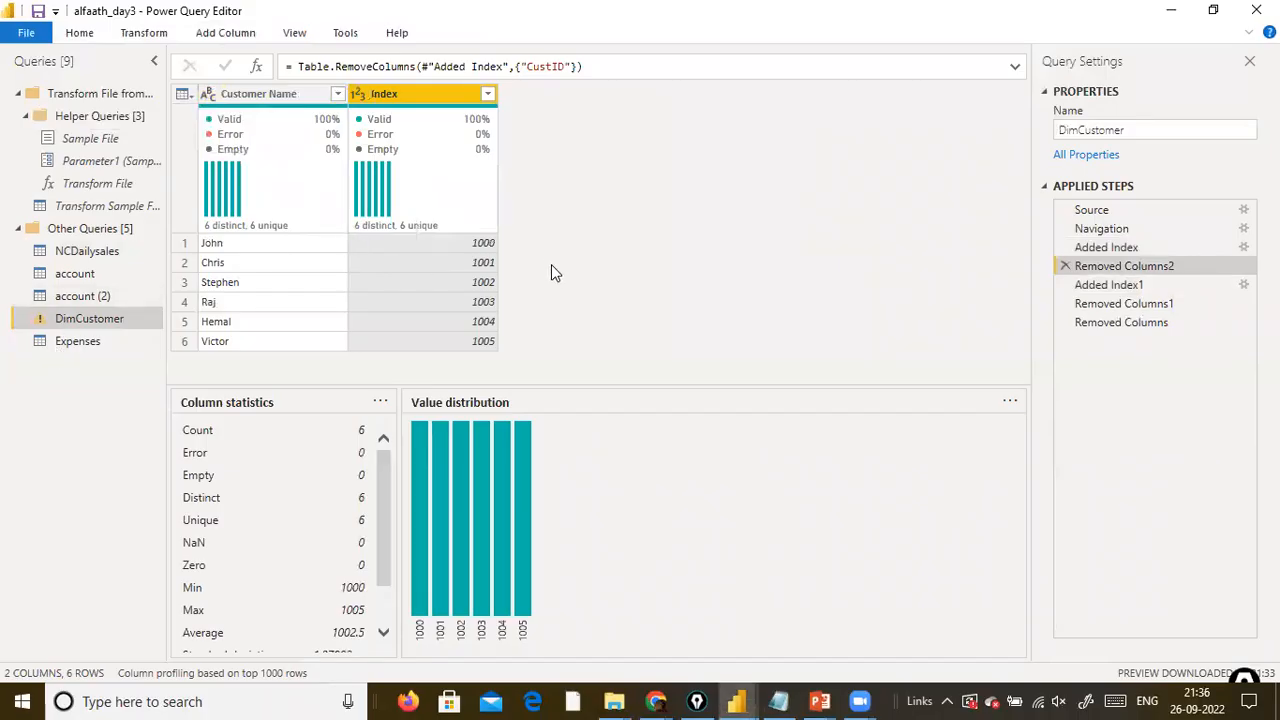
left_click(549, 100)
double_click(432, 100)
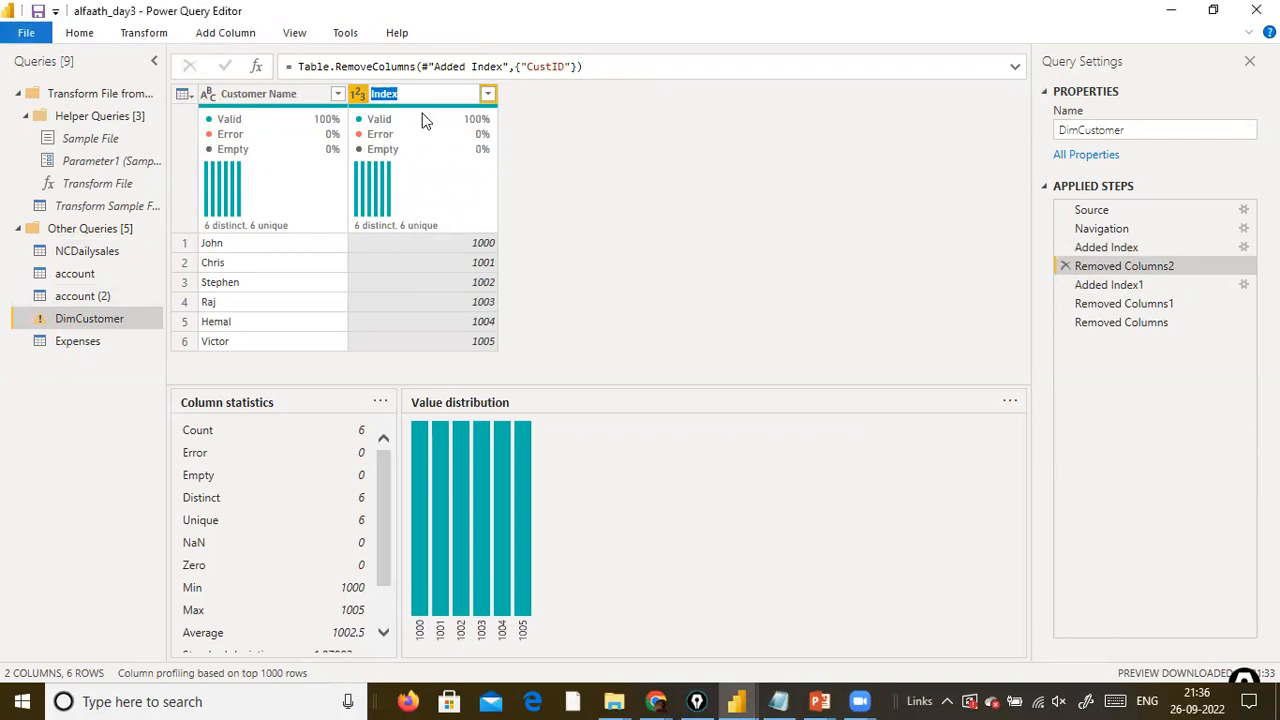
type("Customer ID")
key("Return")
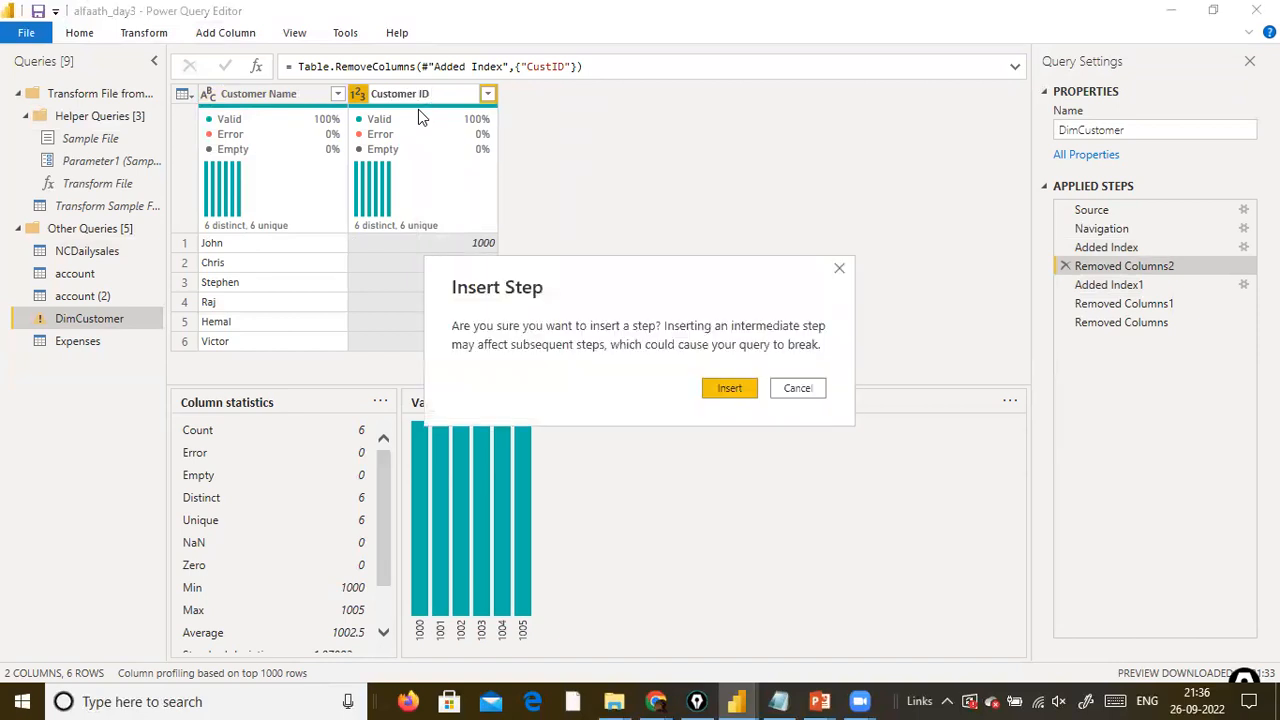
left_click(746, 392)
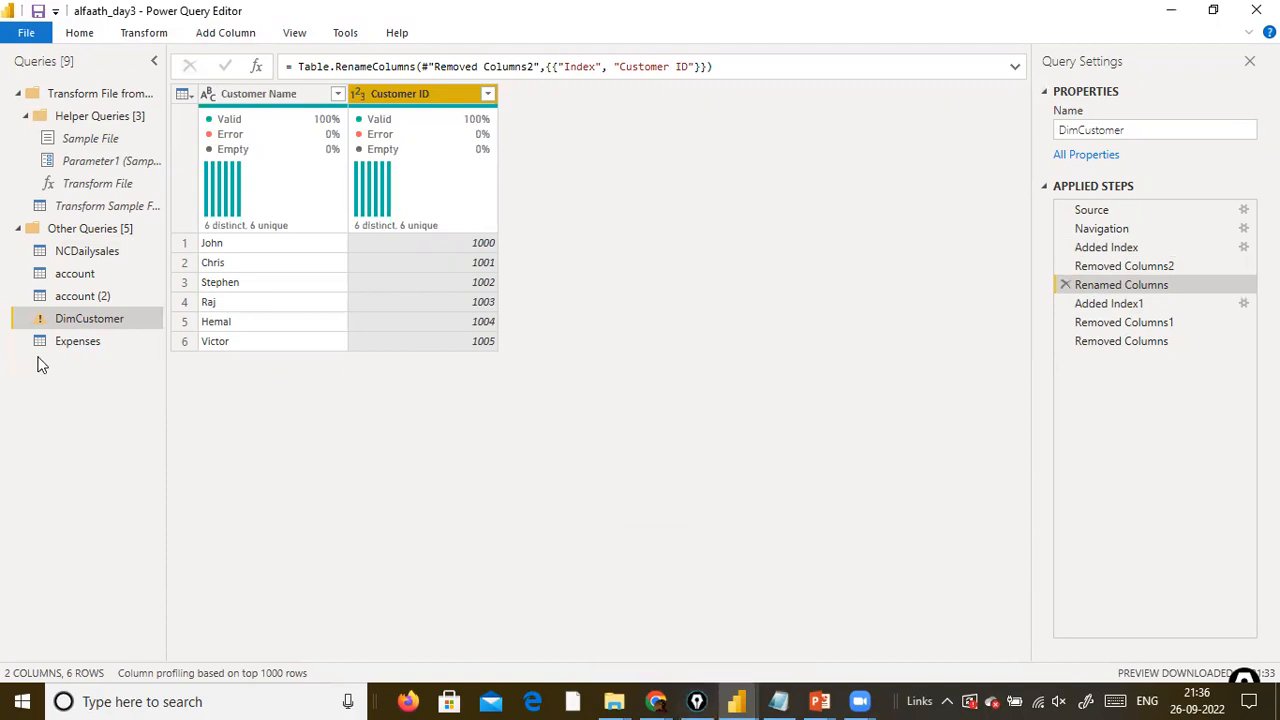
Shrink the Power Query Editor window and switch to the alfaath_day3 model diagram in Power BI Desktop.
double_click(268, 10)
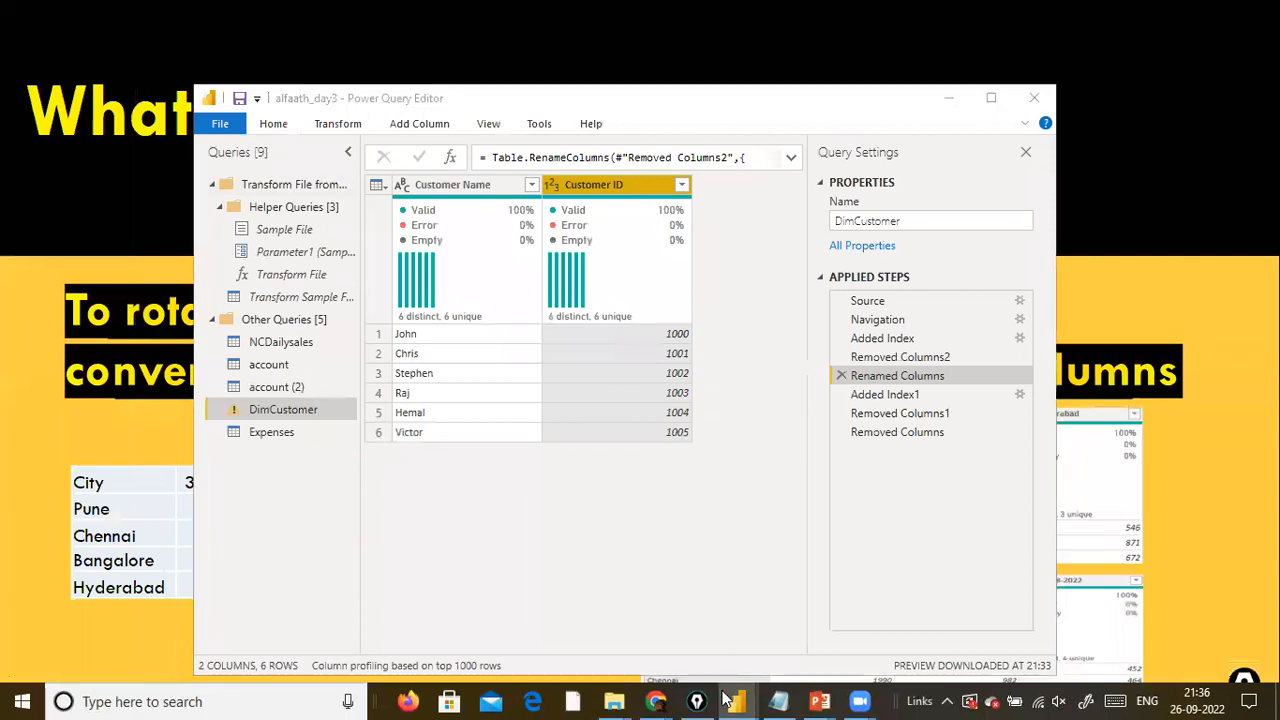
mouse_move(736, 701)
left_click(520, 600)
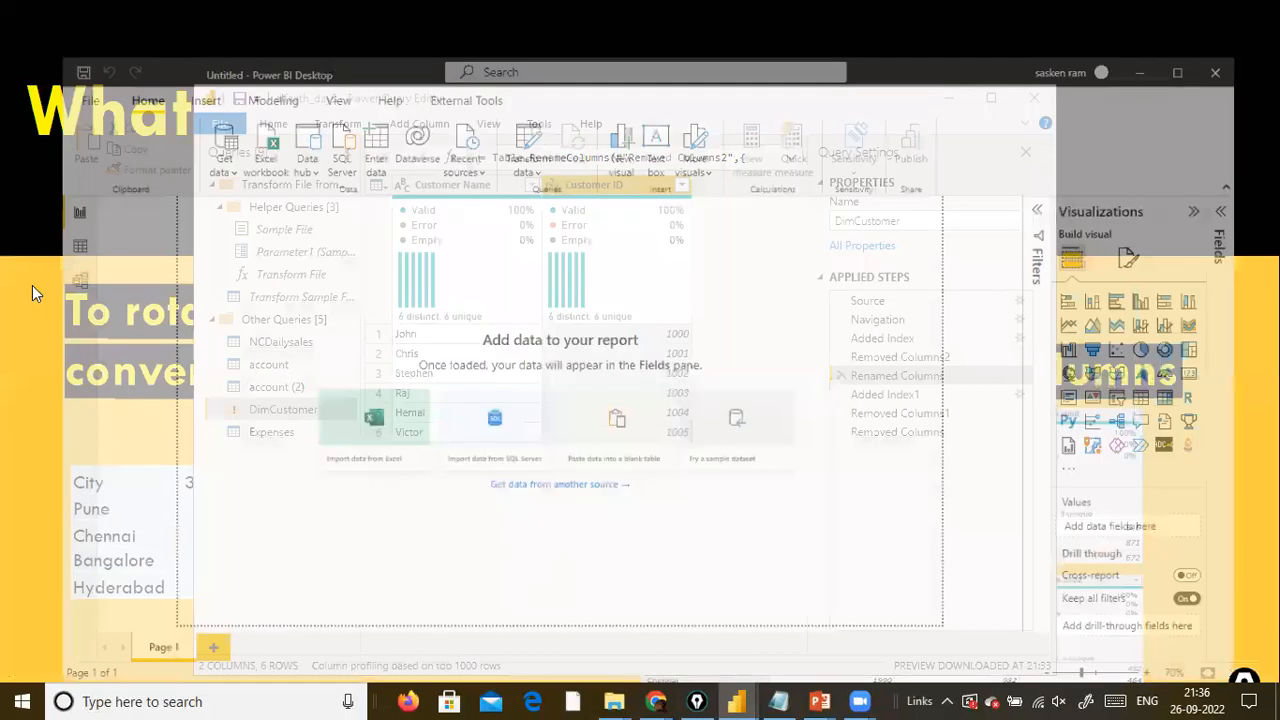
left_click(19, 246)
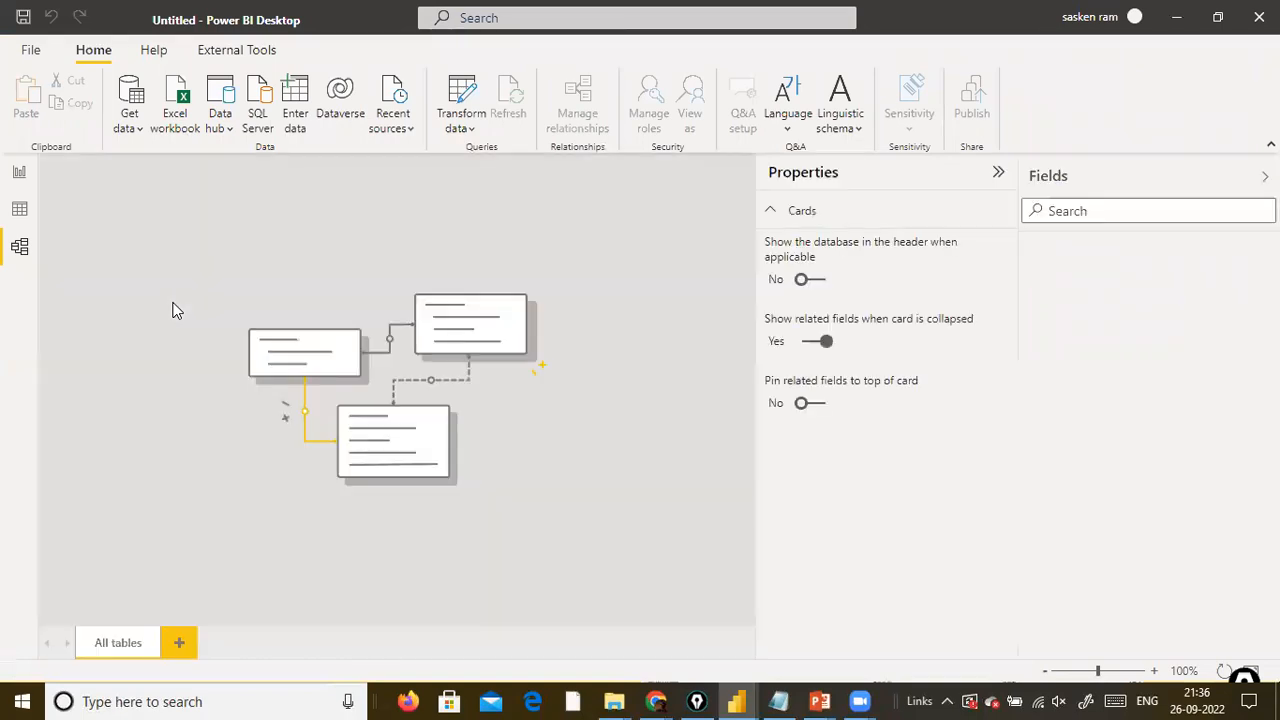
mouse_move(755, 700)
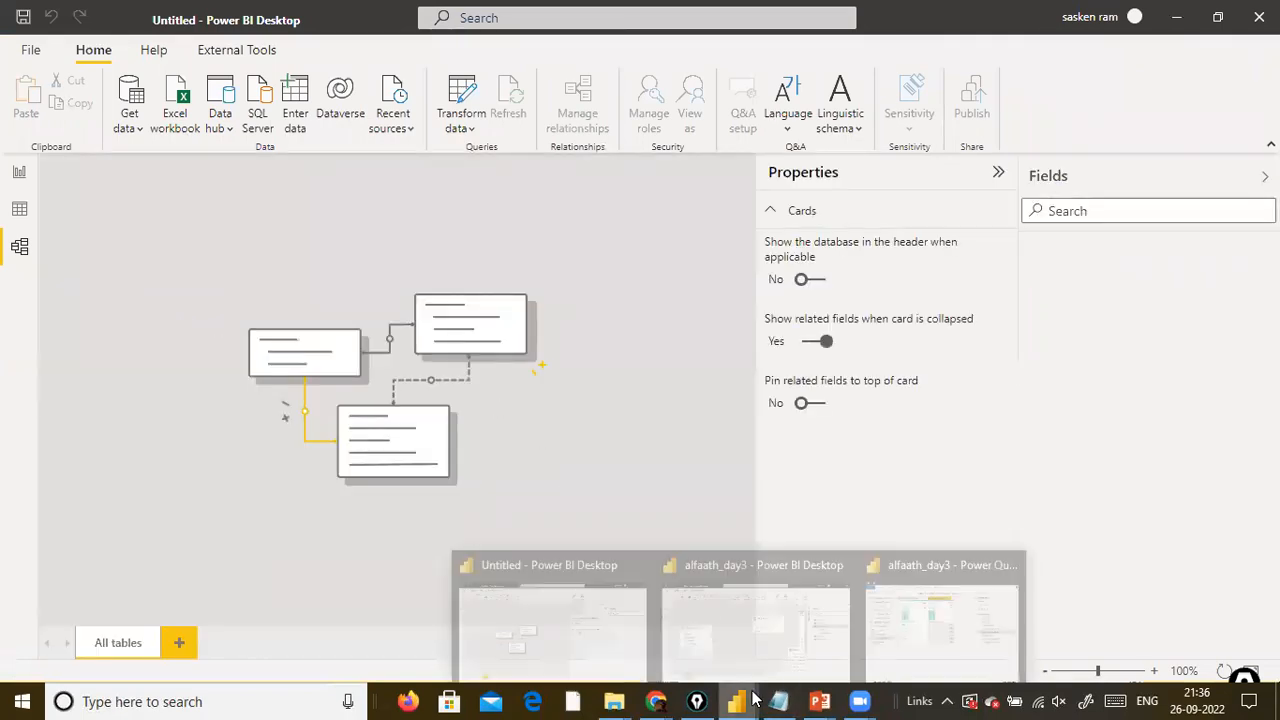
left_click(819, 615)
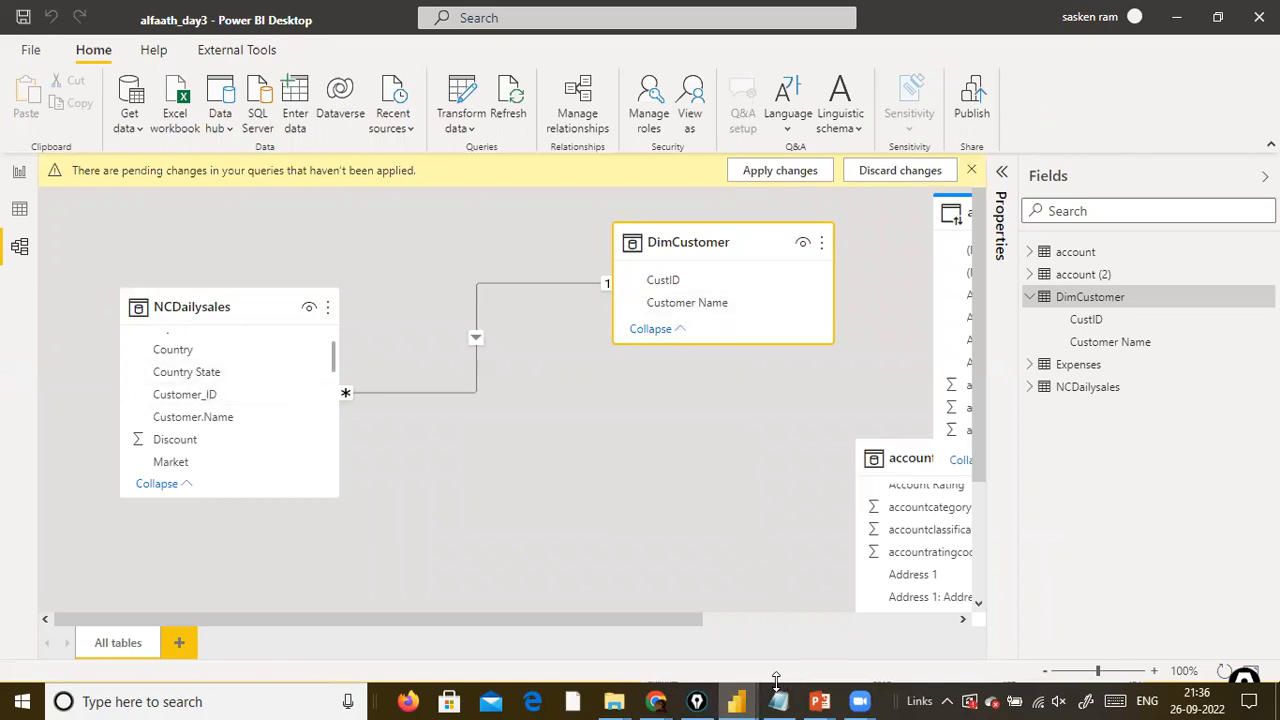
Compare the Customer ID column in the DimCustomer query with the Customer_ID field of NCDailysales in the model diagram.
mouse_move(740, 700)
left_click(925, 620)
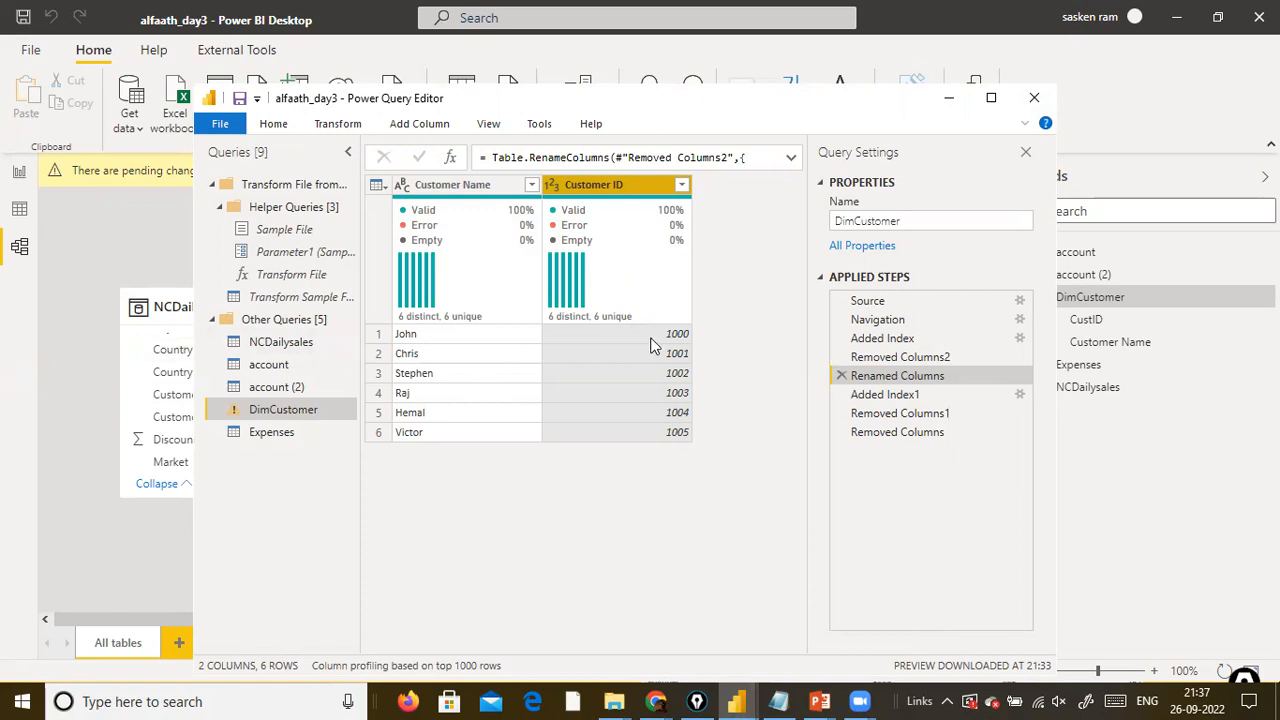
left_click(150, 340)
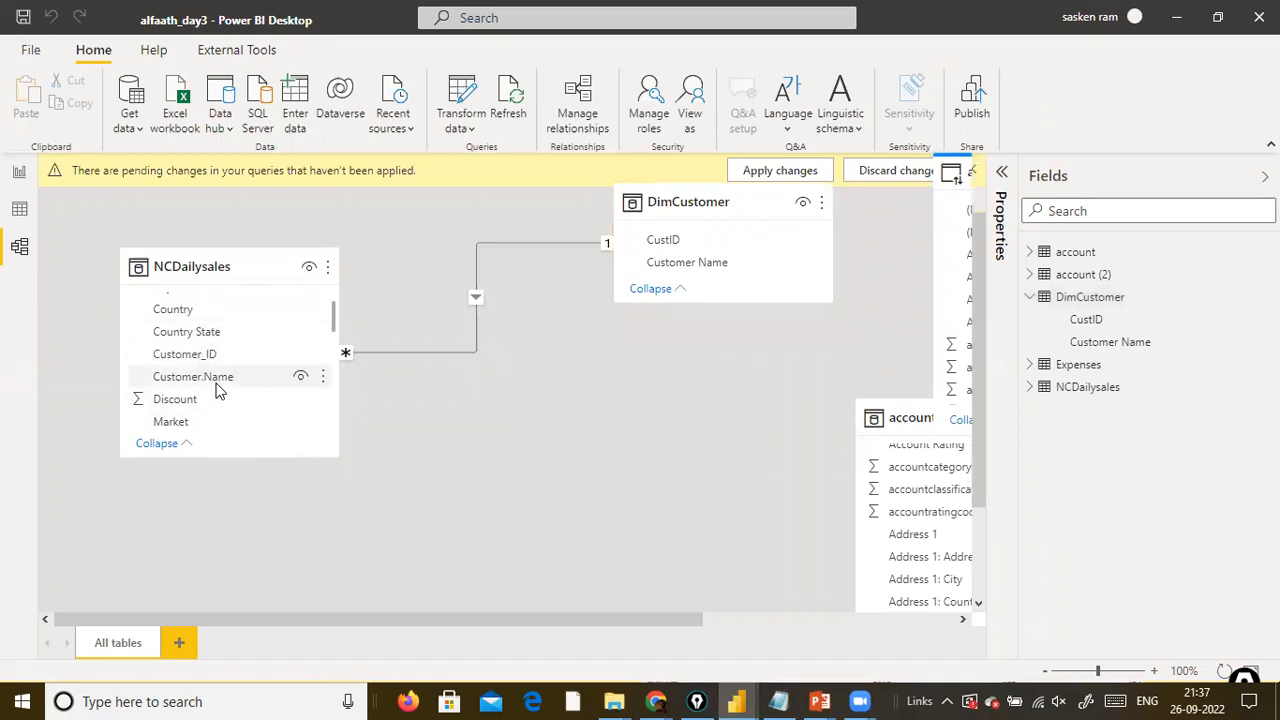
scroll(203, 374, "down", 1)
scroll(203, 378, "up", 2)
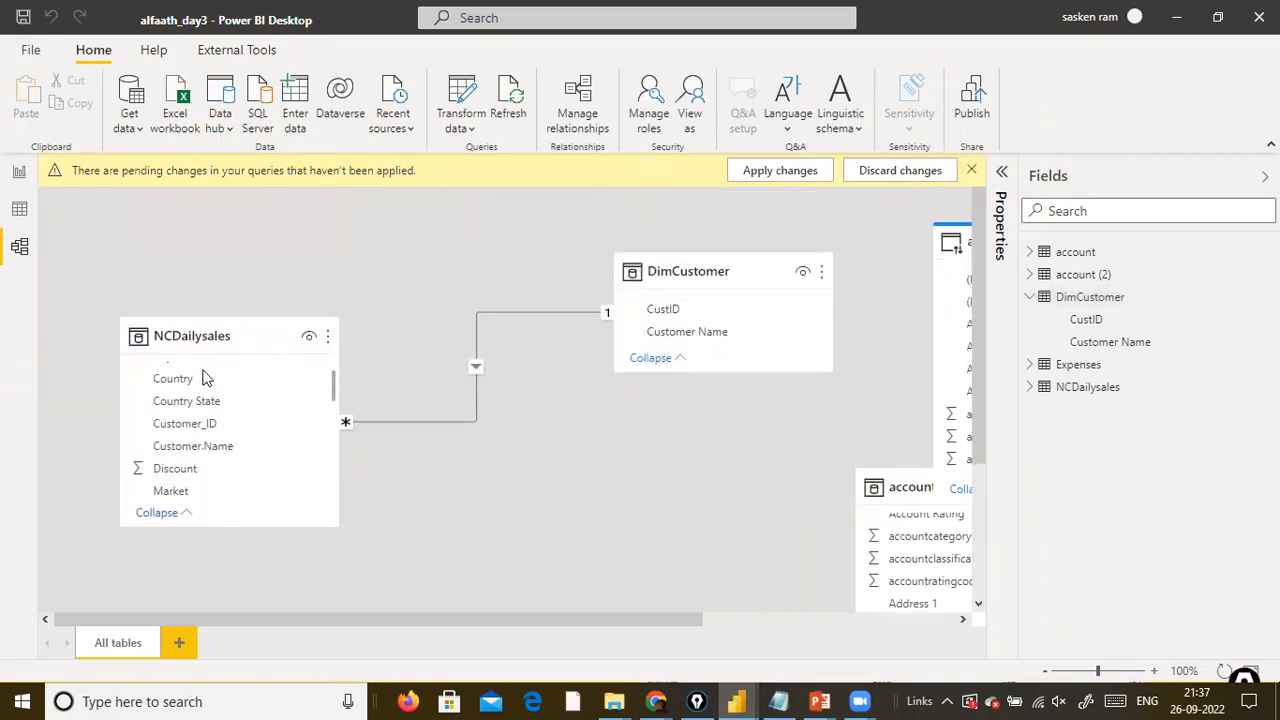
scroll(229, 443, "up", 1)
scroll(228, 402, "down", 1)
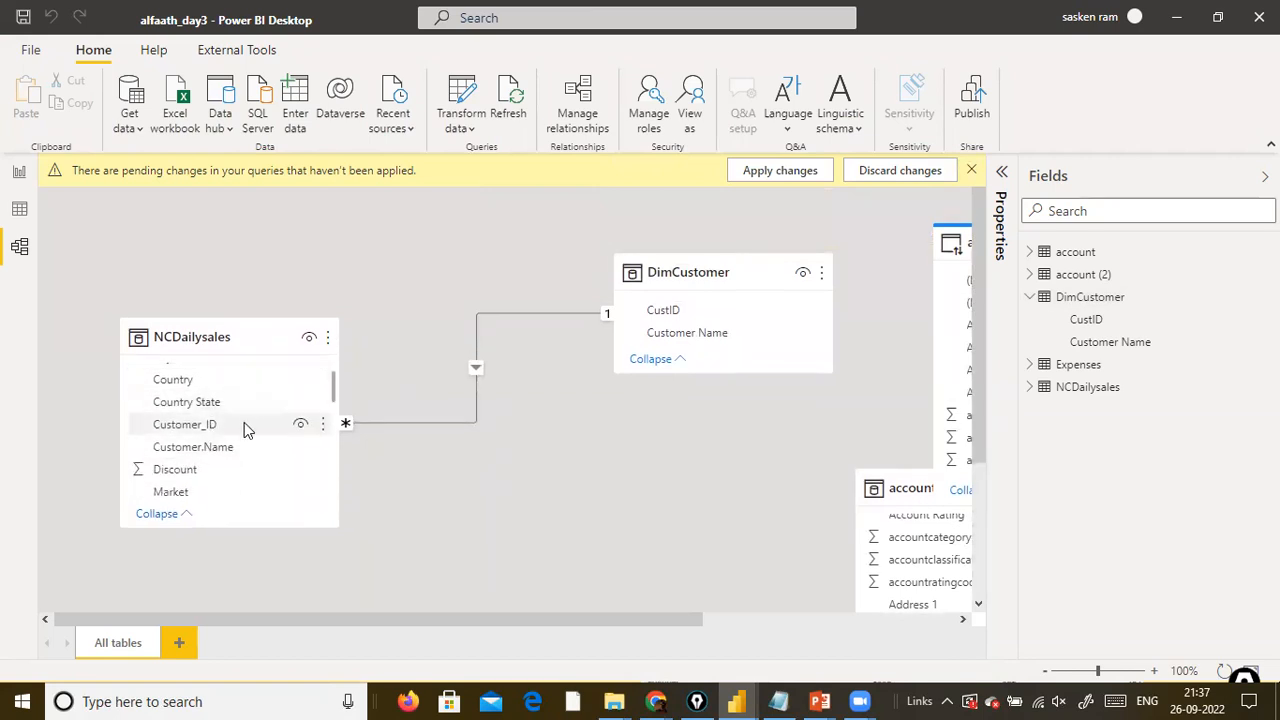
key("alt+Tab")
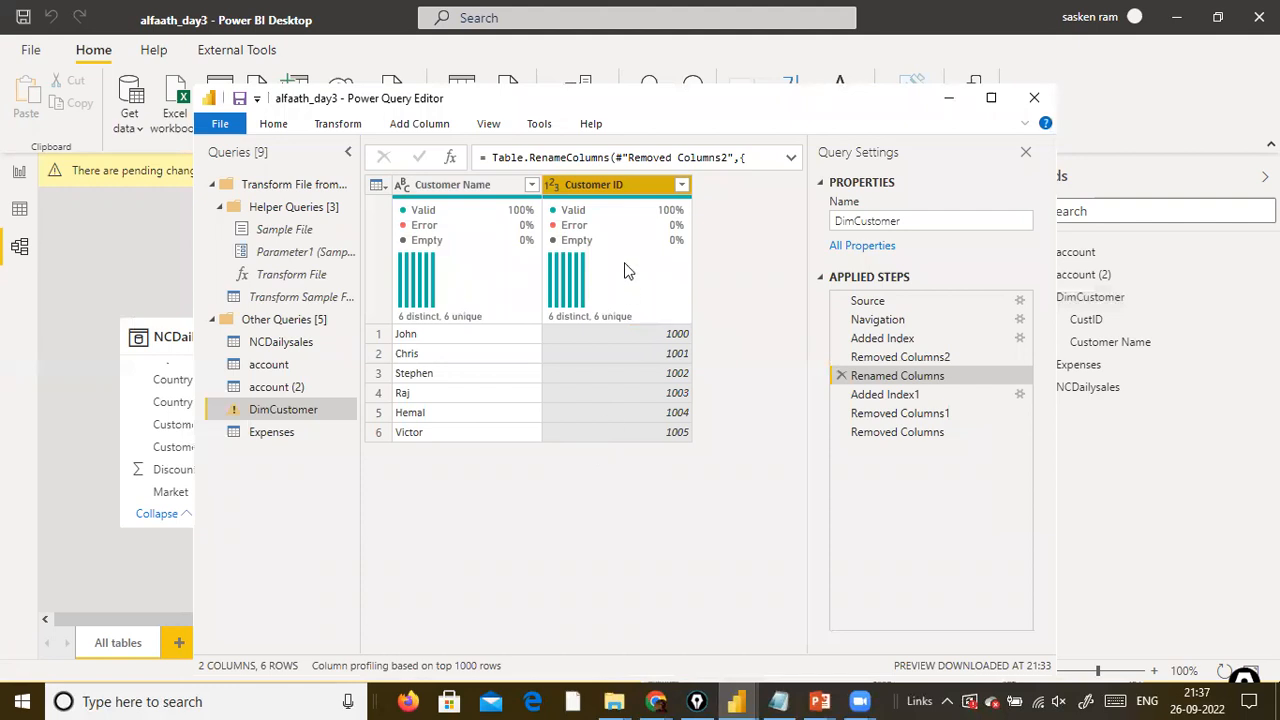
mouse_move(625, 264)
left_click(10, 488)
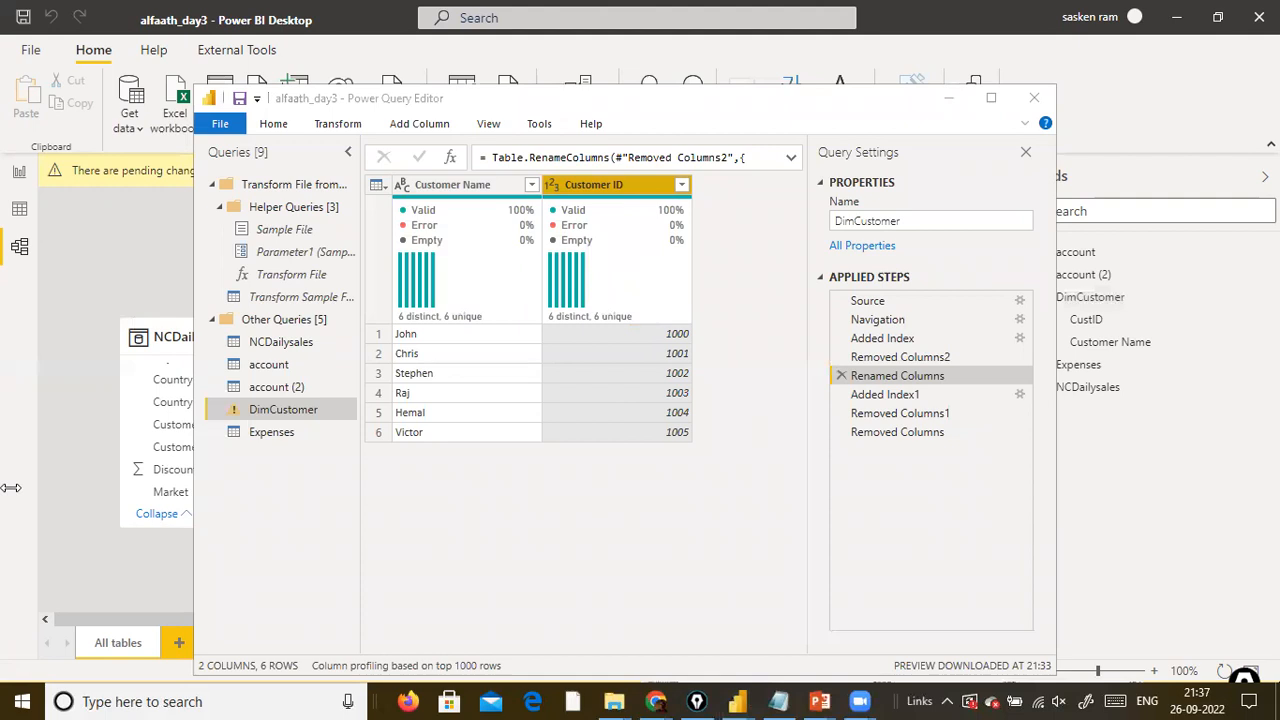
left_click(598, 506)
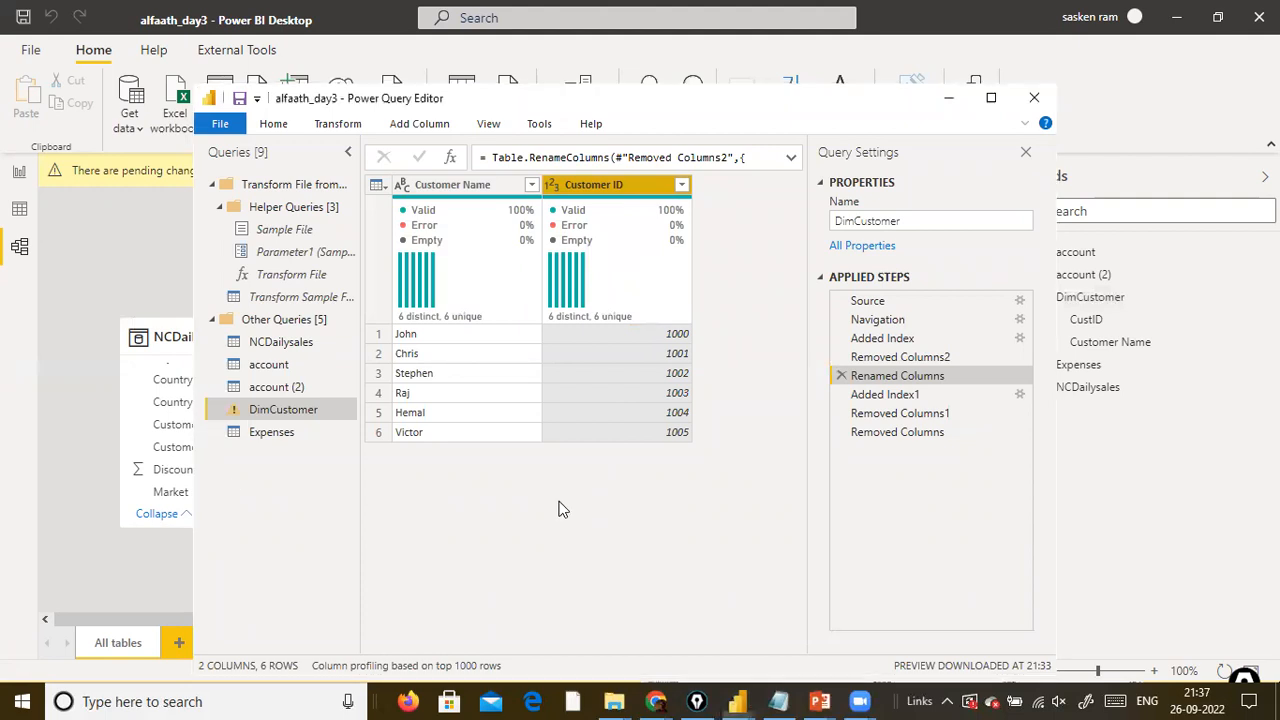
Close the Power Query Editor, try to apply the query changes, and dismiss the load message.
left_click(220, 123)
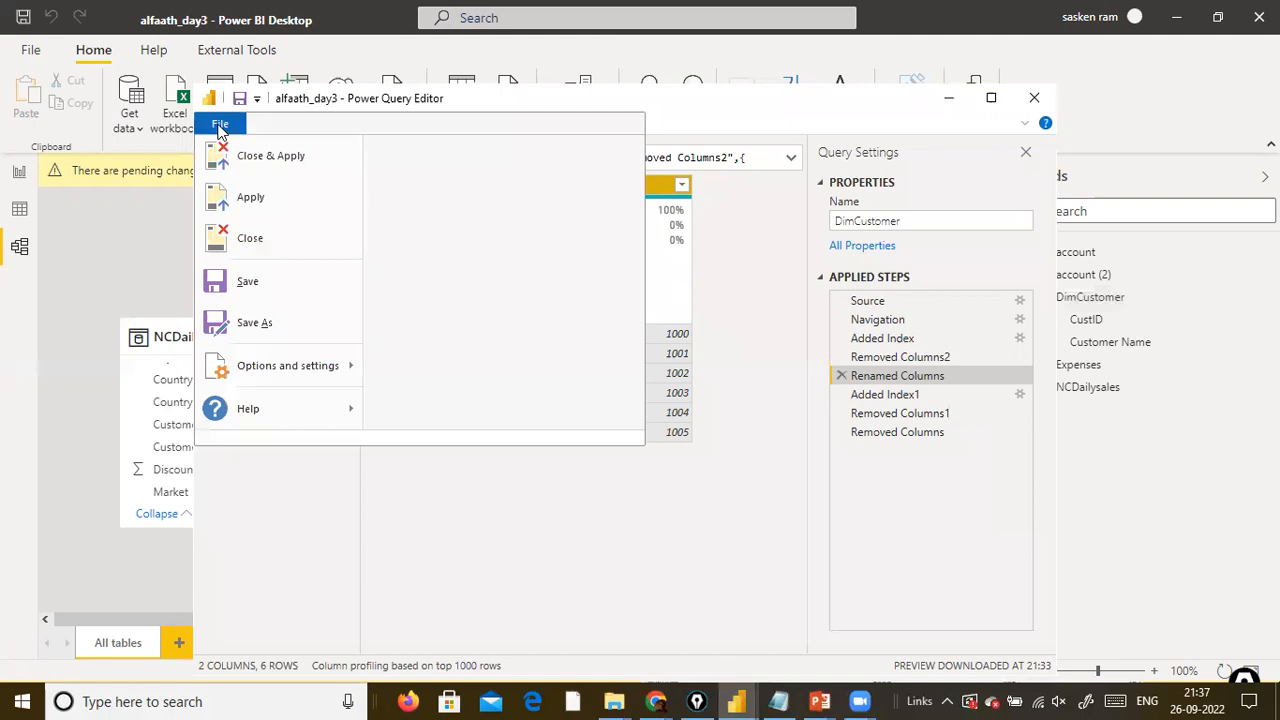
left_click(281, 163)
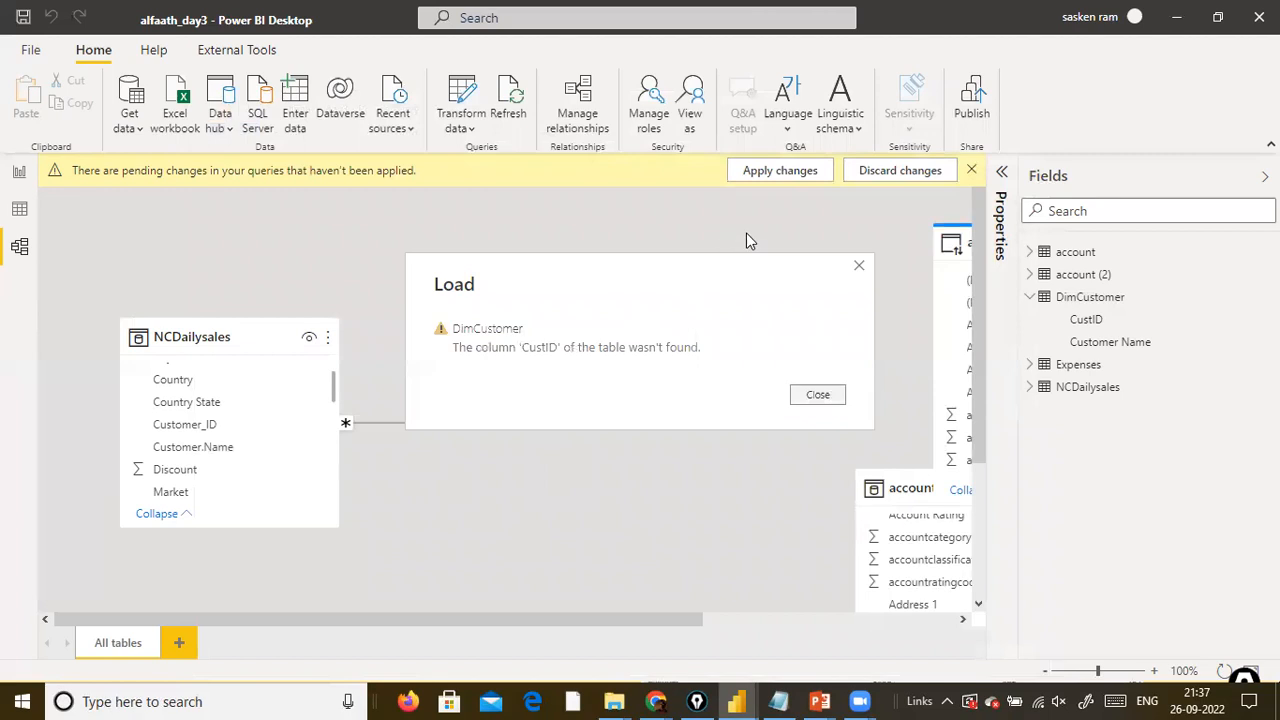
left_click(818, 395)
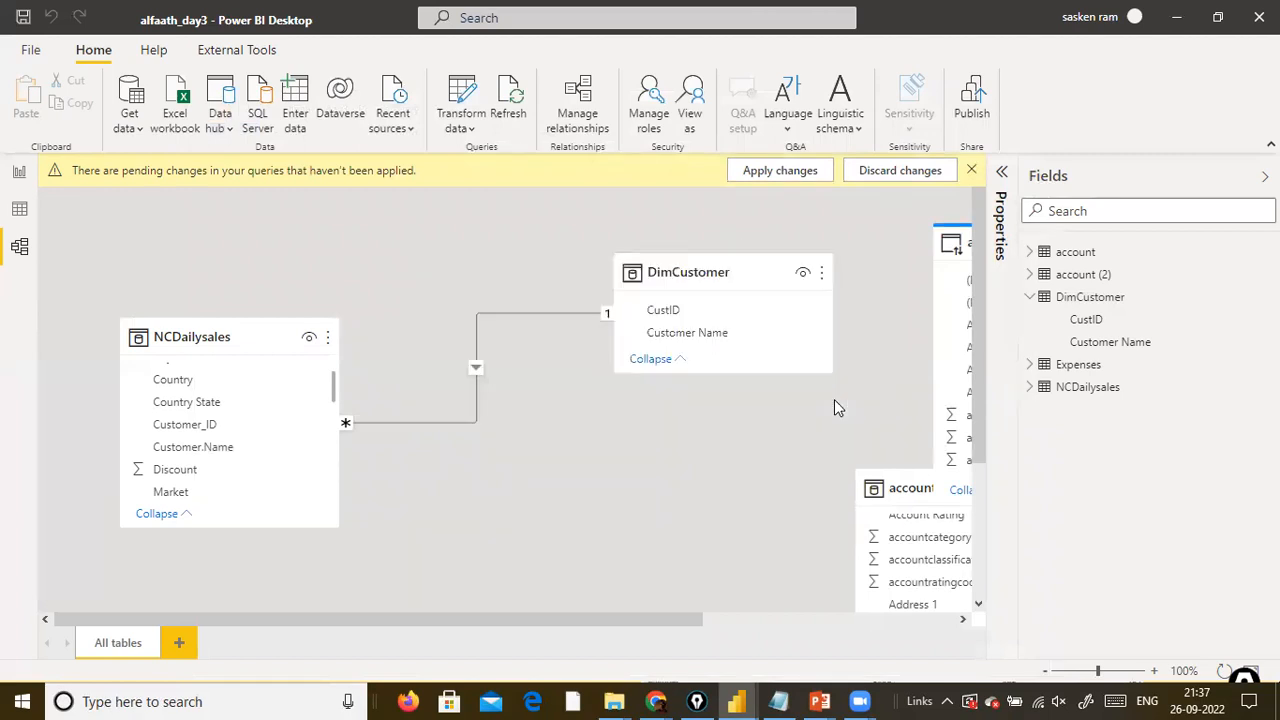
Discard the pending query changes in alfaath_day3 and display the report view.
left_click(858, 178)
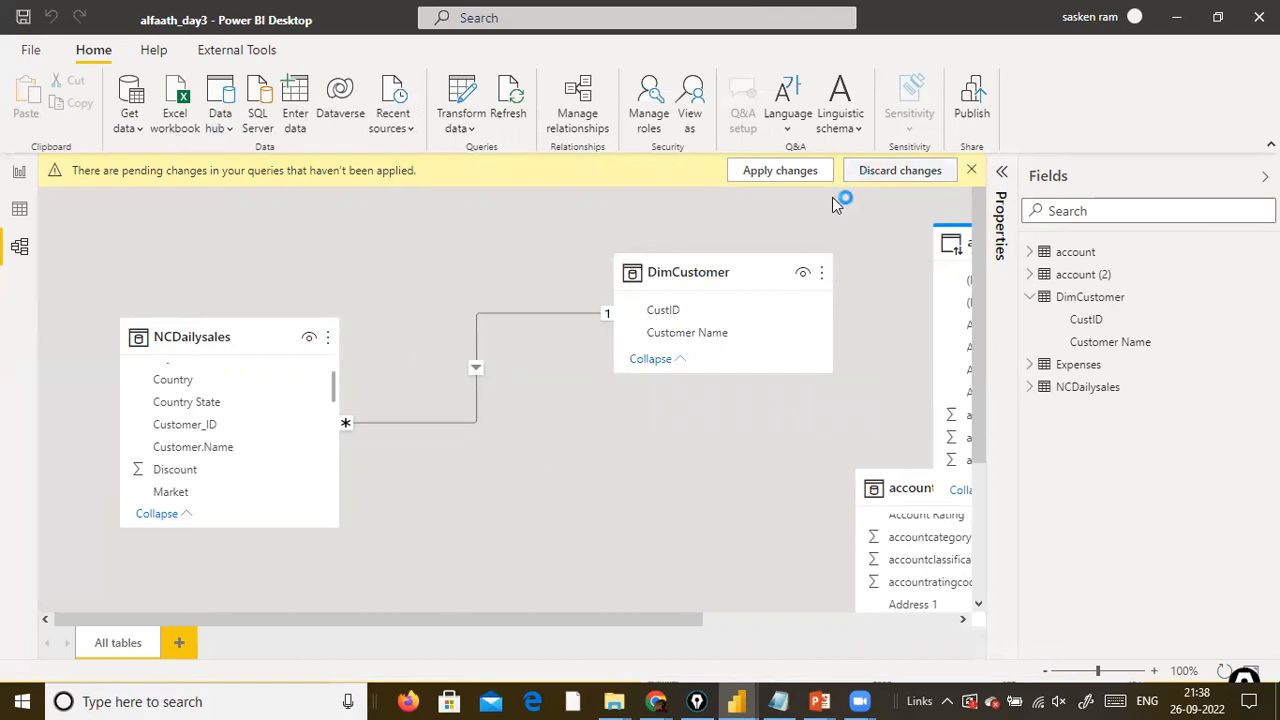
left_click(737, 404)
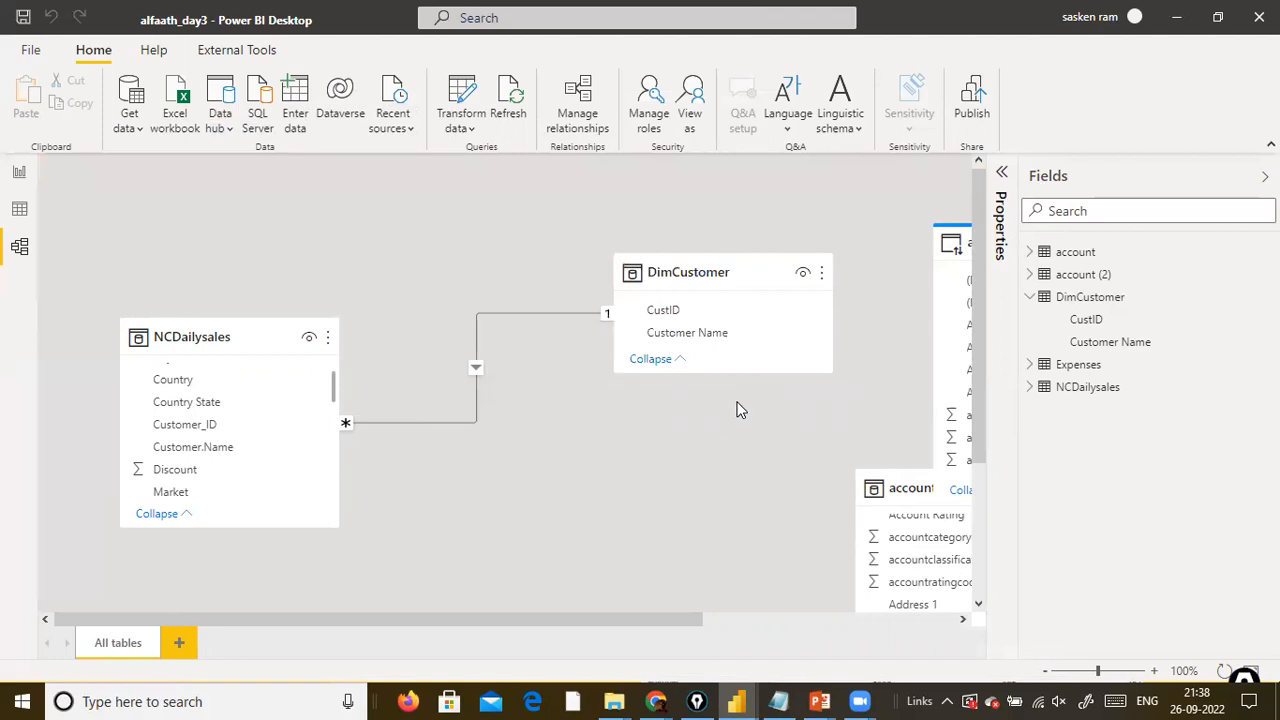
left_click(19, 172)
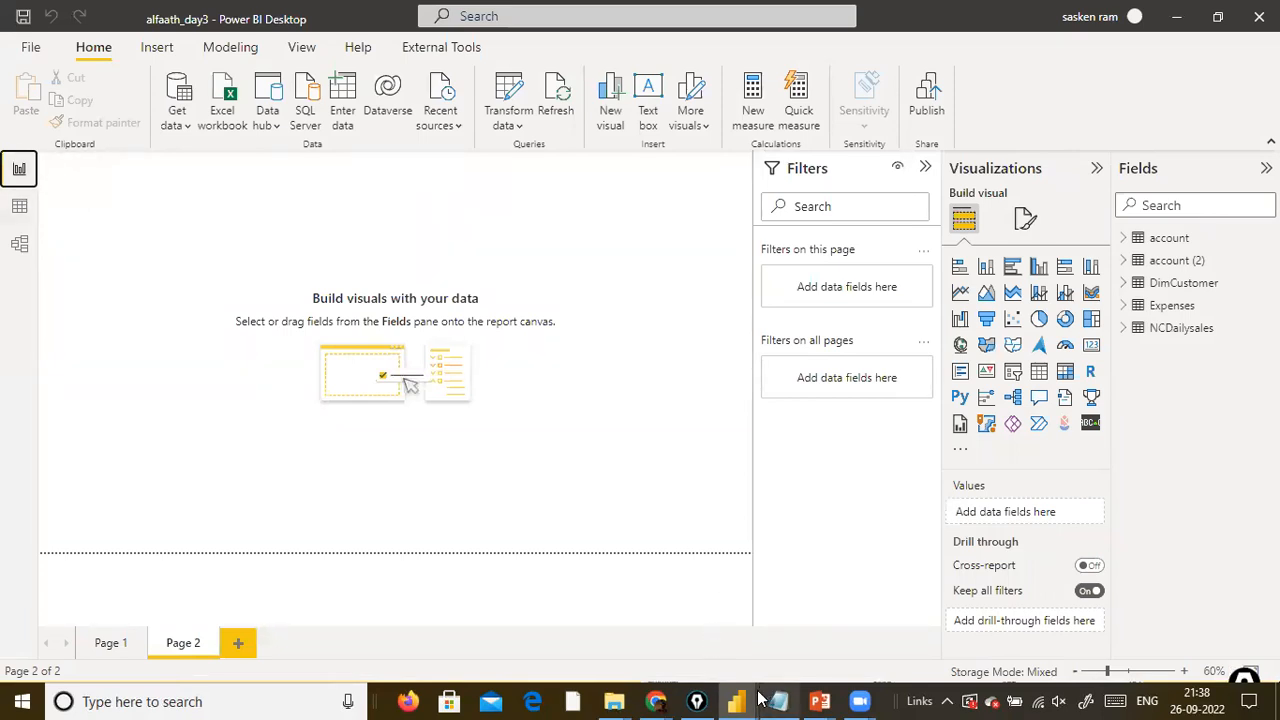
Switch to the PowerPoint slide show and move on to the Append and Merge slide.
mouse_move(748, 697)
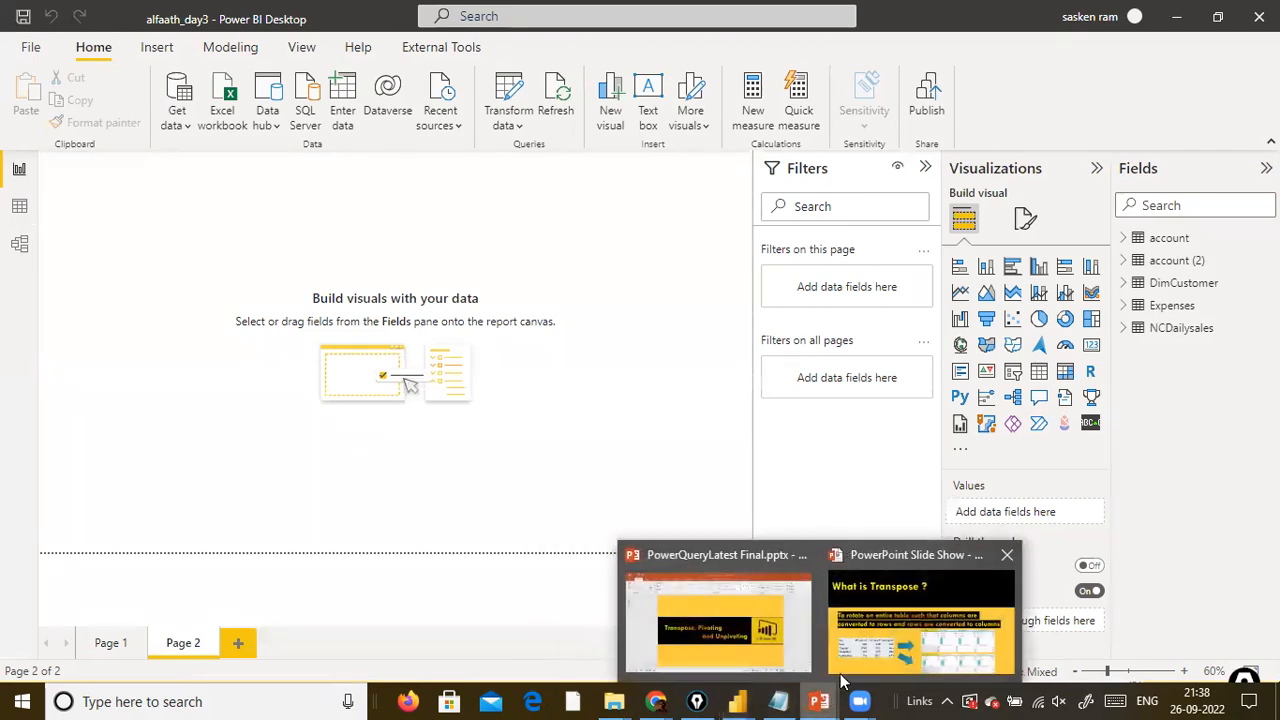
left_click(855, 668)
left_click(840, 620)
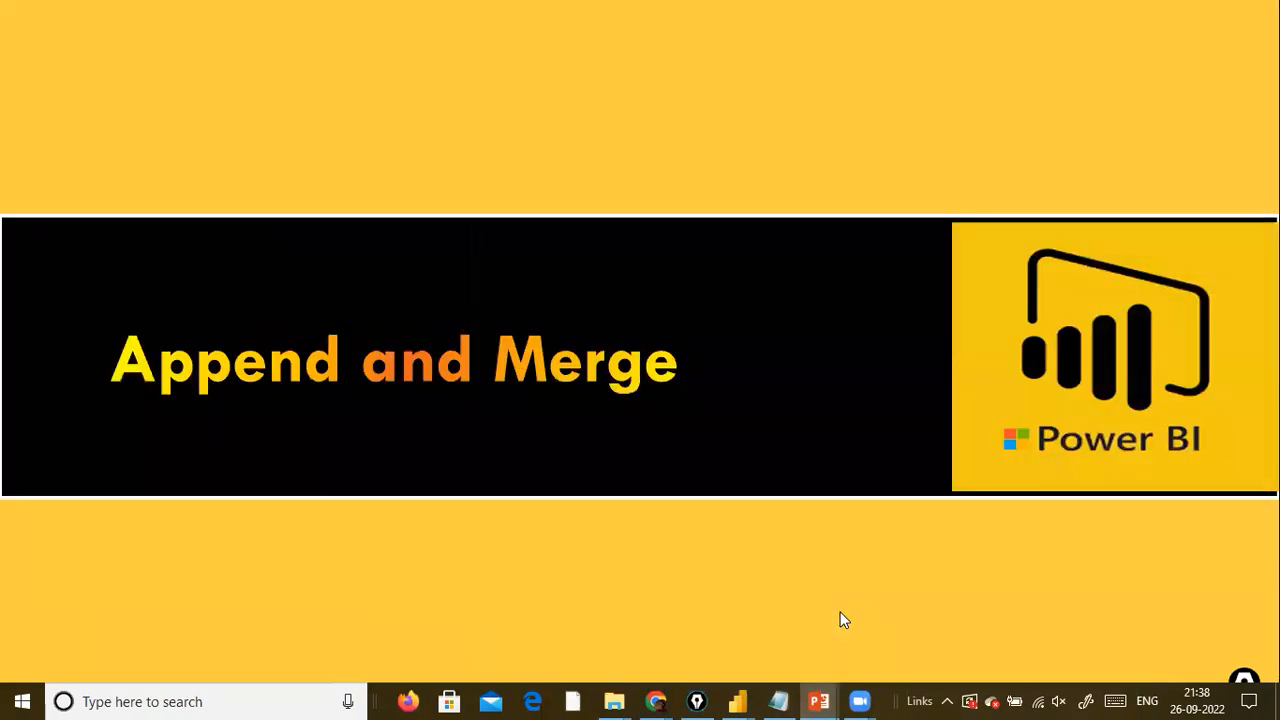